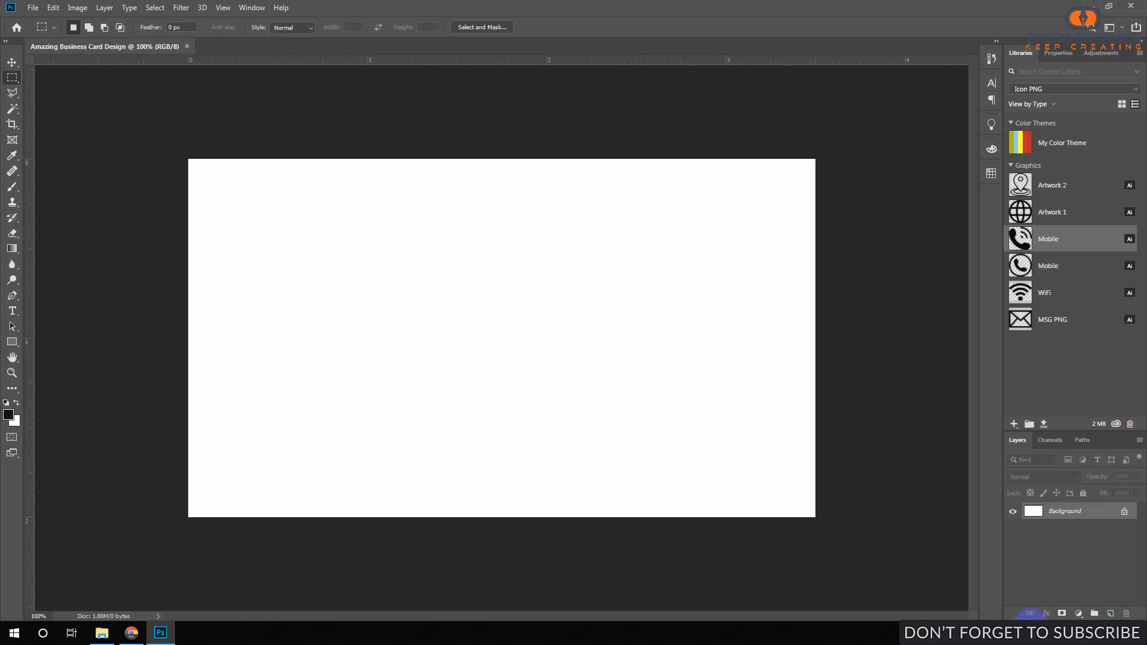
# Unlock the Background into Layer 0 and place guides along the card's top, left, bottom and right edges.
pyautogui.click(1125, 511)
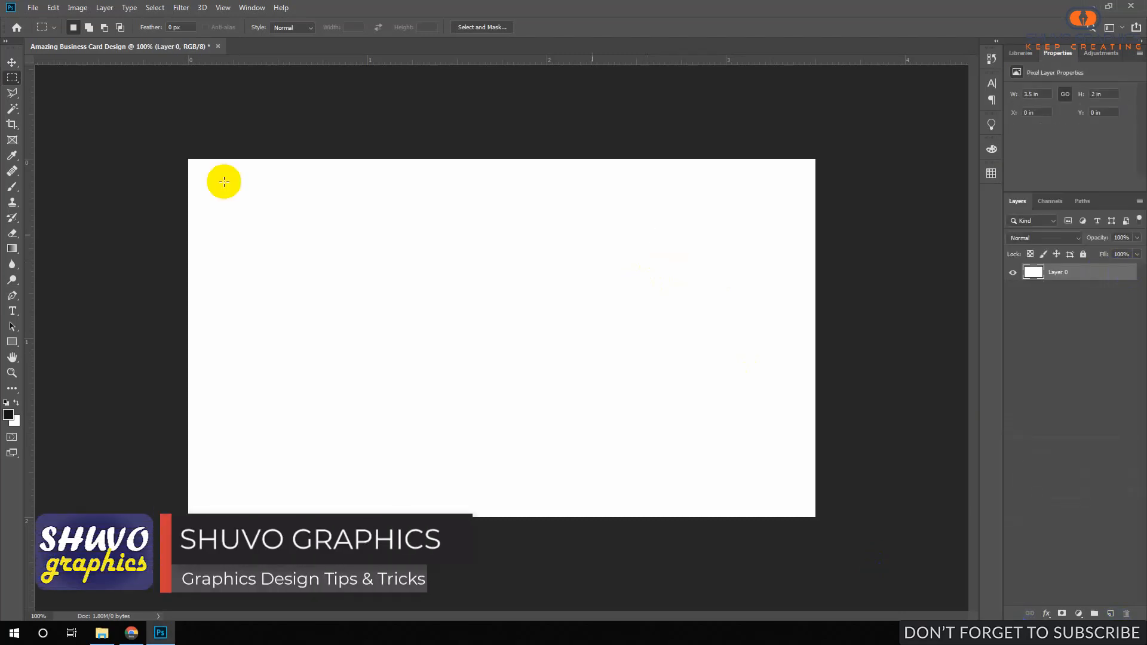
pyautogui.moveTo(401, 61); pyautogui.dragTo(402, 159)
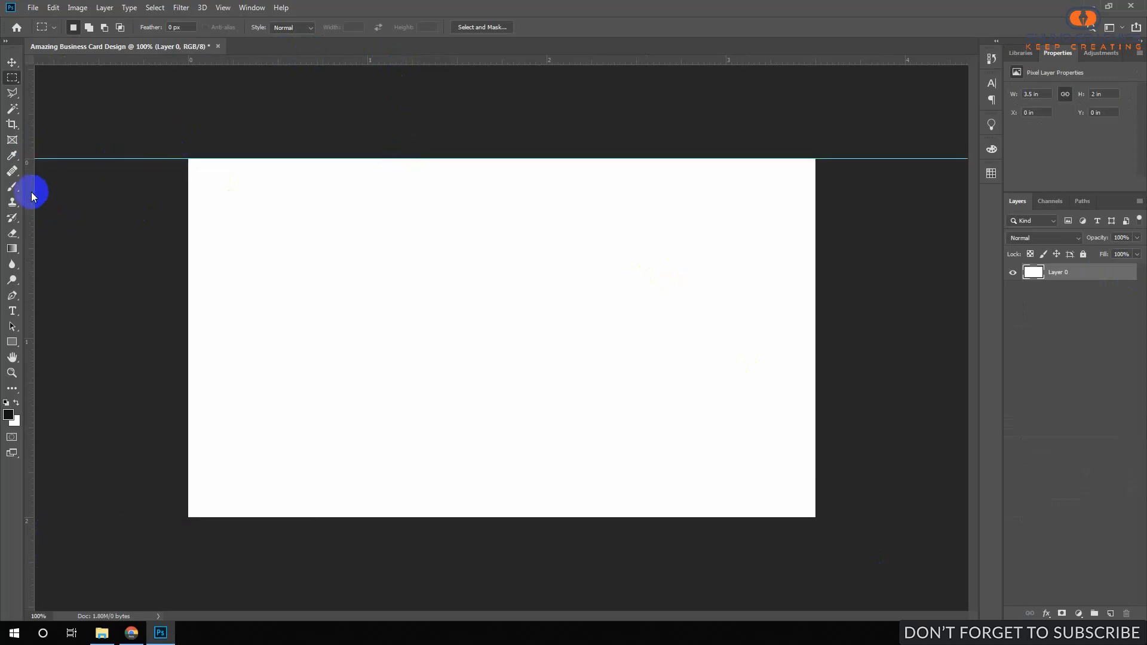
pyautogui.moveTo(32, 196); pyautogui.dragTo(187, 225)
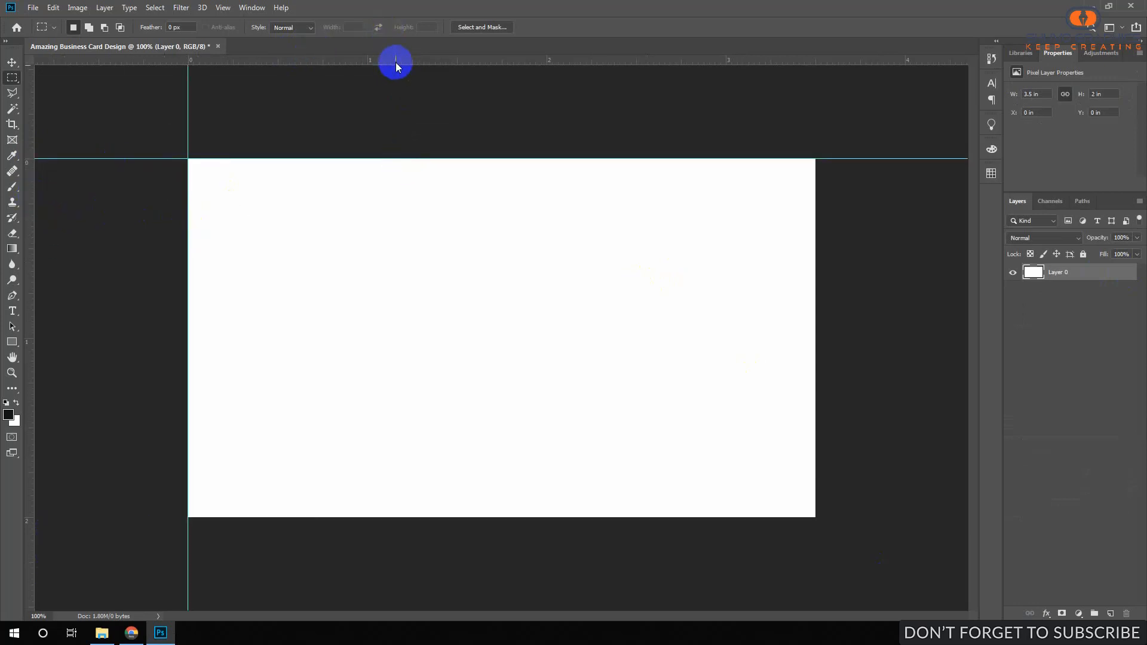
pyautogui.moveTo(395, 62); pyautogui.dragTo(354, 518)
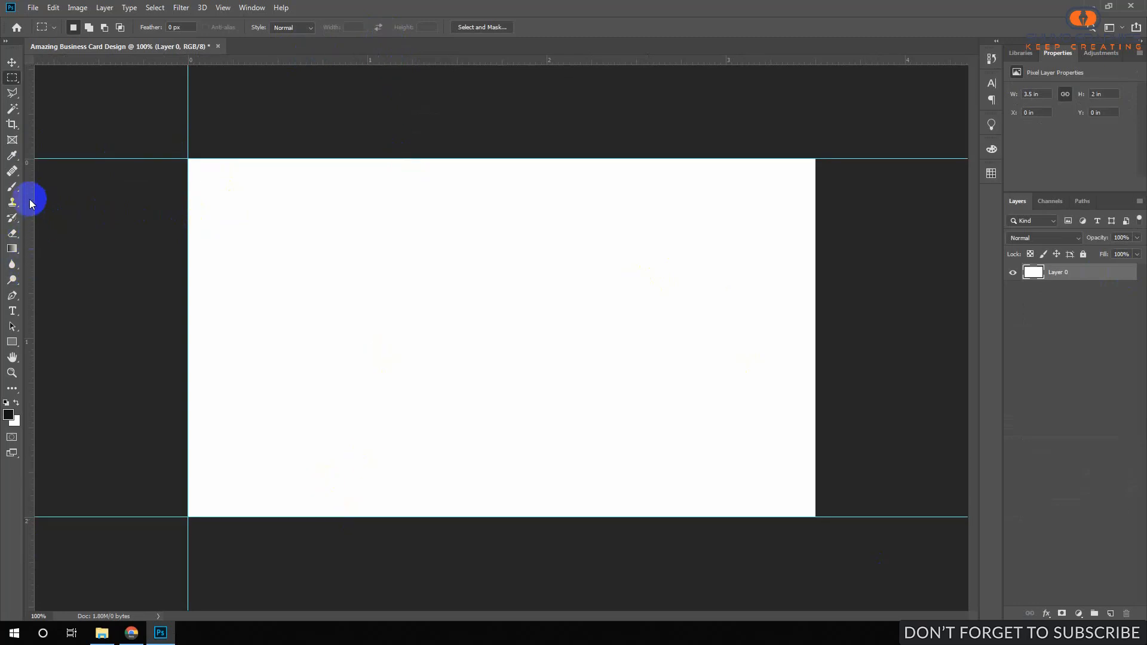
pyautogui.moveTo(31, 203); pyautogui.dragTo(815, 292)
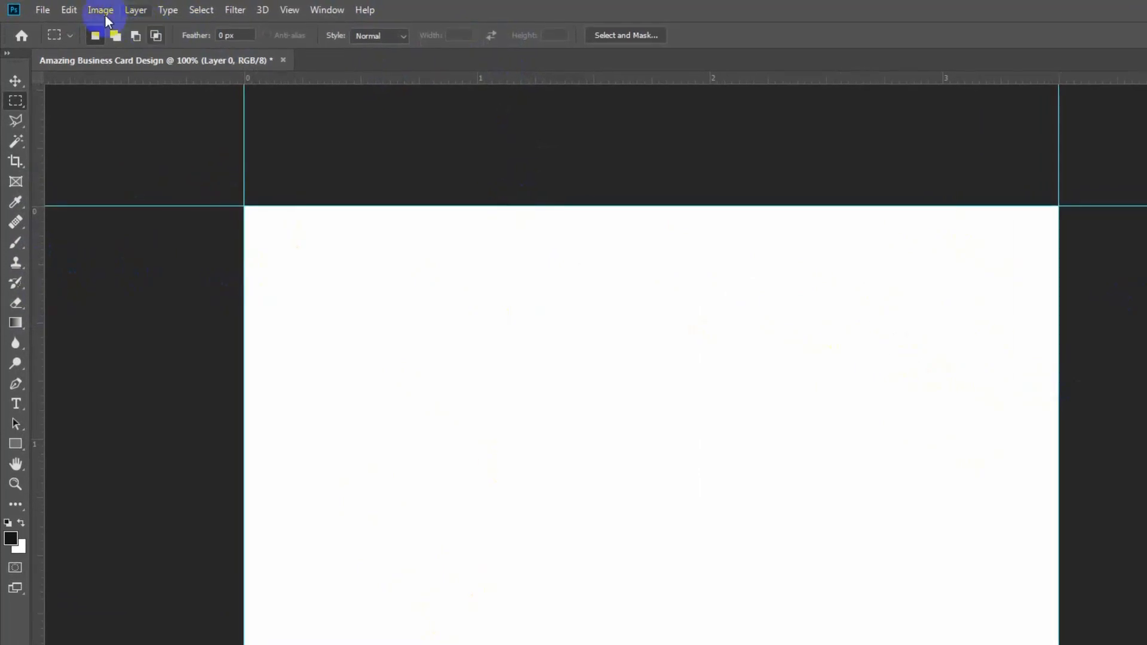
# Enlarge the canvas from 3.5 × 2 to 3.75 × 2.25 inches through Image > Canvas Size.
pyautogui.click(100, 10)
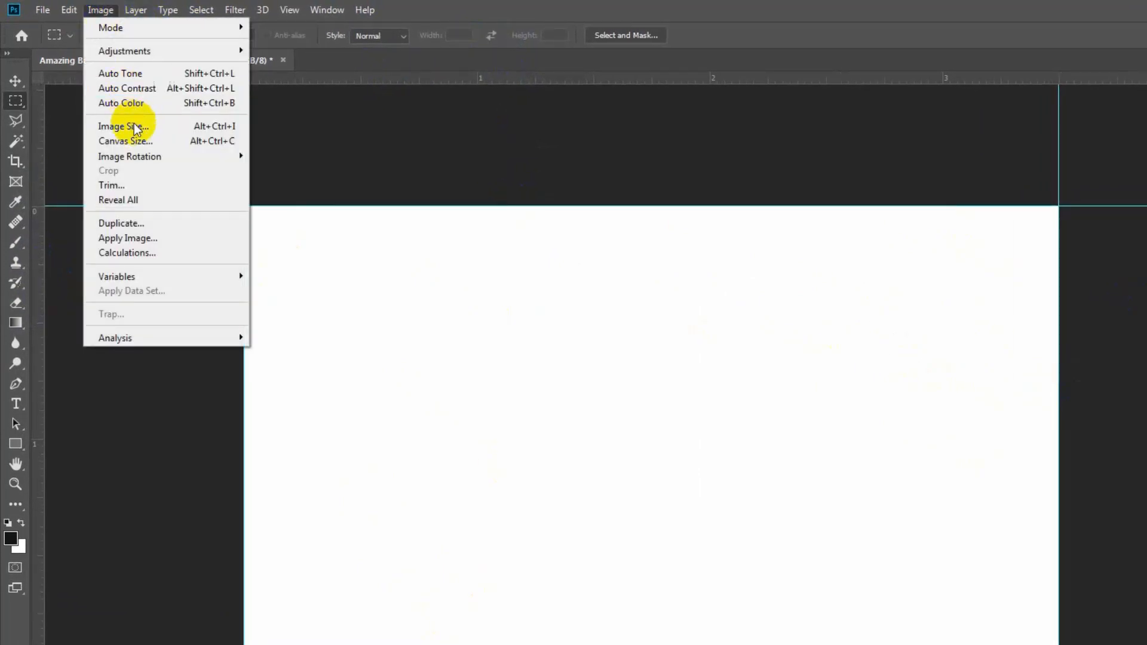
pyautogui.click(133, 141)
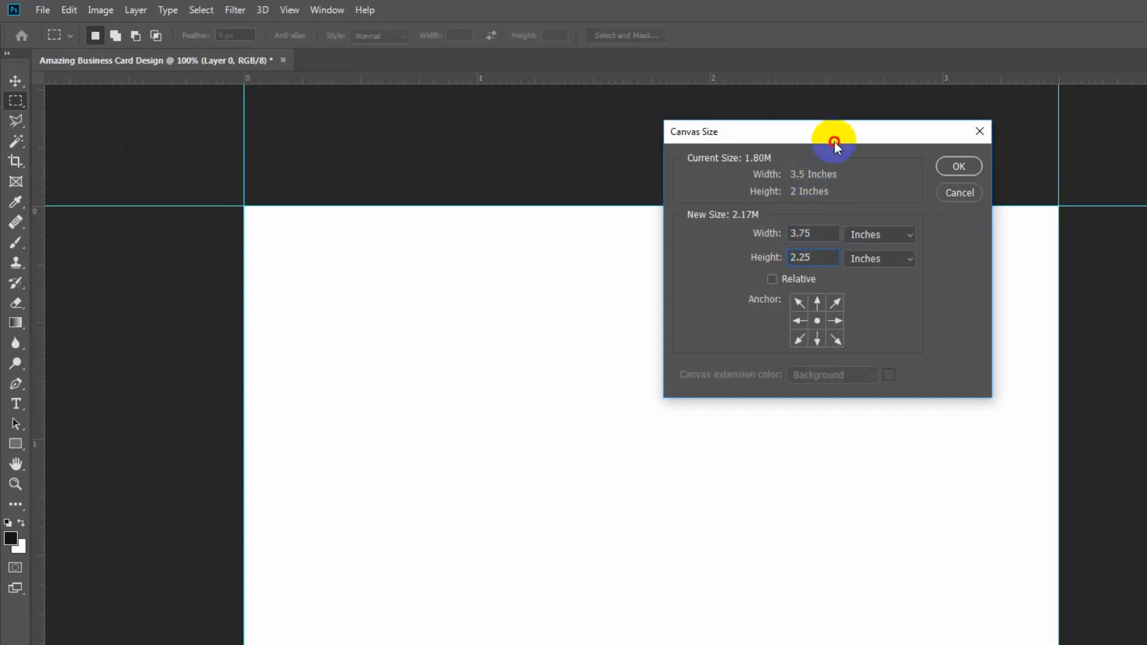
pyautogui.moveTo(834, 137); pyautogui.dragTo(1146, 130)
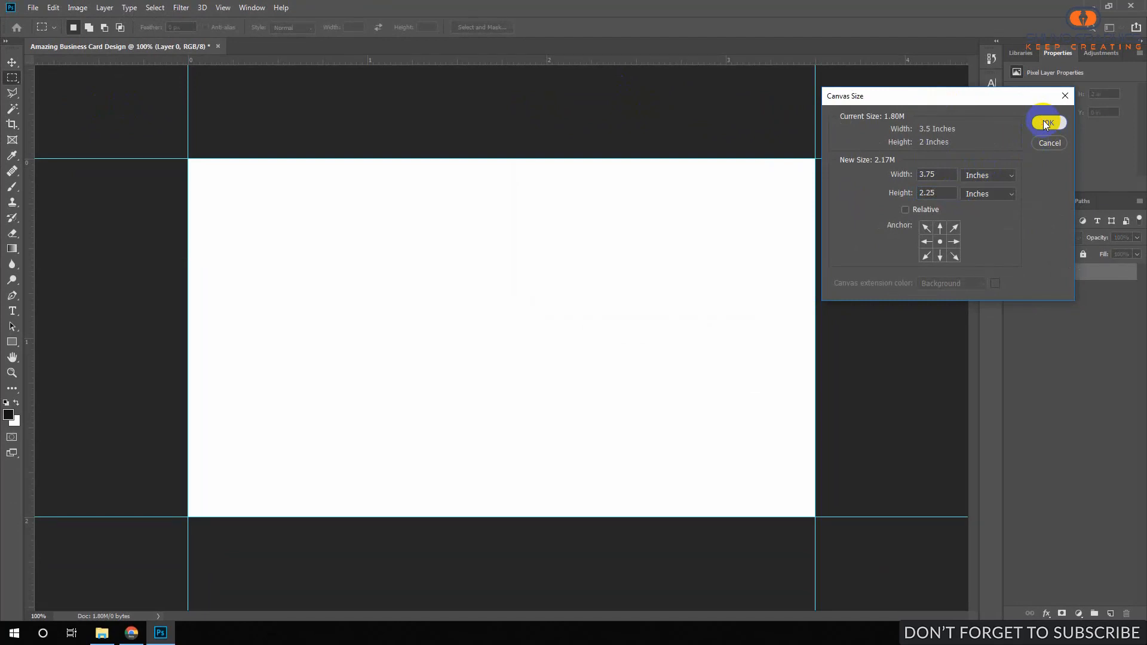
pyautogui.click(1047, 123)
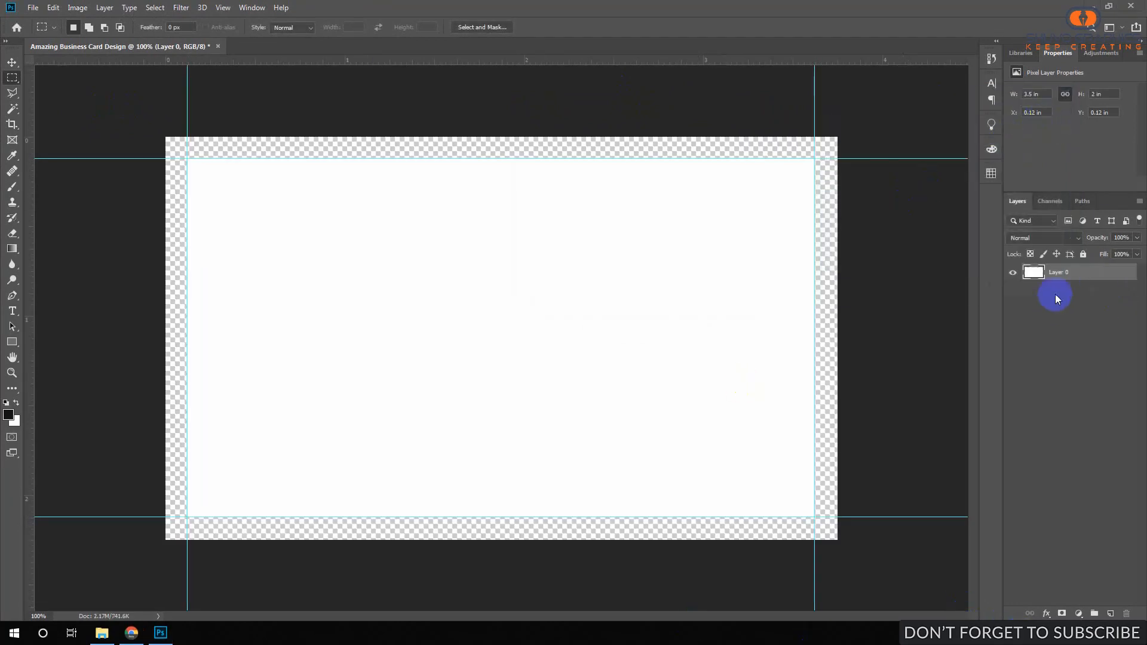
# Add a red Solid Color fill layer below Layer 0, keeping Layer 0 active.
pyautogui.click(1079, 614)
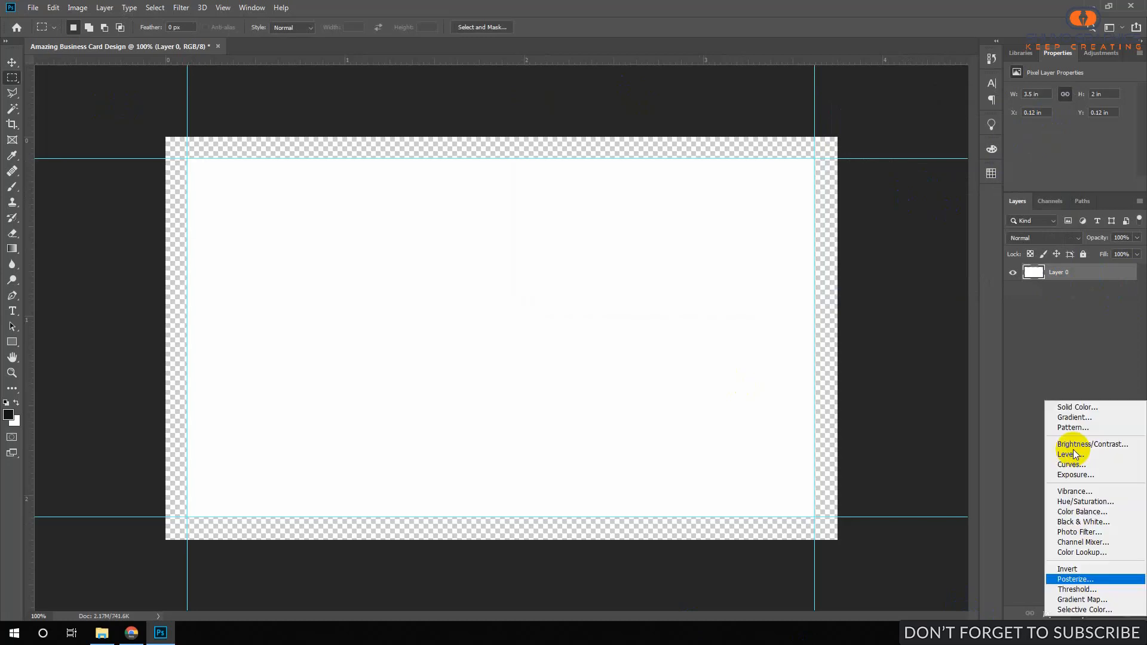
pyautogui.click(1066, 403)
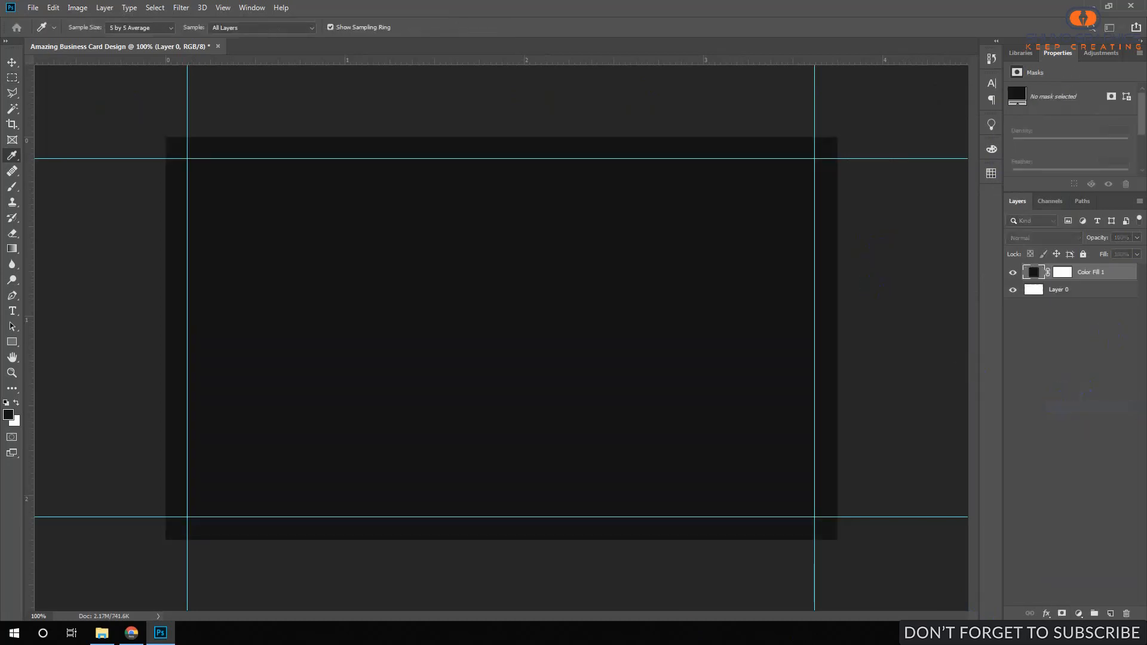
pyautogui.click(885, 157)
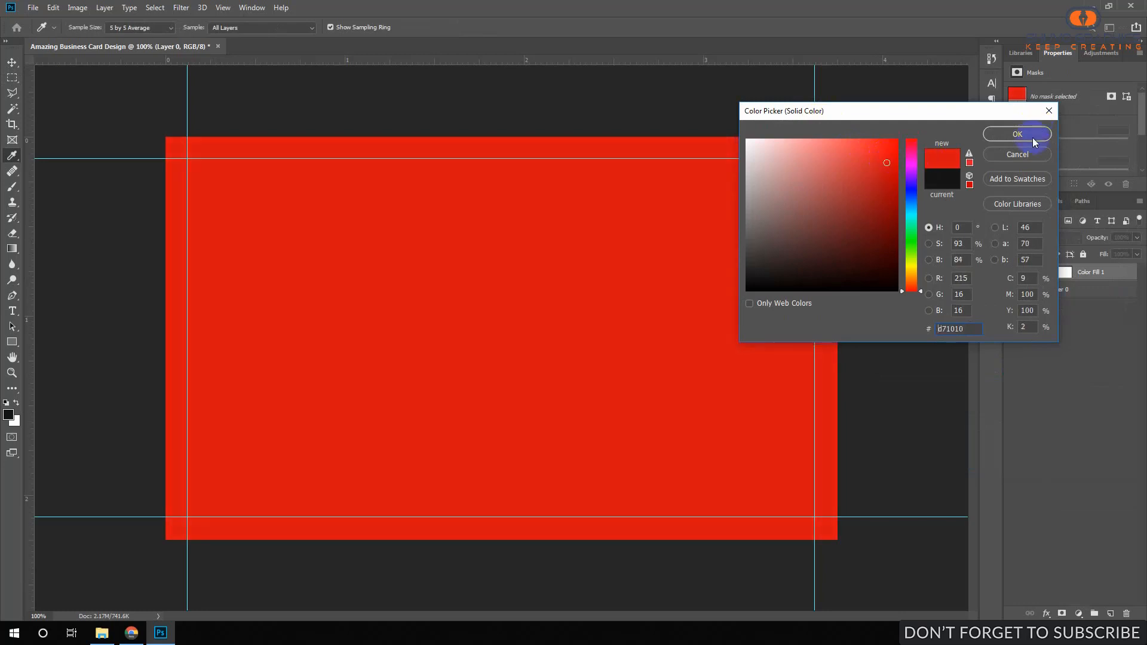
pyautogui.click(1018, 134)
pyautogui.moveTo(1075, 272); pyautogui.dragTo(1036, 311)
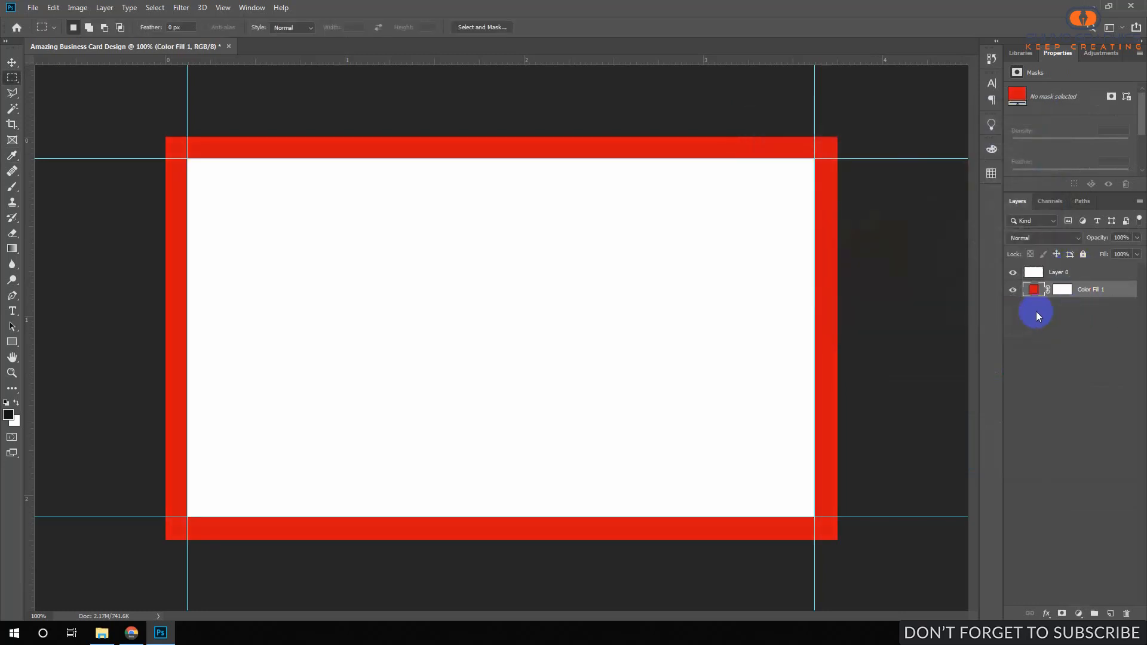
pyautogui.click(1060, 278)
# Measure a 0.125 in margin with a marquee and place inner guides on all four sides.
pyautogui.moveTo(166, 137); pyautogui.dragTo(208, 179)
pyautogui.moveTo(32, 117); pyautogui.dragTo(209, 133)
pyautogui.moveTo(275, 64)
pyautogui.mouseDown()
pyautogui.moveTo(266, 180)
pyautogui.moveTo(779, 463)
pyautogui.moveTo(801, 502)
pyautogui.moveTo(802, 459)
pyautogui.mouseUp()
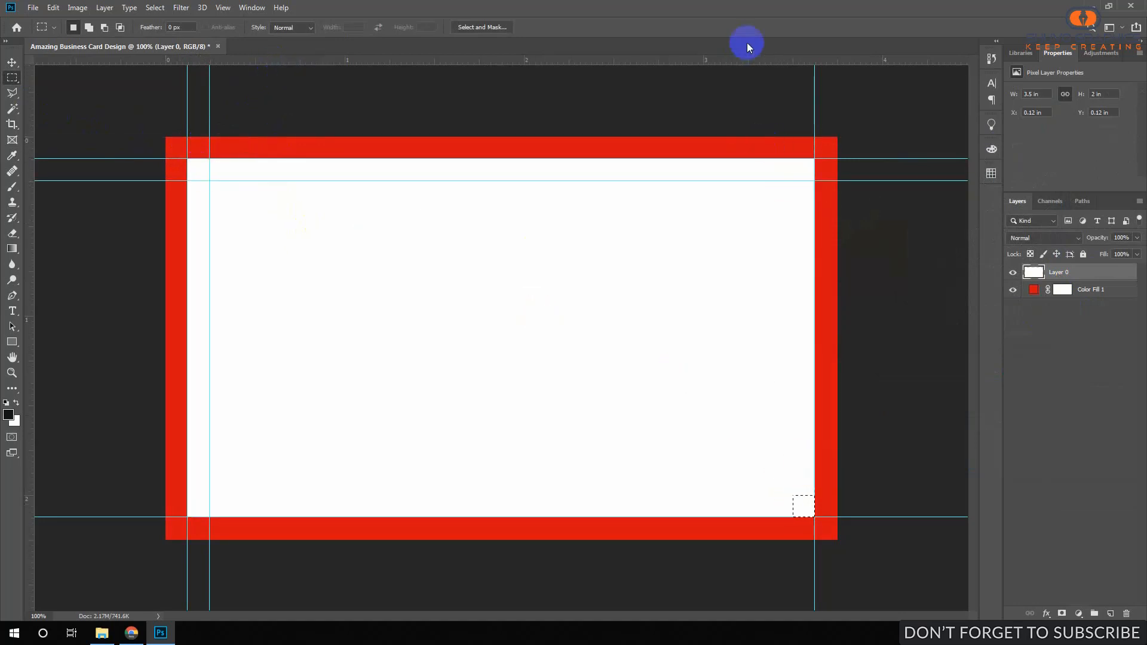
pyautogui.moveTo(760, 60); pyautogui.dragTo(777, 495)
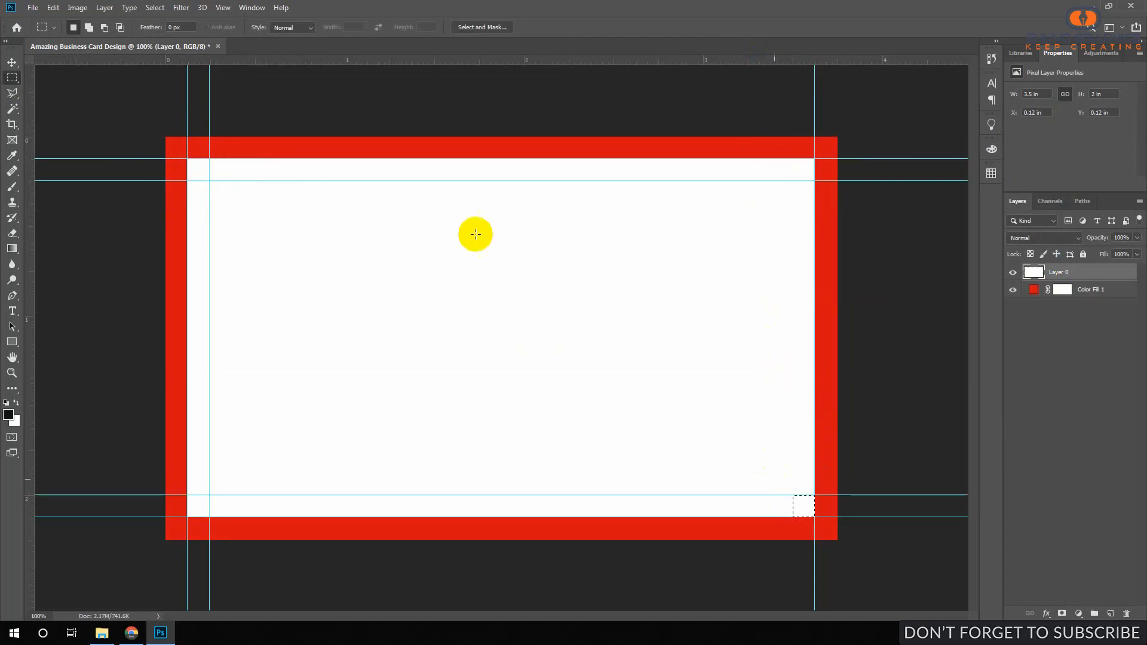
pyautogui.moveTo(31, 183); pyautogui.dragTo(793, 354)
pyautogui.hotkey('ctrl', 'd')
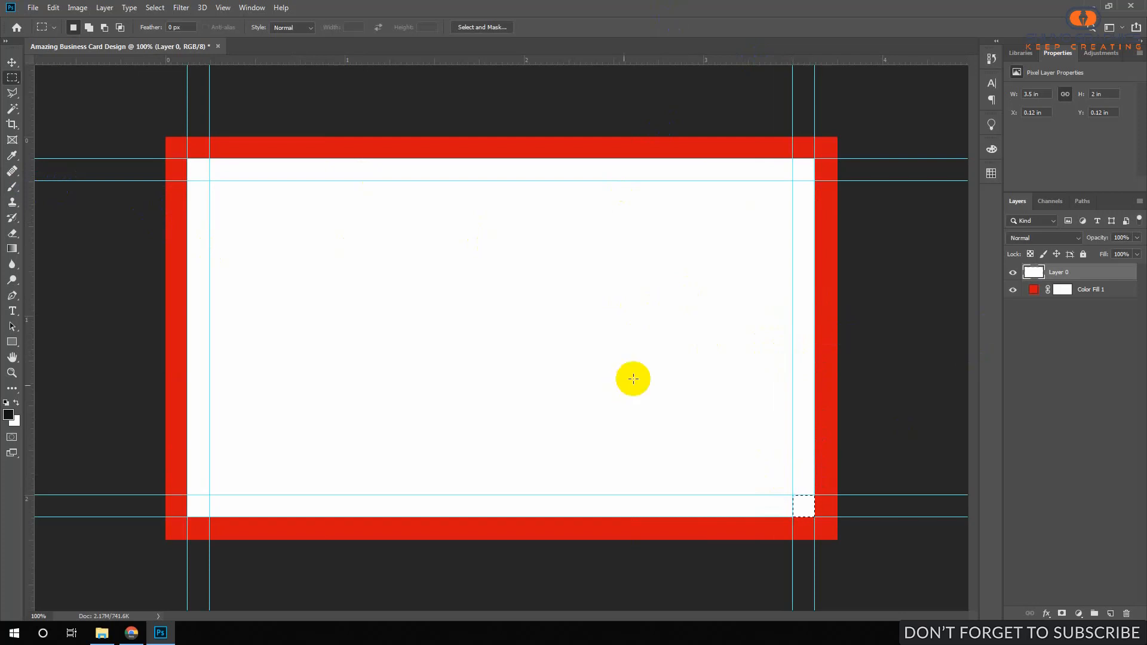
pyautogui.moveTo(378, 199); pyautogui.dragTo(392, 203)
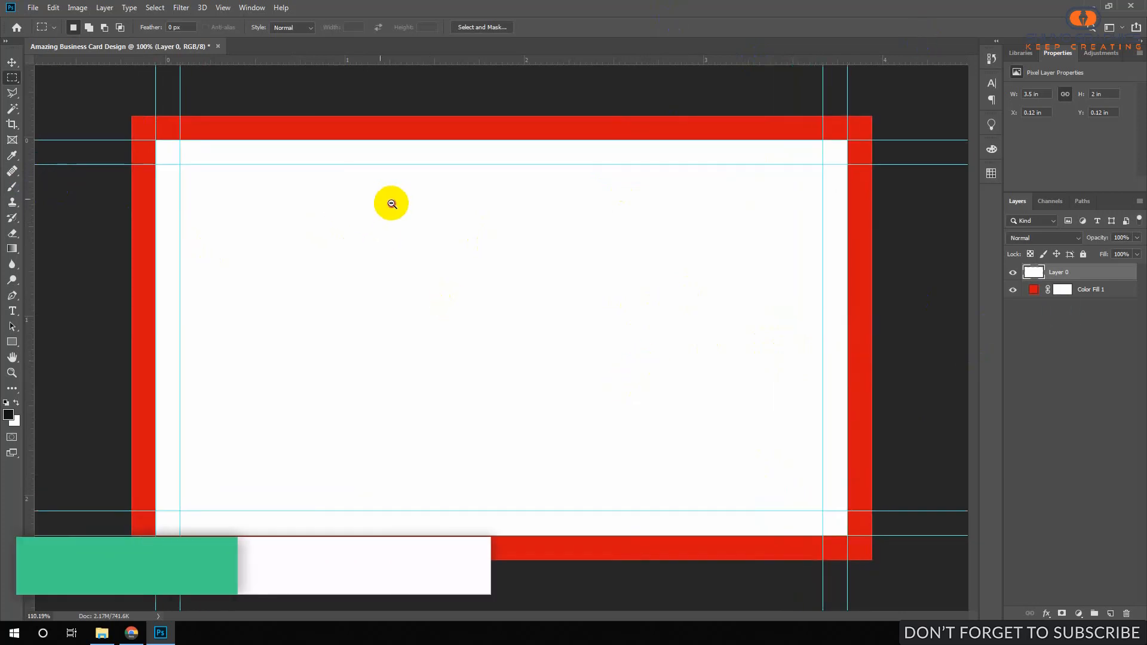
# Save as Amazing Business Card Design.psd, fill Layer 0 white across the canvas, and save again.
pyautogui.hotkey('ctrl', 's')
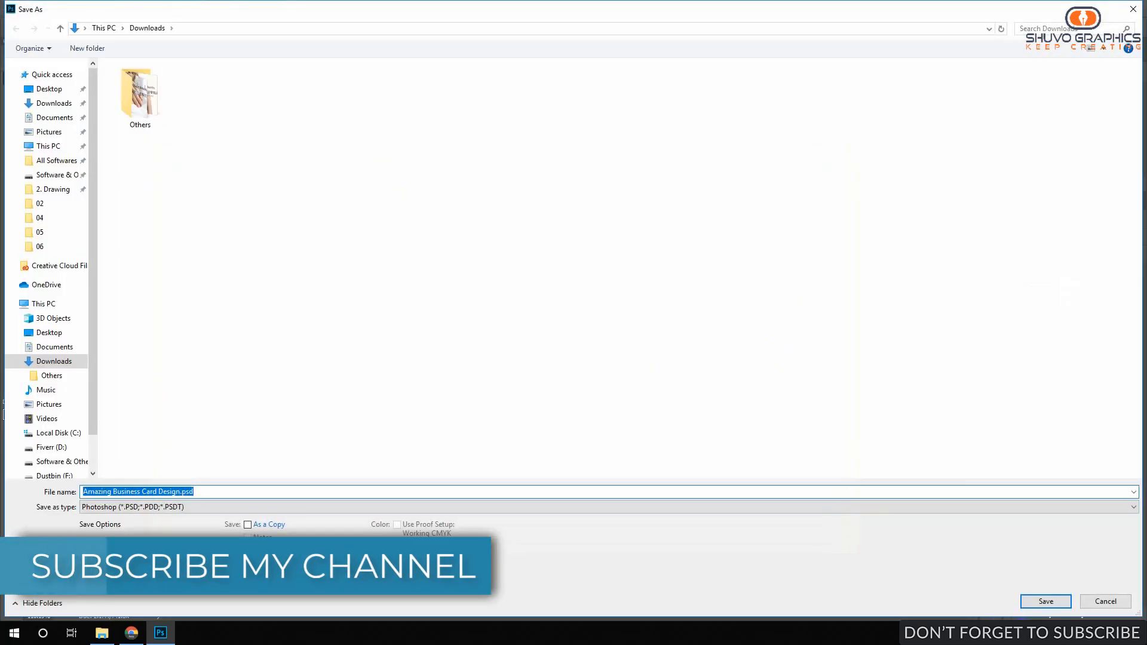
pyautogui.press('Return')
pyautogui.click(16, 403)
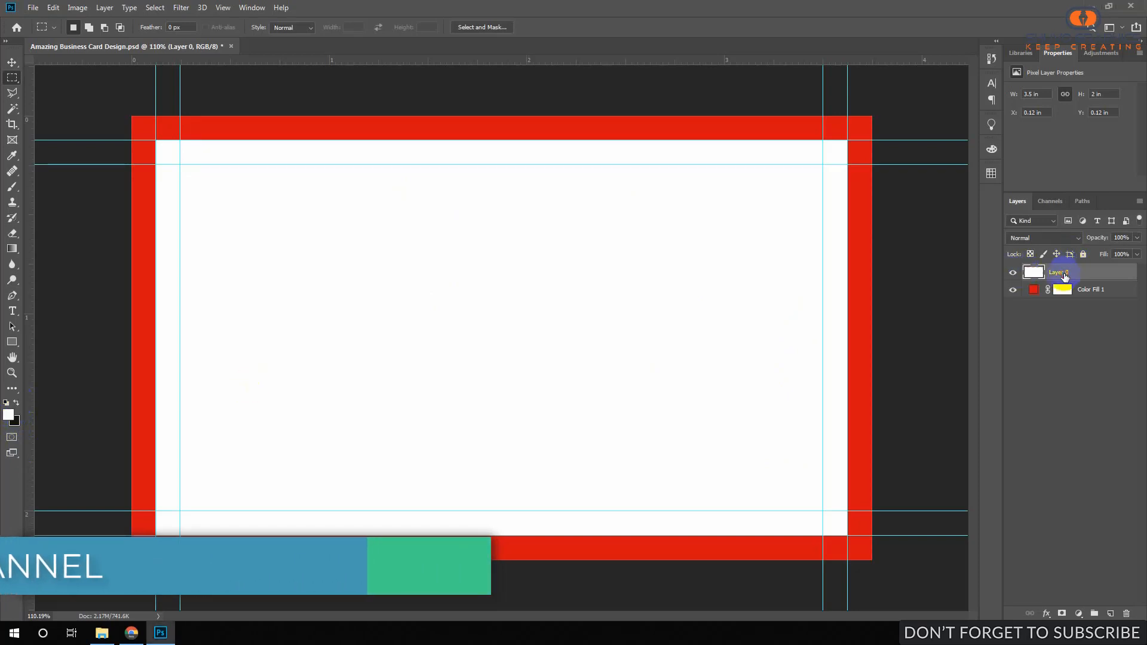
pyautogui.hotkey('alt', 'BackSpace')
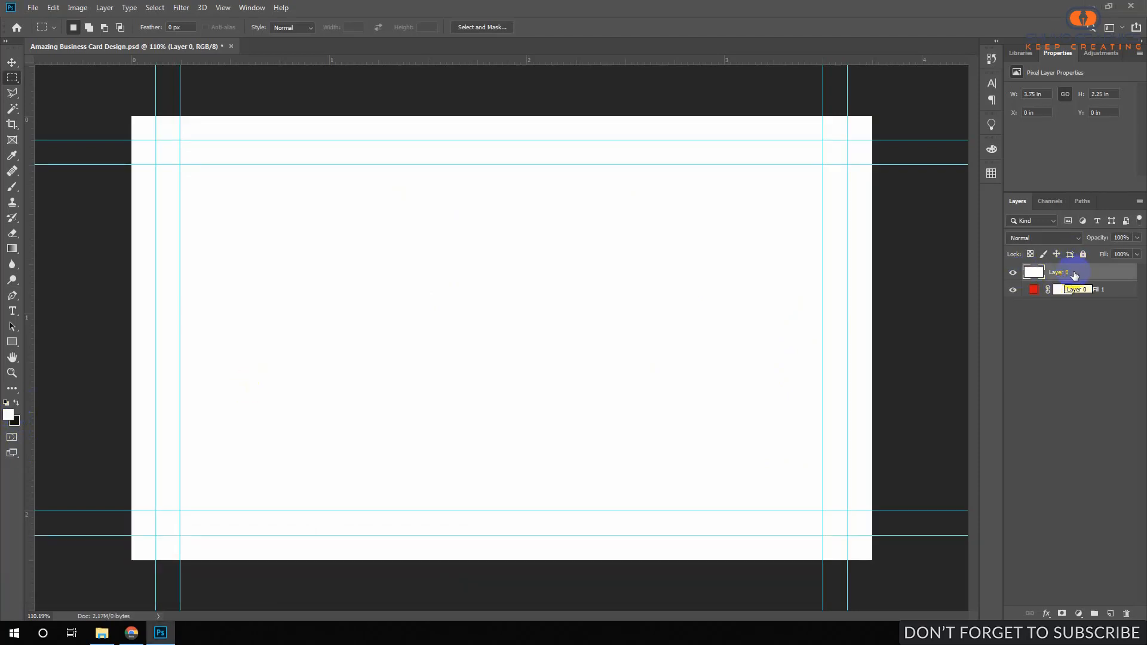
pyautogui.hotkey('ctrl', 's')
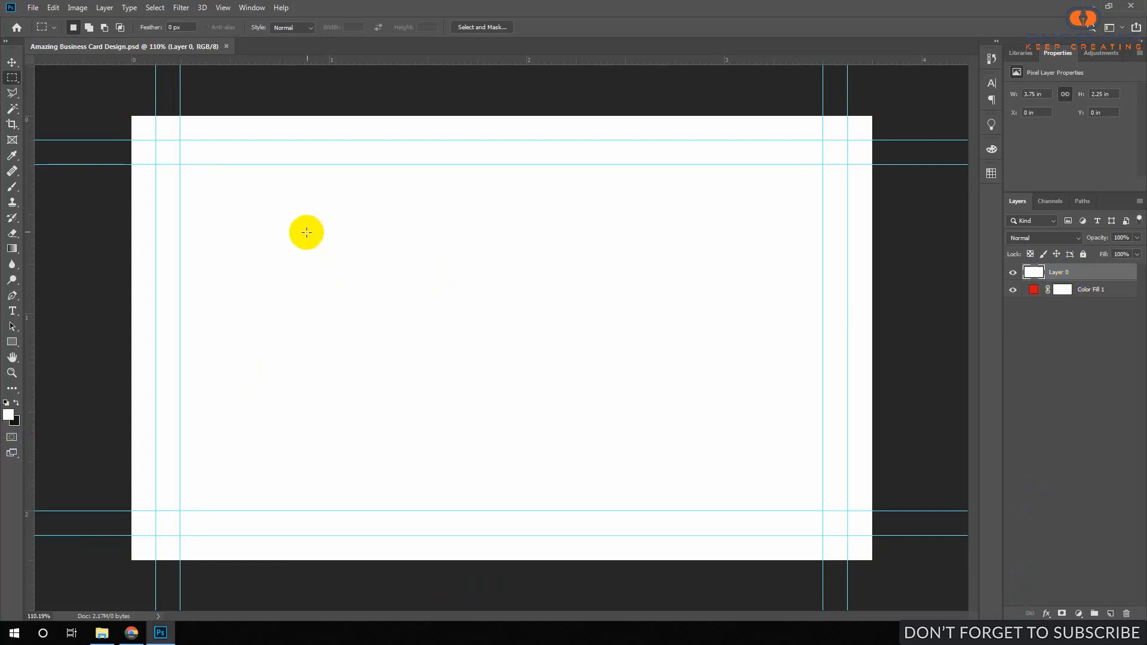
# Draw Rectangle 1 over the card's left half and give it a black fill.
pyautogui.click(14, 342)
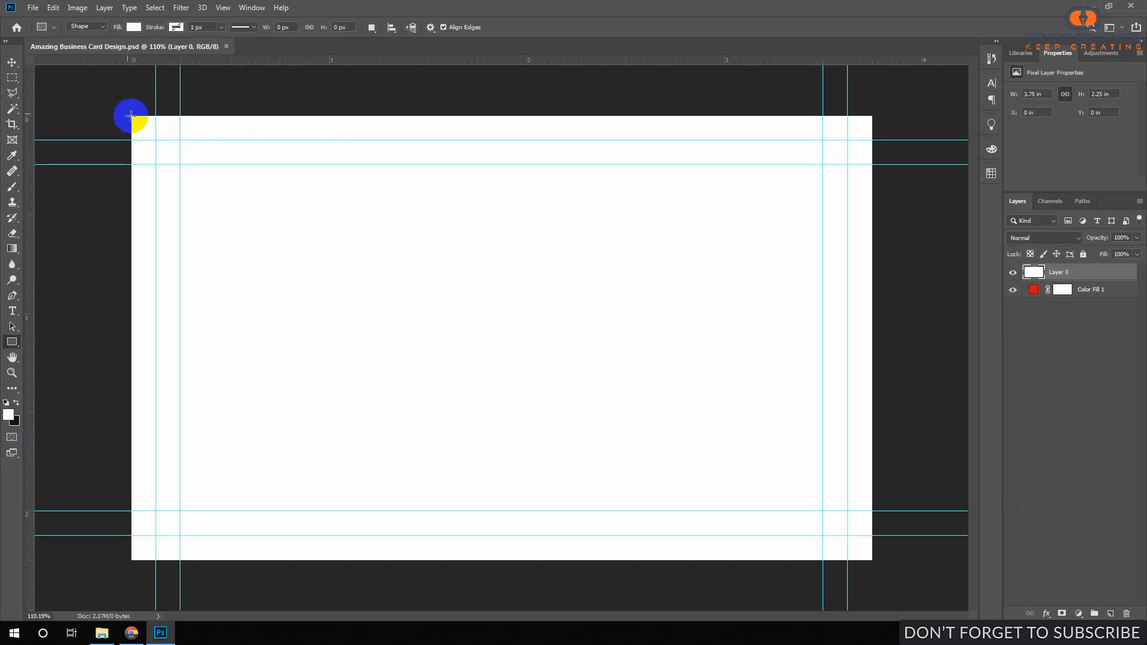
pyautogui.moveTo(128, 111); pyautogui.dragTo(545, 567)
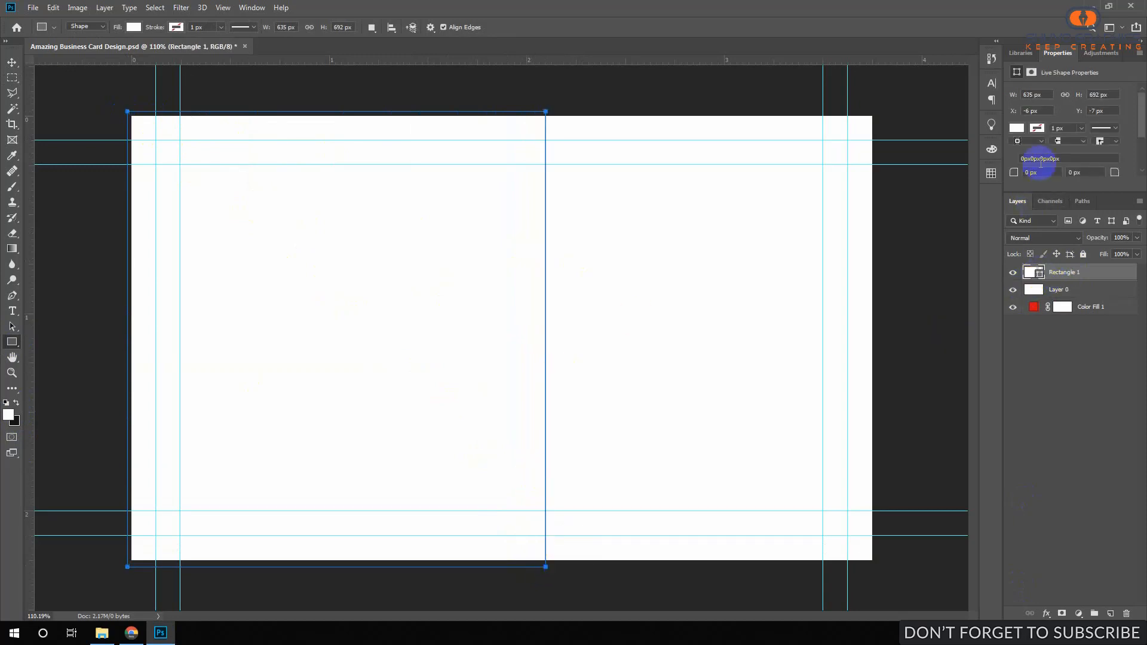
pyautogui.moveTo(1097, 193); pyautogui.dragTo(1100, 232)
pyautogui.click(1016, 127)
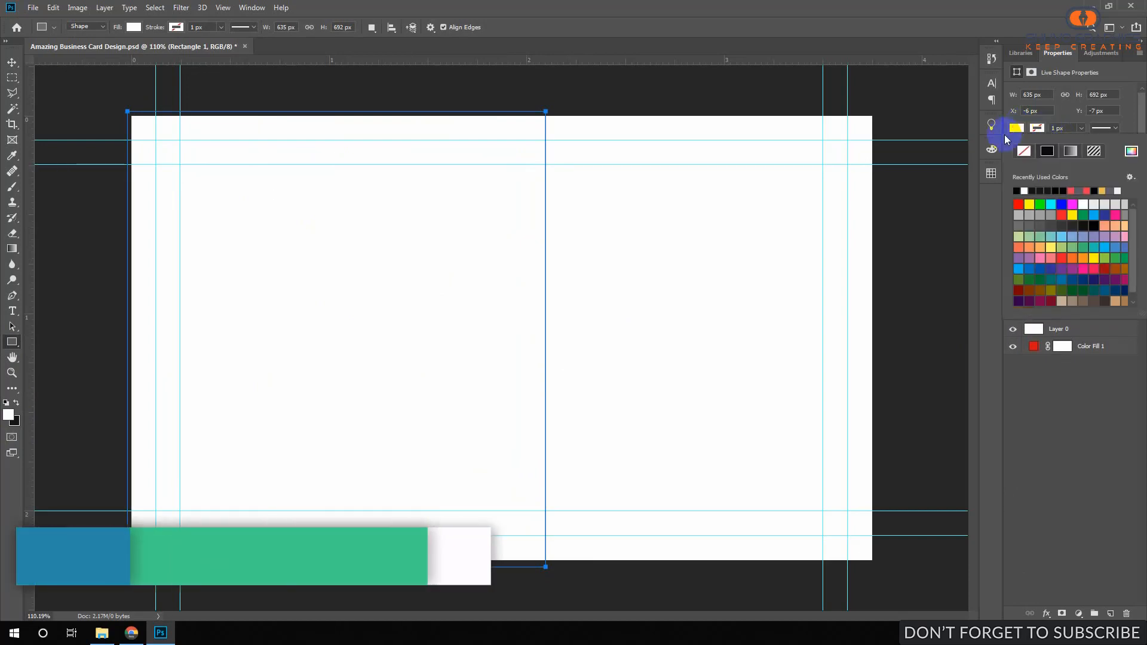
pyautogui.click(1017, 190)
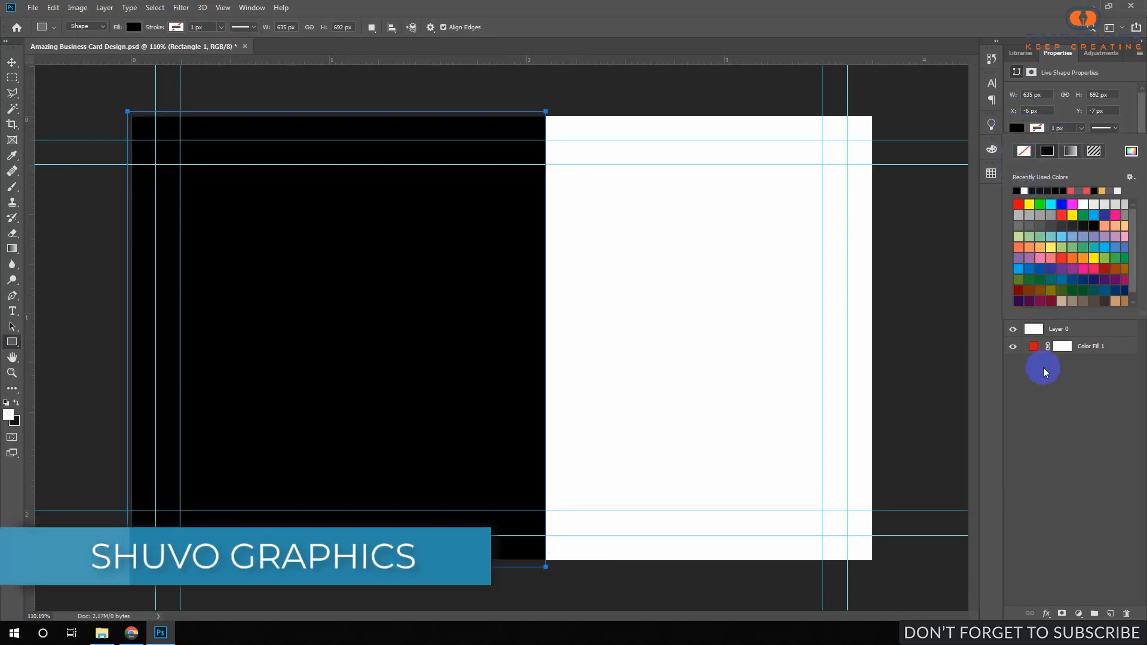
pyautogui.click(1060, 329)
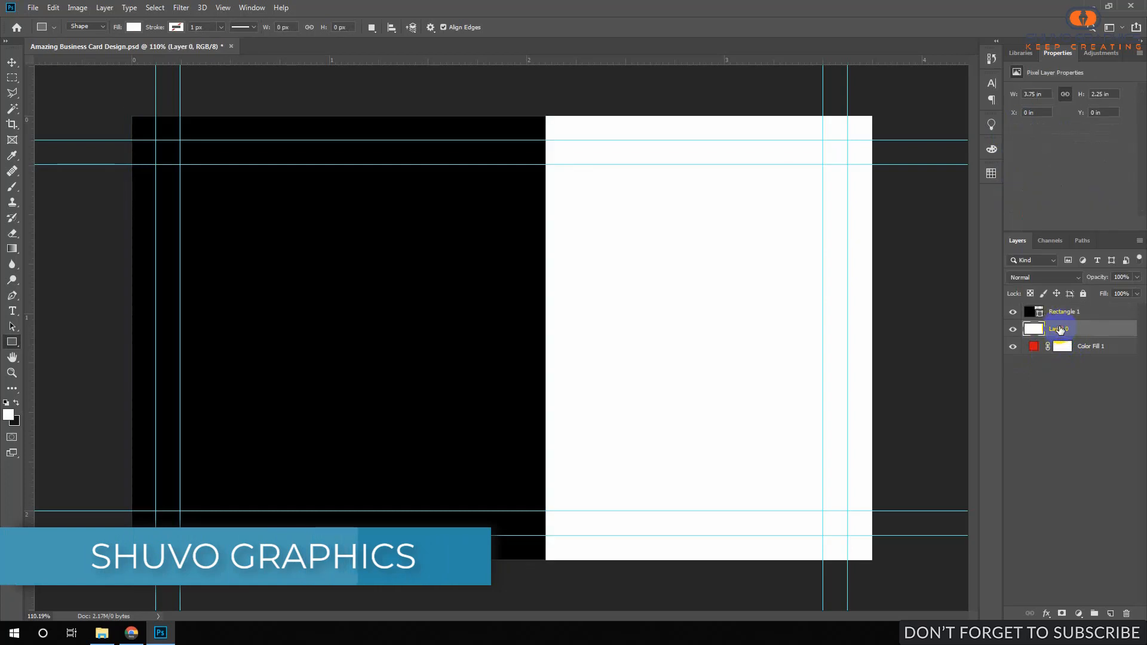
pyautogui.click(1059, 312)
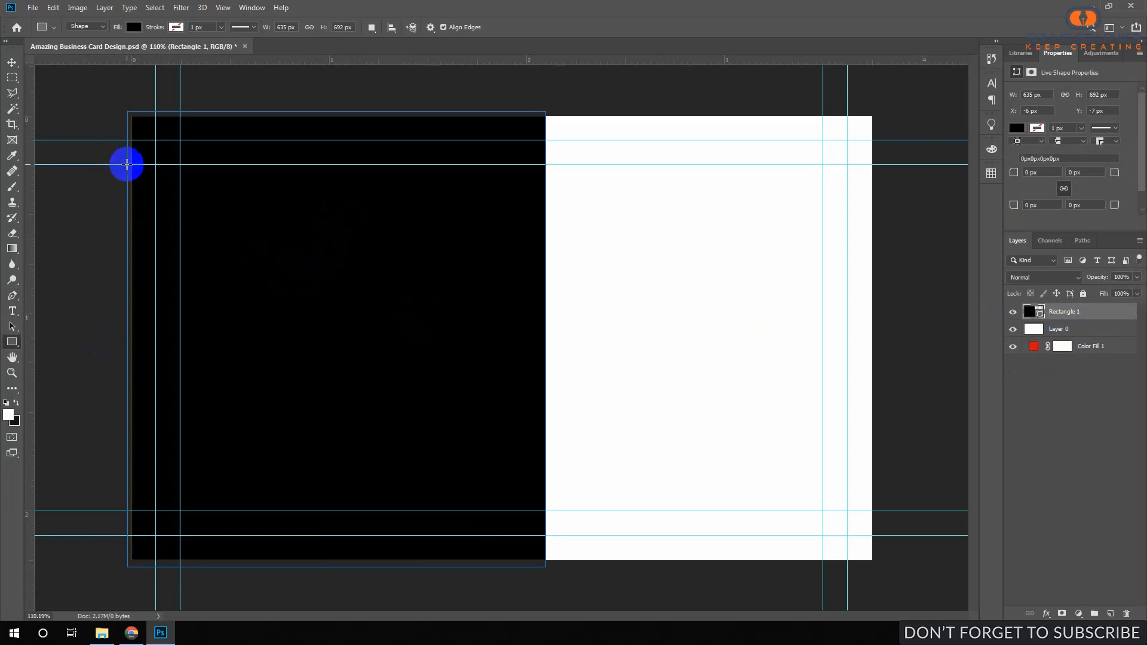
# Draw a small rectangle at the top-left inner margin and adjust it with Free Transform Path.
pyautogui.moveTo(117, 159); pyautogui.dragTo(166, 206)
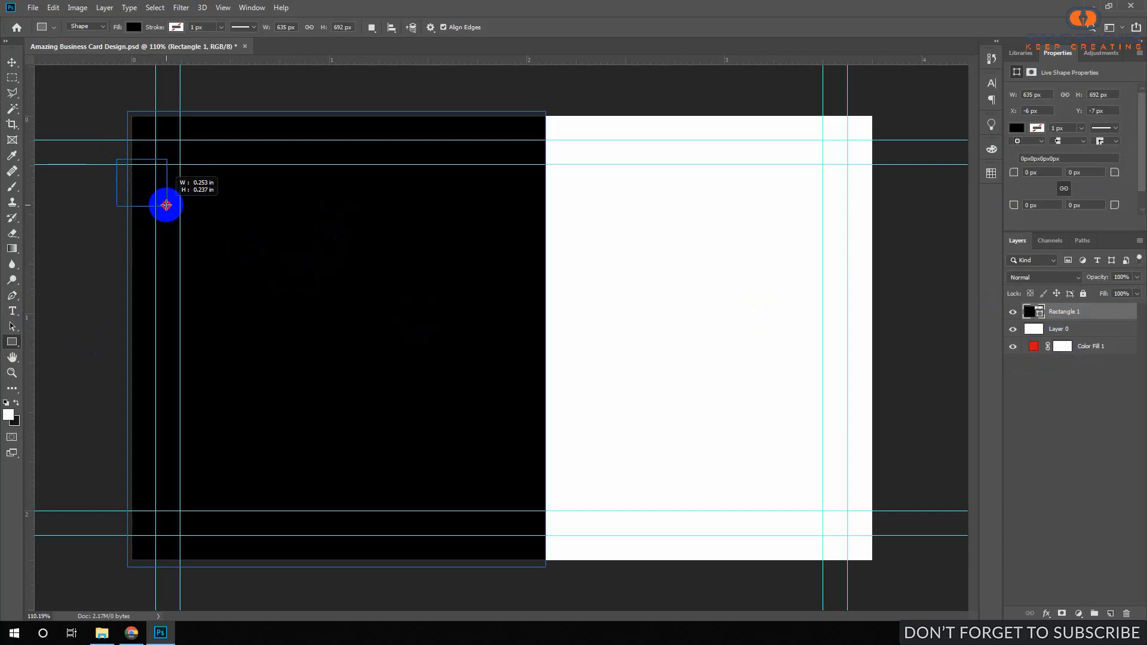
pyautogui.moveTo(166, 204); pyautogui.dragTo(173, 200)
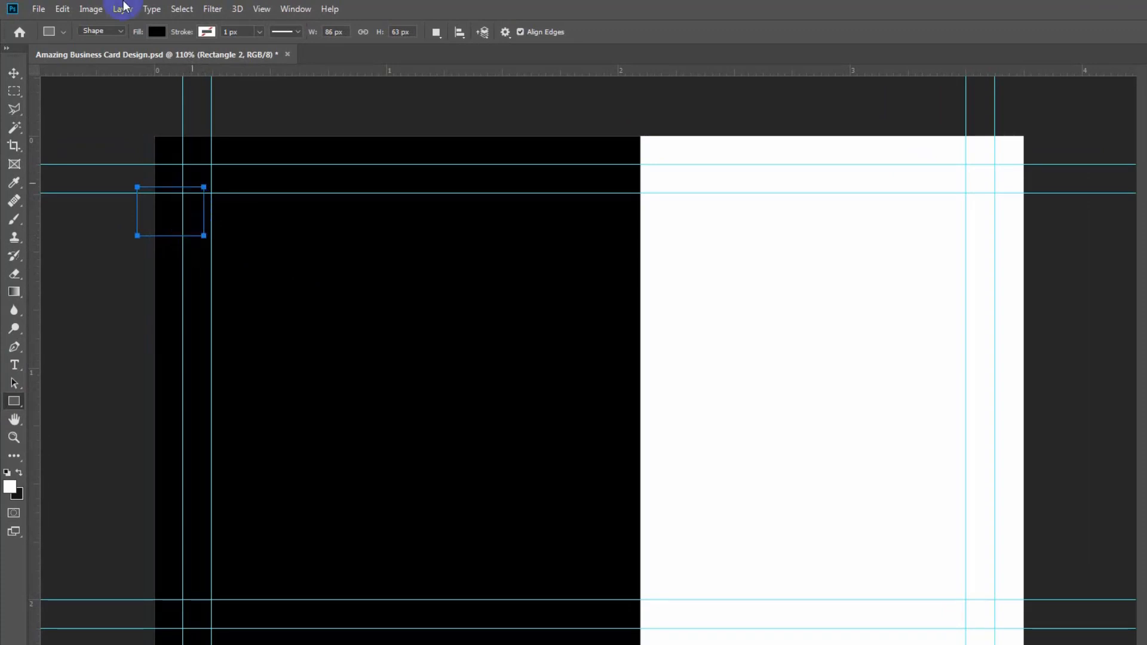
pyautogui.click(90, 9)
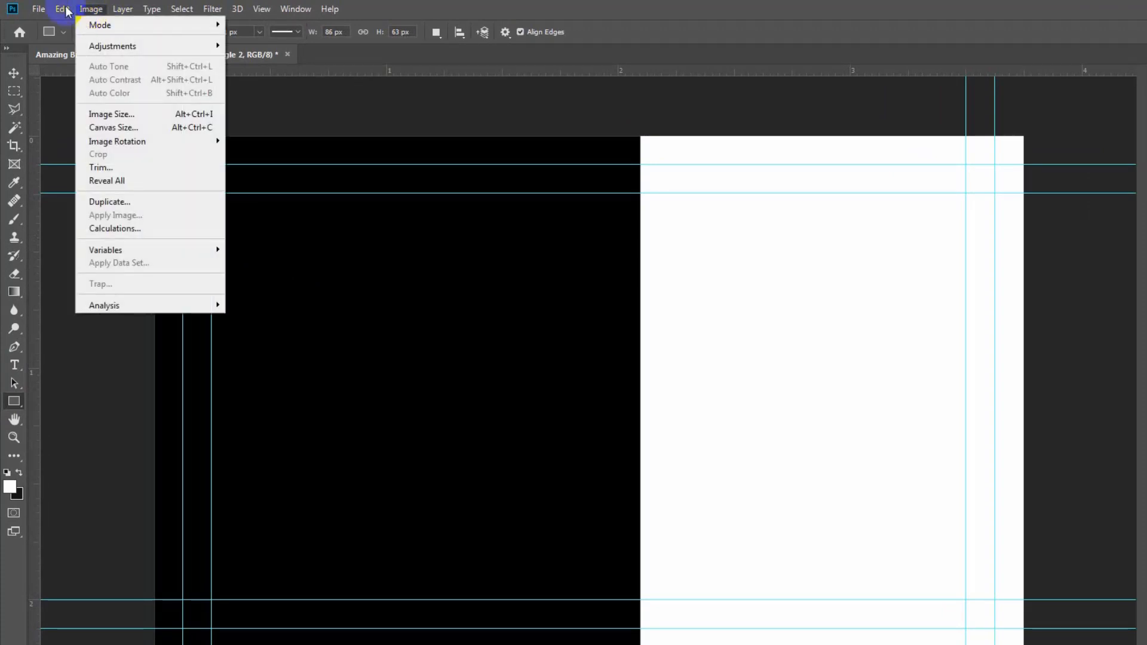
pyautogui.click(63, 9)
pyautogui.click(138, 331)
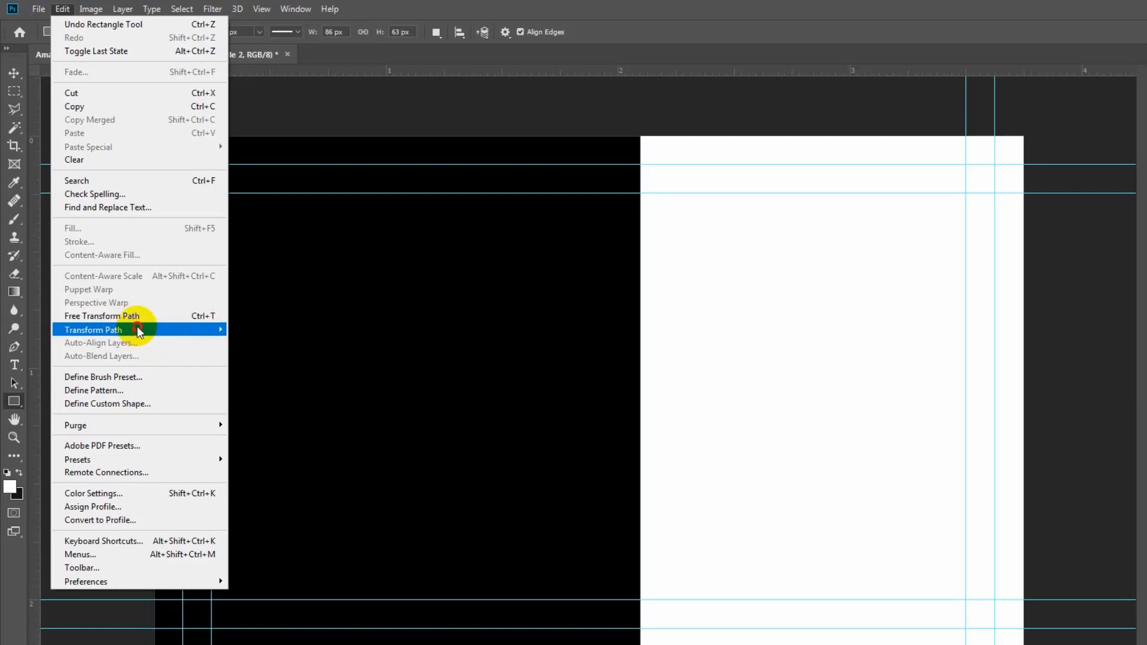
pyautogui.click(137, 318)
pyautogui.moveTo(173, 216); pyautogui.dragTo(182, 223)
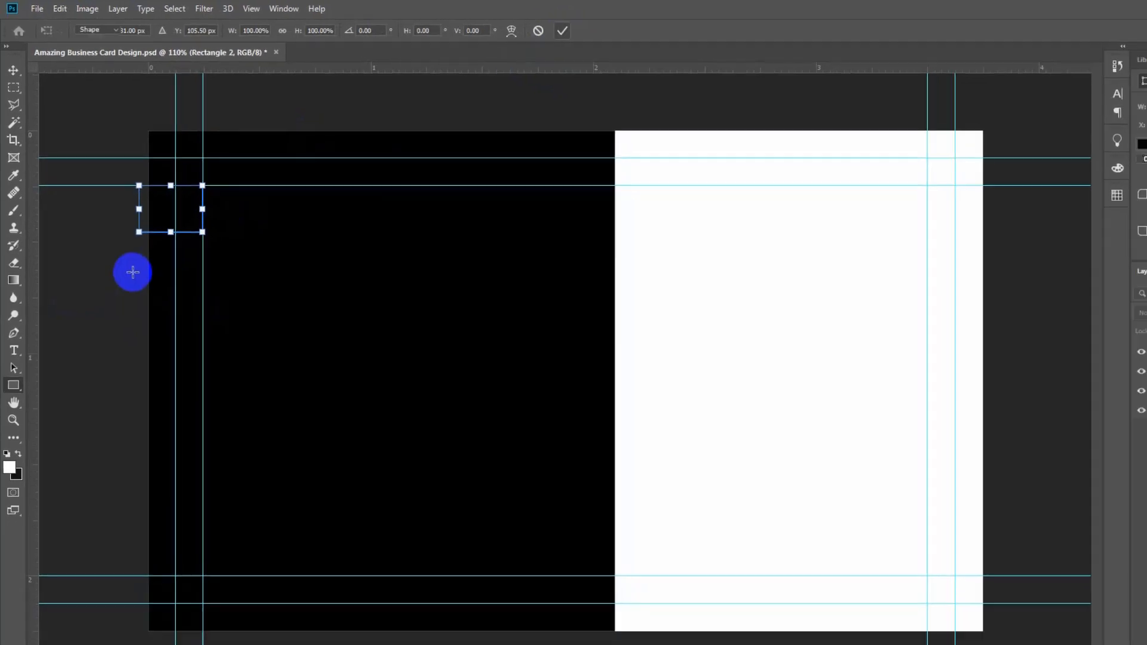
pyautogui.press('Return')
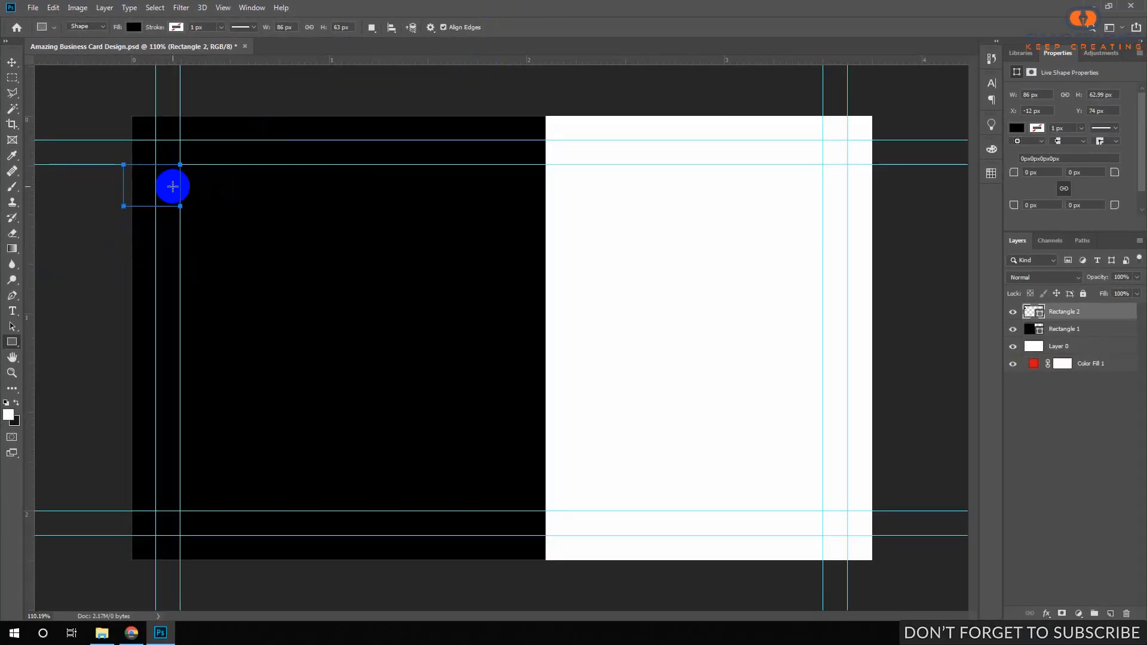
# Free-transform the small rectangle again so its right edge snaps back onto the vertical guide.
pyautogui.click(90, 12)
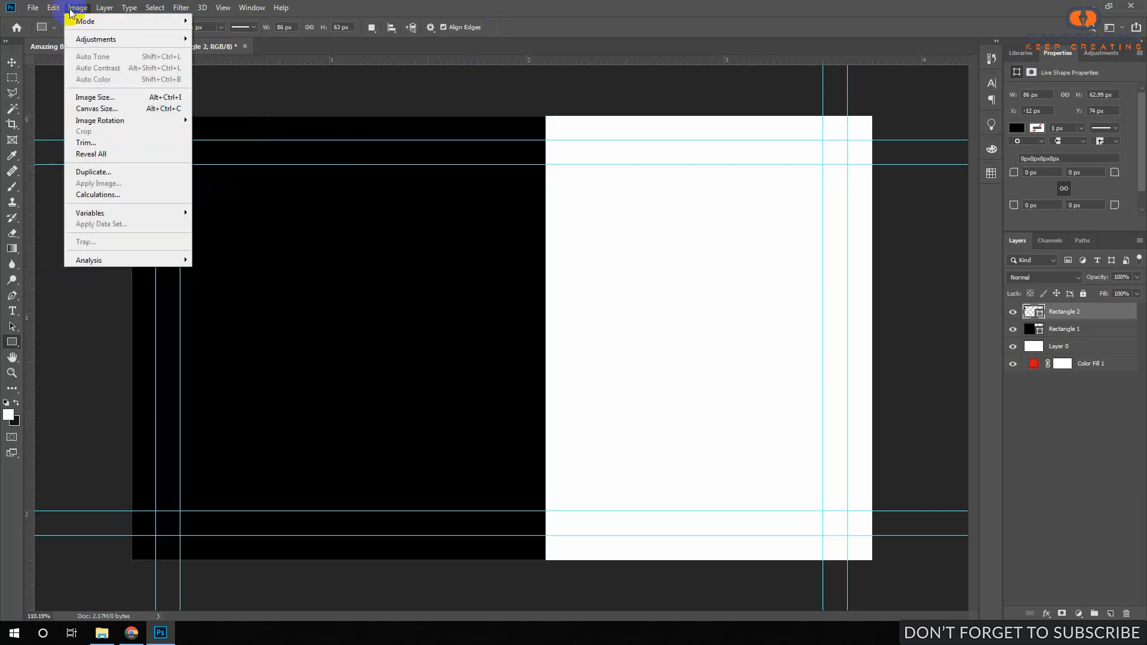
pyautogui.moveTo(53, 7)
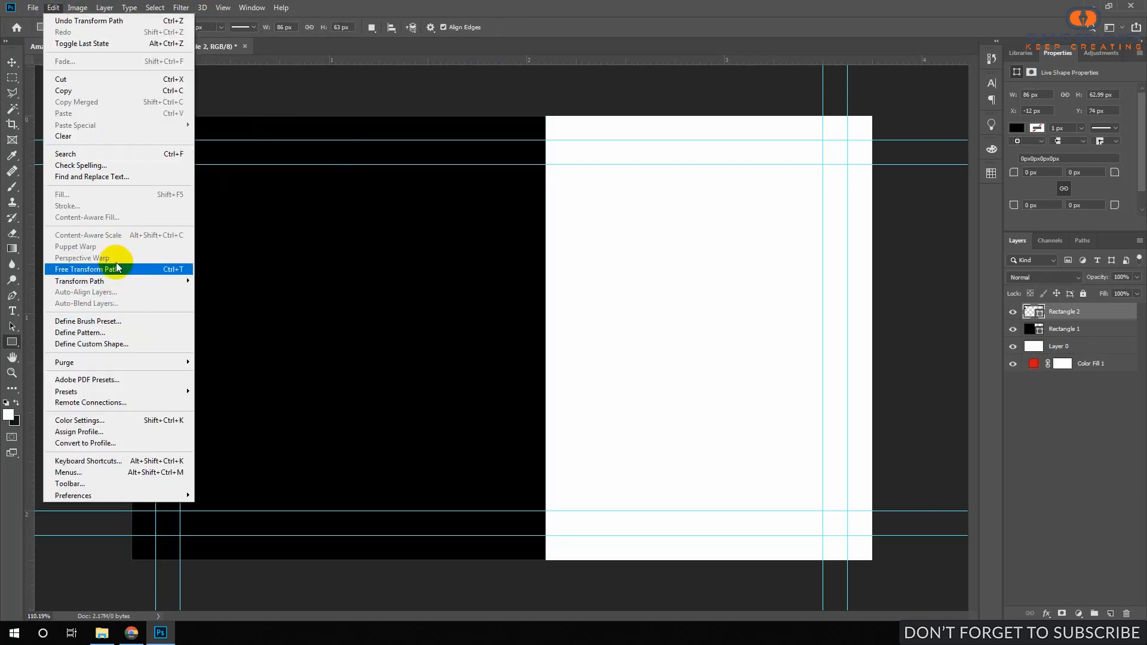
pyautogui.click(168, 269)
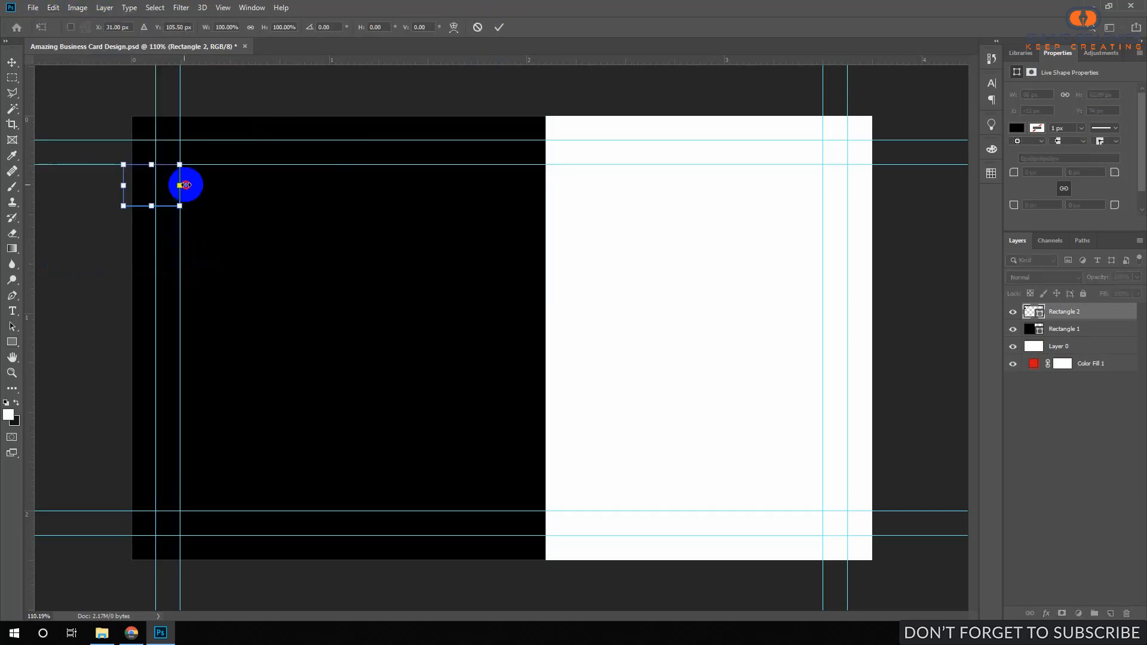
pyautogui.moveTo(190, 185); pyautogui.dragTo(189, 186)
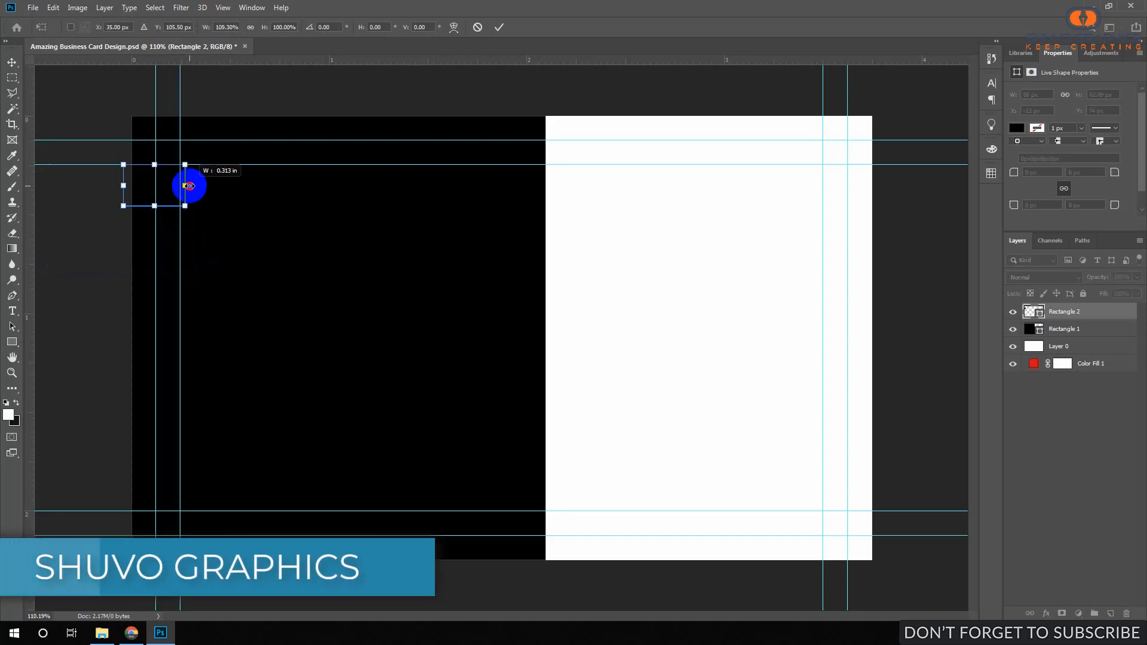
pyautogui.moveTo(189, 186); pyautogui.dragTo(189, 188)
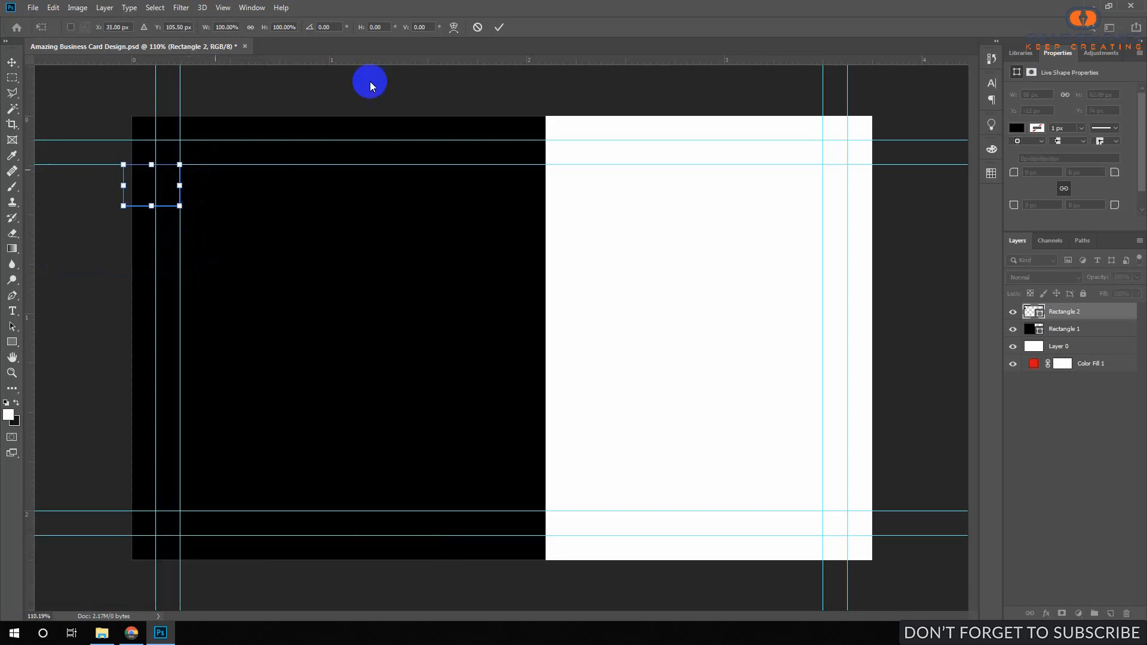
pyautogui.click(498, 28)
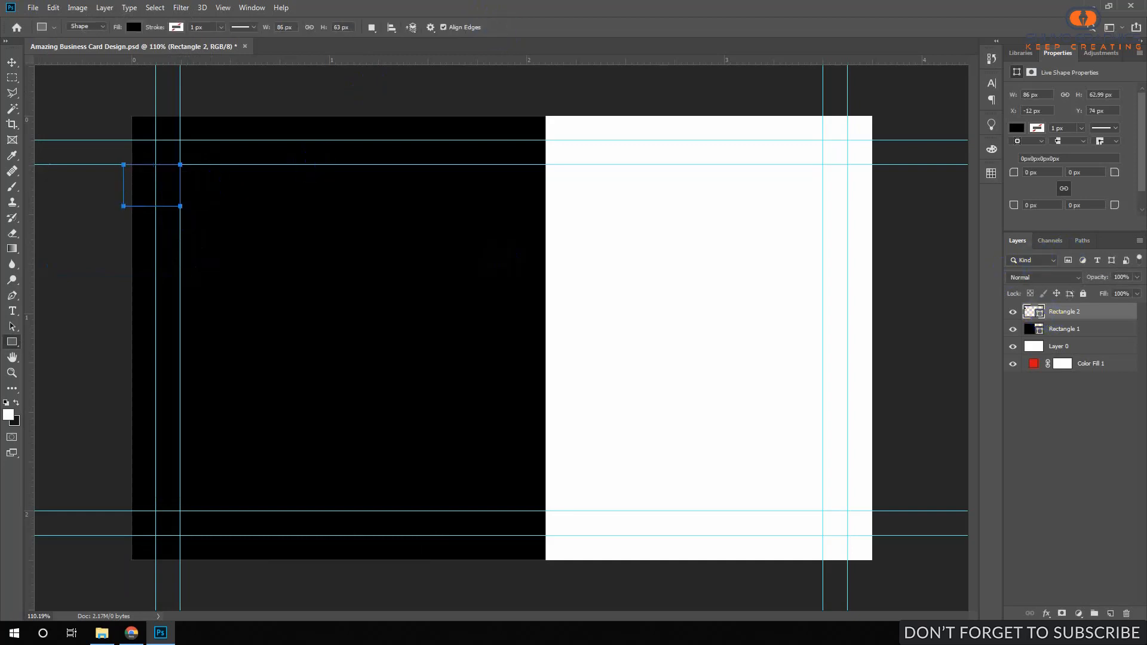
# Change Rectangle 2's fill to yellow #FFFF00 from its layer thumbnail.
pyautogui.doubleClick(1040, 315)
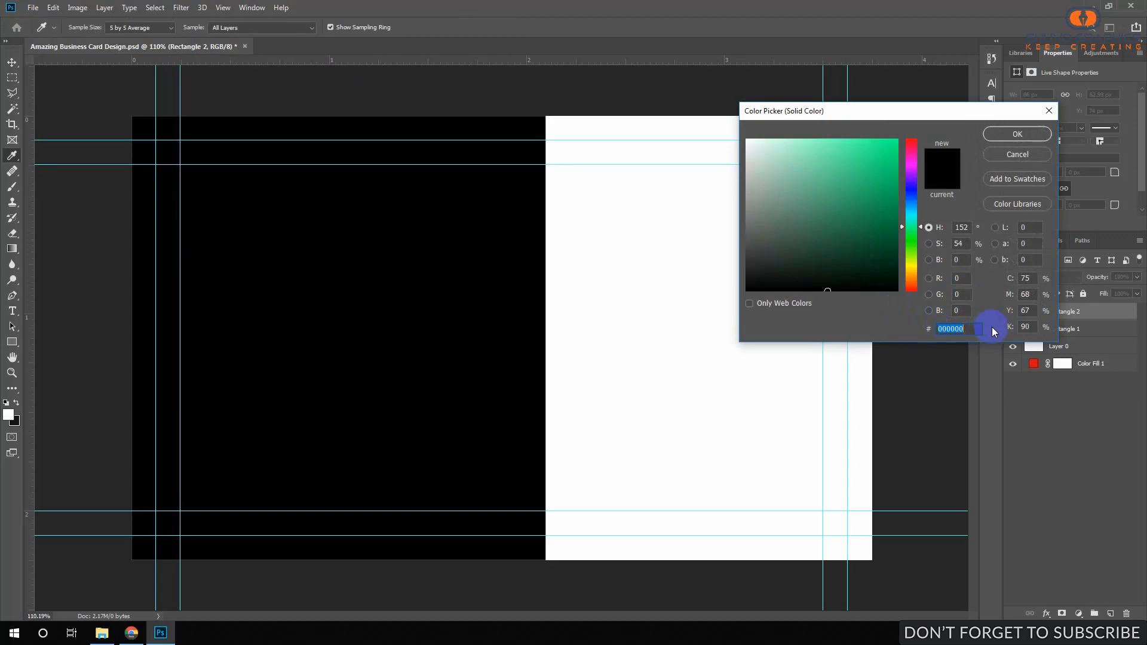
pyautogui.write('FFF')
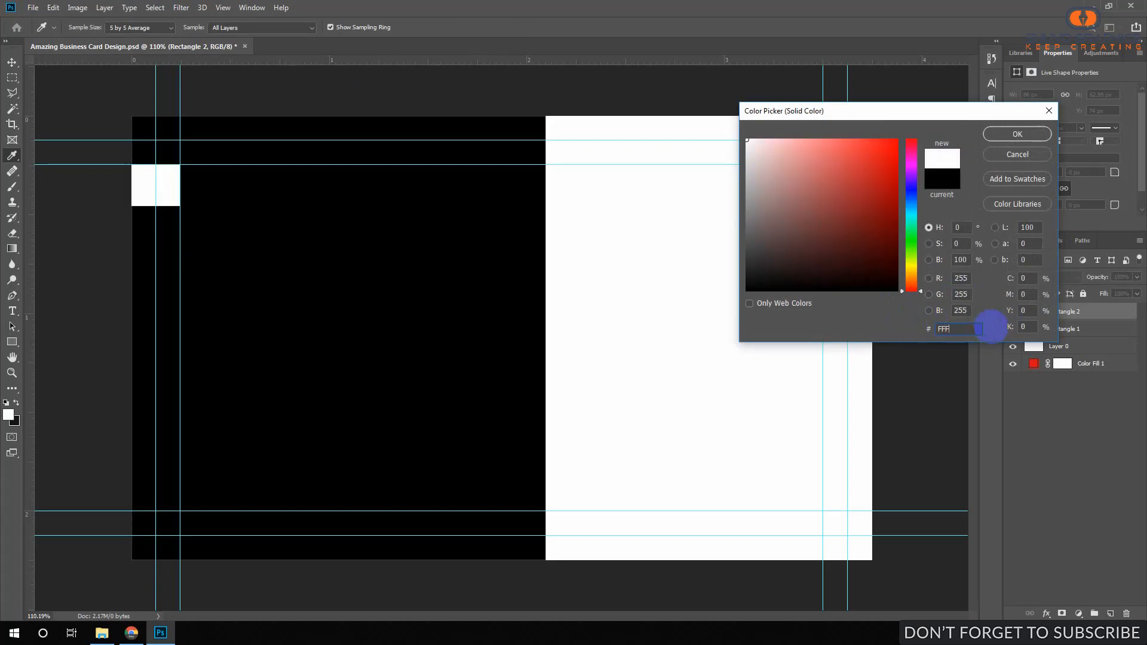
pyautogui.write('F00')
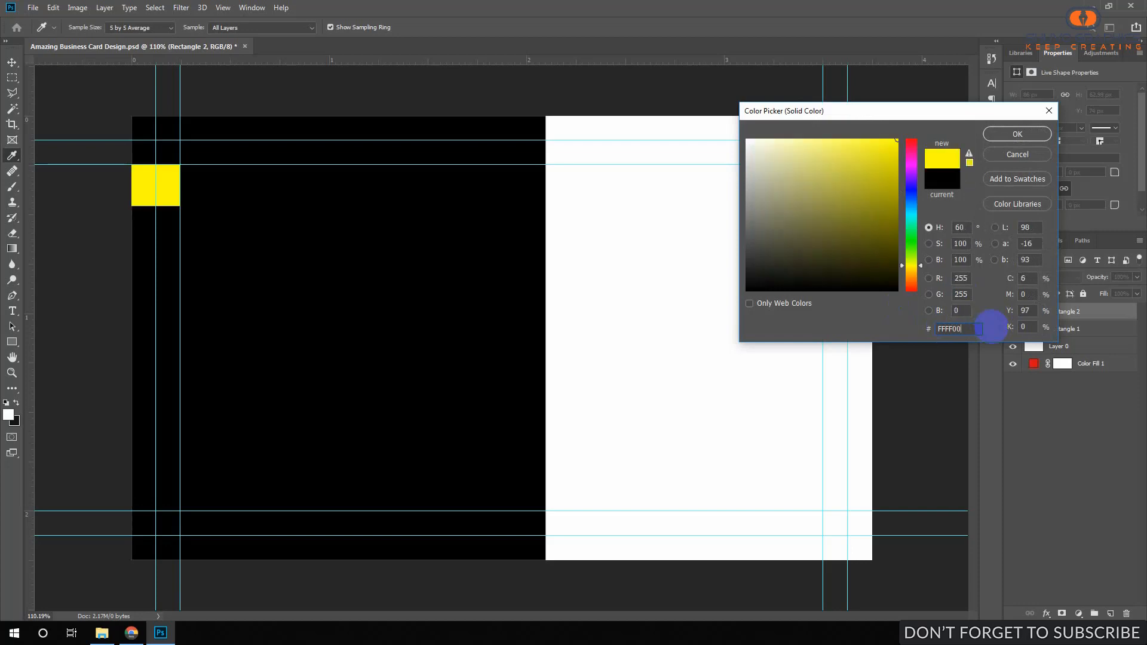
pyautogui.click(1018, 134)
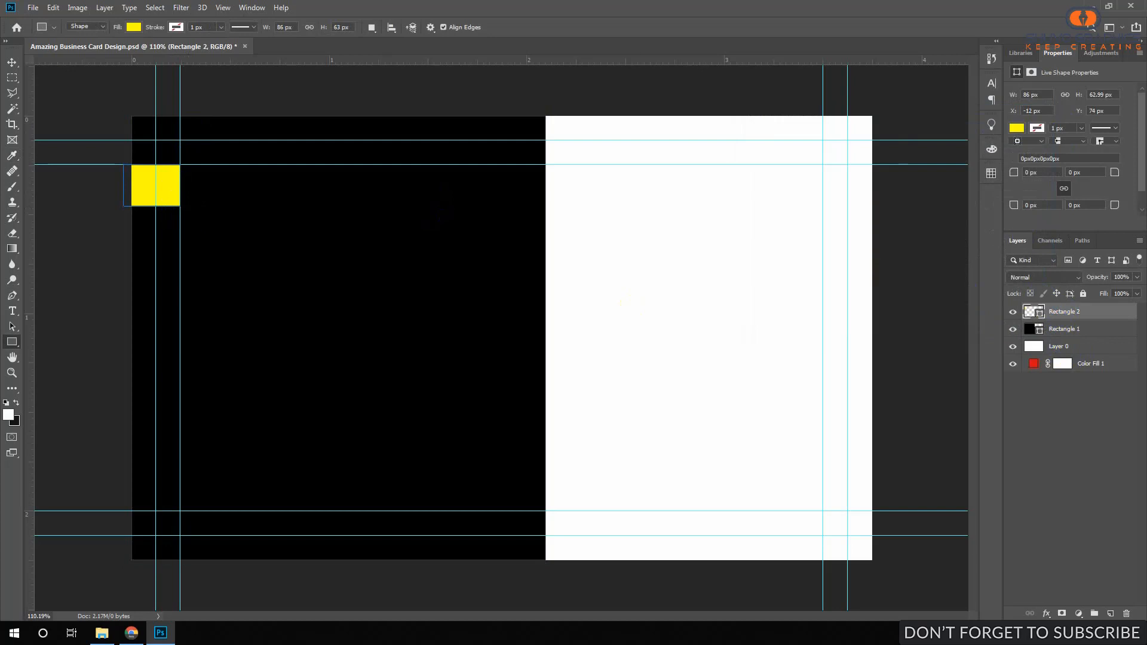
pyautogui.hotkey('alt', 'Tab')
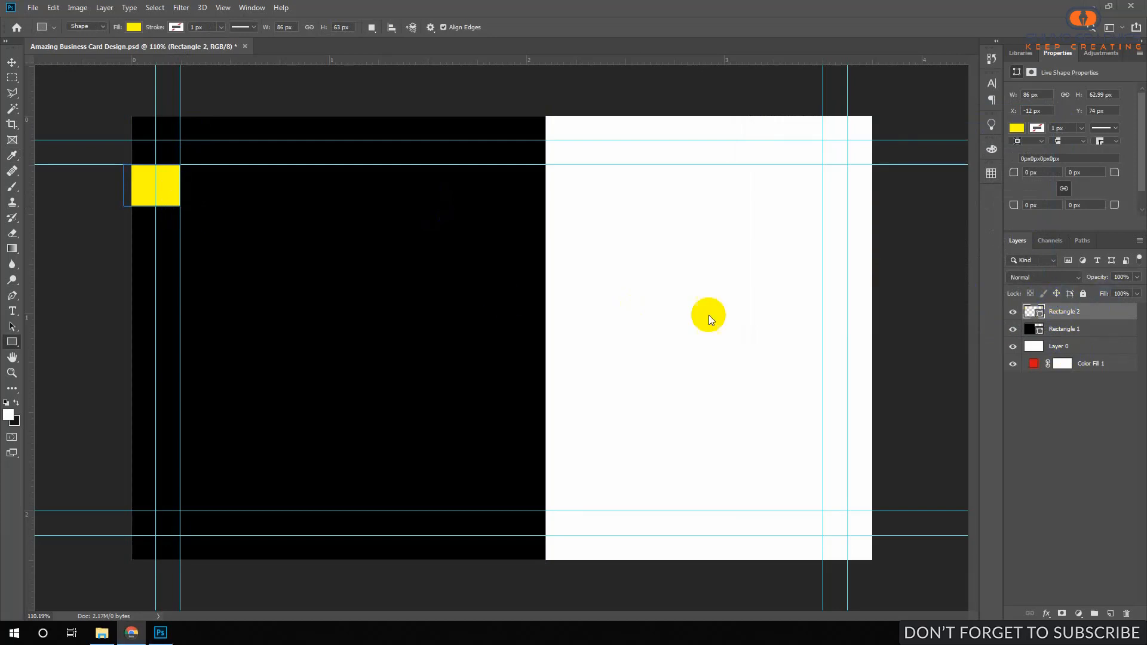
pyautogui.click(13, 342)
pyautogui.click(12, 311)
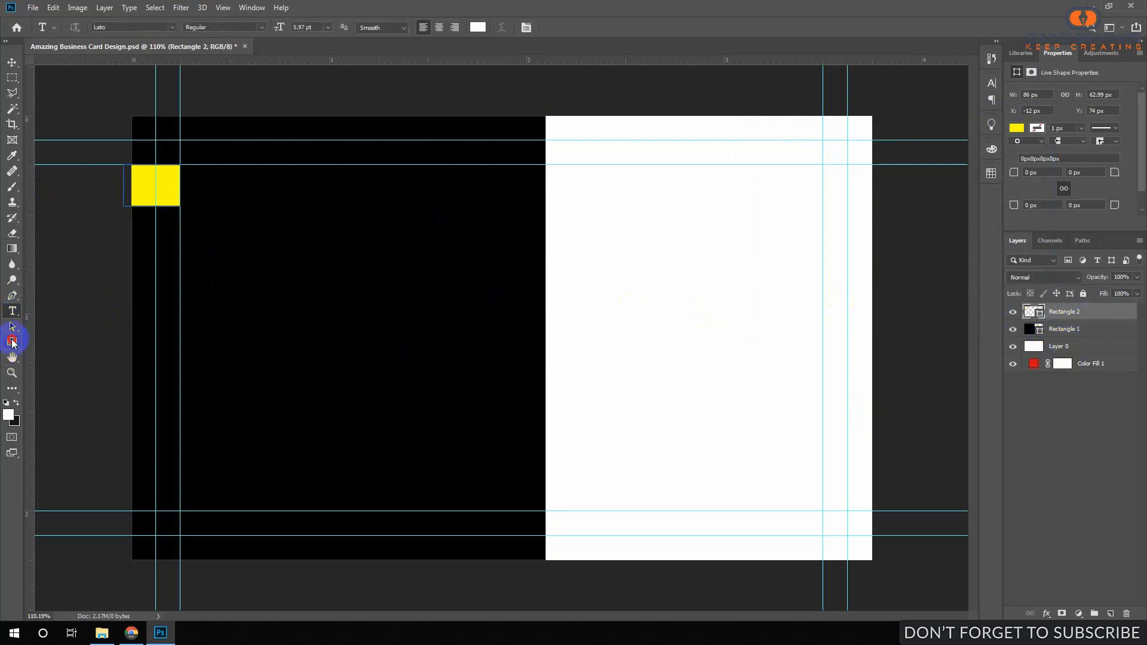
# Draw Rectangle 3, a 97 × 693 px yellow bar between the right-hand guides.
pyautogui.click(12, 342)
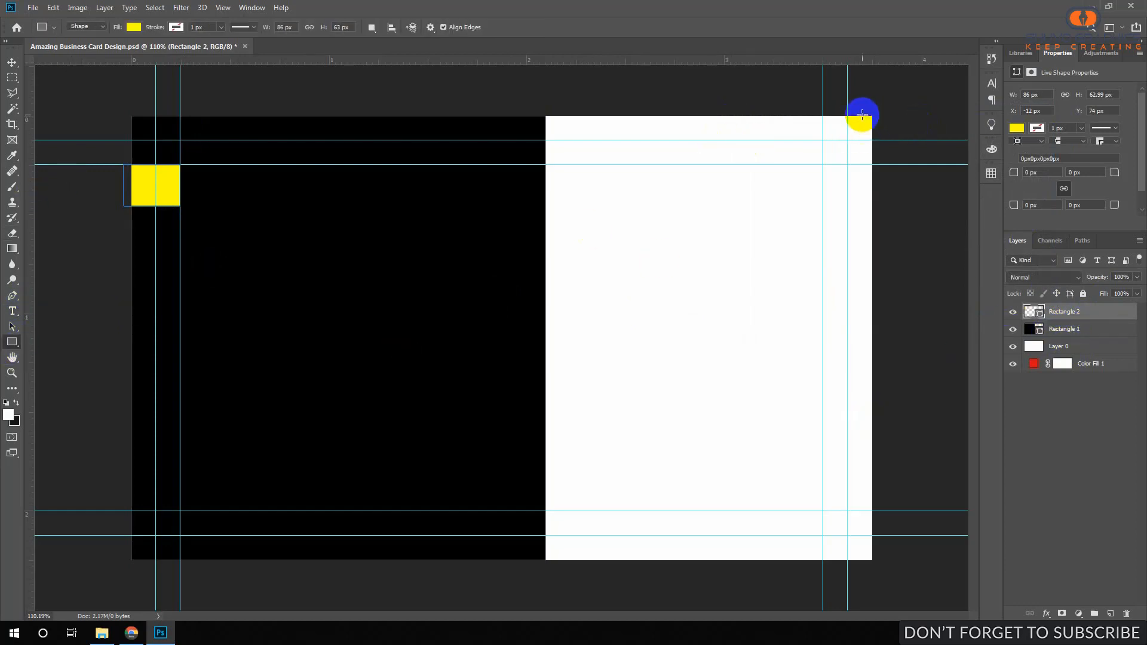
pyautogui.moveTo(823, 112); pyautogui.dragTo(887, 568)
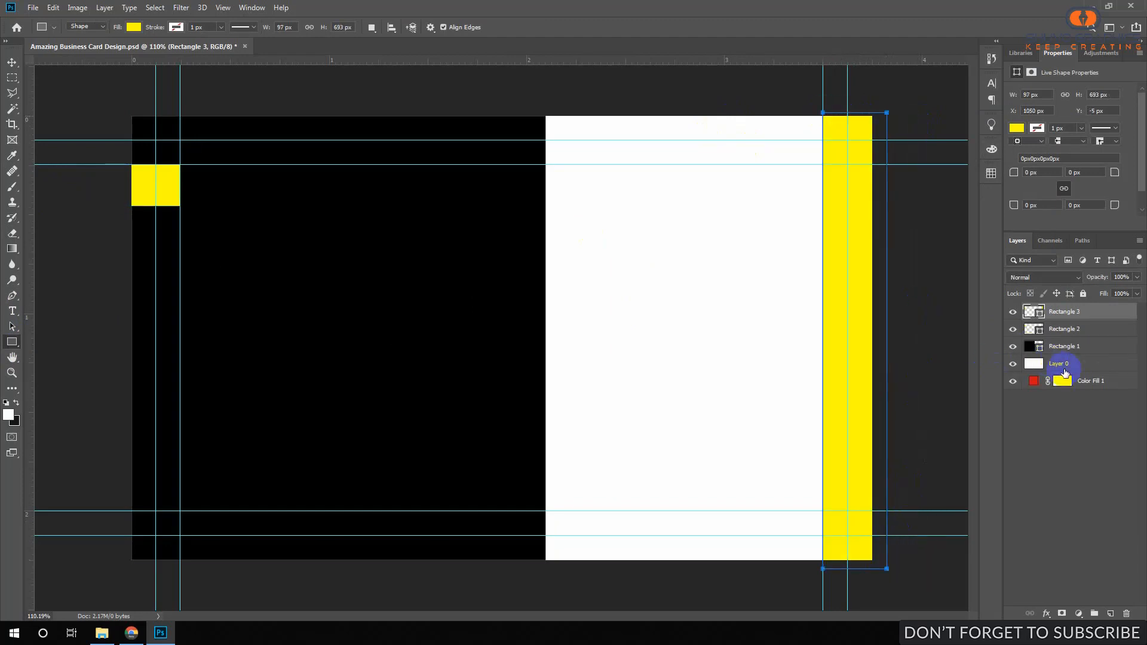
pyautogui.click(1079, 349)
pyautogui.click(1075, 316)
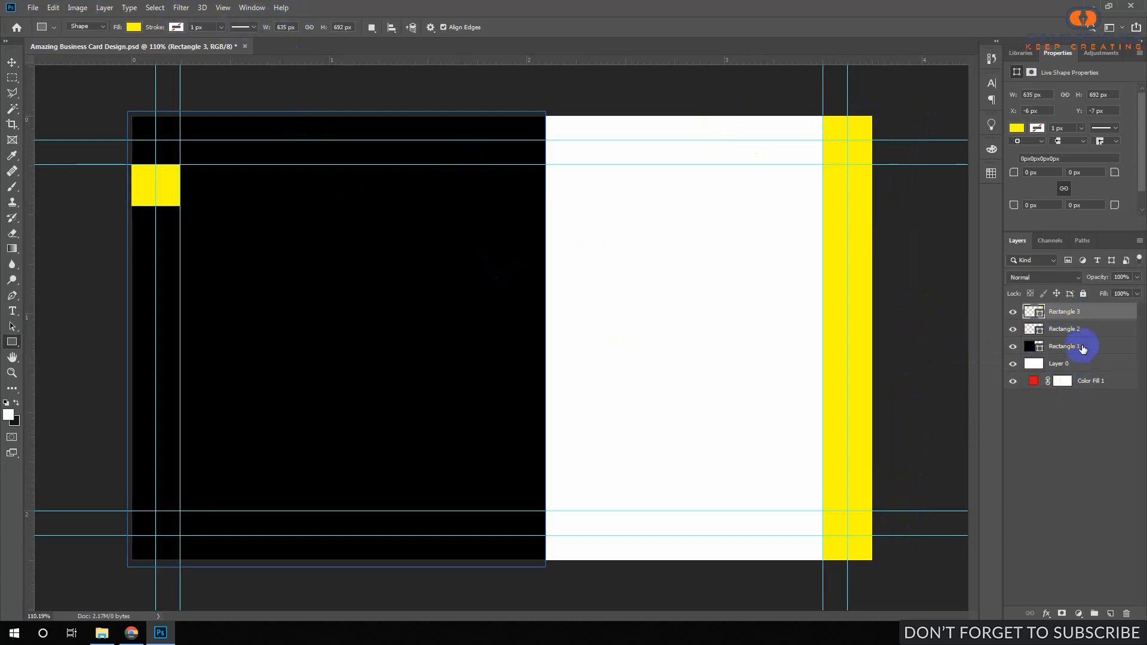
pyautogui.click(1075, 346)
pyautogui.click(1064, 312)
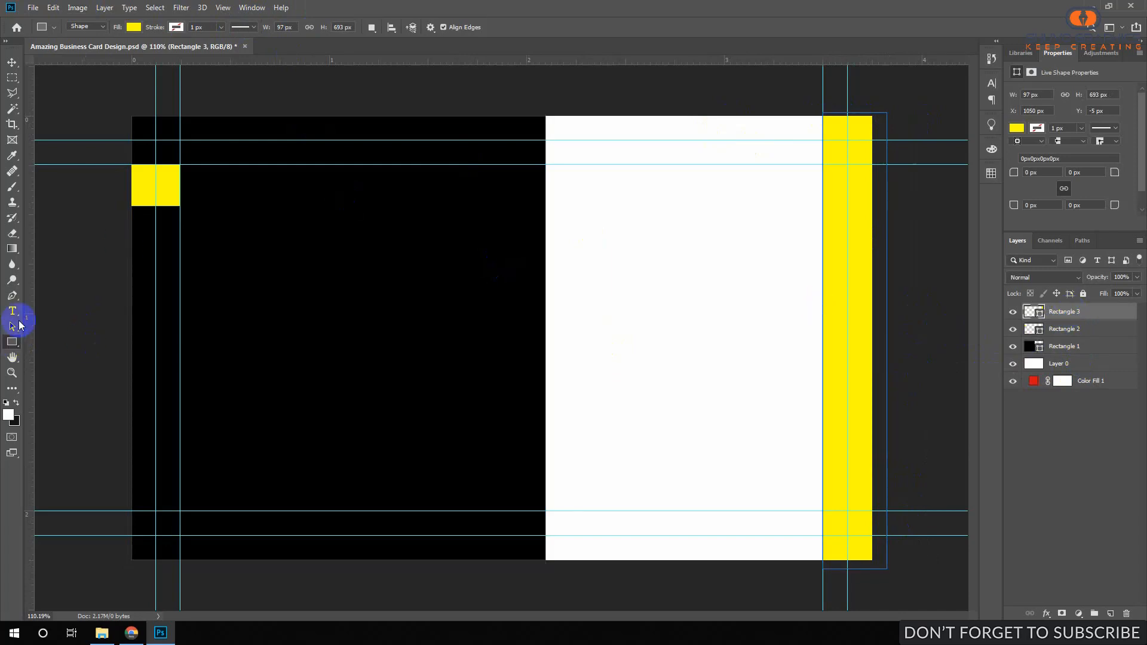
pyautogui.click(14, 312)
# Add a text layer beside the yellow square, replace the Lorem Ipsum placeholder, and size it 10 pt.
pyautogui.click(195, 184)
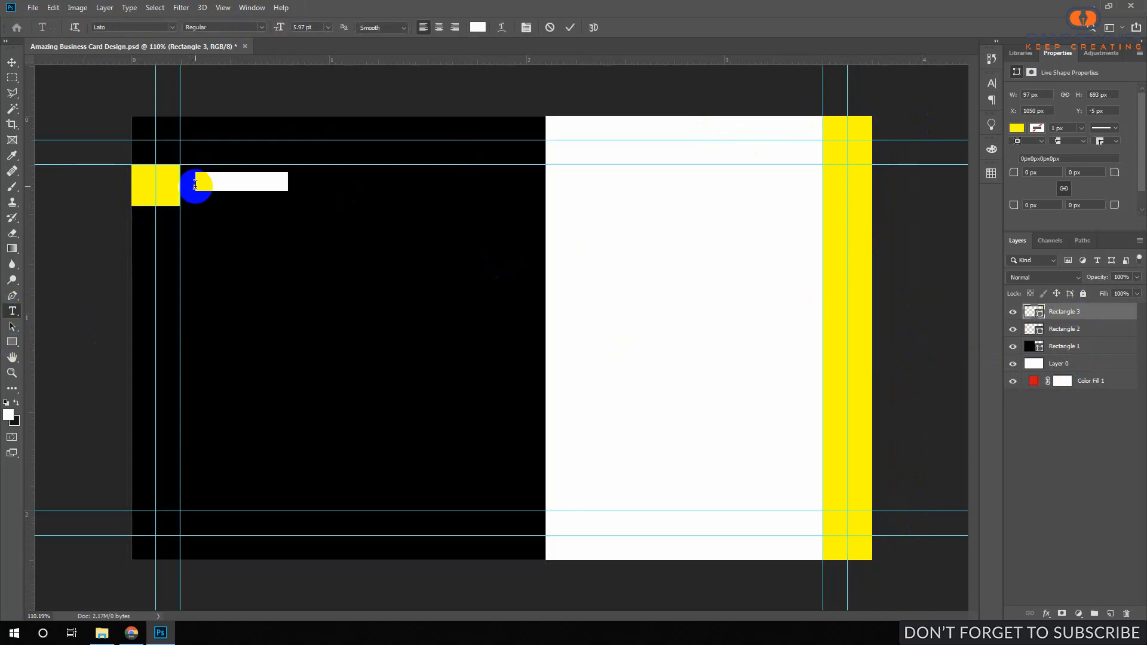
pyautogui.click(222, 182)
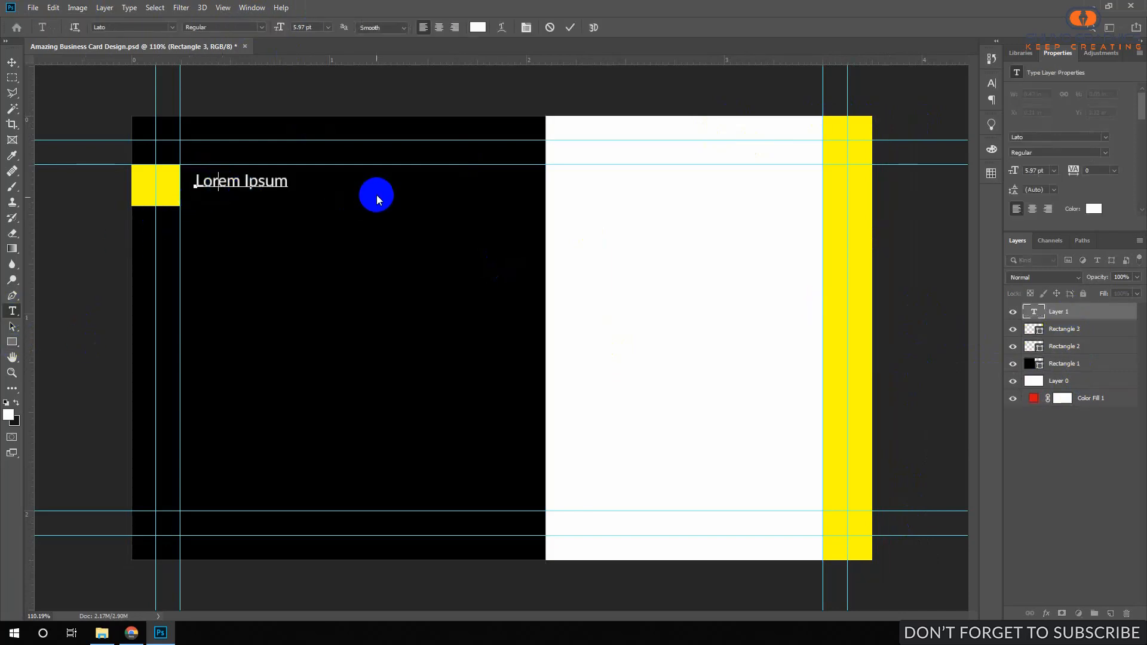
pyautogui.click(812, 502)
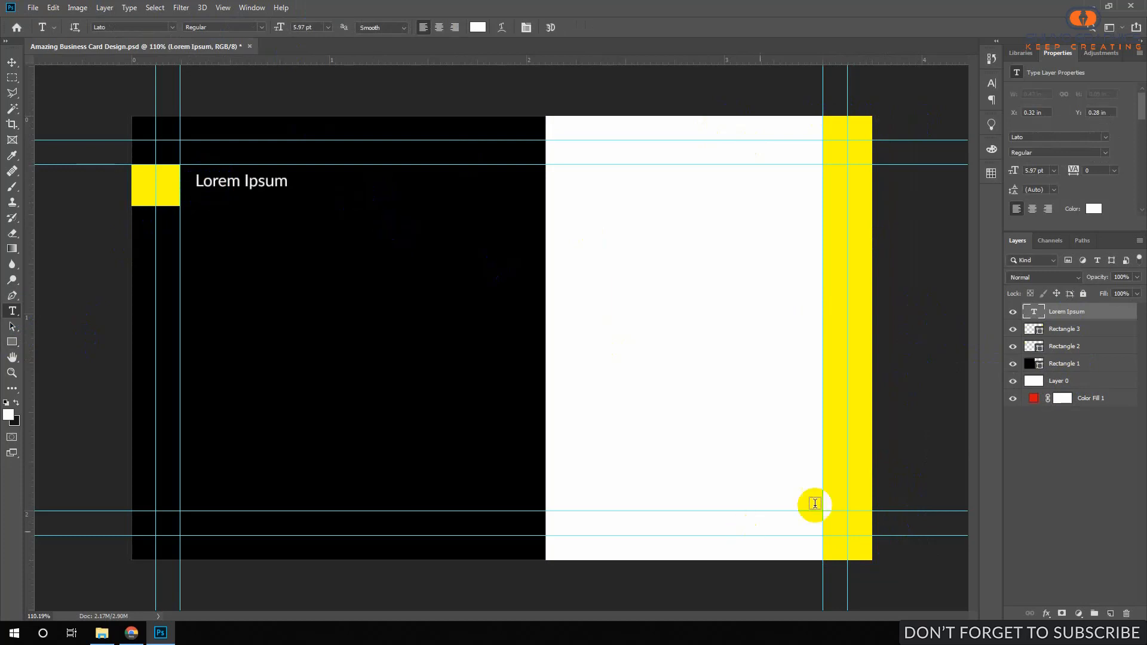
pyautogui.click(261, 182)
pyautogui.hotkey('ctrl', 'a')
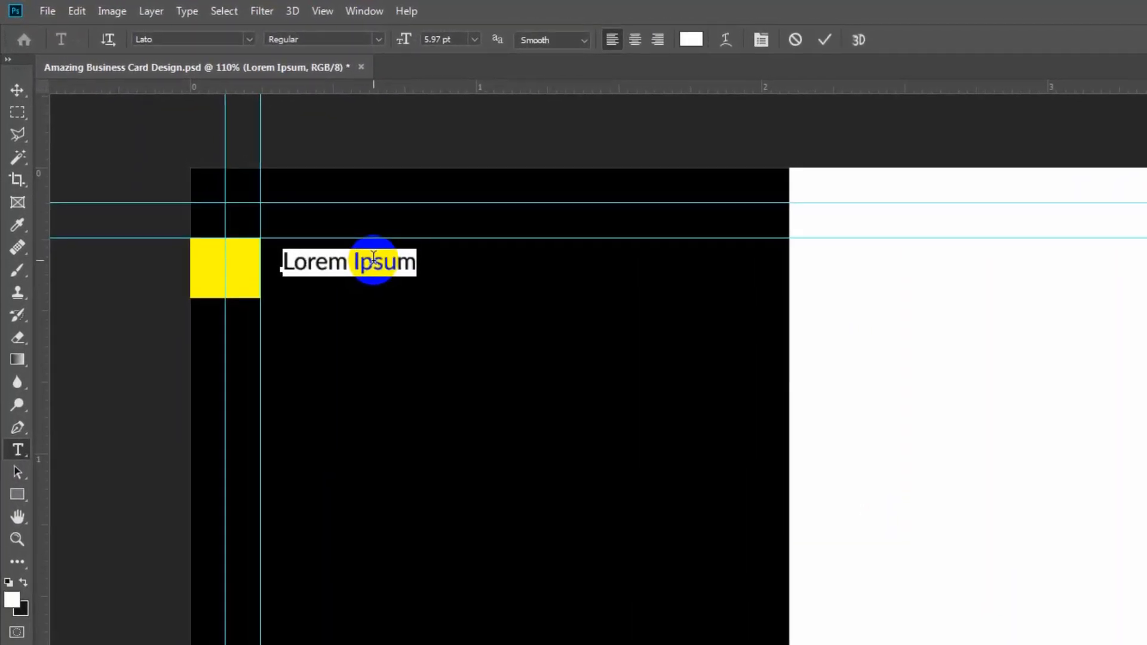
pyautogui.write('Shuvo')
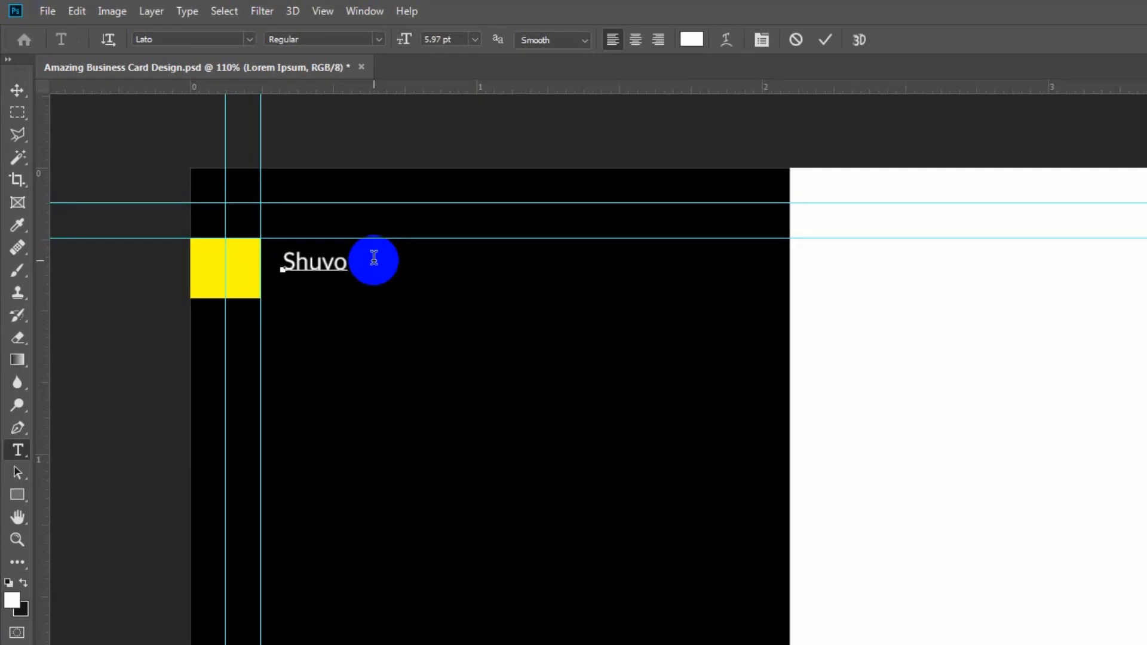
pyautogui.hotkey('ctrl', 'a')
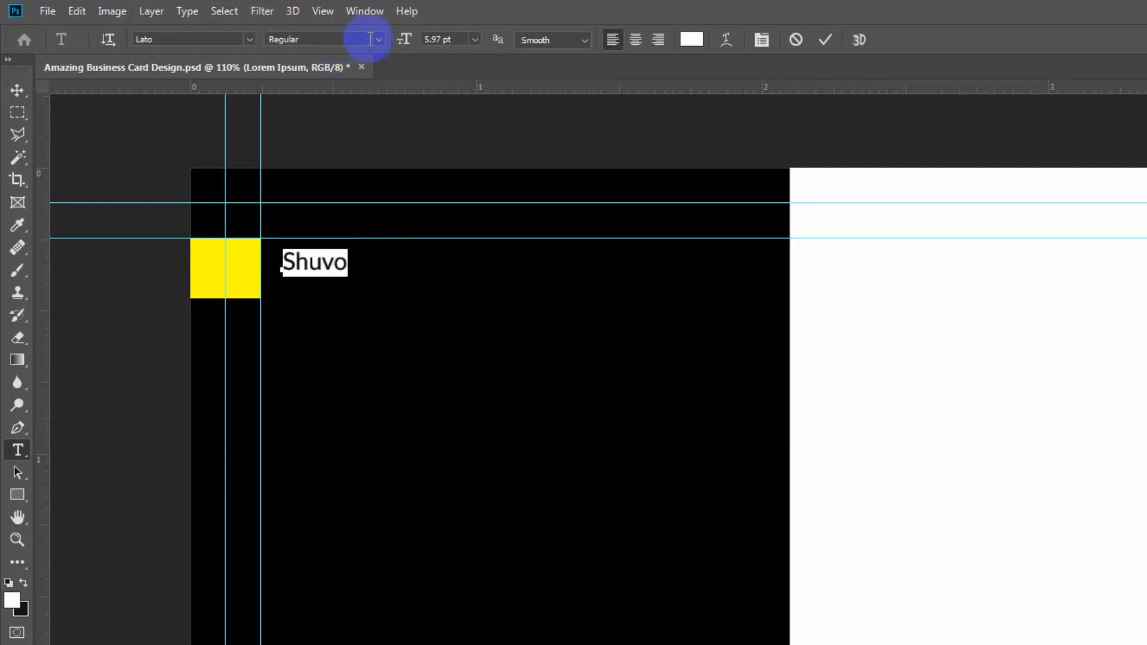
pyautogui.click(313, 258)
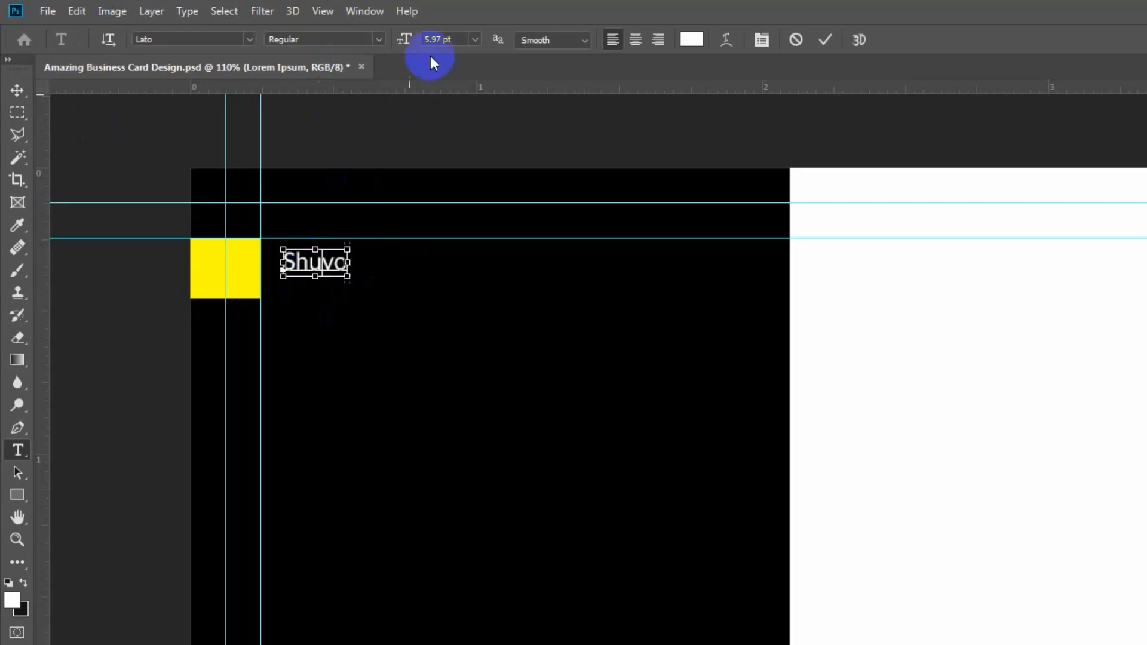
pyautogui.hotkey('ctrl', 'a')
pyautogui.click(477, 39)
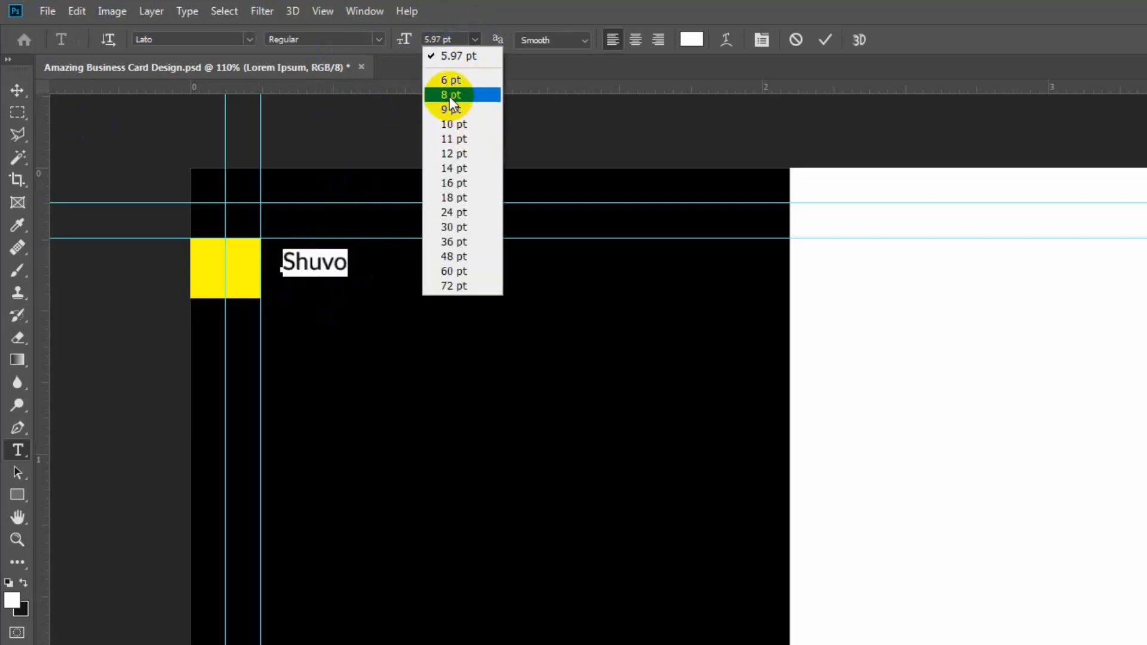
pyautogui.click(460, 124)
# Retype the owner's full name in capitals at 8 pt, commit, and nudge it left and down.
pyautogui.click(330, 242)
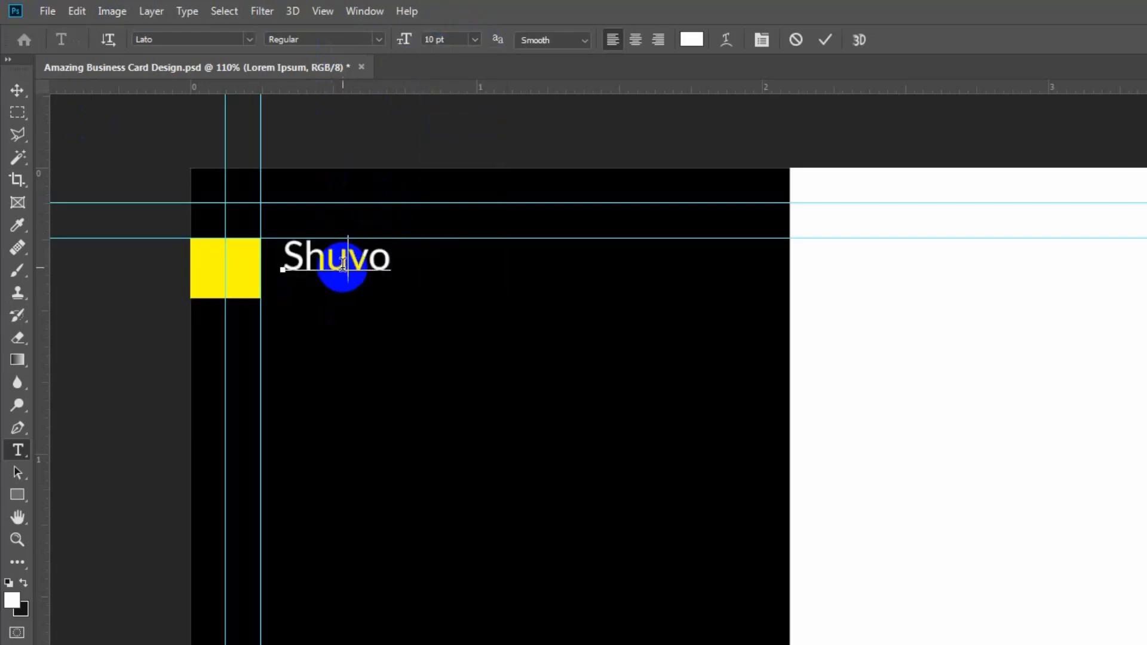
pyautogui.doubleClick(341, 265)
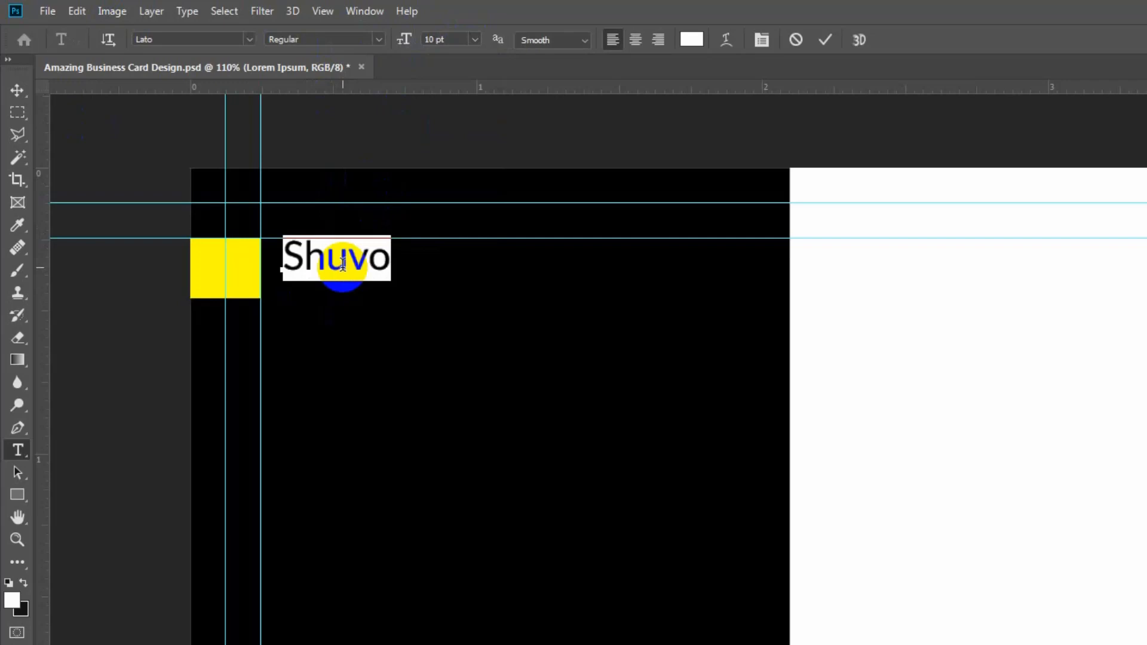
pyautogui.write('shuvo')
pyautogui.doubleClick(341, 264)
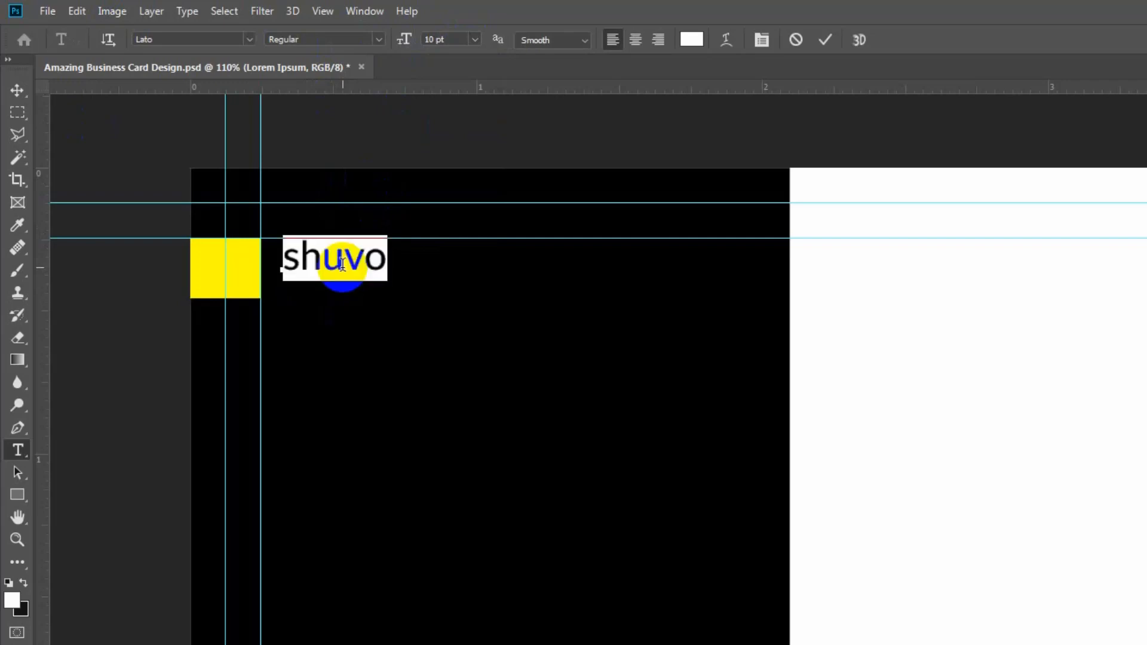
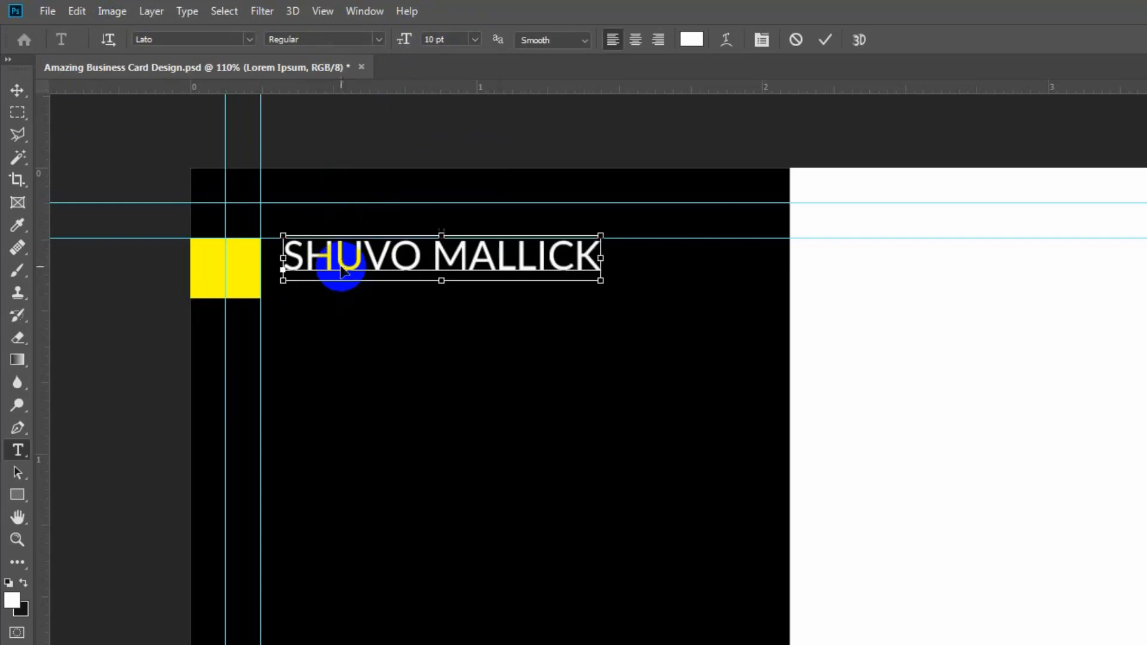
pyautogui.hotkey('ctrl', 'a')
pyautogui.click(475, 39)
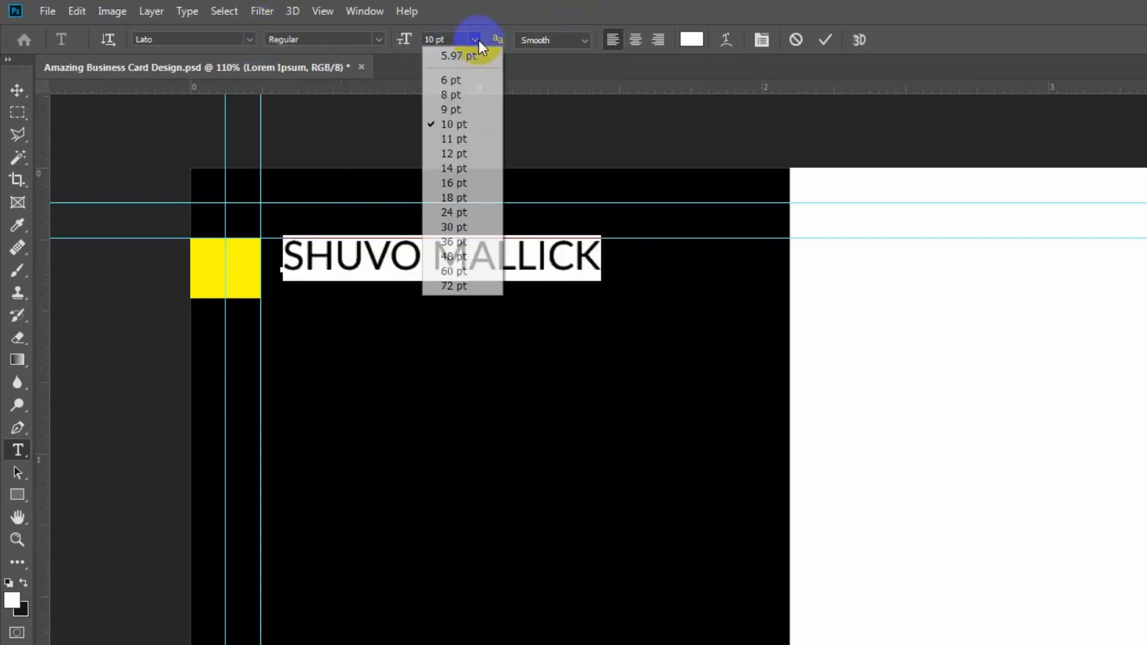
pyautogui.click(458, 95)
pyautogui.click(412, 251)
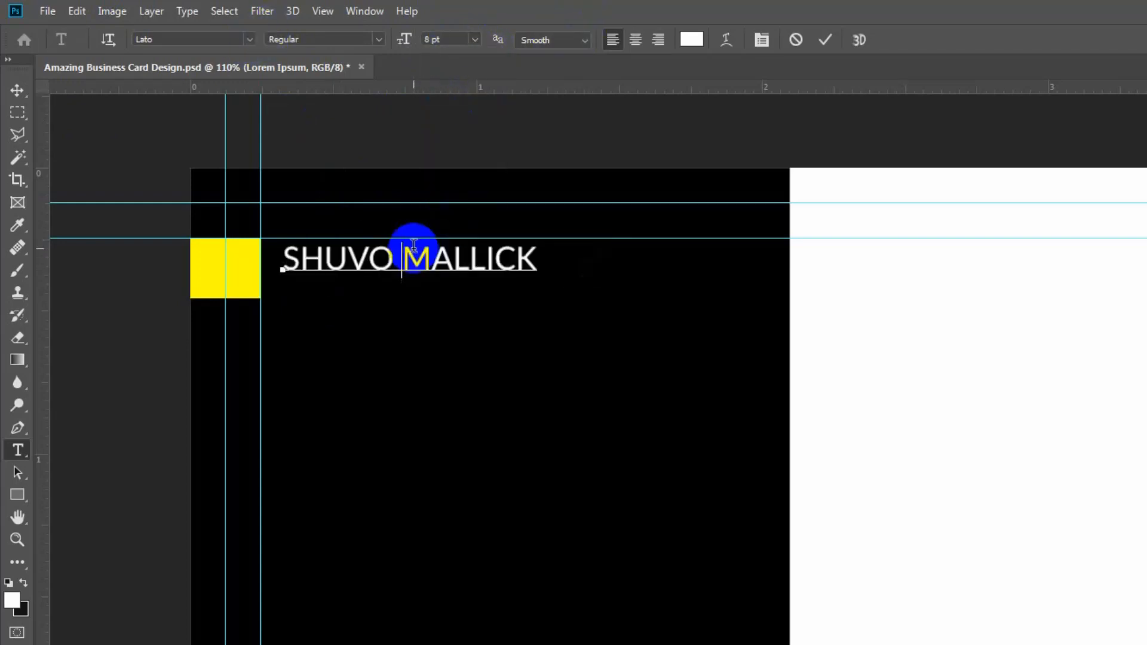
pyautogui.hotkey('ctrl', 'Return')
pyautogui.moveTo(471, 266); pyautogui.dragTo(457, 274)
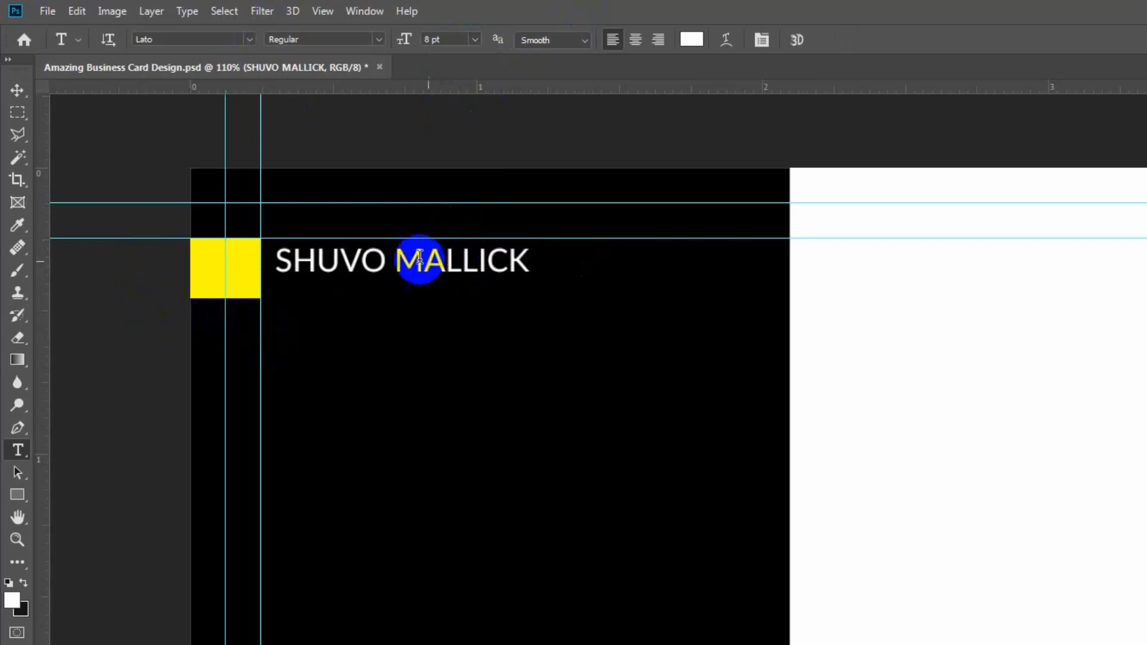
# Add a 'Graphics Designer' line under the name in Lato Light at 6 pt.
pyautogui.click(425, 268)
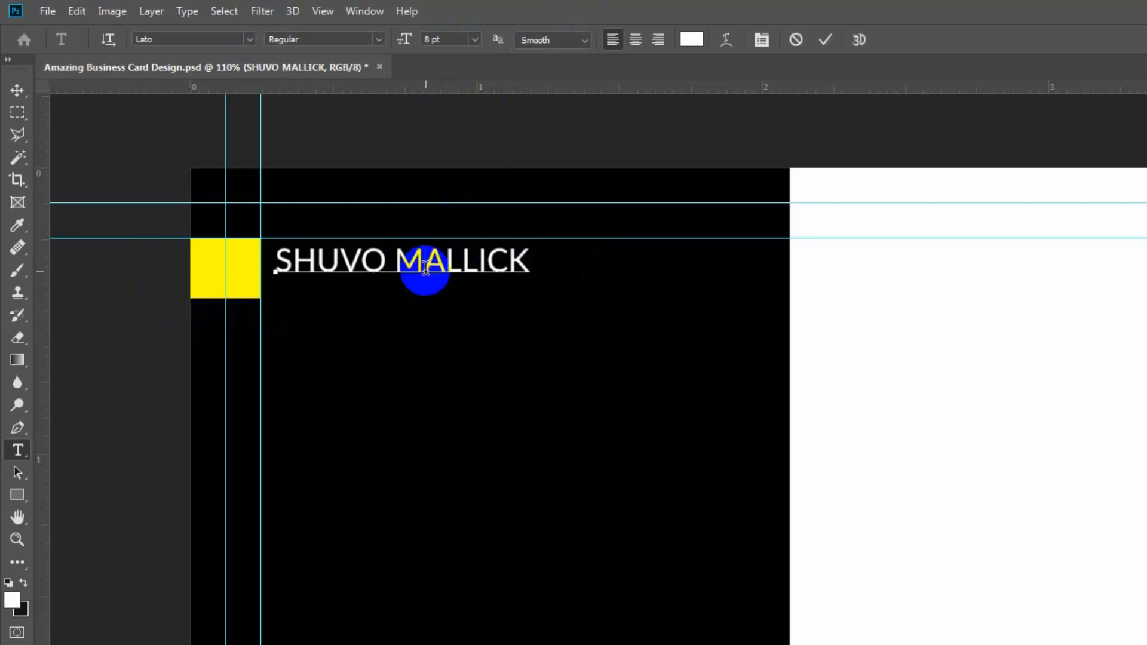
pyautogui.write('GRA')
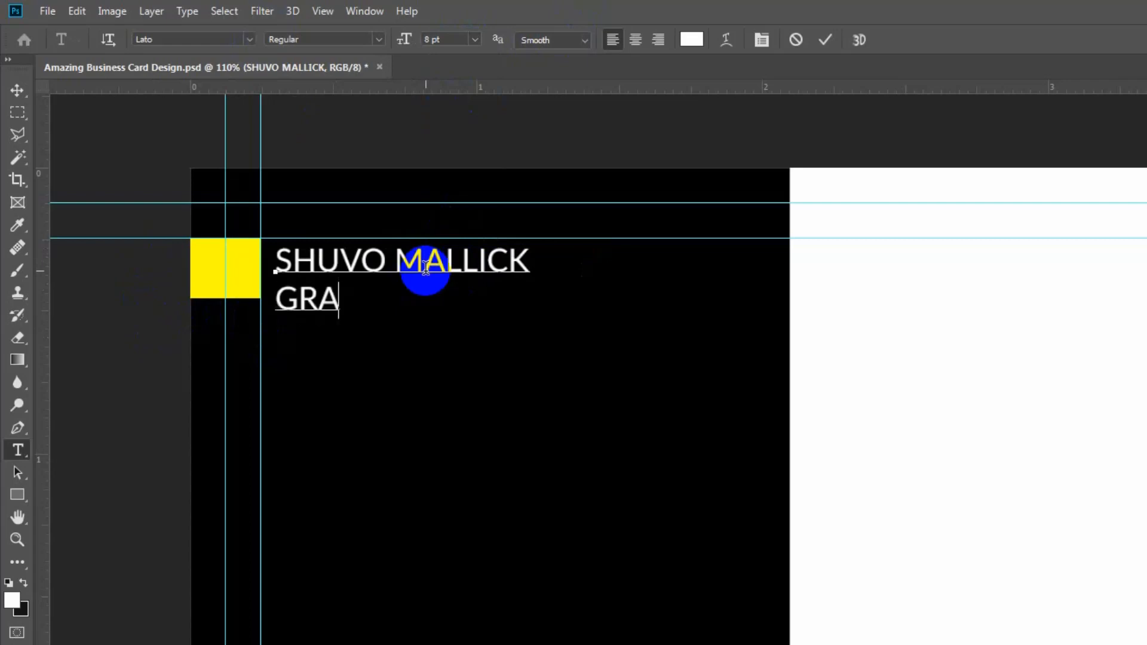
pyautogui.press('BackSpace')
pyautogui.press('BackSpace')
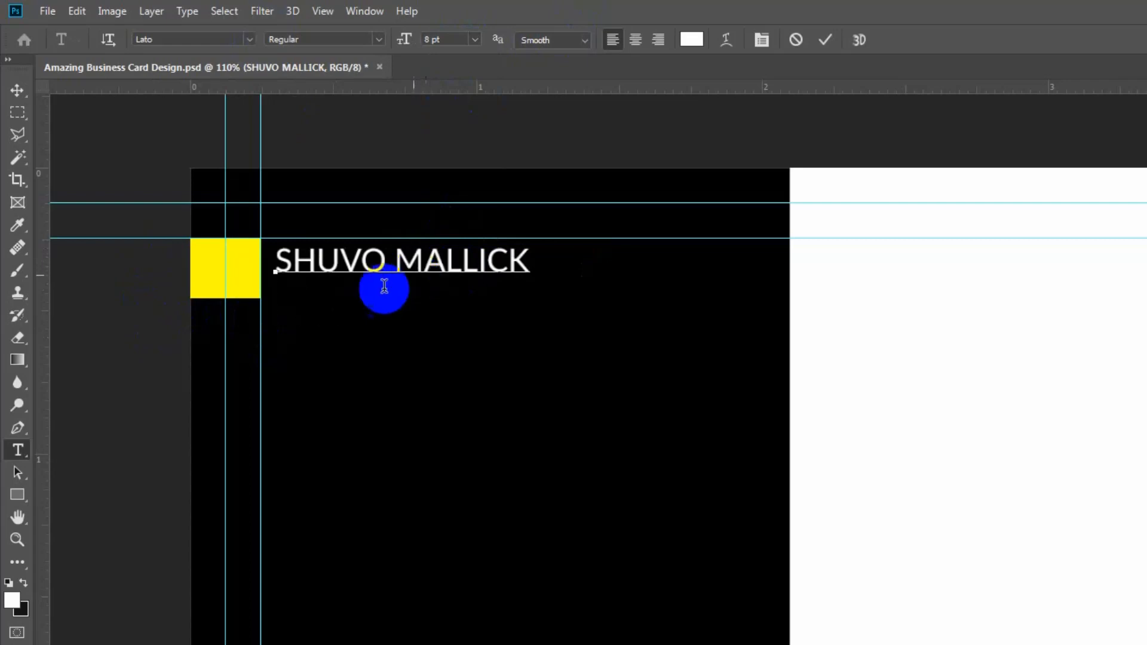
pyautogui.click(375, 38)
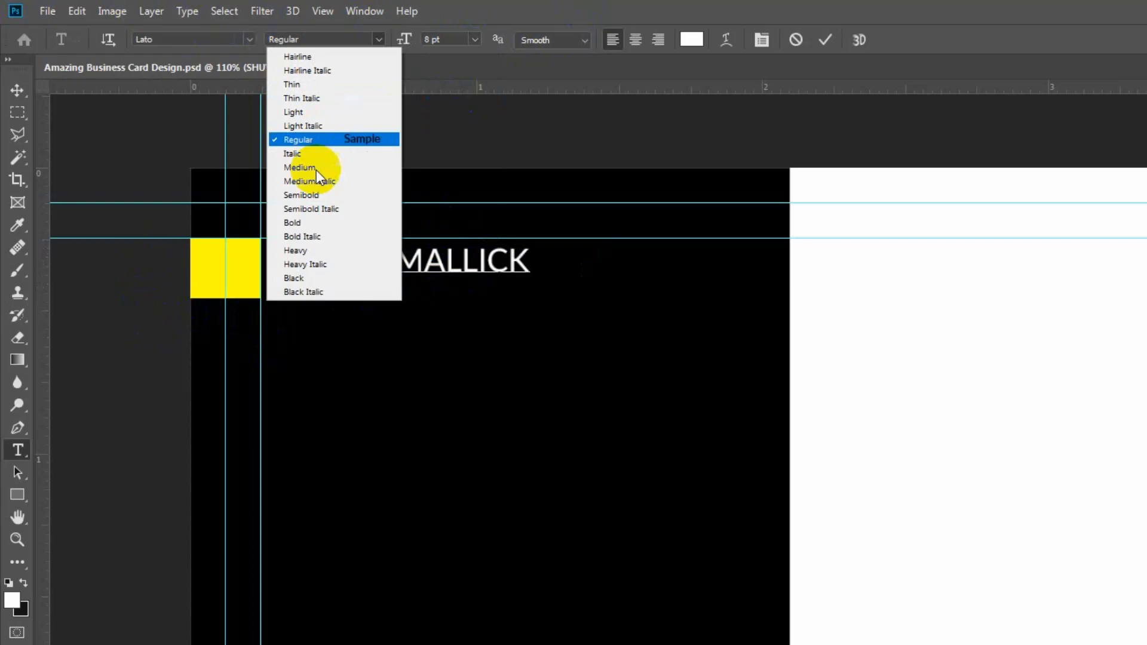
pyautogui.click(323, 112)
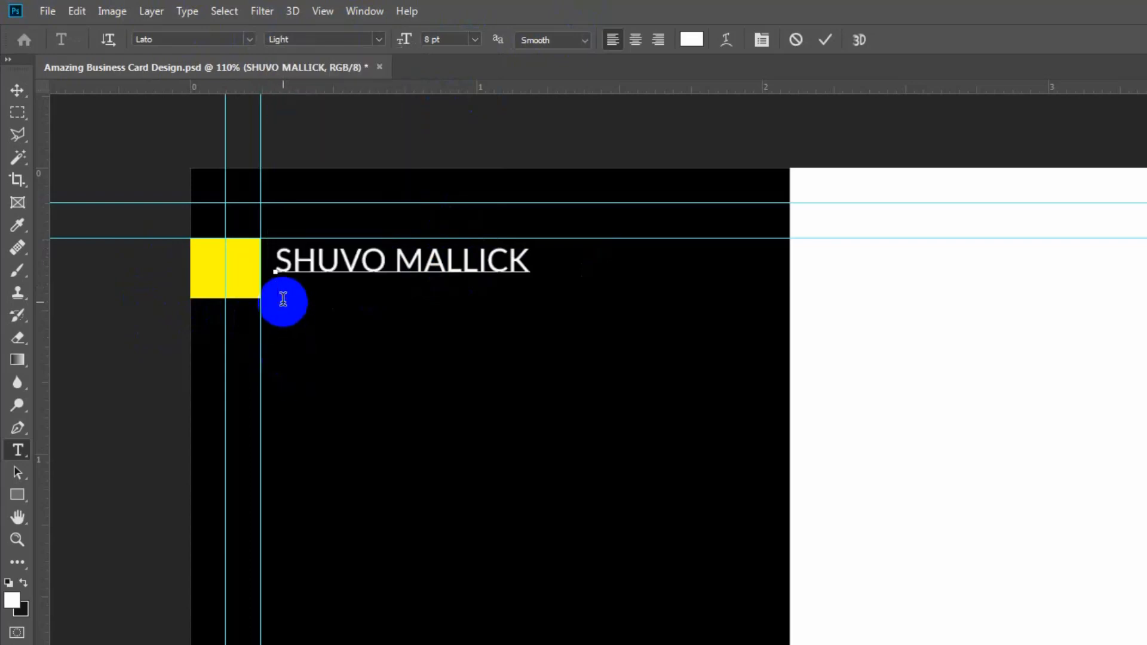
pyautogui.write('Graphics Designer')
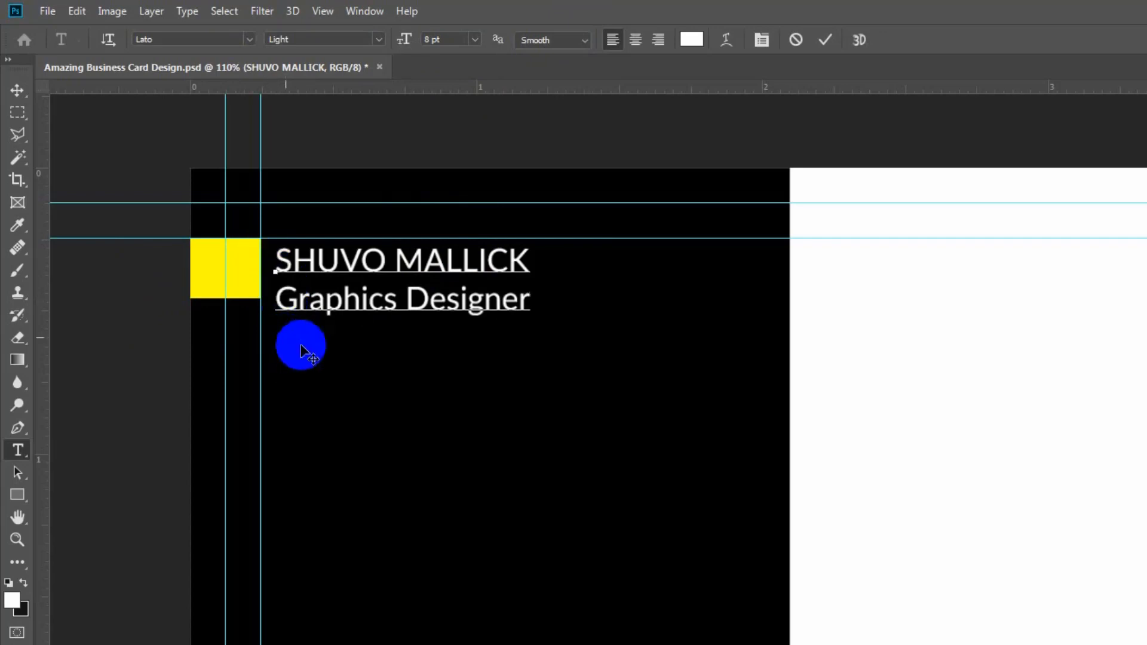
pyautogui.tripleClick(320, 308)
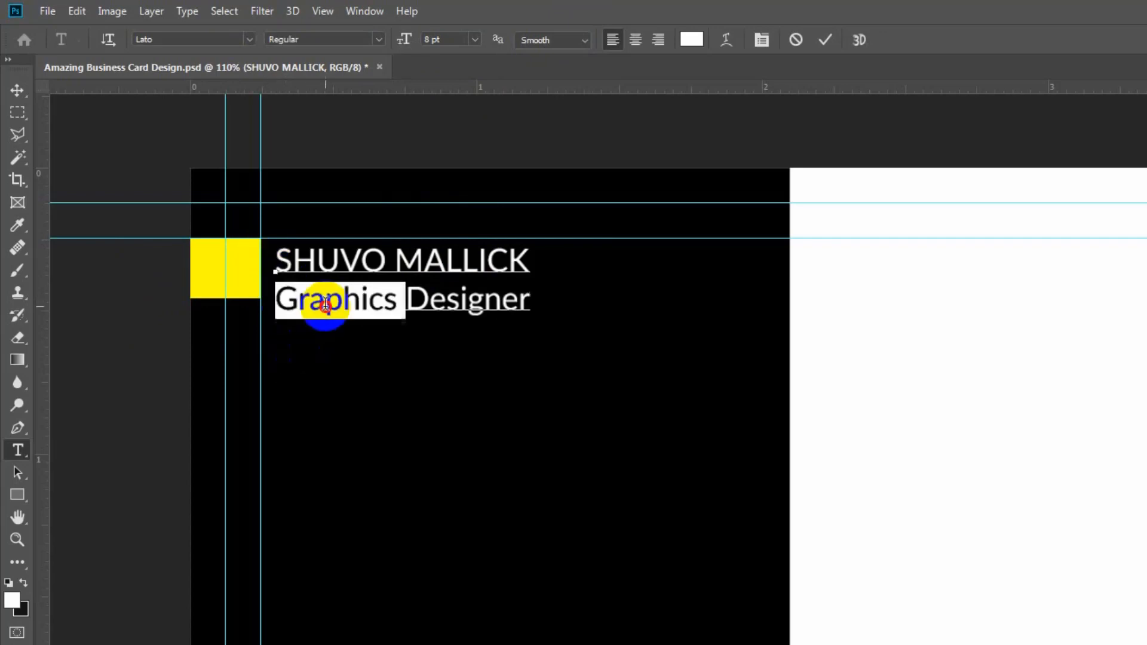
pyautogui.click(380, 37)
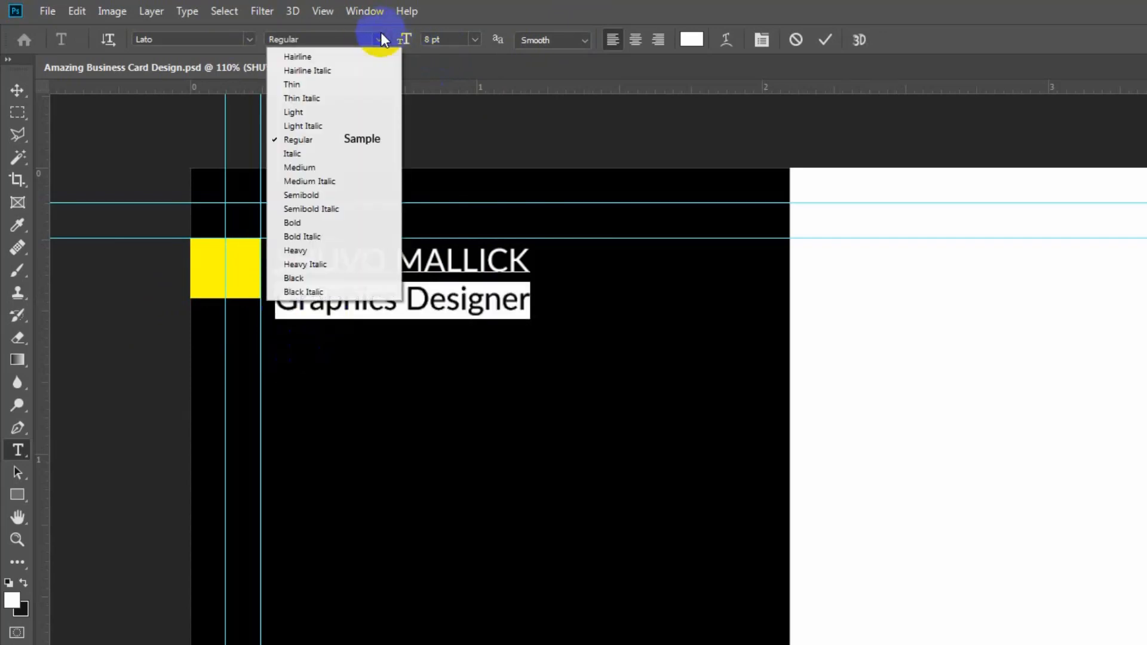
pyautogui.click(308, 113)
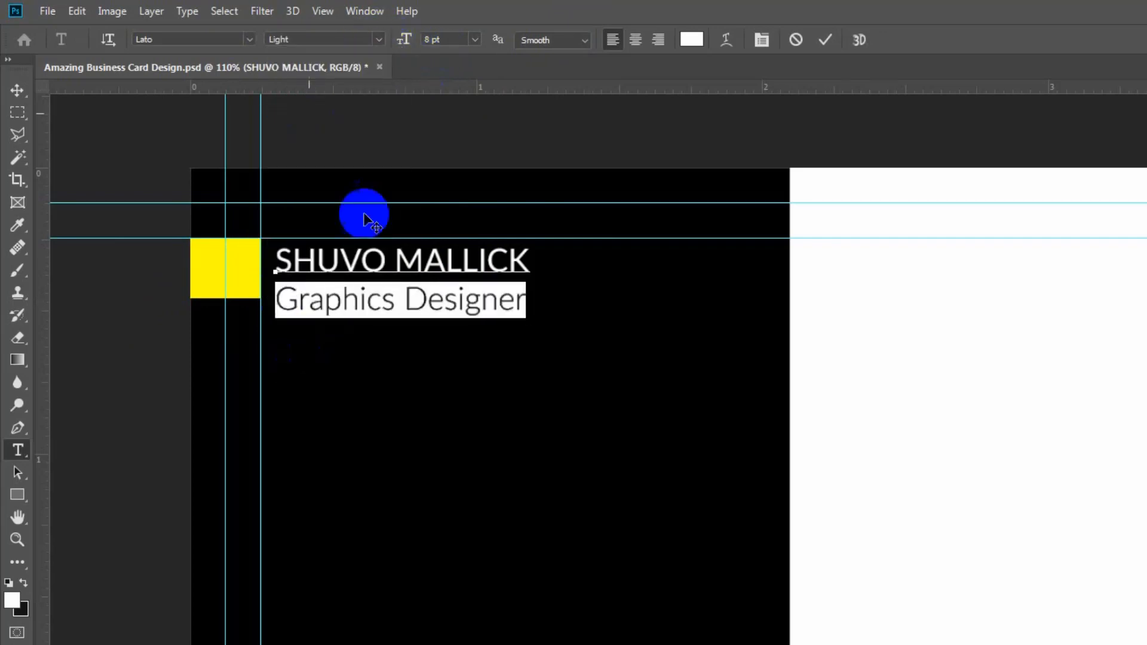
pyautogui.click(475, 41)
pyautogui.click(458, 80)
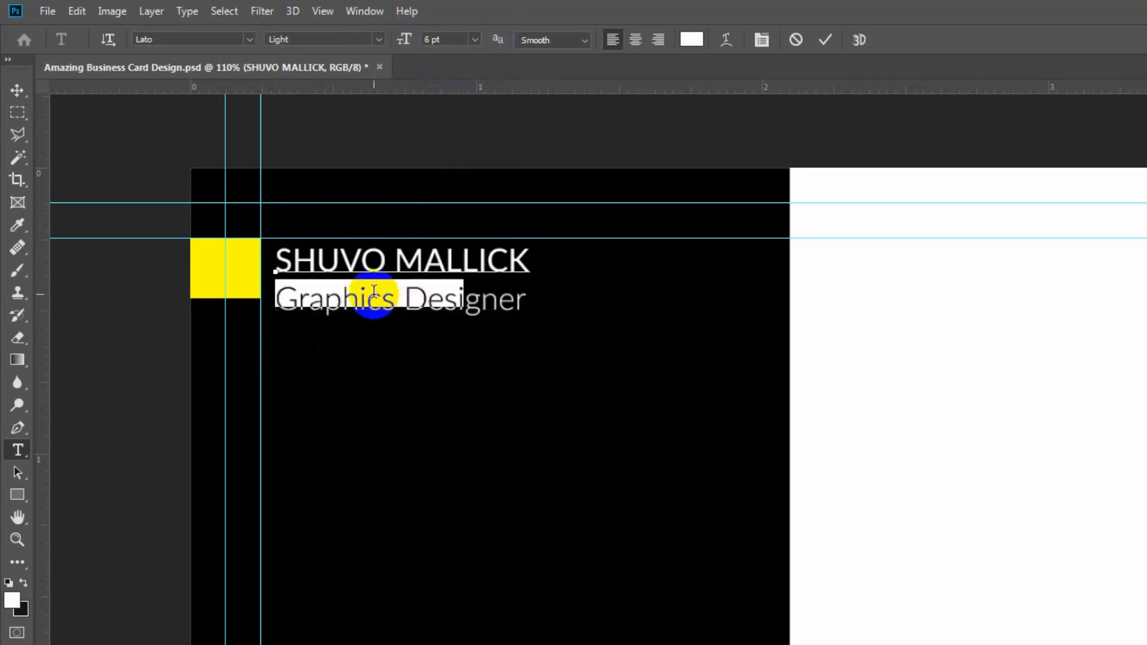
pyautogui.hotkey('ctrl', 'Return')
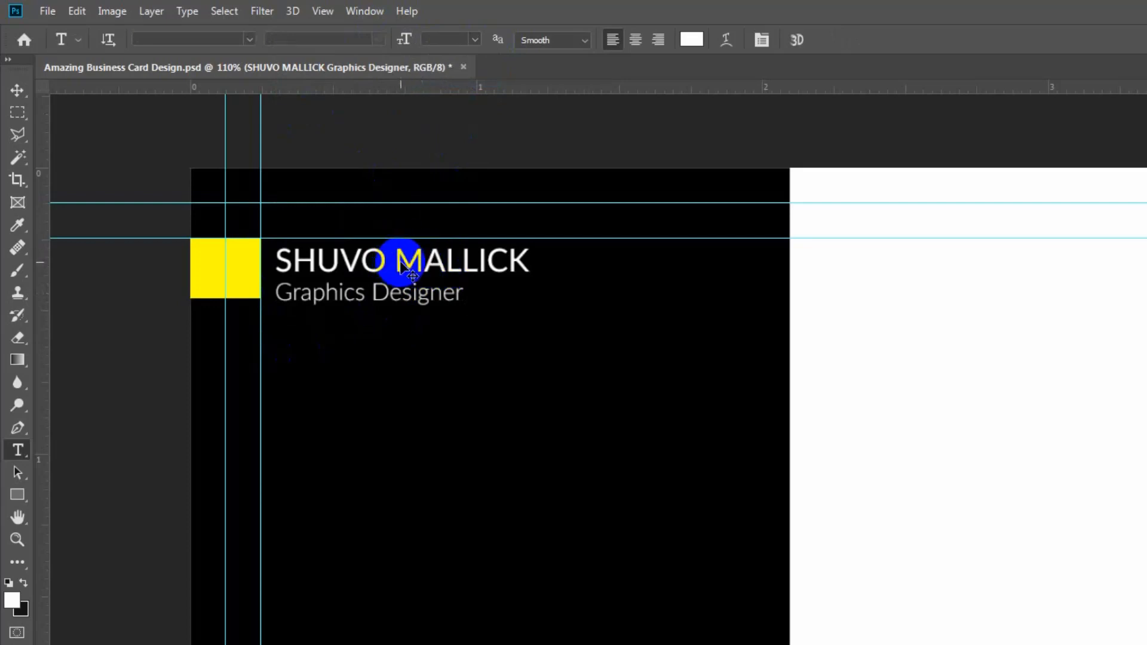
# Drag the name-and-title text lower, then move the yellow Rectangle 2 square down to match it.
pyautogui.moveTo(400, 263); pyautogui.dragTo(401, 258)
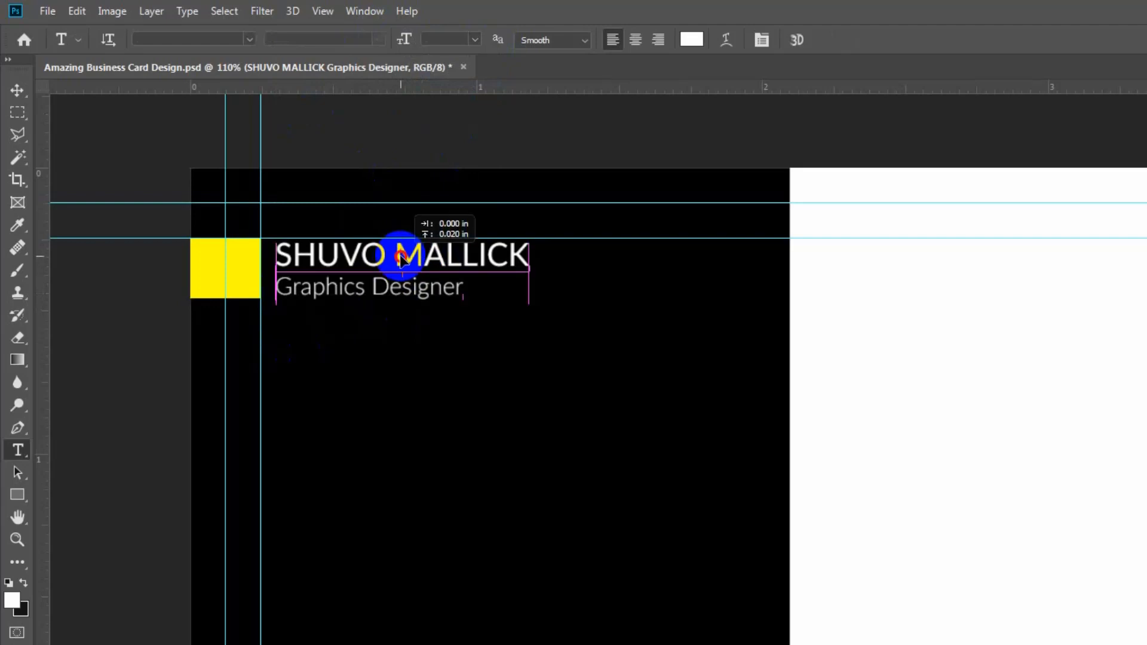
pyautogui.moveTo(401, 258); pyautogui.dragTo(400, 281)
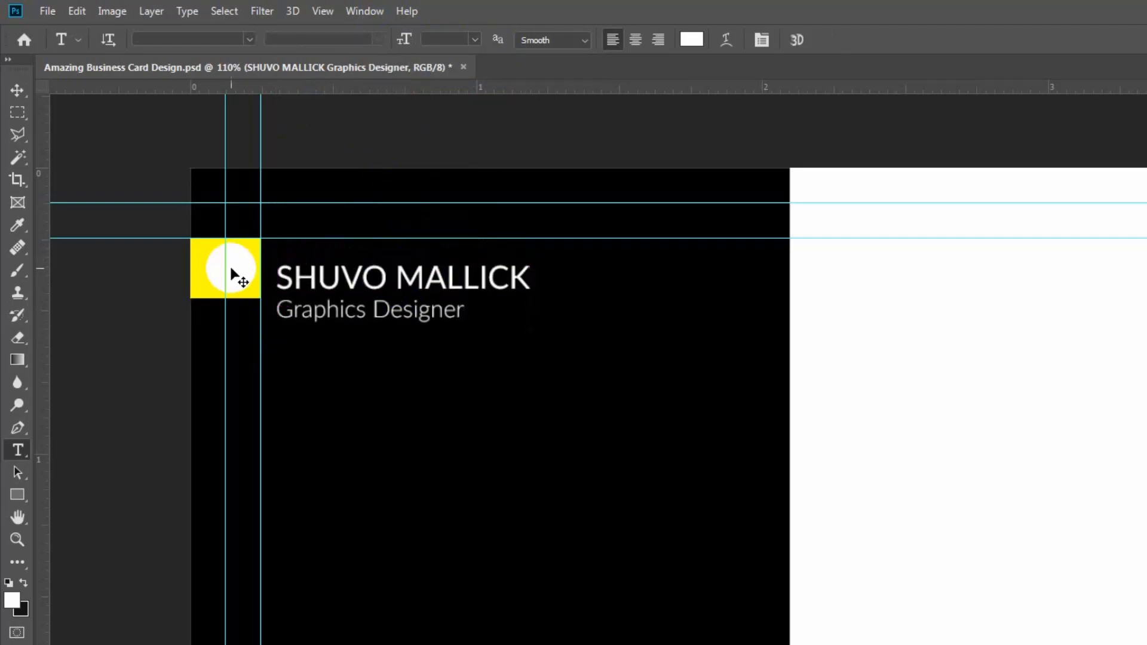
pyautogui.click(236, 277)
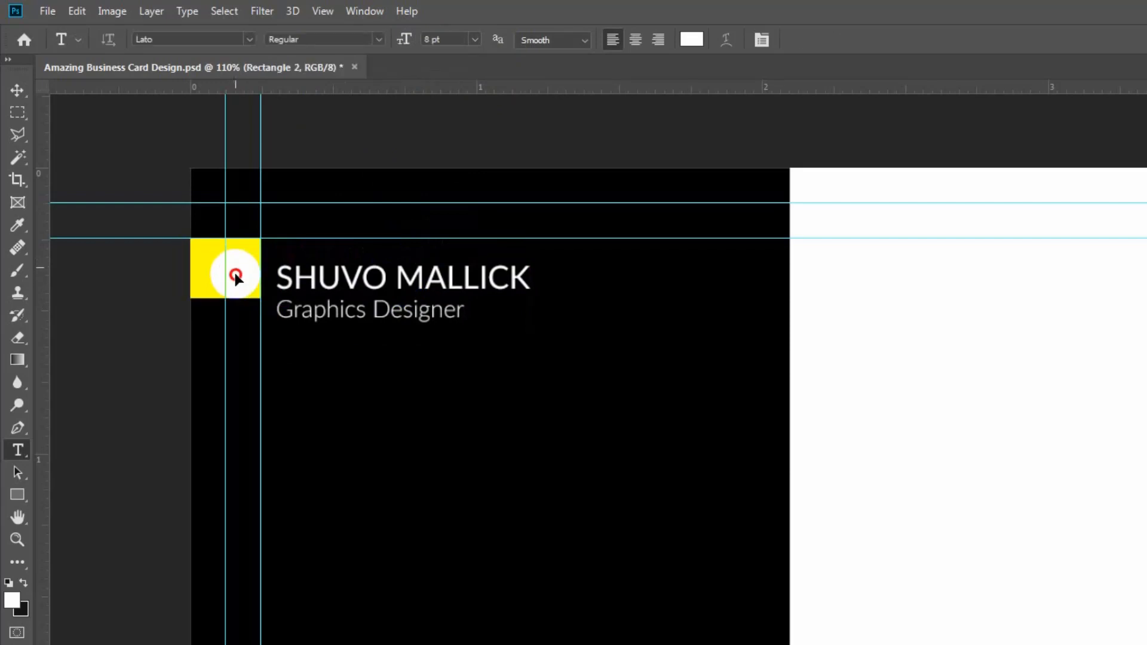
pyautogui.moveTo(237, 277); pyautogui.dragTo(236, 289)
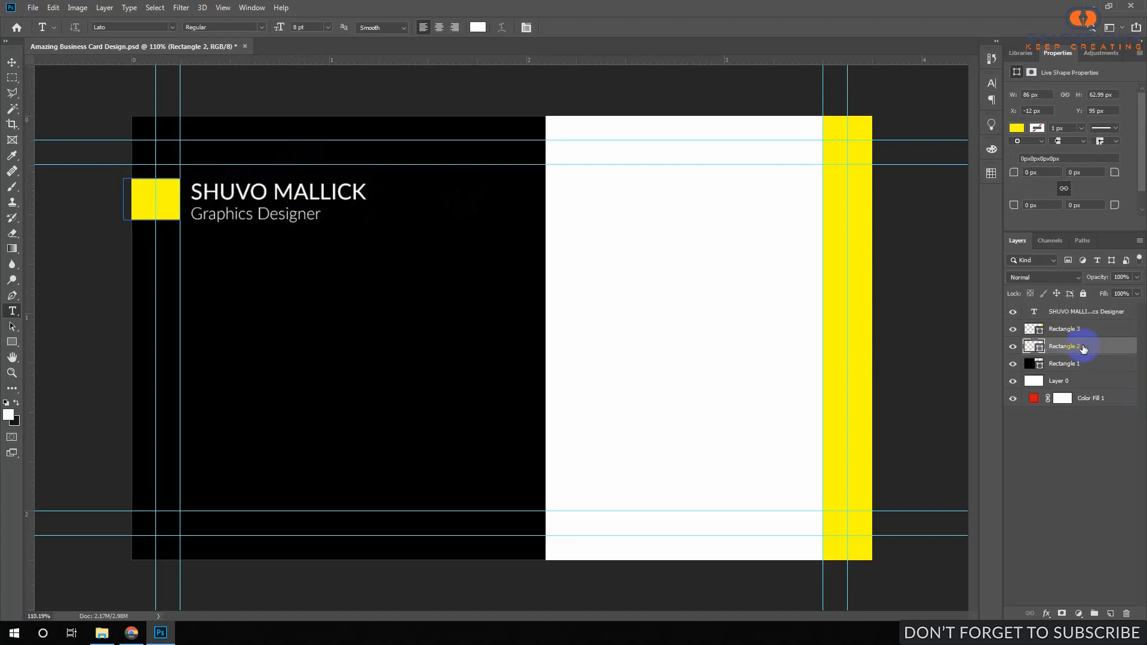
# Duplicate Rectangle 2 and stretch the copy into a 641 × 63 px yellow bar across the black half.
pyautogui.hotkey('ctrl', 'j')
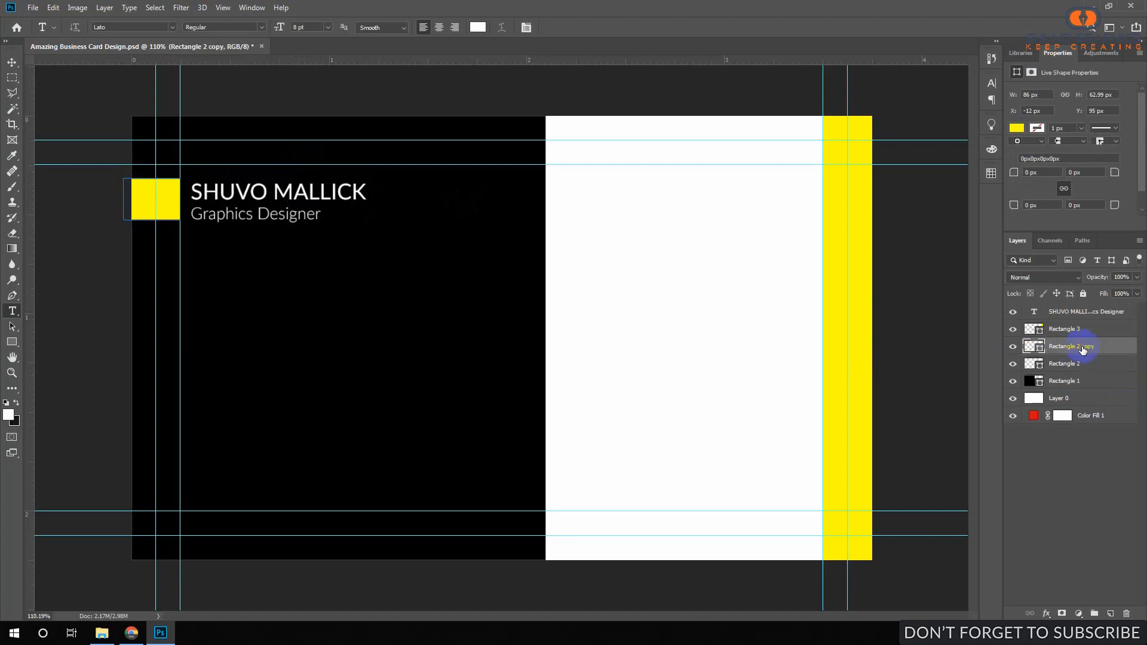
pyautogui.click(54, 7)
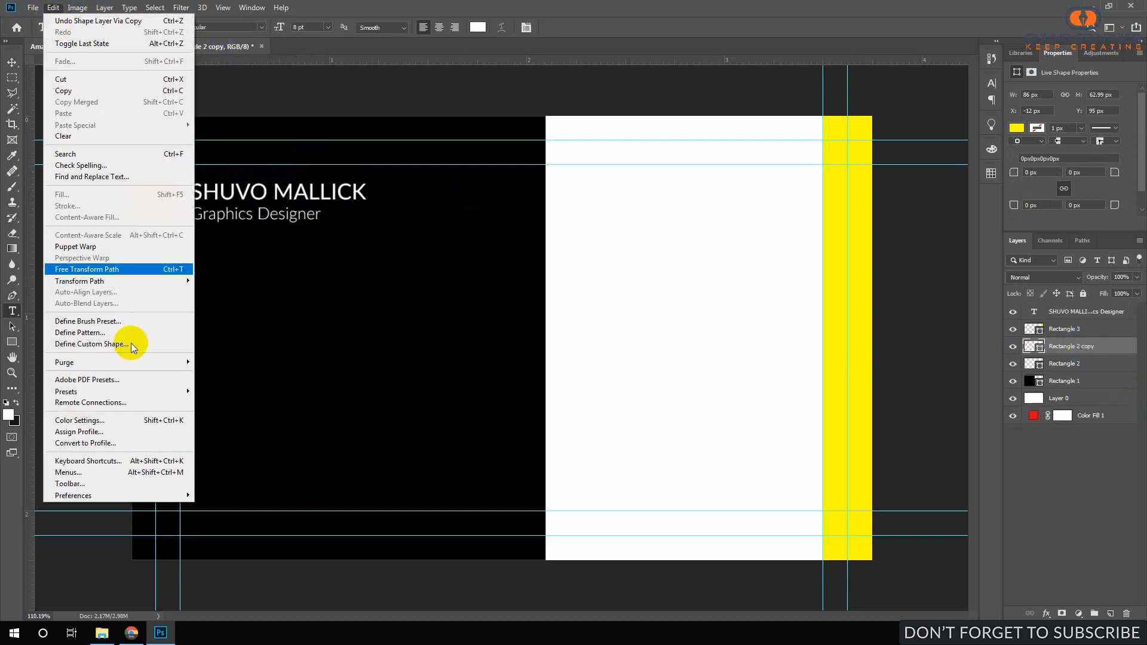
pyautogui.click(117, 268)
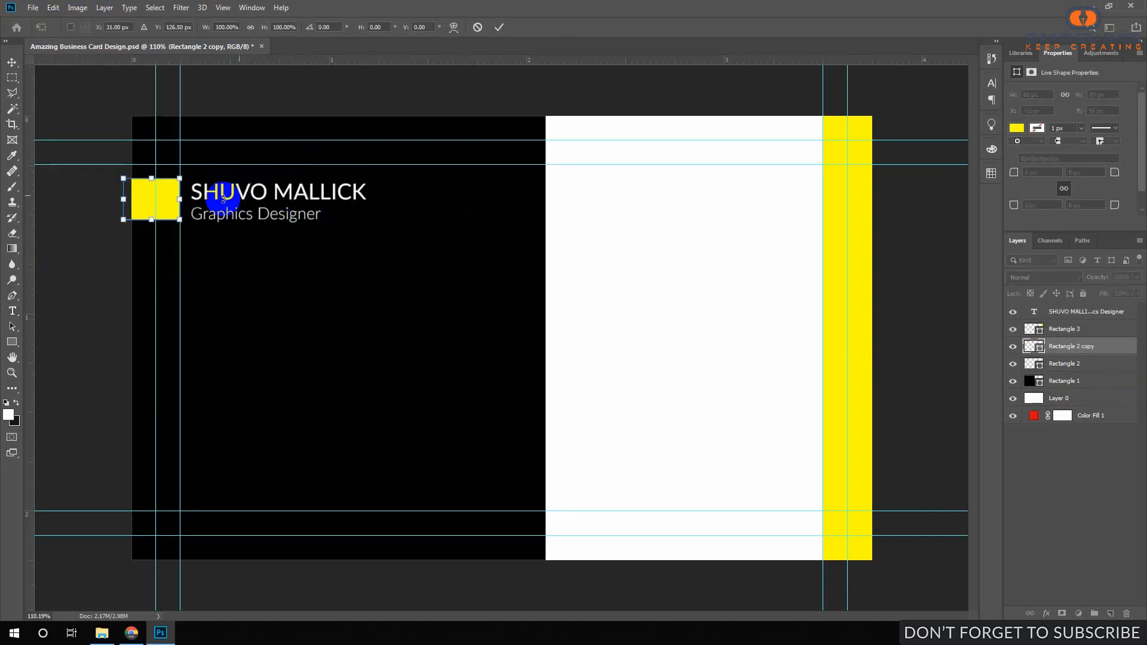
pyautogui.moveTo(179, 199); pyautogui.dragTo(544, 200)
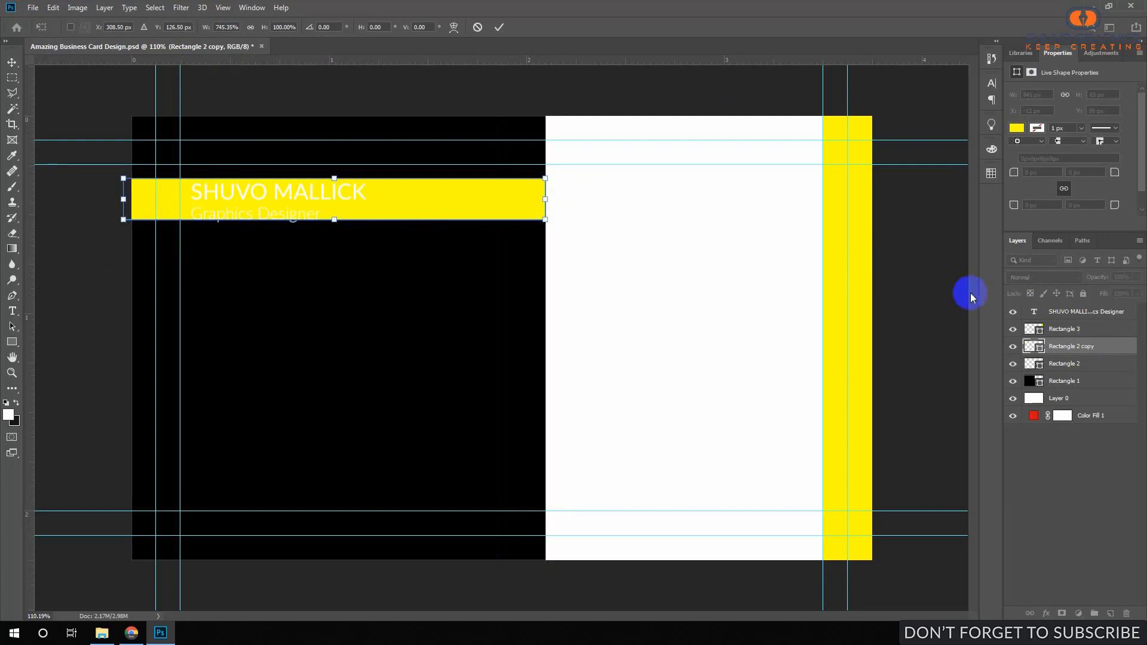
pyautogui.click(500, 27)
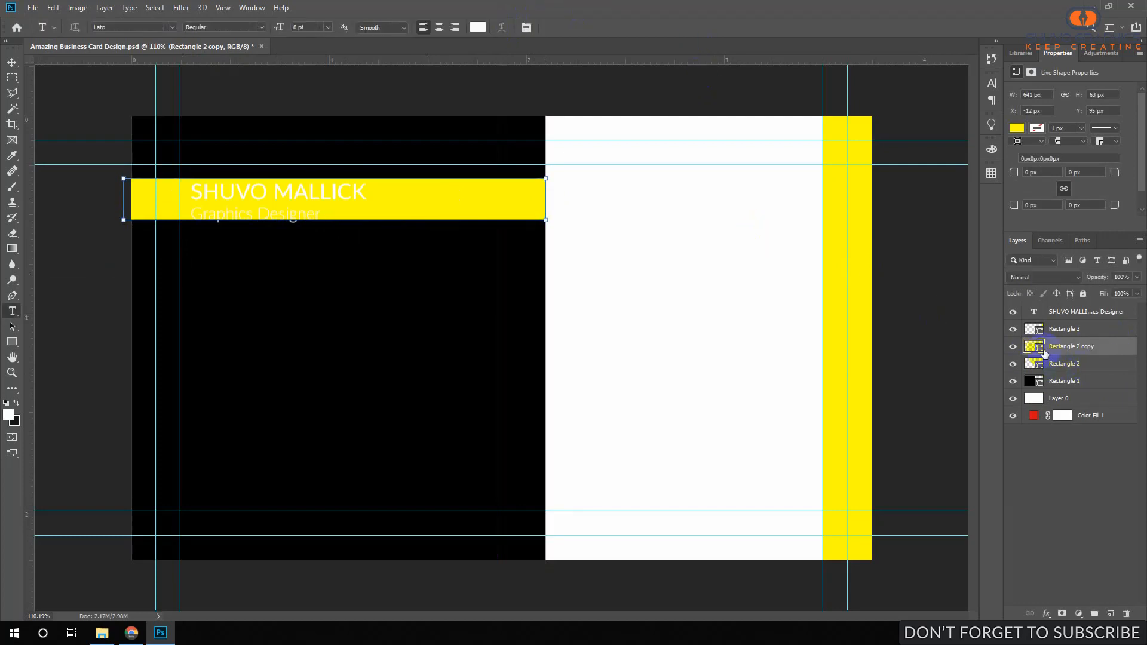
# Change the Rectangle 2 copy band's fill to dark grey #1a1a1a.
pyautogui.doubleClick(1041, 352)
pyautogui.moveTo(770, 266)
pyautogui.mouseDown()
pyautogui.moveTo(721, 251)
pyautogui.moveTo(715, 270)
pyautogui.mouseUp()
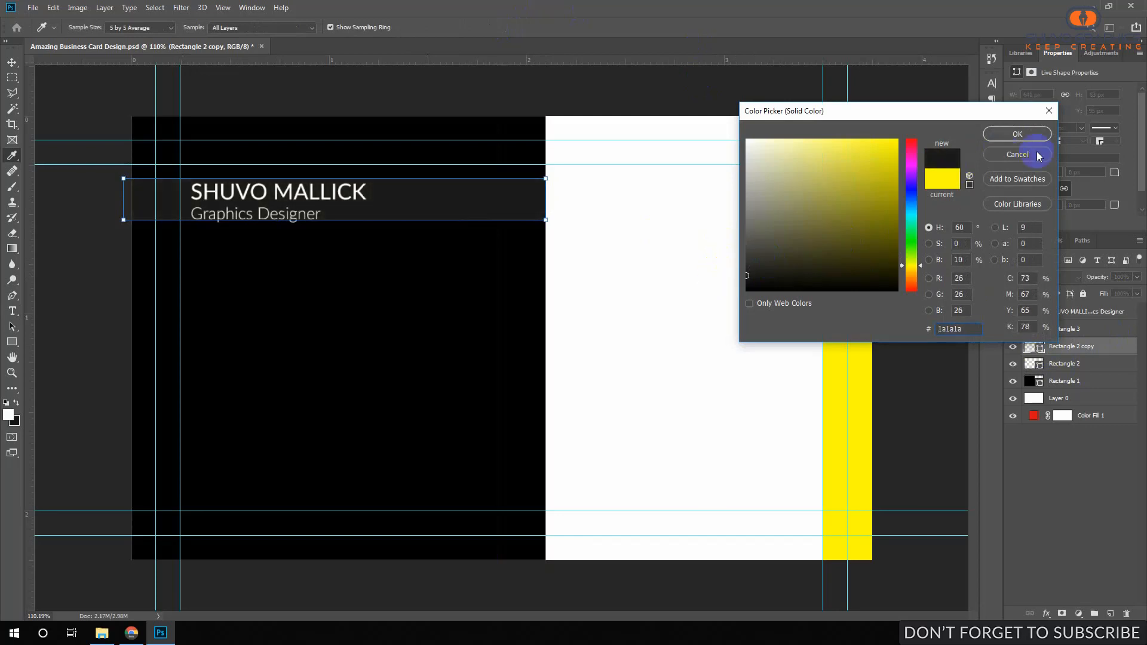
pyautogui.click(1018, 134)
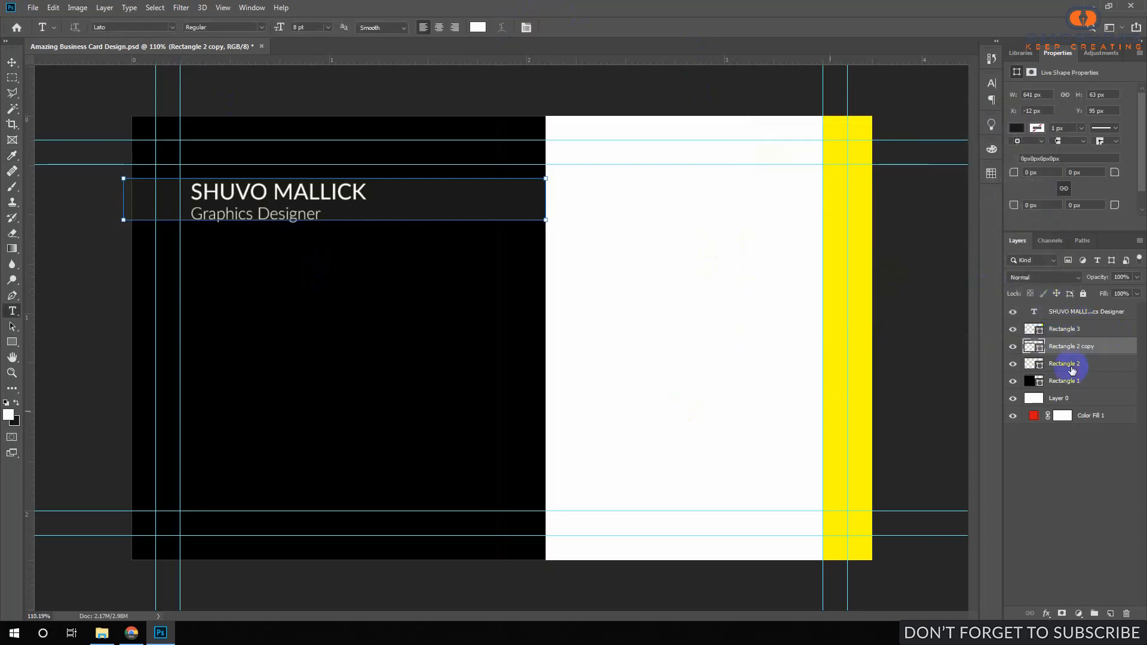
# Select the band together with Rectangle 2 and enlarge both in height.
pyautogui.click(1013, 329)
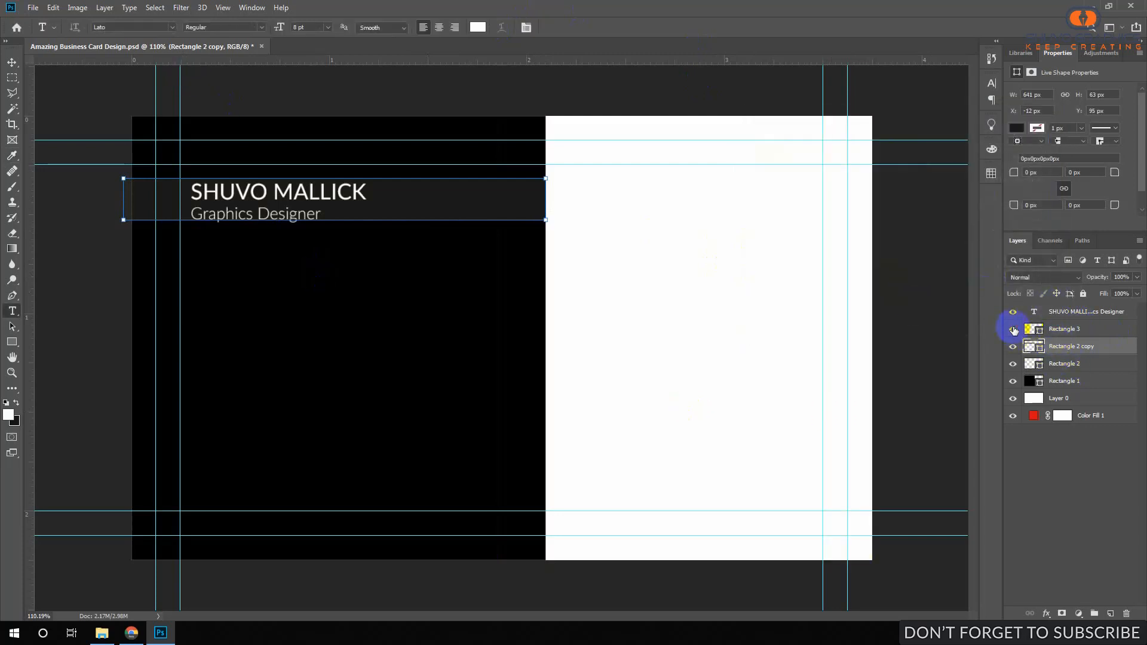
pyautogui.click(1013, 330)
pyautogui.keyDown('shift'); pyautogui.click(1074, 364); pyautogui.keyUp('shift')
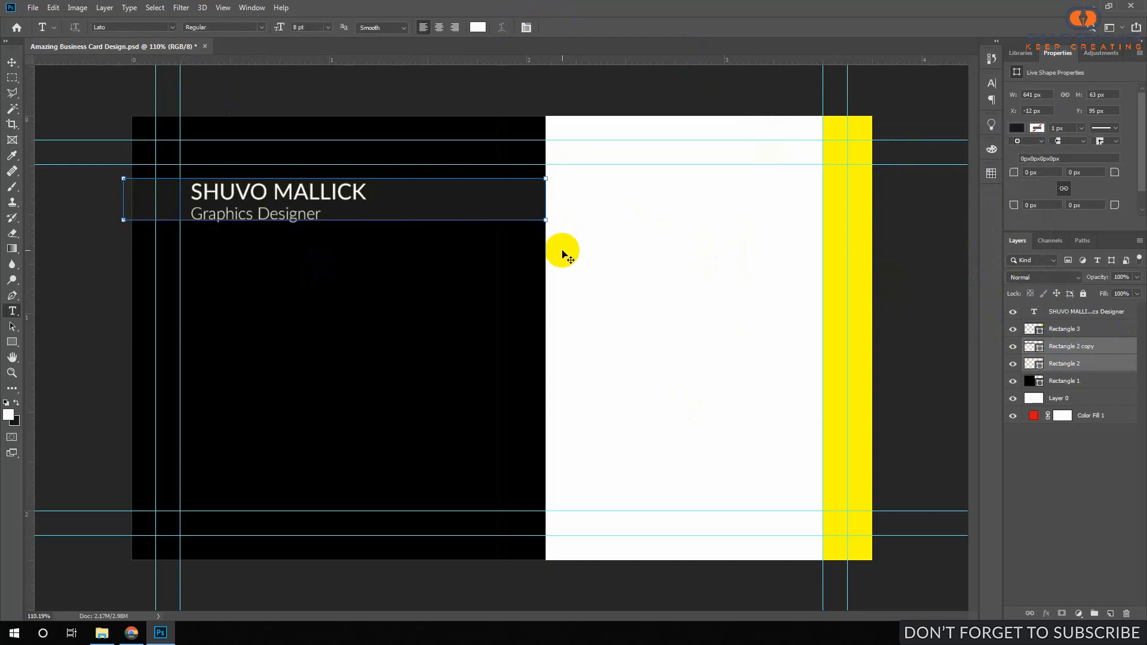
pyautogui.hotkey('ctrl', 't')
pyautogui.moveTo(332, 221); pyautogui.dragTo(330, 229)
pyautogui.moveTo(336, 171); pyautogui.dragTo(337, 172)
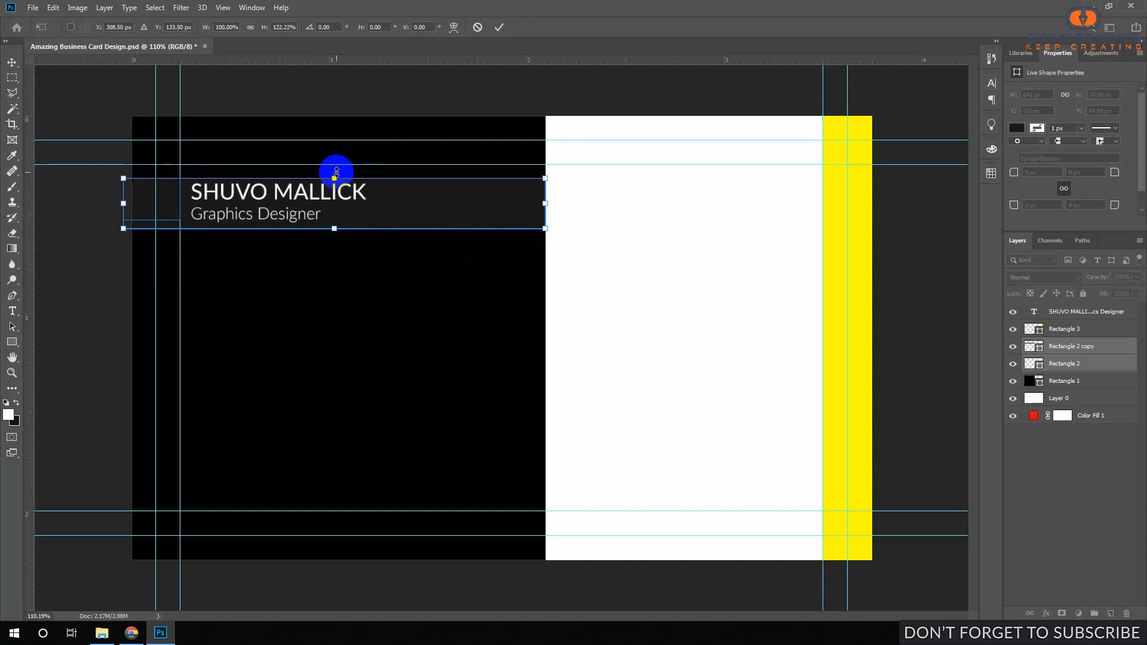
# Commit the transform and stack Rectangle 2 above Rectangle 2 copy in the Layers panel.
pyautogui.press('Return')
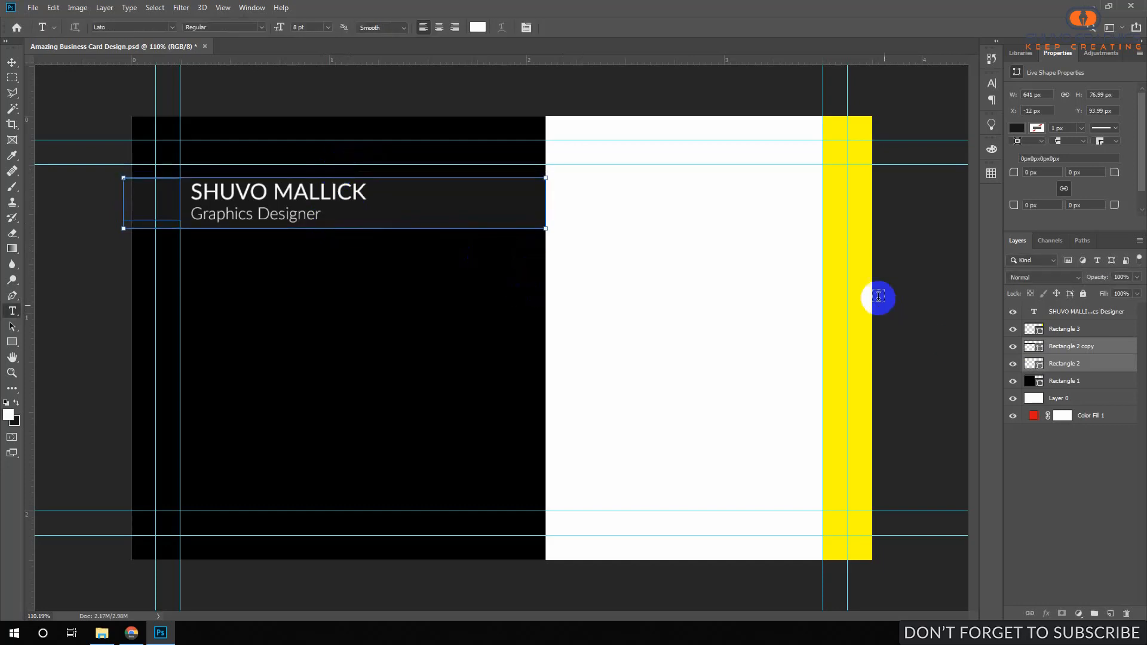
pyautogui.click(1070, 364)
pyautogui.moveTo(1075, 365); pyautogui.dragTo(1076, 342)
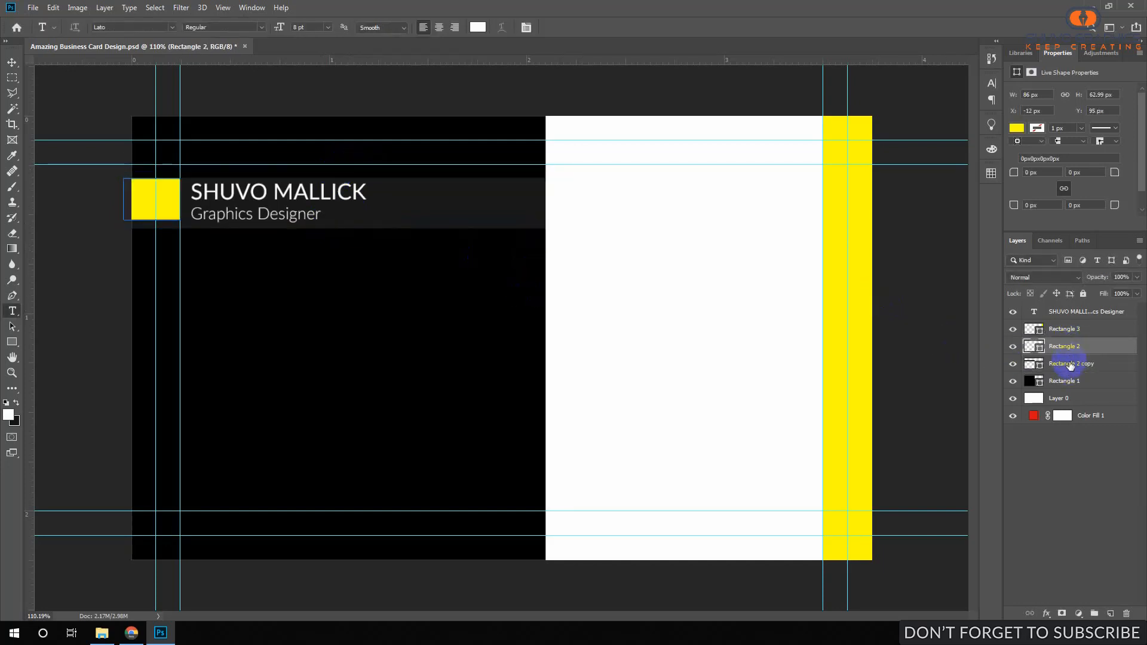
pyautogui.click(1071, 367)
pyautogui.click(1069, 381)
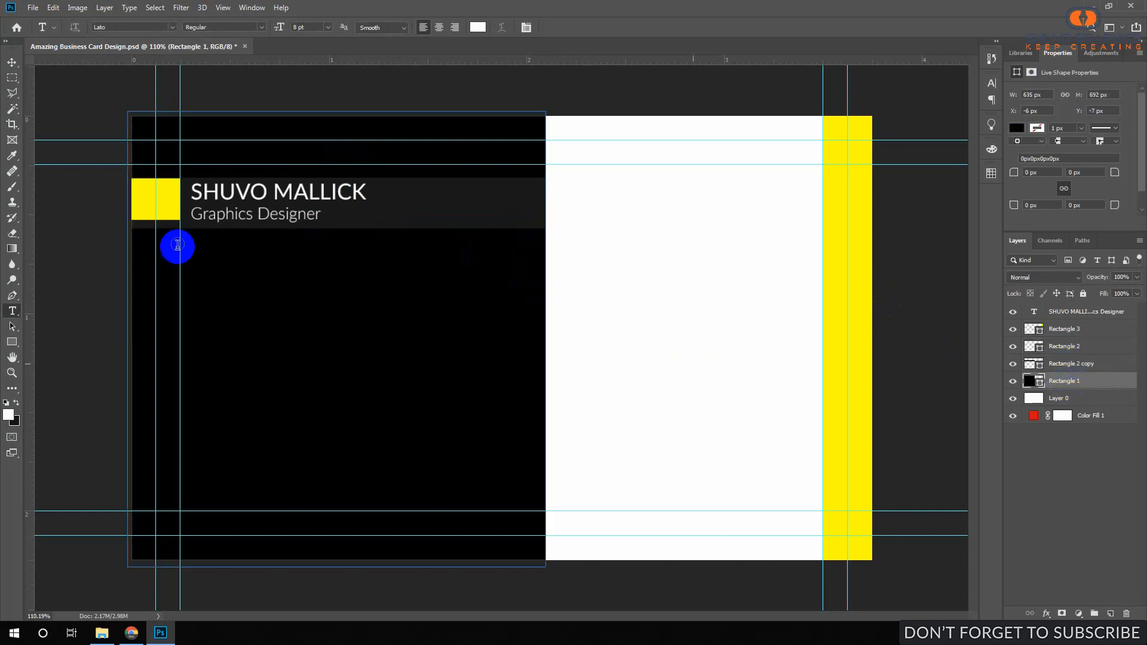
pyautogui.moveTo(151, 198); pyautogui.dragTo(520, 284)
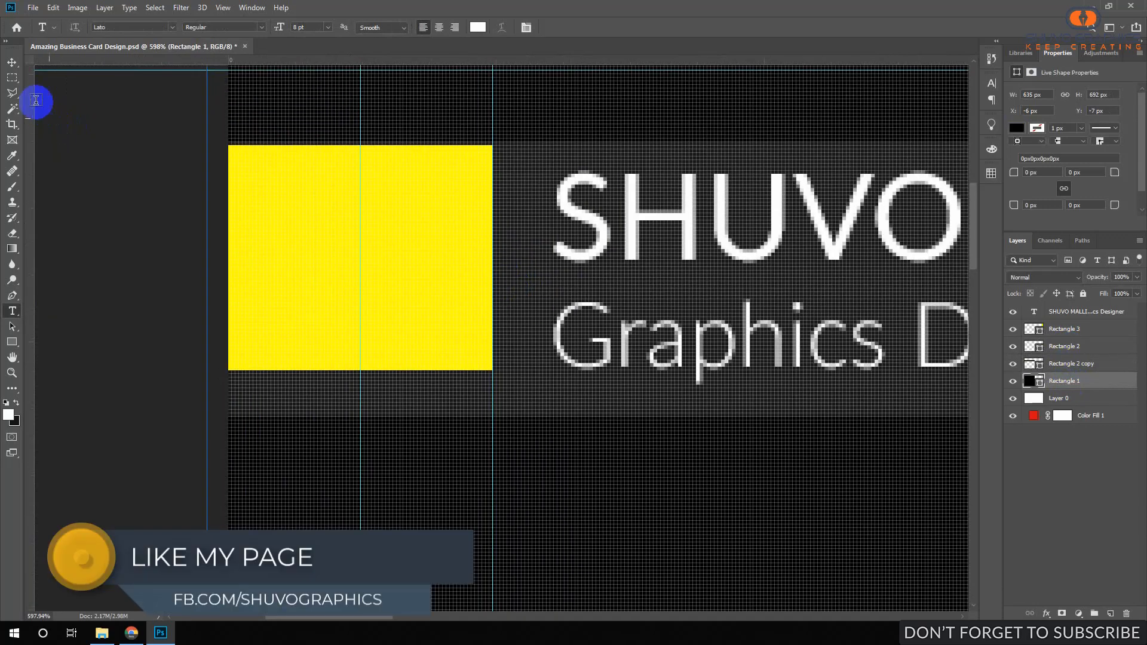
# Stretch the yellow square down to about 76 px, matching the dark band's full height.
pyautogui.click(12, 77)
pyautogui.keyDown('ctrl'); pyautogui.click(441, 232); pyautogui.keyUp('ctrl')
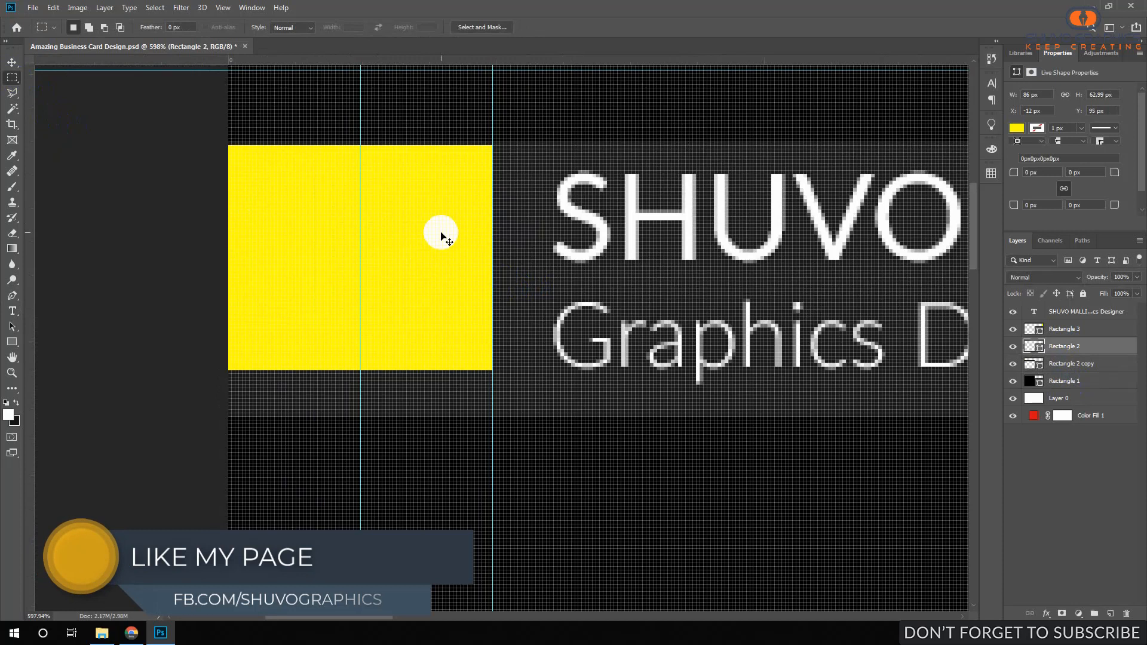
pyautogui.hotkey('ctrl', 't')
pyautogui.moveTo(339, 370); pyautogui.dragTo(336, 415)
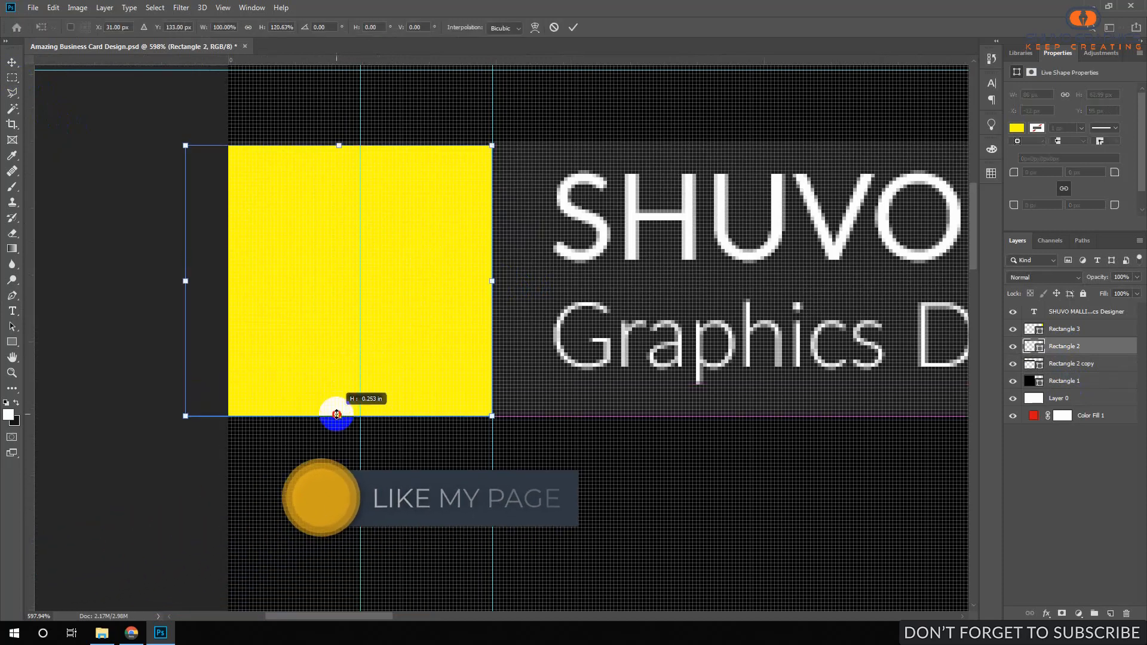
pyautogui.click(573, 27)
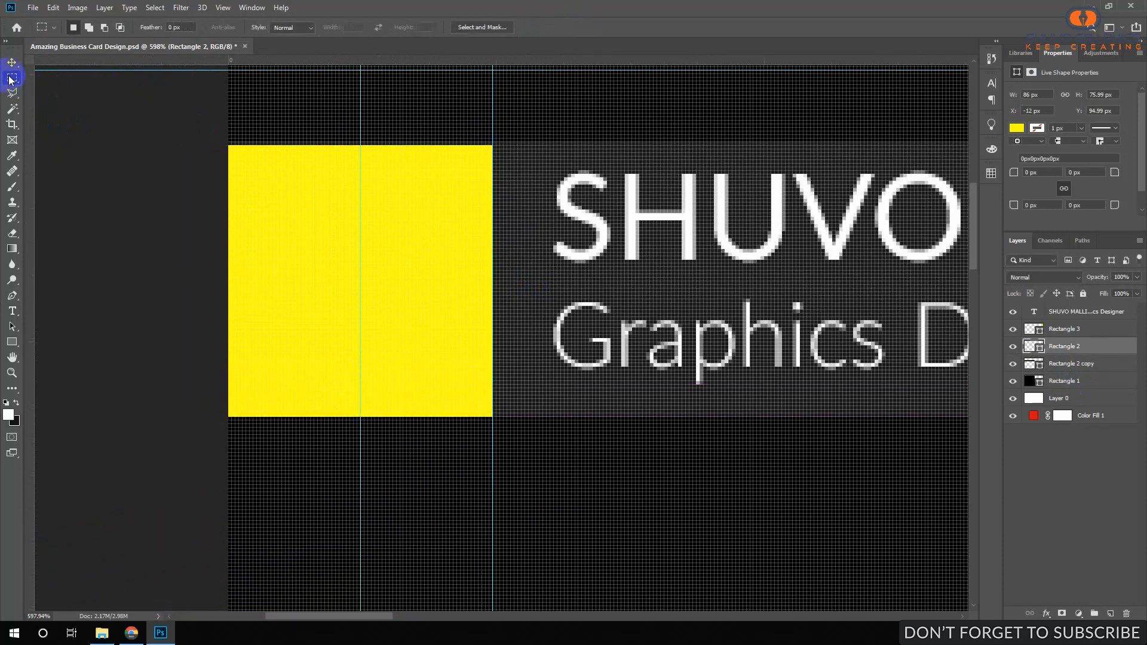
pyautogui.hotkey('ctrl', '0')
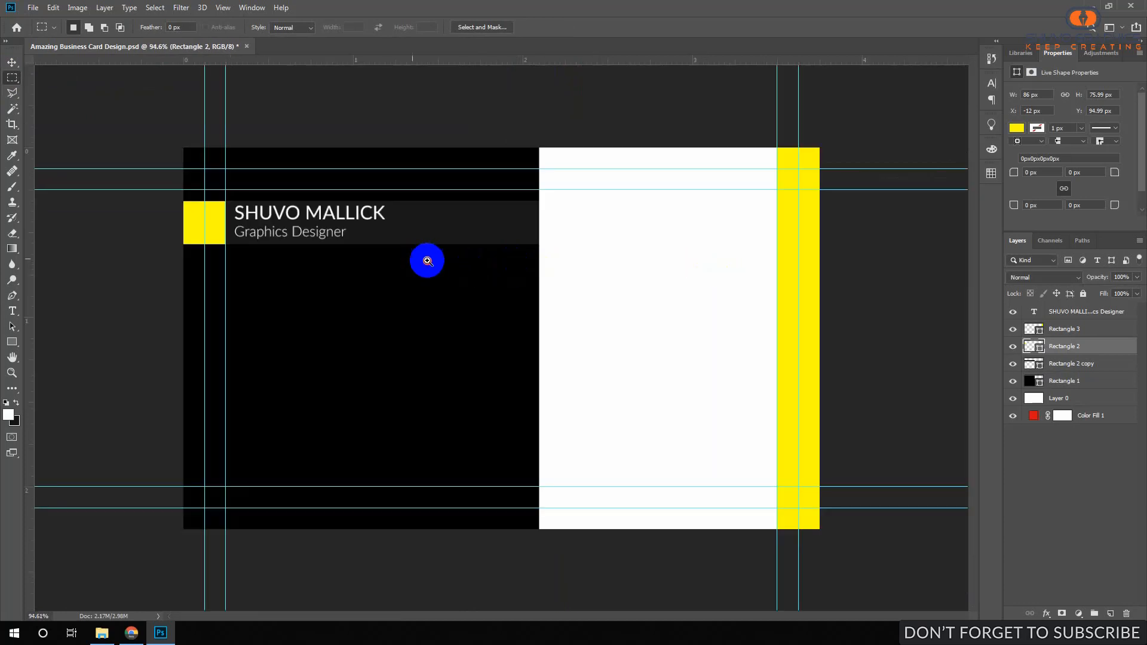
pyautogui.moveTo(428, 261); pyautogui.dragTo(423, 262)
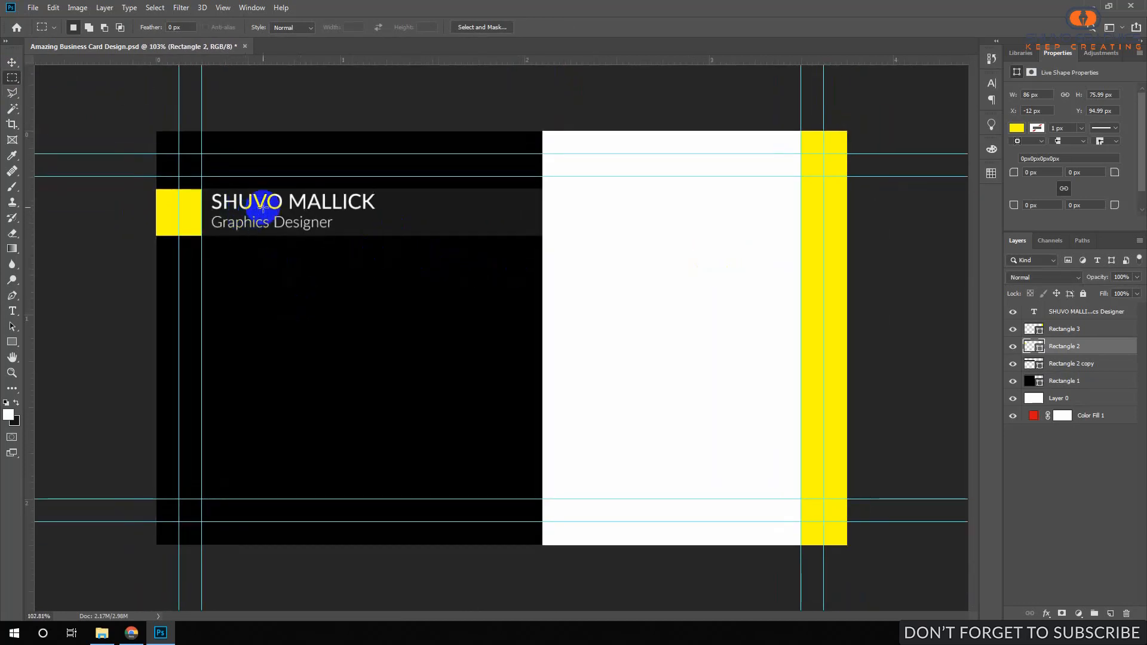
# Shift the name text right and align it to a new vertical guide at about 0.525 in.
pyautogui.keyDown('ctrl'); pyautogui.click(267, 206); pyautogui.keyUp('ctrl')
pyautogui.moveTo(267, 206); pyautogui.dragTo(287, 205)
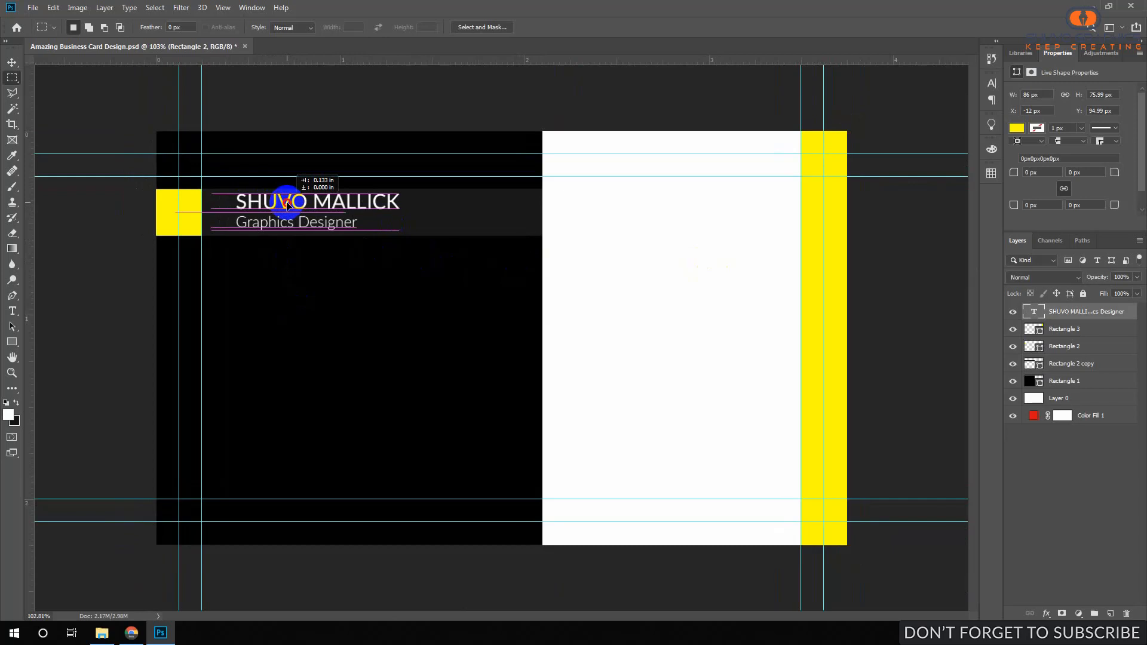
pyautogui.moveTo(287, 205); pyautogui.dragTo(292, 205)
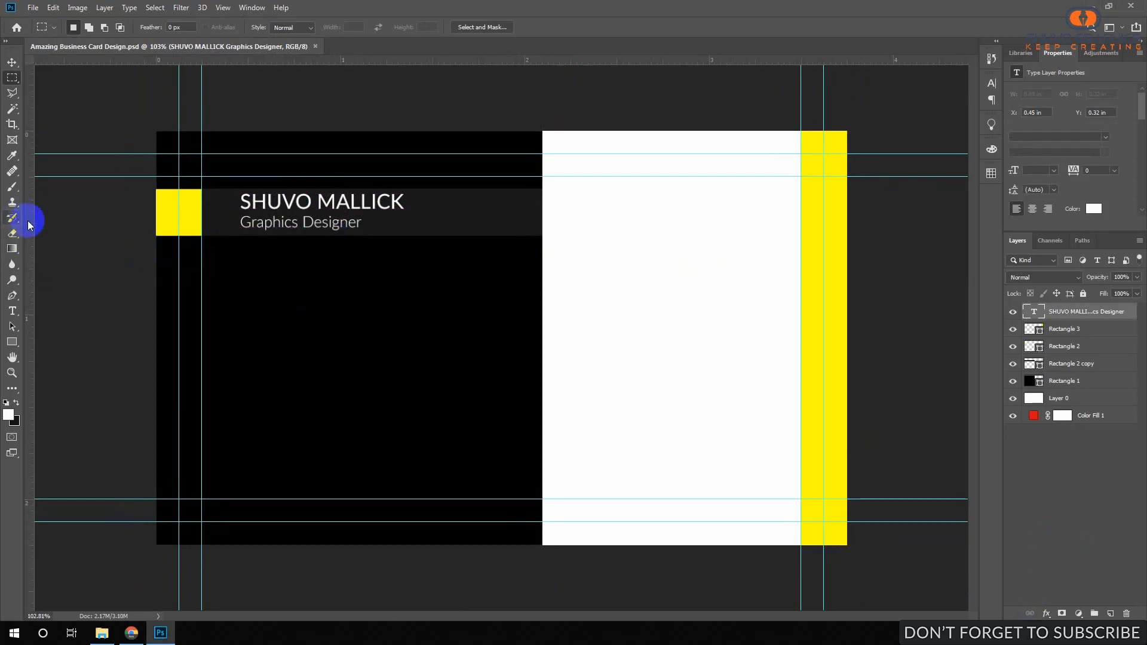
pyautogui.moveTo(29, 224); pyautogui.dragTo(253, 255)
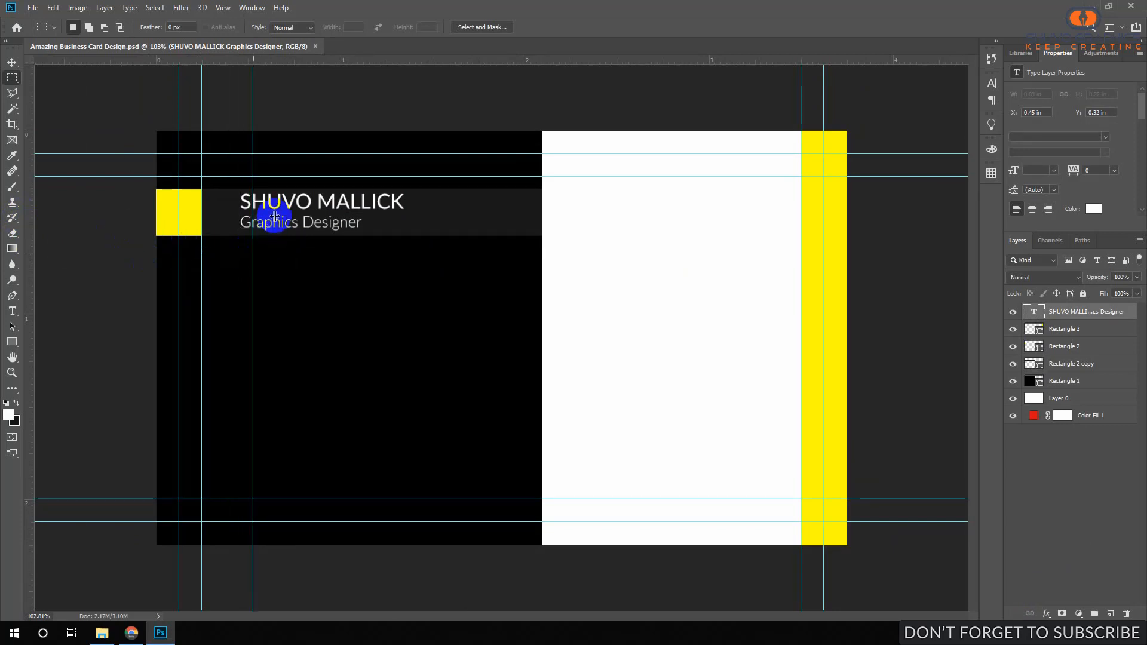
pyautogui.click(8, 69)
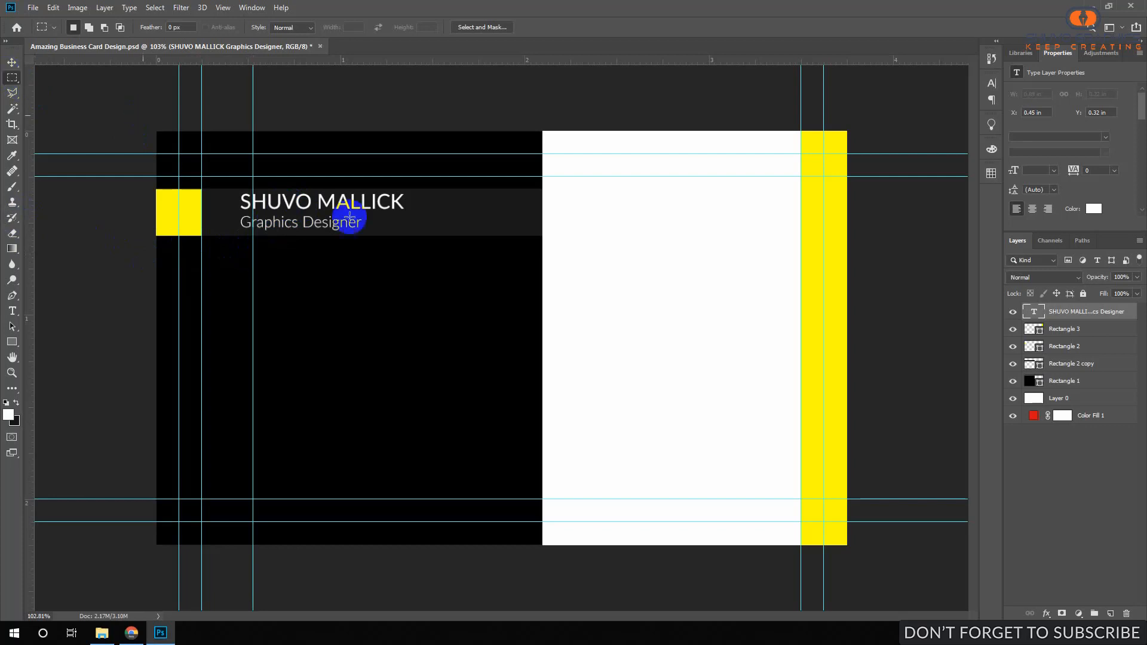
pyautogui.moveTo(309, 206); pyautogui.dragTo(326, 209)
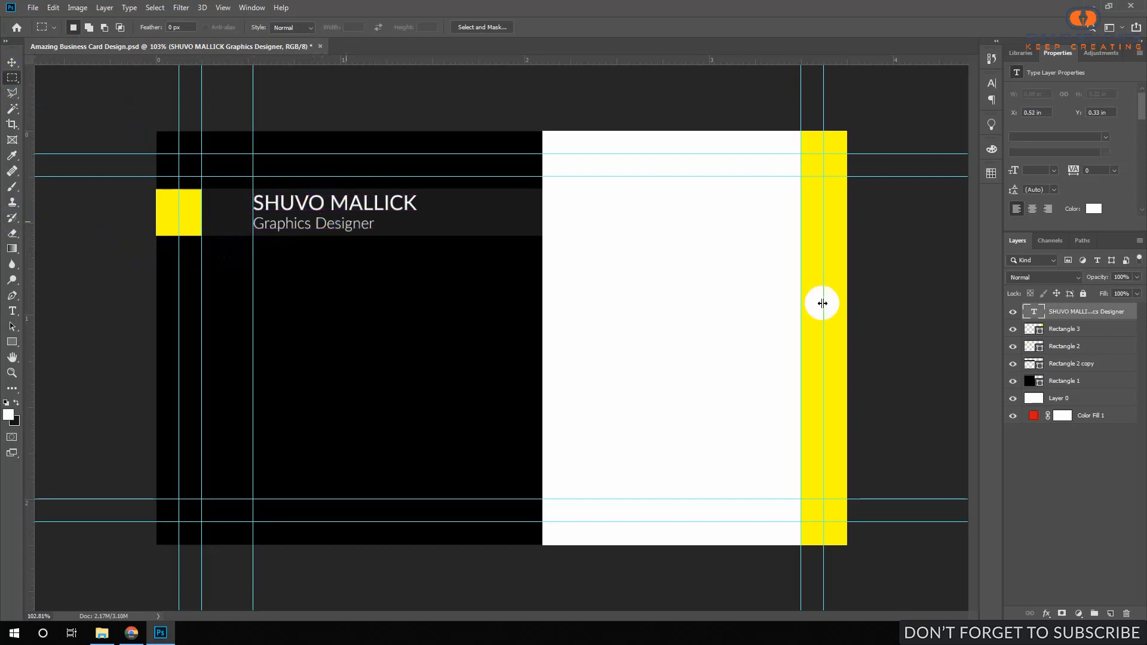
# Group Layer 0 and Color Fill 1 into a group named Background.
pyautogui.click(1052, 330)
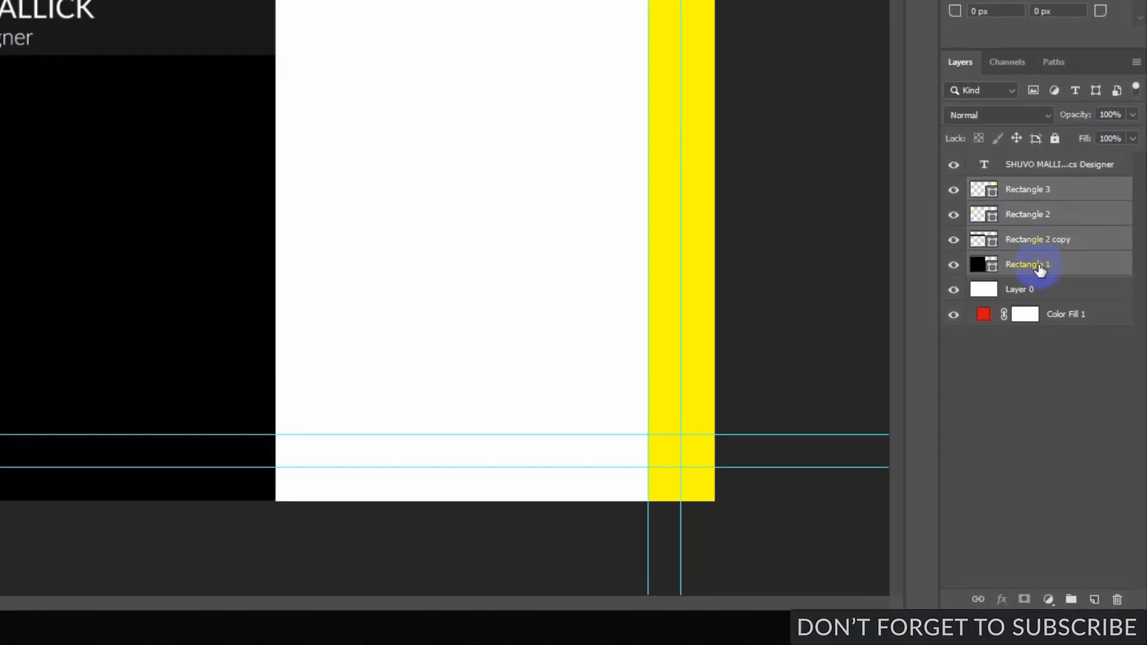
pyautogui.click(1082, 363)
pyautogui.click(1032, 250)
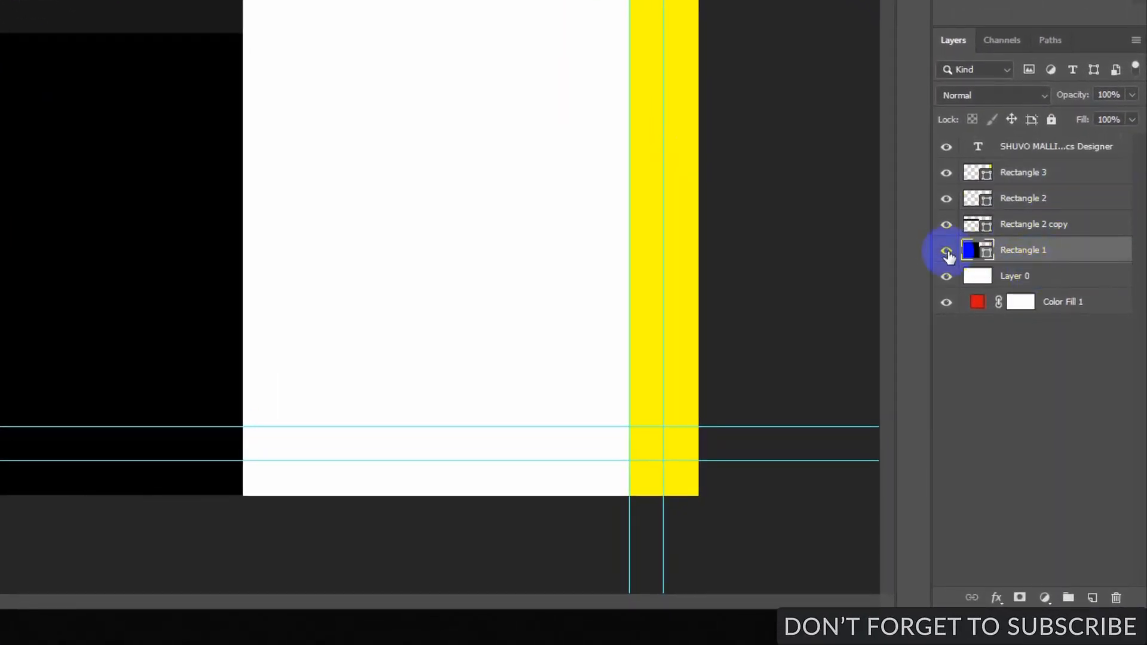
pyautogui.click(1037, 276)
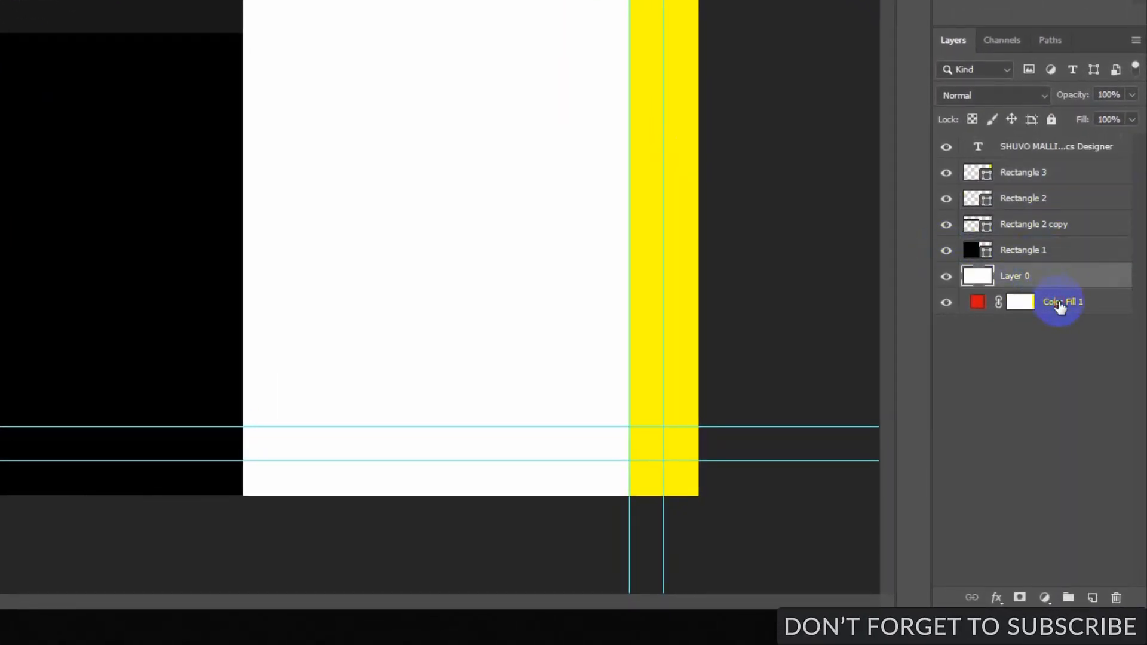
pyautogui.click(1053, 300)
pyautogui.keyDown('shift'); pyautogui.click(1051, 278); pyautogui.keyUp('shift')
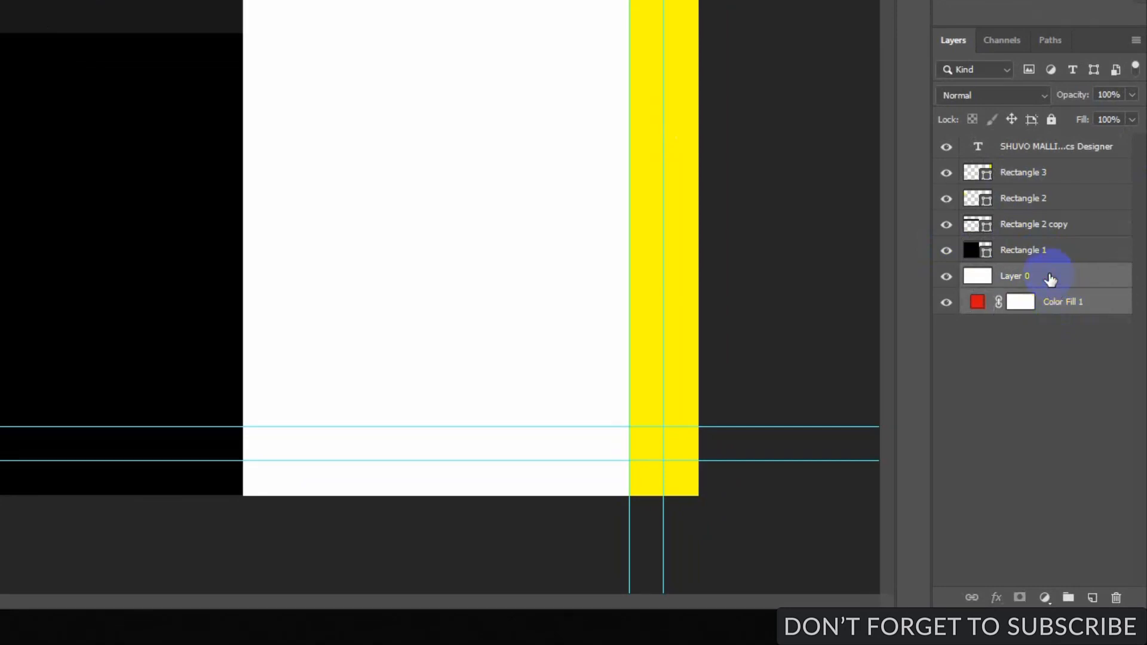
pyautogui.click(1069, 597)
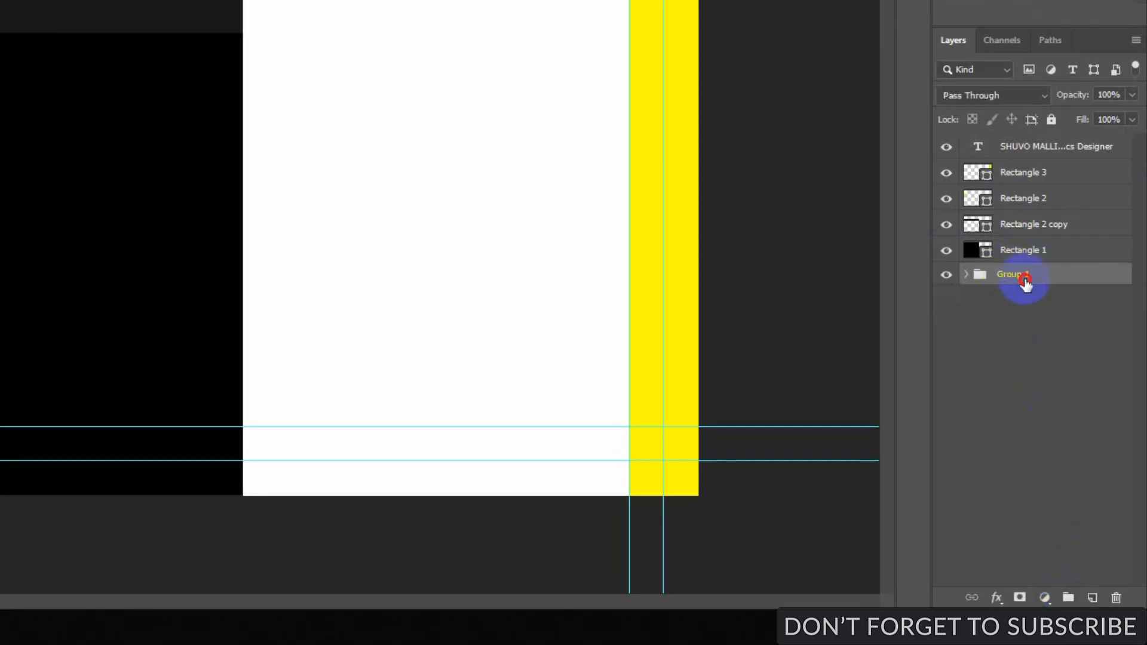
pyautogui.doubleClick(1023, 277)
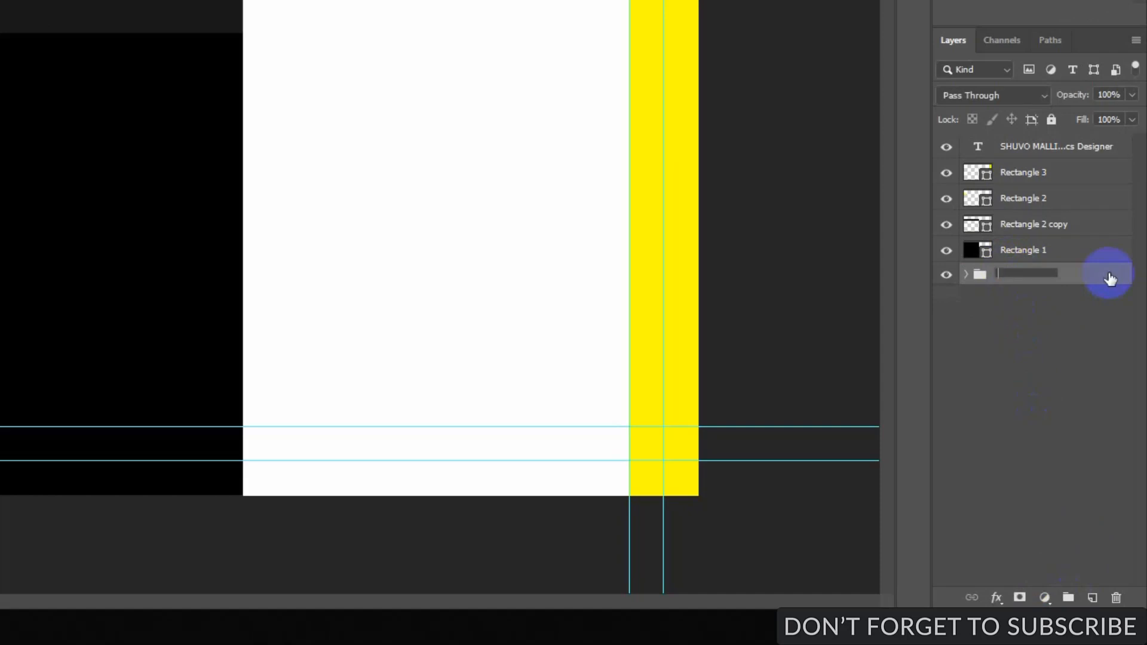
pyautogui.write('Background')
pyautogui.press('Return')
# Group the name text and four rectangle layers into a group named Front Side.
pyautogui.click(1045, 250)
pyautogui.keyDown('shift'); pyautogui.click(1042, 224); pyautogui.keyUp('shift')
pyautogui.keyDown('shift'); pyautogui.click(1042, 198); pyautogui.keyUp('shift')
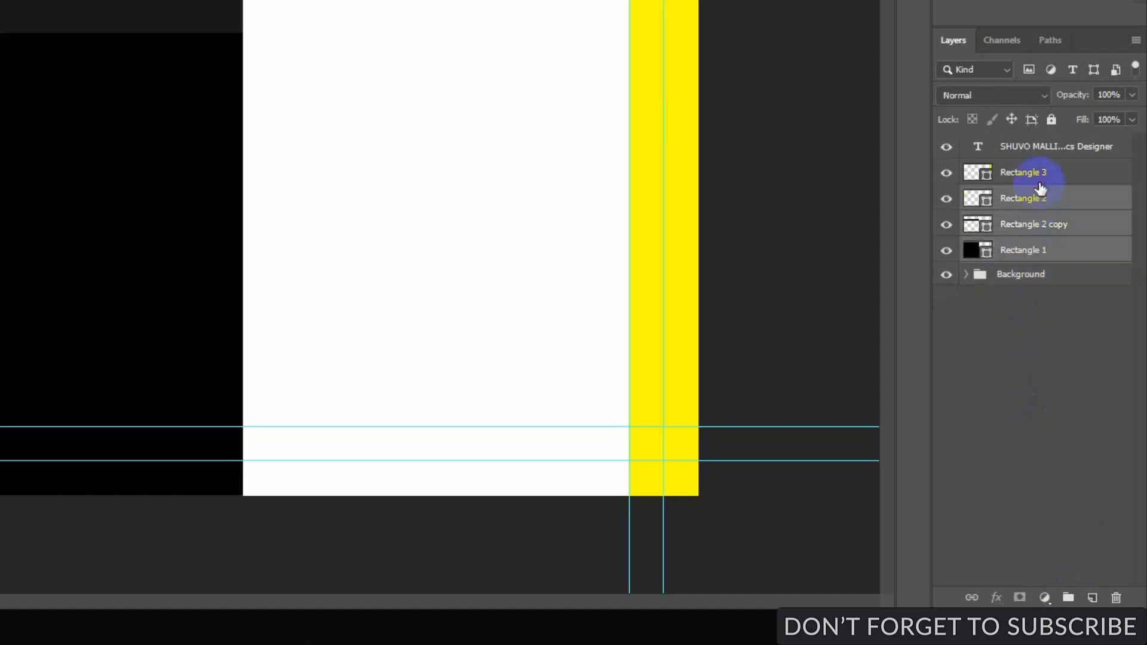
pyautogui.keyDown('shift'); pyautogui.click(1042, 172); pyautogui.keyUp('shift')
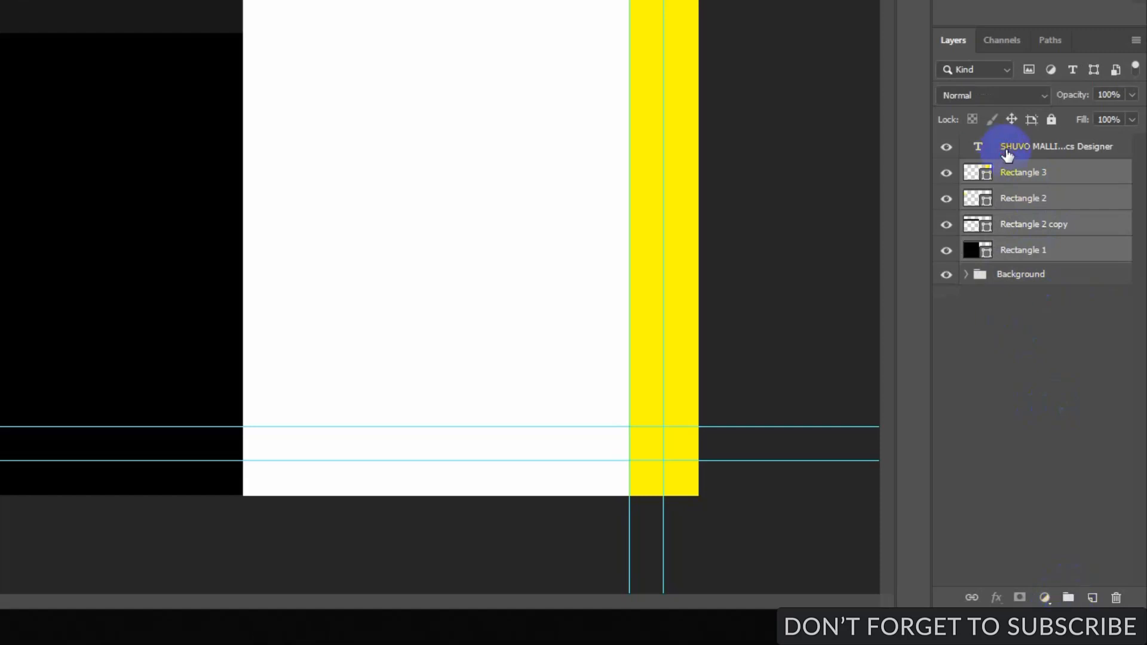
pyautogui.moveTo(986, 149); pyautogui.dragTo(1007, 242)
pyautogui.keyDown('shift'); pyautogui.click(1007, 238); pyautogui.keyUp('shift')
pyautogui.keyDown('shift'); pyautogui.click(1010, 252); pyautogui.keyUp('shift')
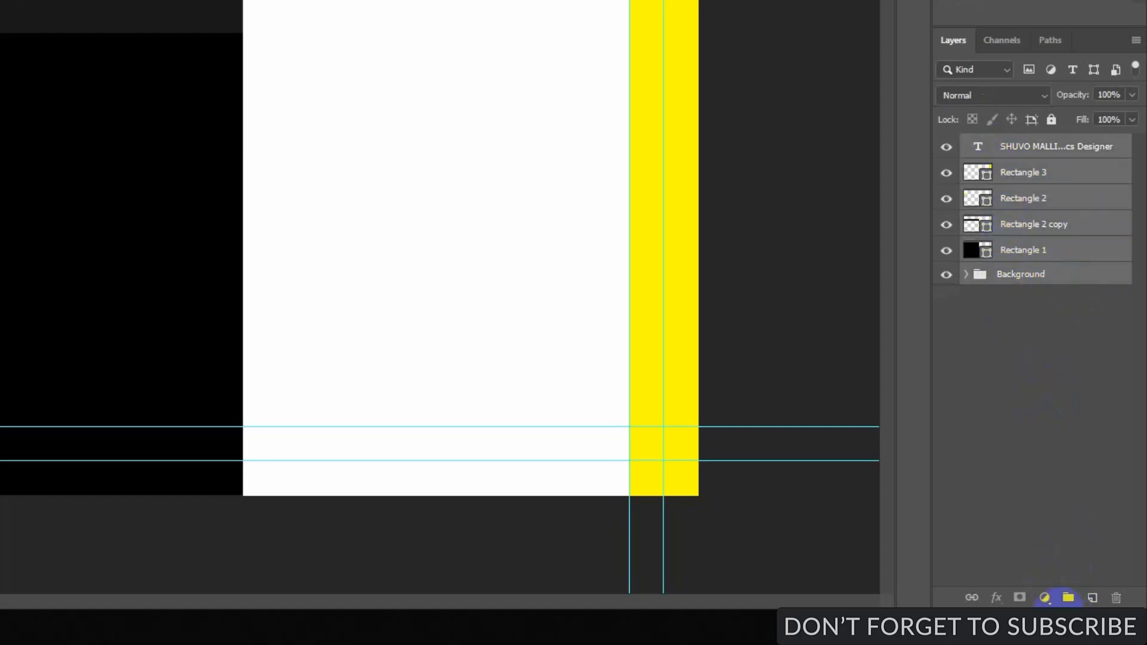
pyautogui.click(1068, 598)
pyautogui.doubleClick(1014, 145)
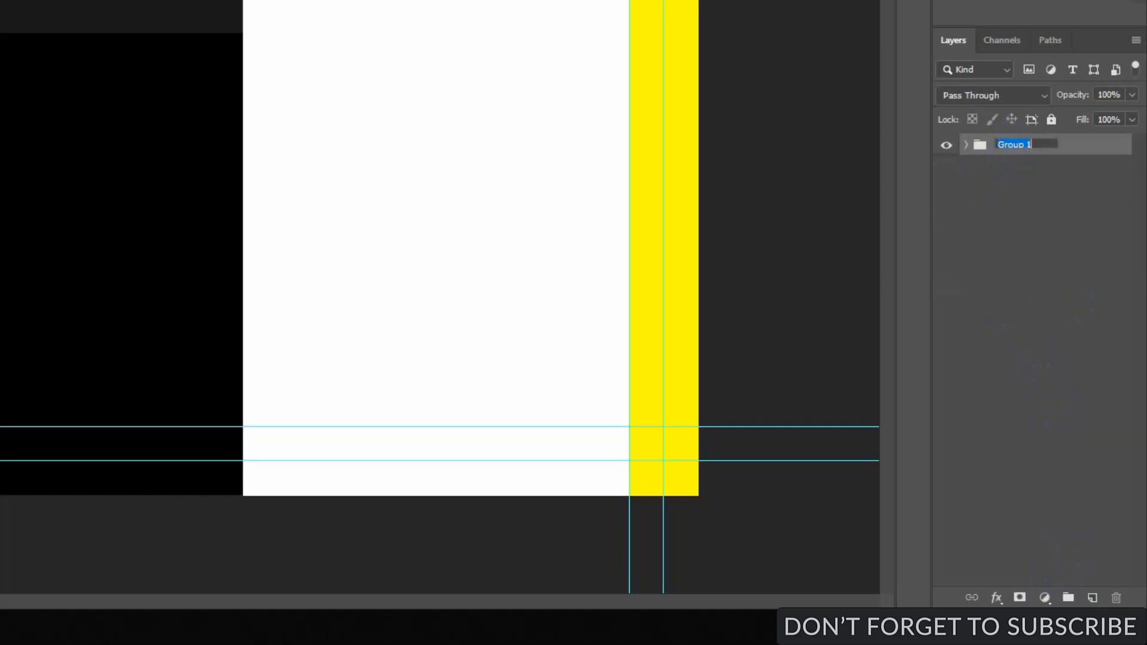
pyautogui.write('Front Side')
pyautogui.press('Return')
# Inside Front Side, group the four rectangle layers into a group named Shape.
pyautogui.click(963, 146)
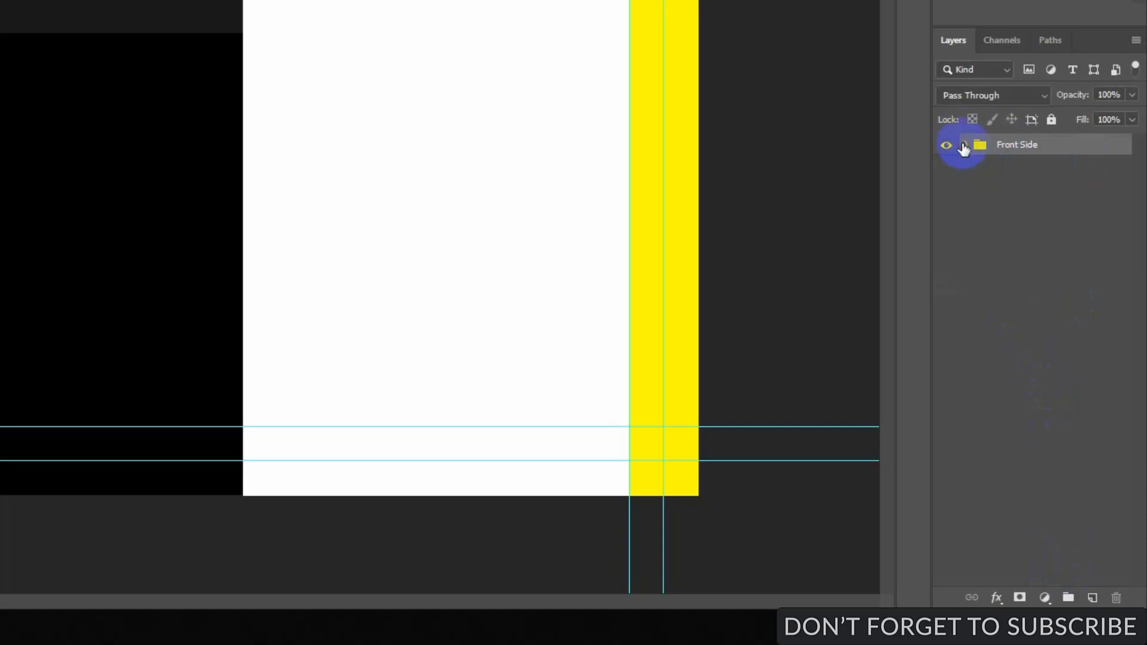
pyautogui.click(1040, 194)
pyautogui.keyDown('shift'); pyautogui.click(1037, 275); pyautogui.keyUp('shift')
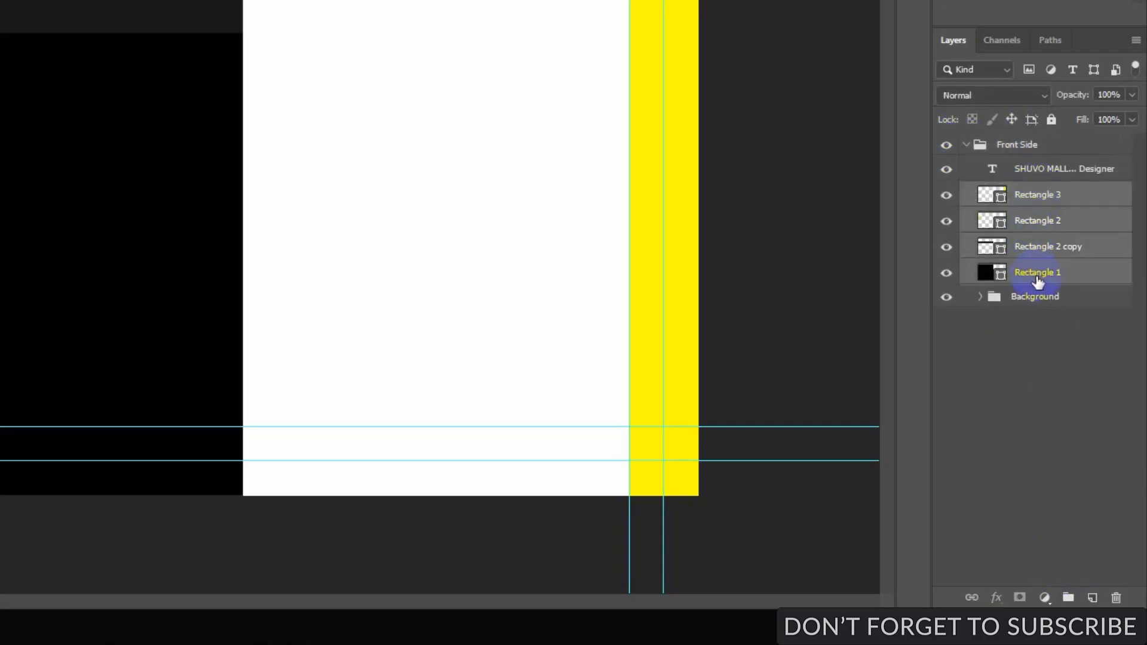
pyautogui.click(1066, 598)
pyautogui.doubleClick(1025, 193)
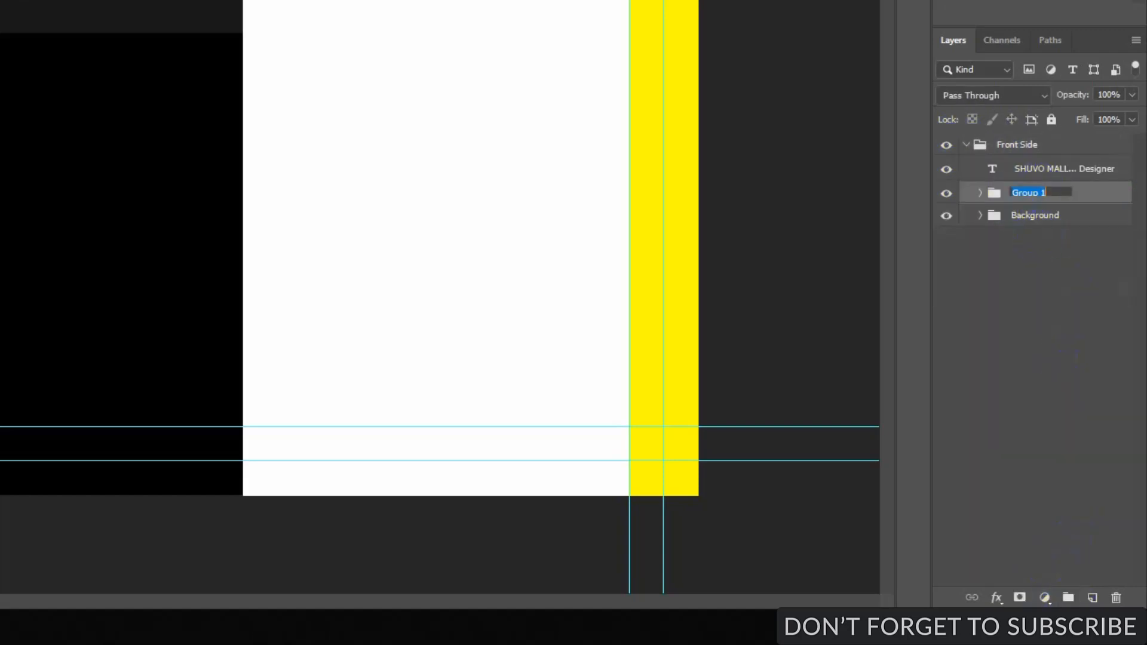
pyautogui.write('Shape')
pyautogui.press('Return')
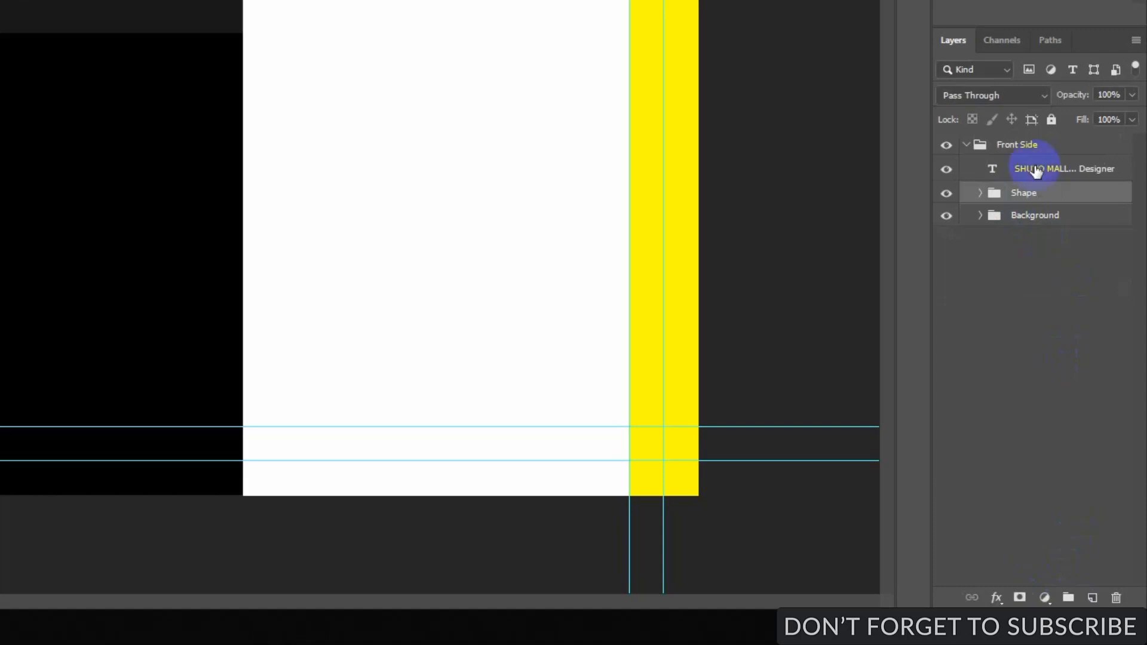
# Put the name-and-title text layer into its own group named Text.
pyautogui.click(1056, 172)
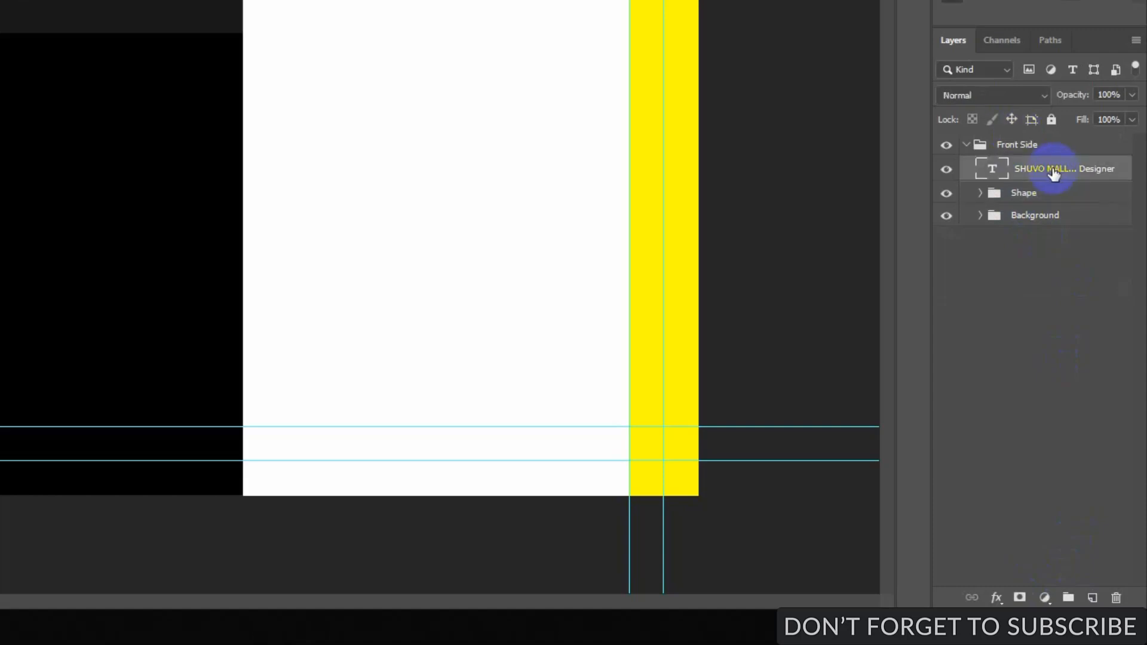
pyautogui.hotkey('ctrl', 'g')
pyautogui.doubleClick(1027, 168)
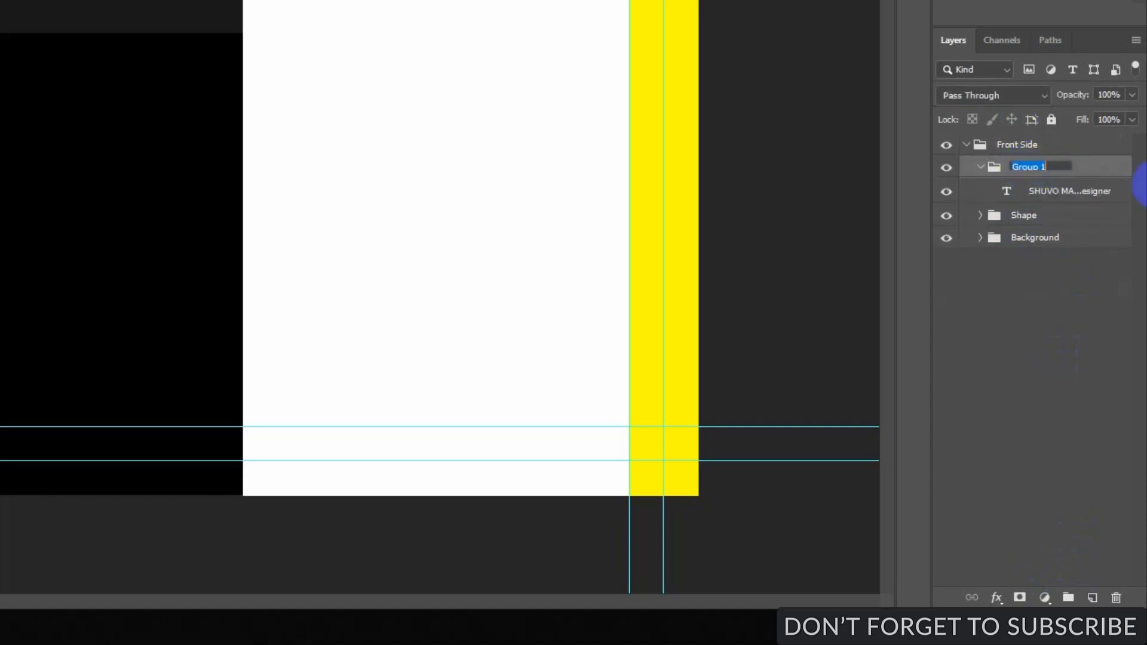
pyautogui.write('Text')
pyautogui.press('Return')
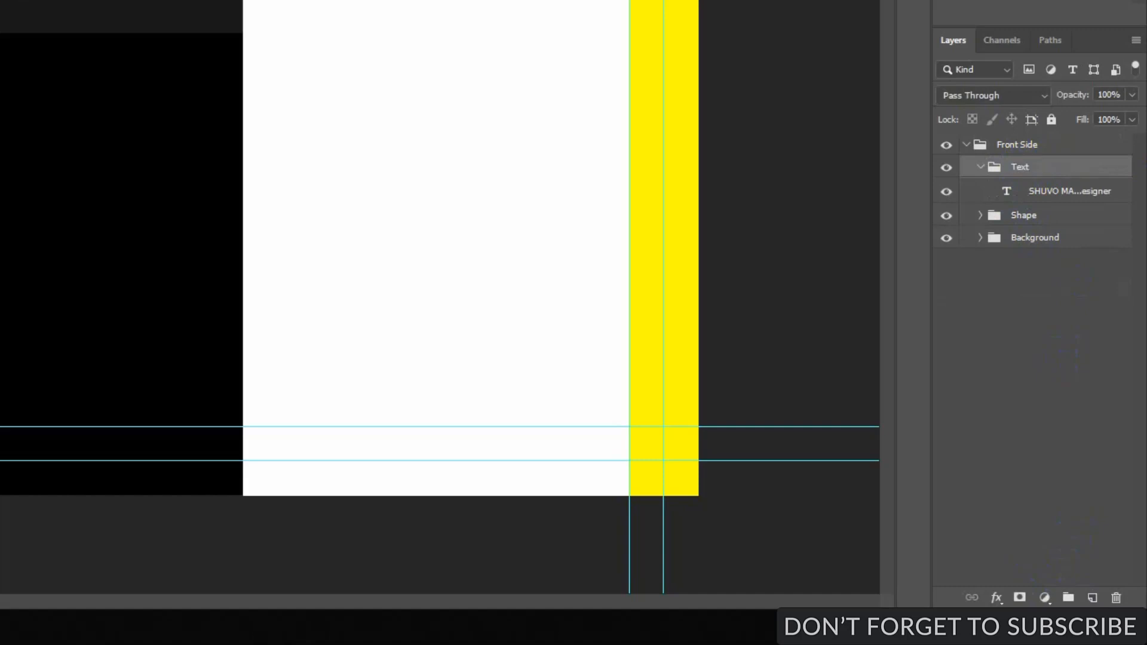
pyautogui.click(1018, 192)
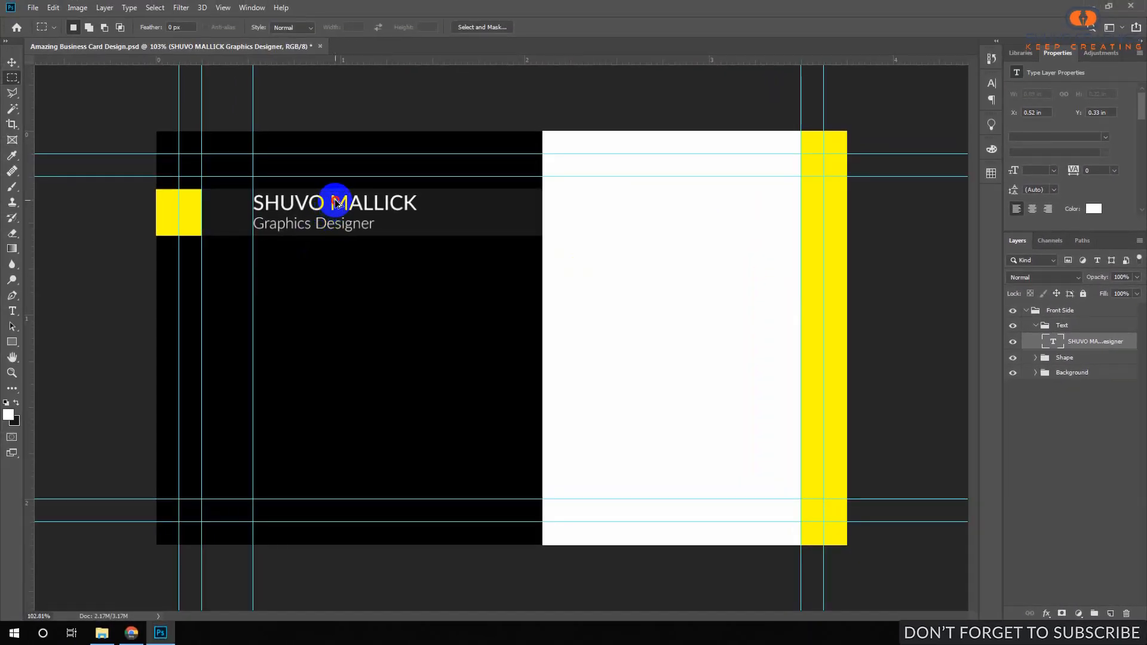
# Duplicate the name text below the dark band and clear out its name and job title lines.
pyautogui.moveTo(338, 204); pyautogui.dragTo(321, 310)
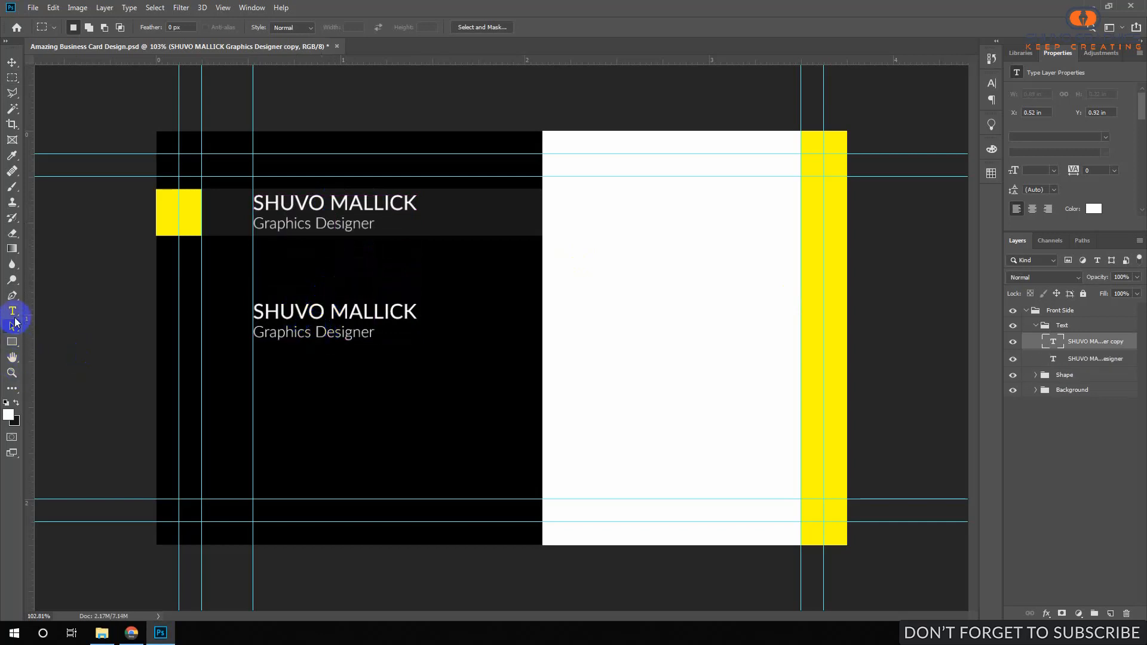
pyautogui.click(13, 312)
pyautogui.click(334, 319)
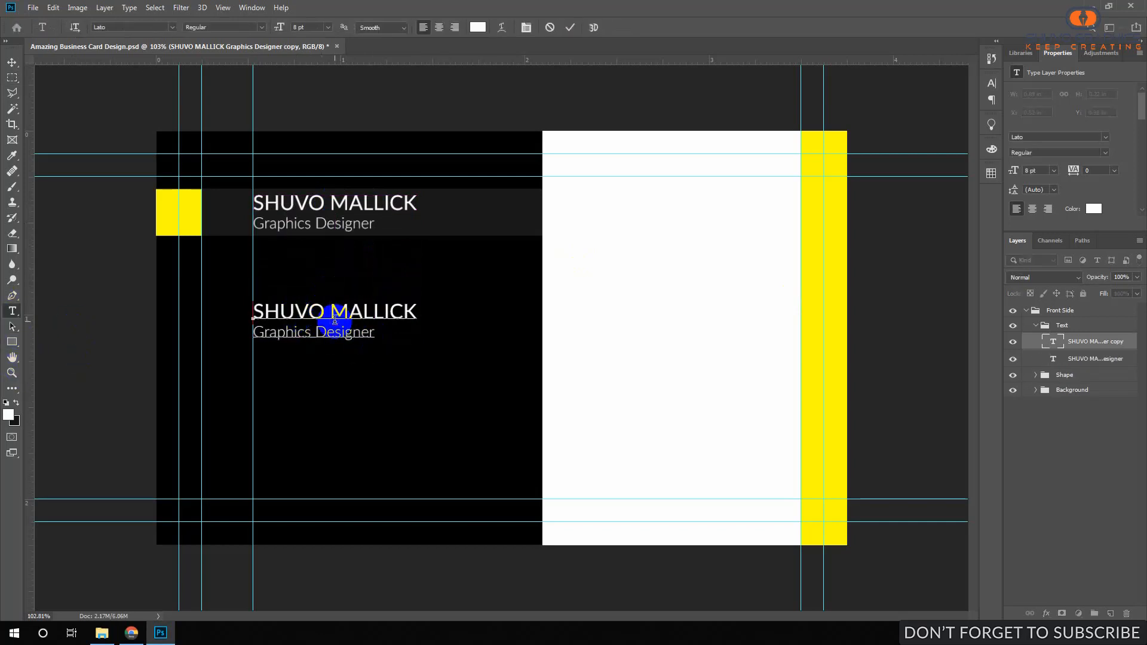
pyautogui.hotkey('shift', 'End')
pyautogui.press('BackSpace')
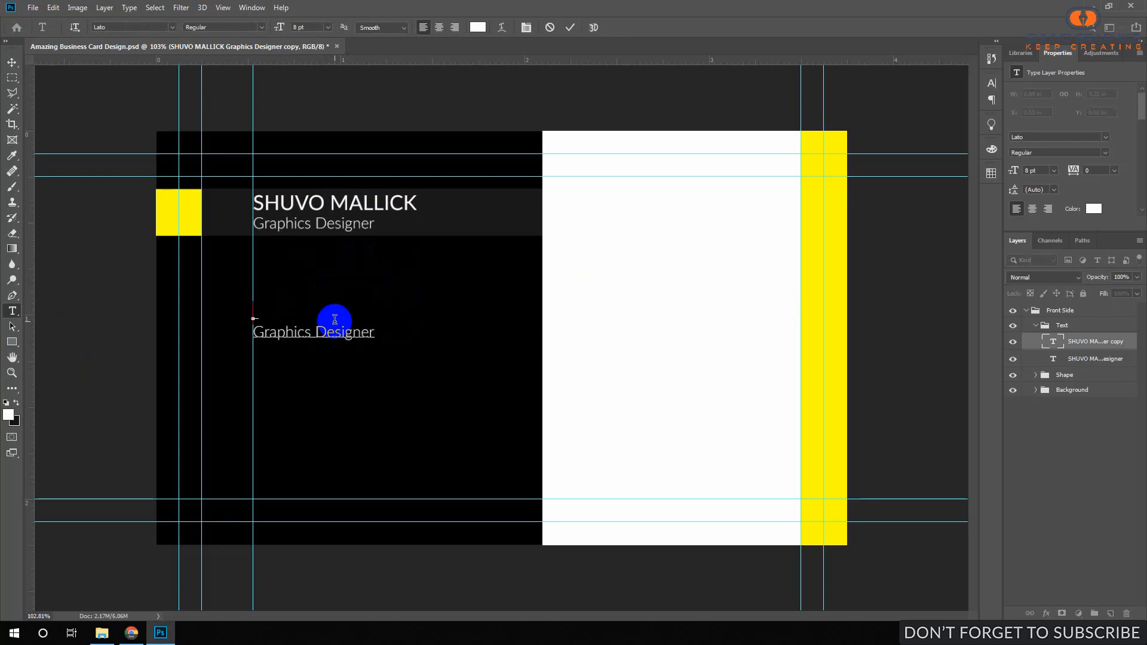
pyautogui.press('Delete')
pyautogui.tripleClick(335, 320)
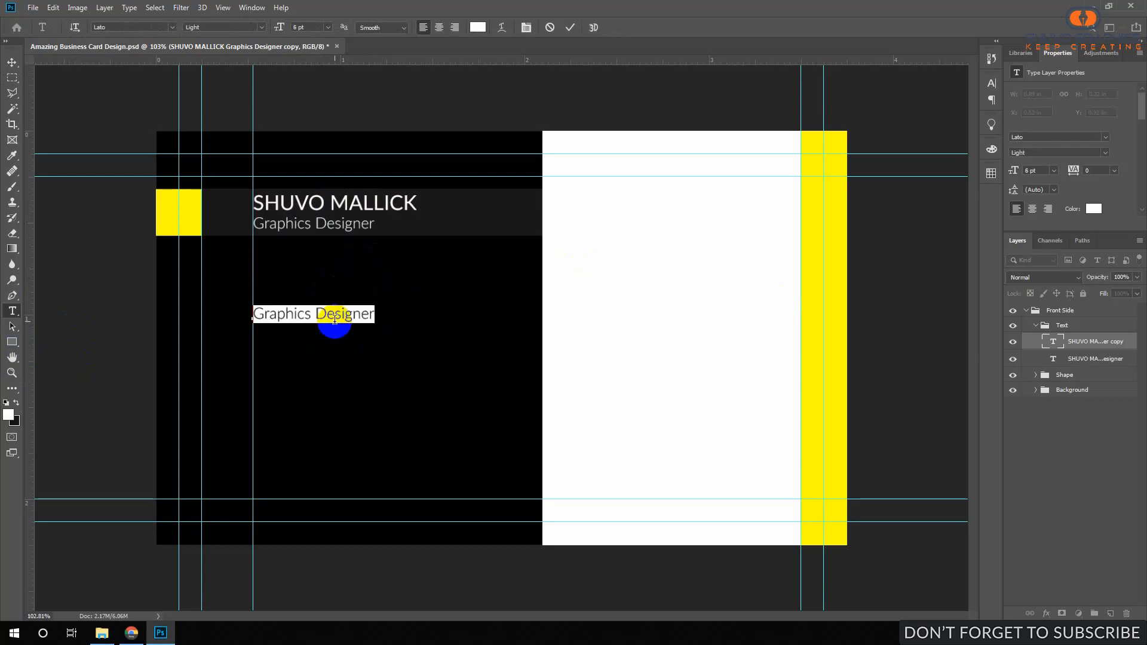
pyautogui.press('BackSpace')
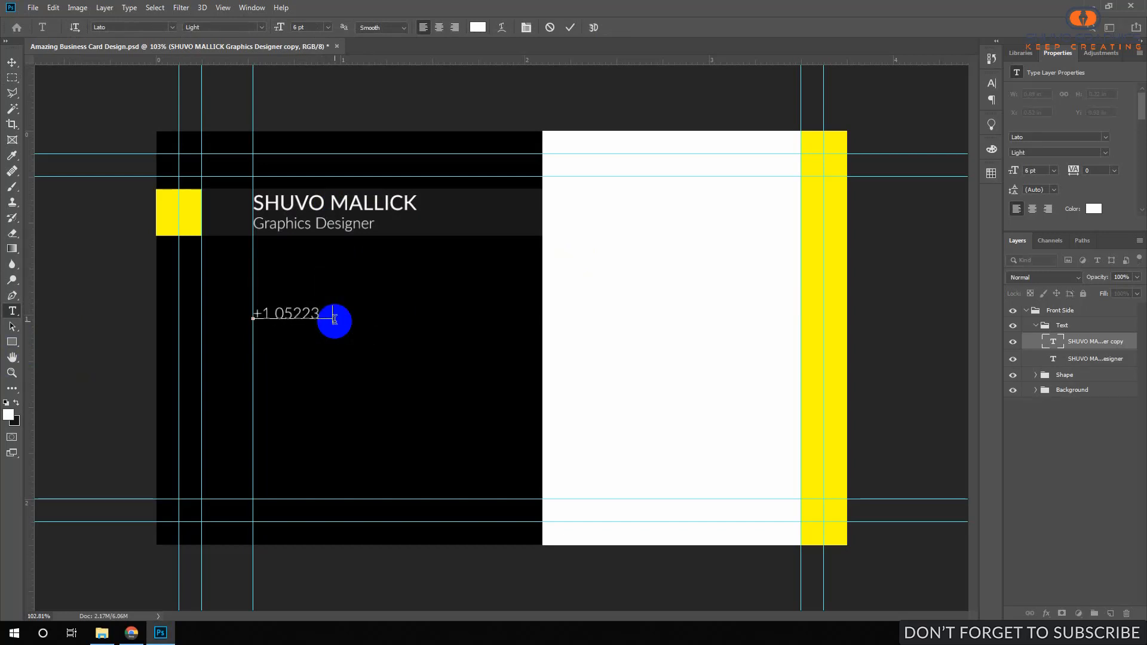
# Type two phone-number lines into the copied text and commit it.
pyautogui.write('11289655')
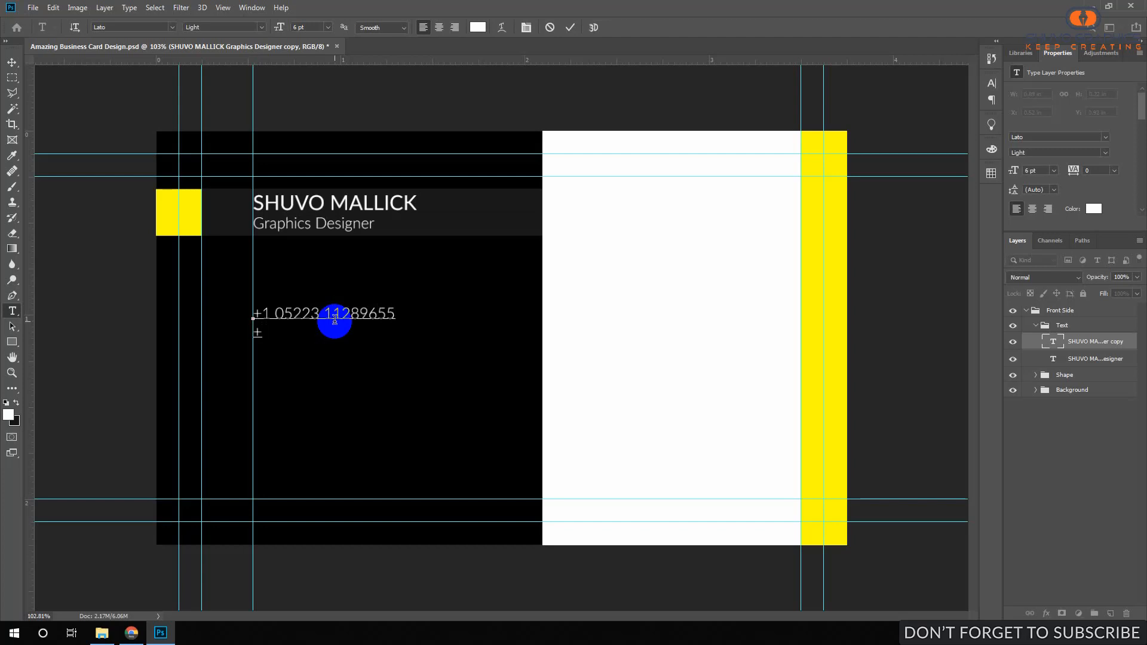
pyautogui.press('Up')
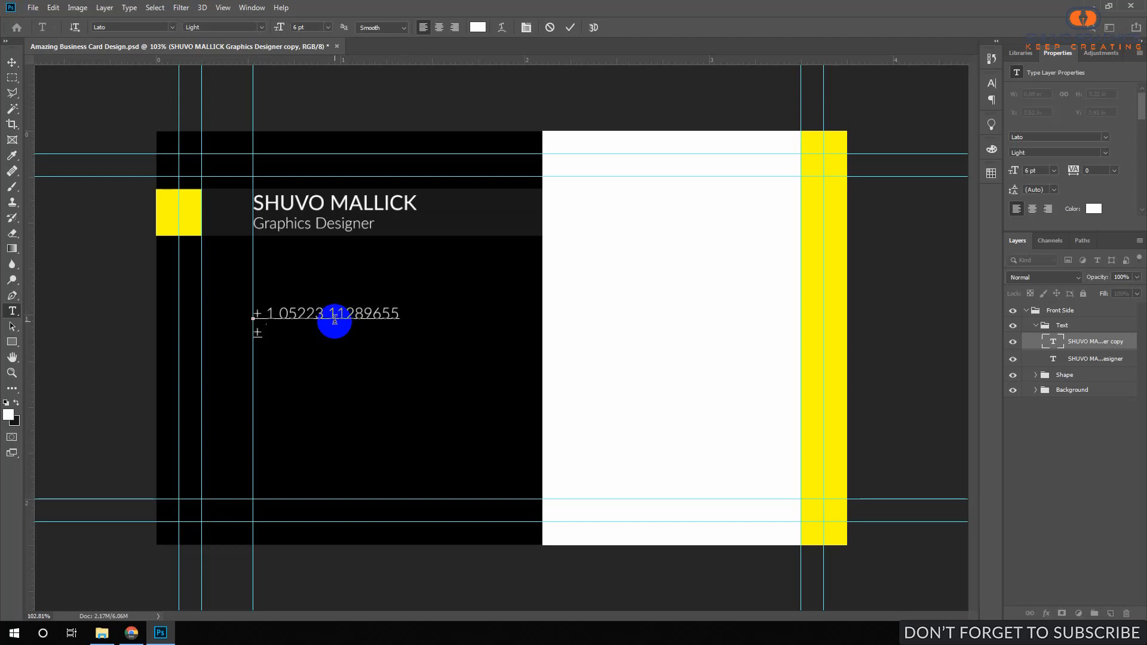
pyautogui.press('BackSpace')
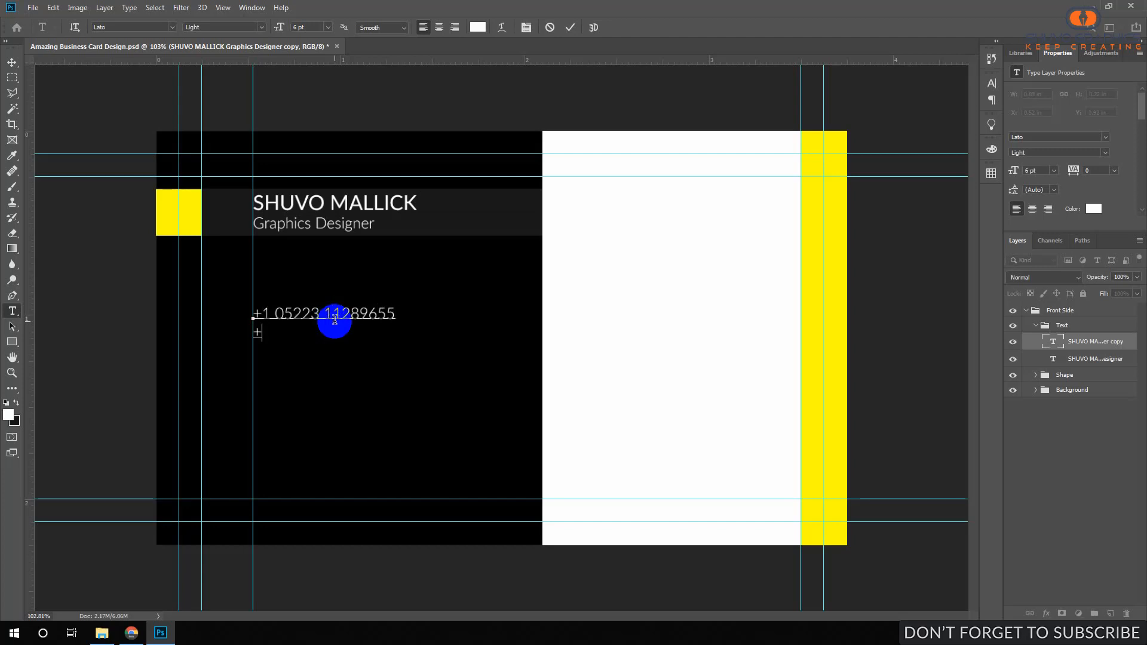
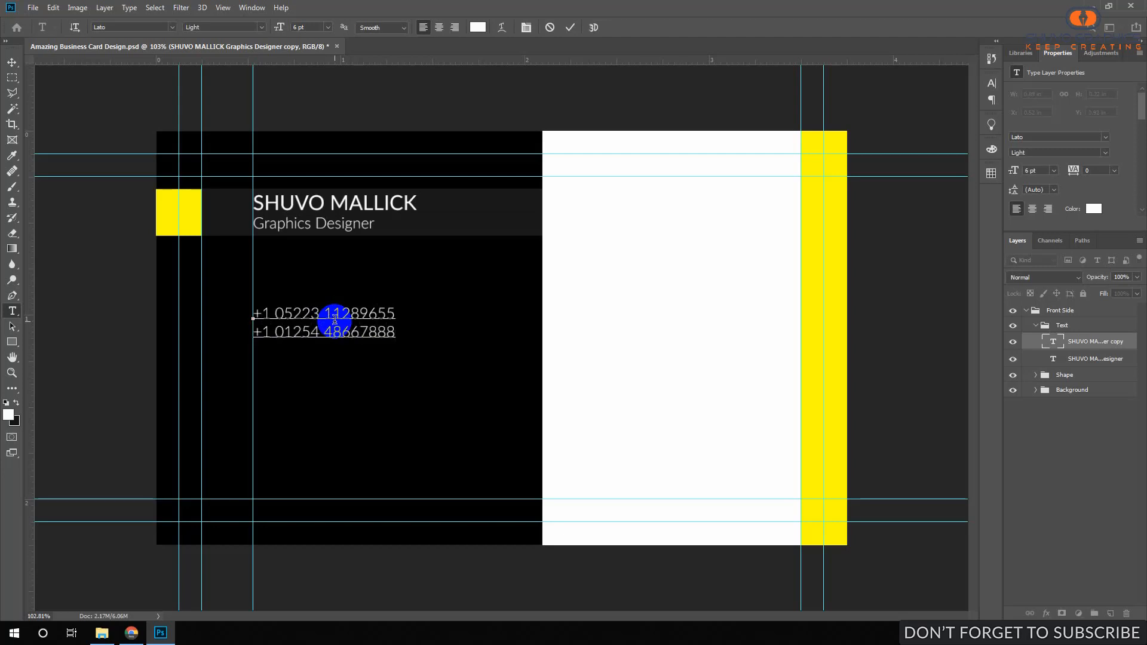
pyautogui.press('Up')
pyautogui.press('Delete')
pyautogui.hotkey('ctrl', 'Return')
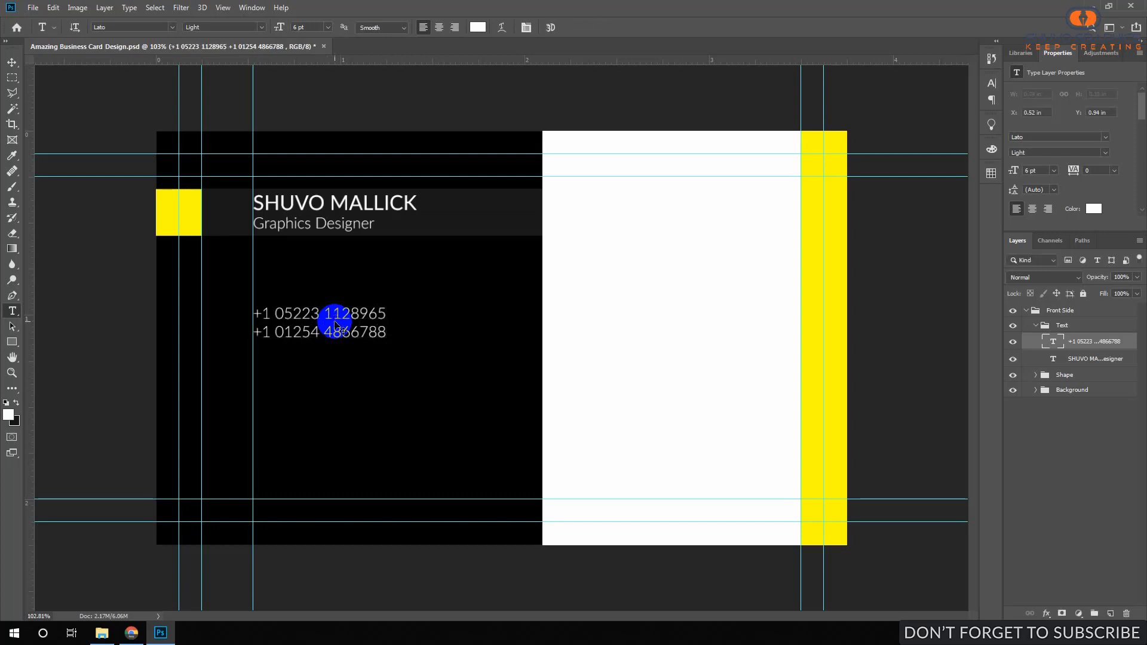
# Paste the street address under the phone numbers and break it onto two lines.
pyautogui.click(292, 332)
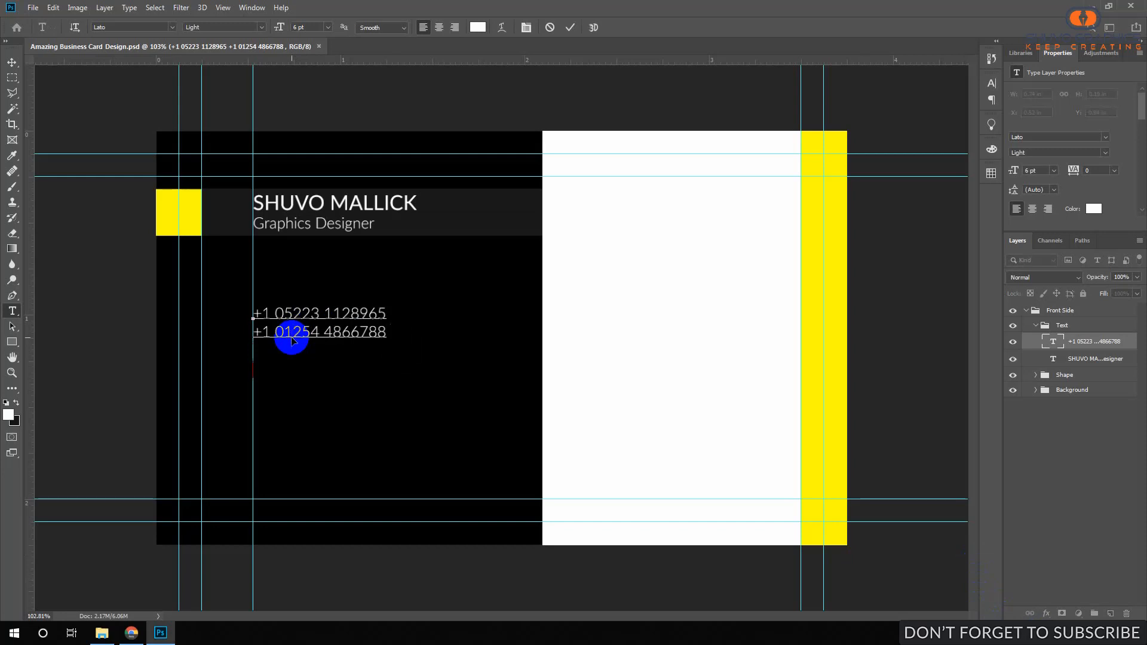
pyautogui.hotkey('ctrl', 'v')
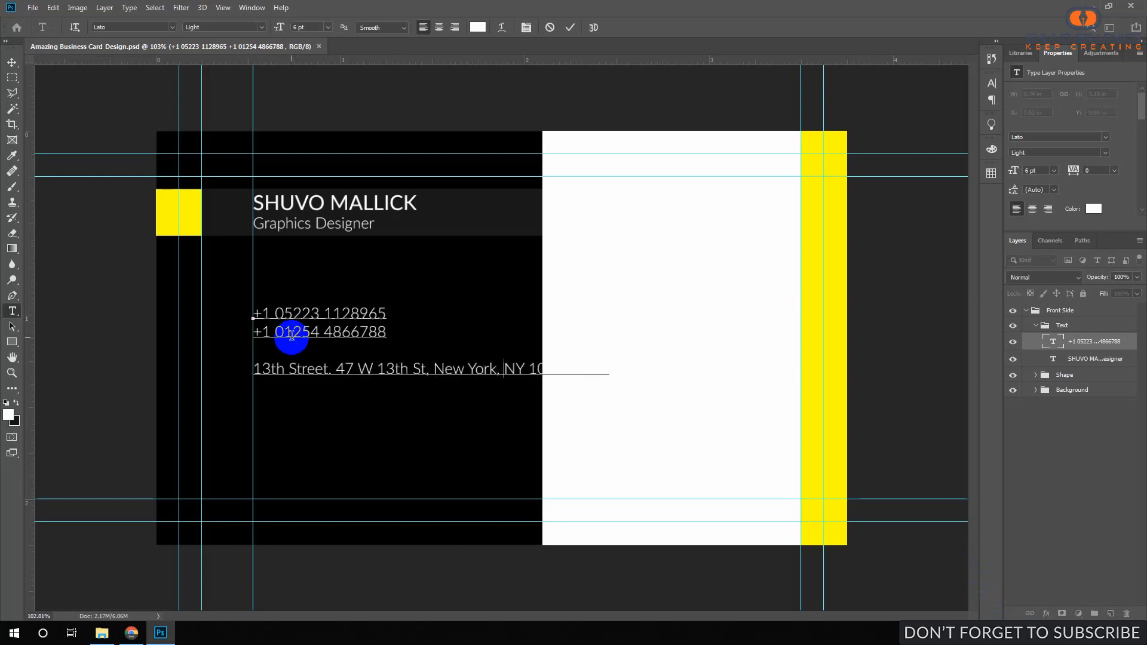
pyautogui.press('Return')
pyautogui.press('Return')
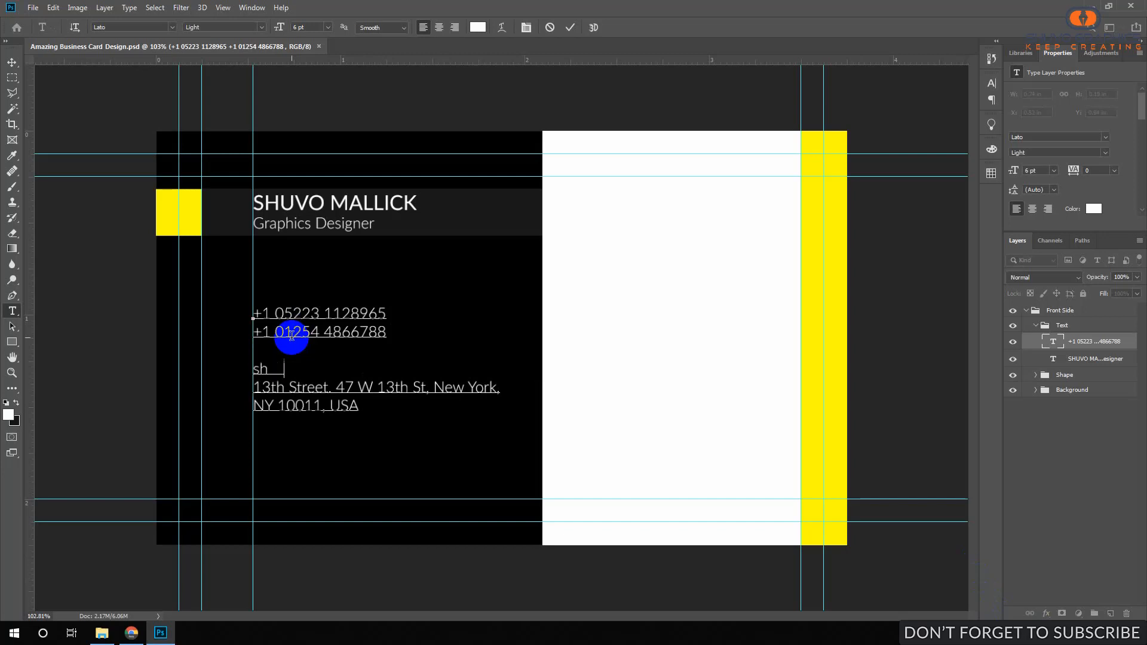
# Type two e-mail address lines into the contact block, fixing a mistyped word.
pyautogui.write('mall')
pyautogui.hotkey('ctrl', 'shift', 'Left')
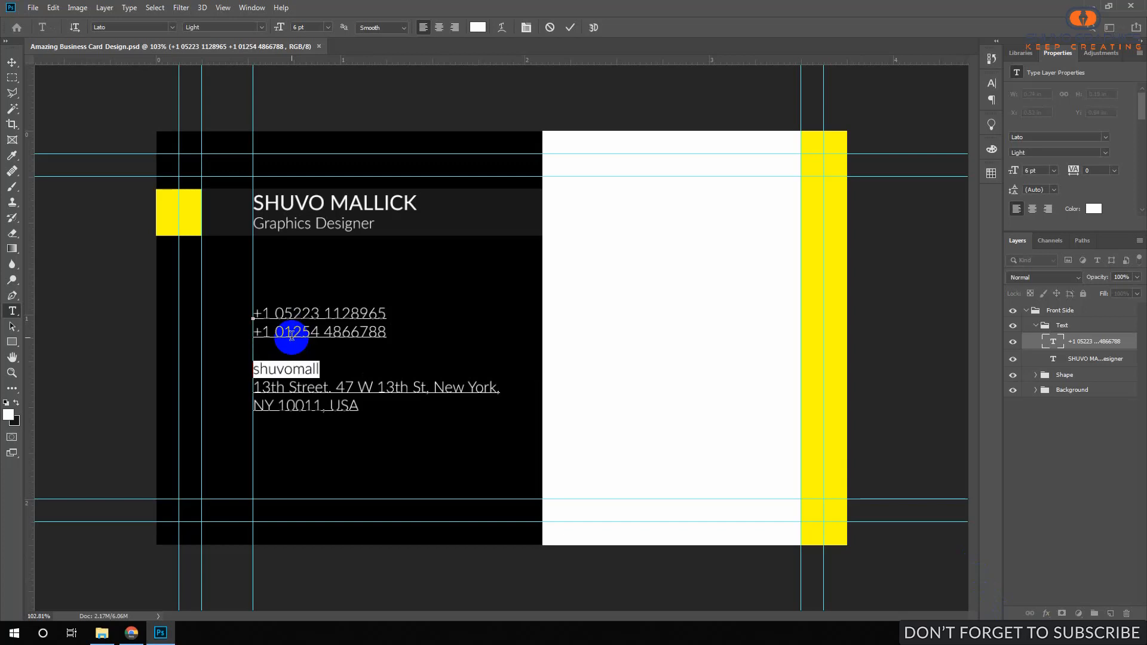
pyautogui.press('Left')
pyautogui.press('Right')
pyautogui.press('Right')
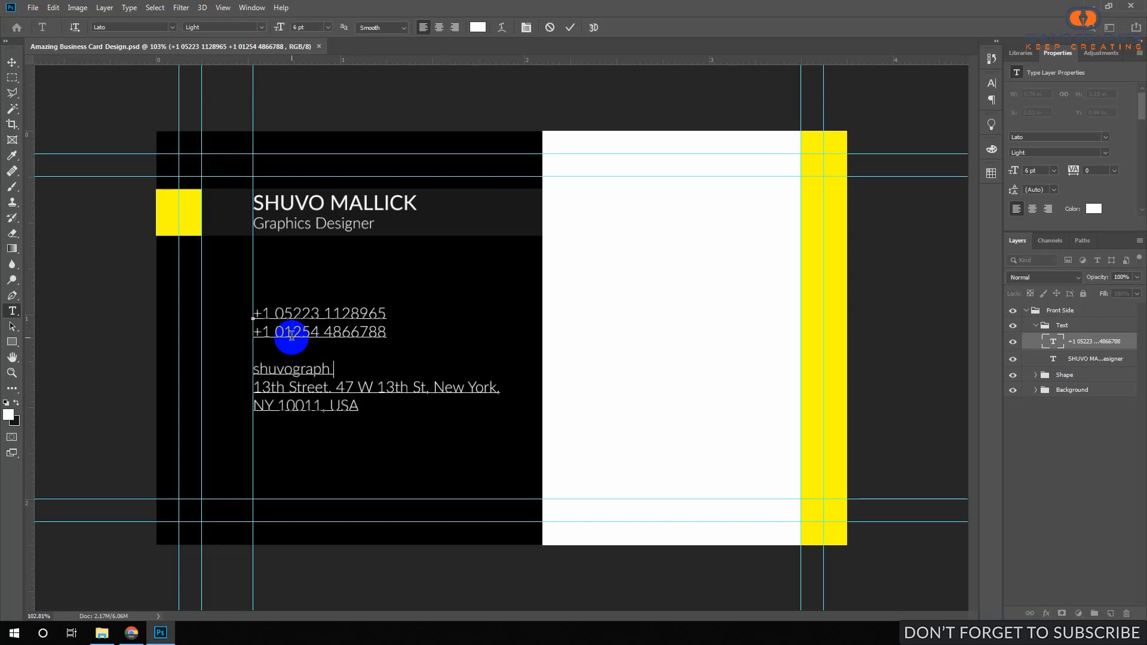
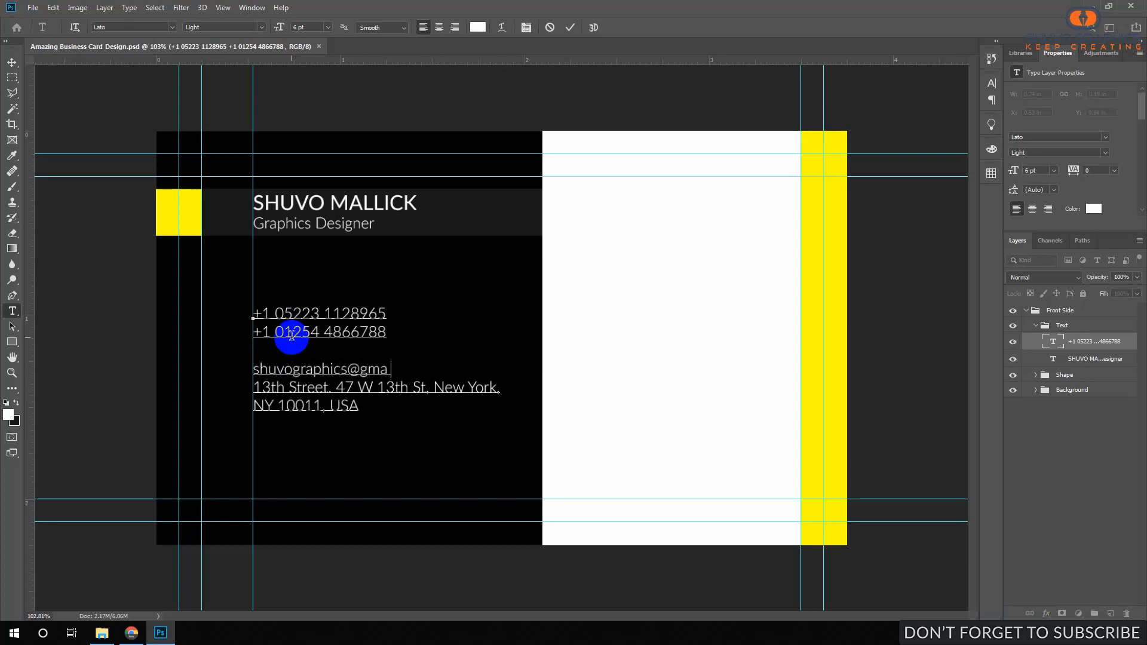
pyautogui.press('Return')
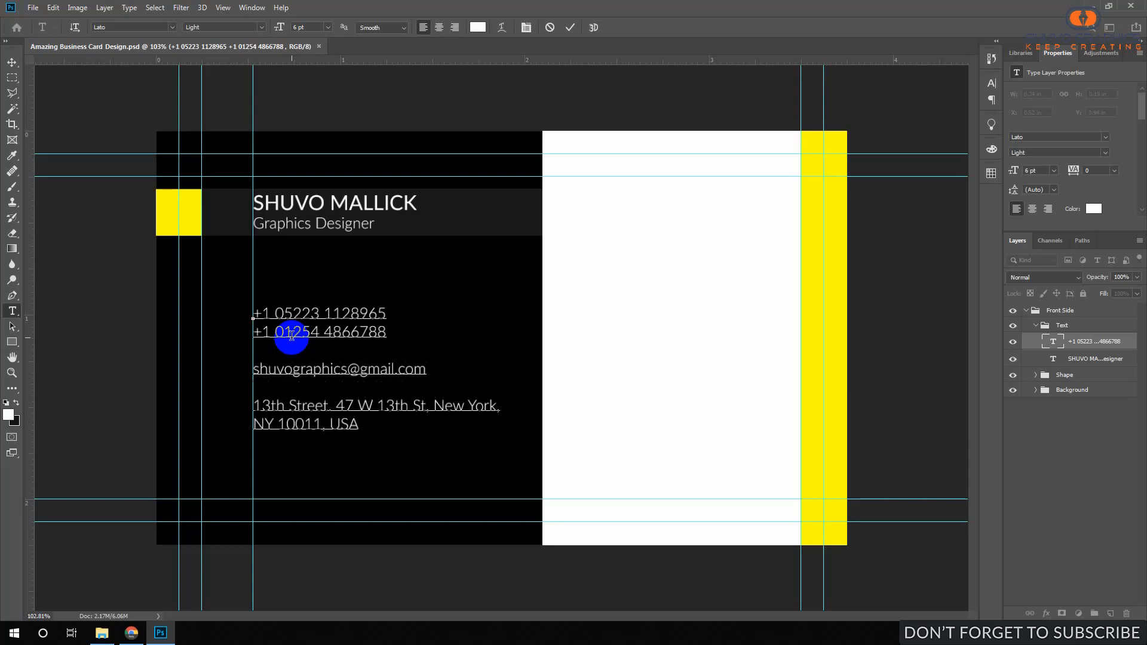
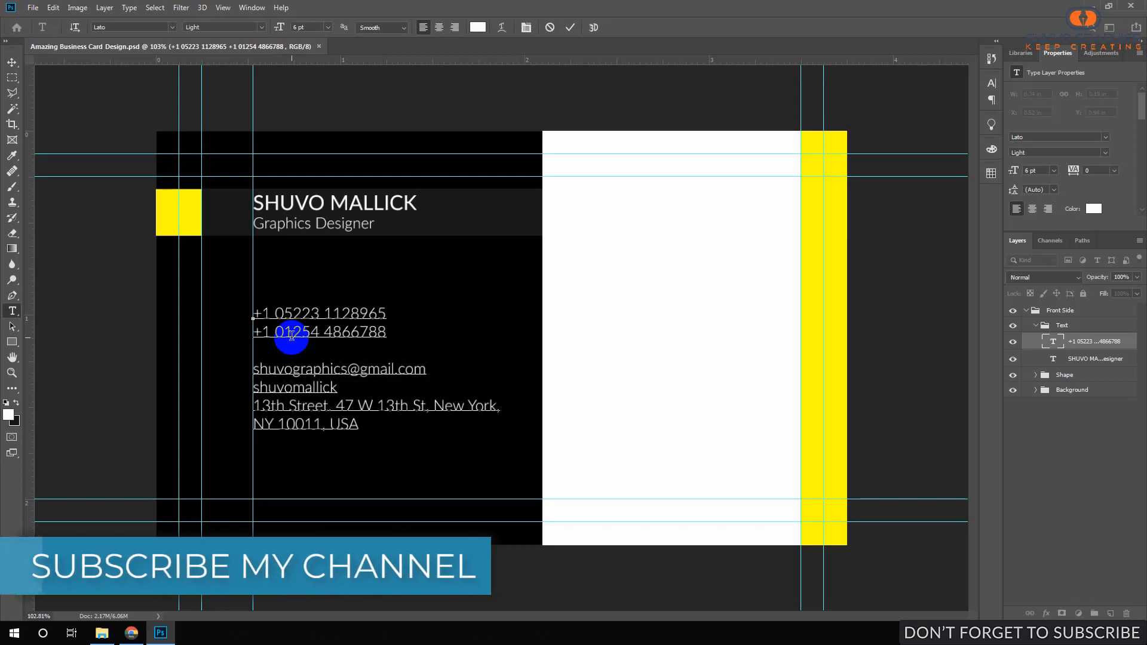
pyautogui.press('Return')
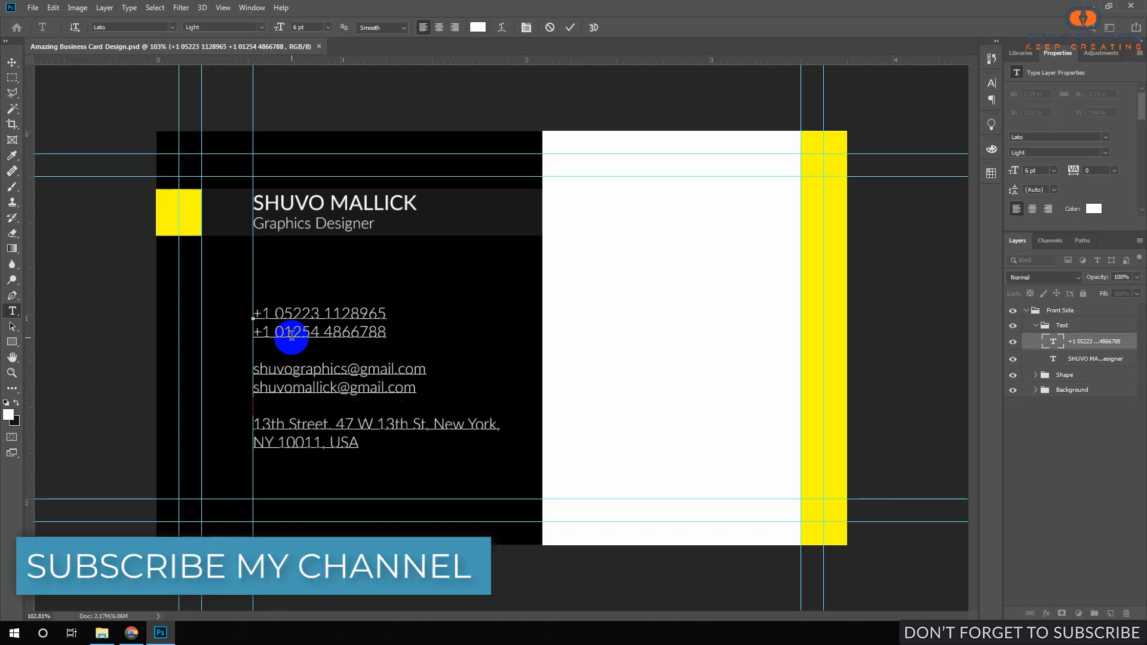
# Add blank lines and a website line above the address, delete the second e-mail line, and commit.
pyautogui.press('Down')
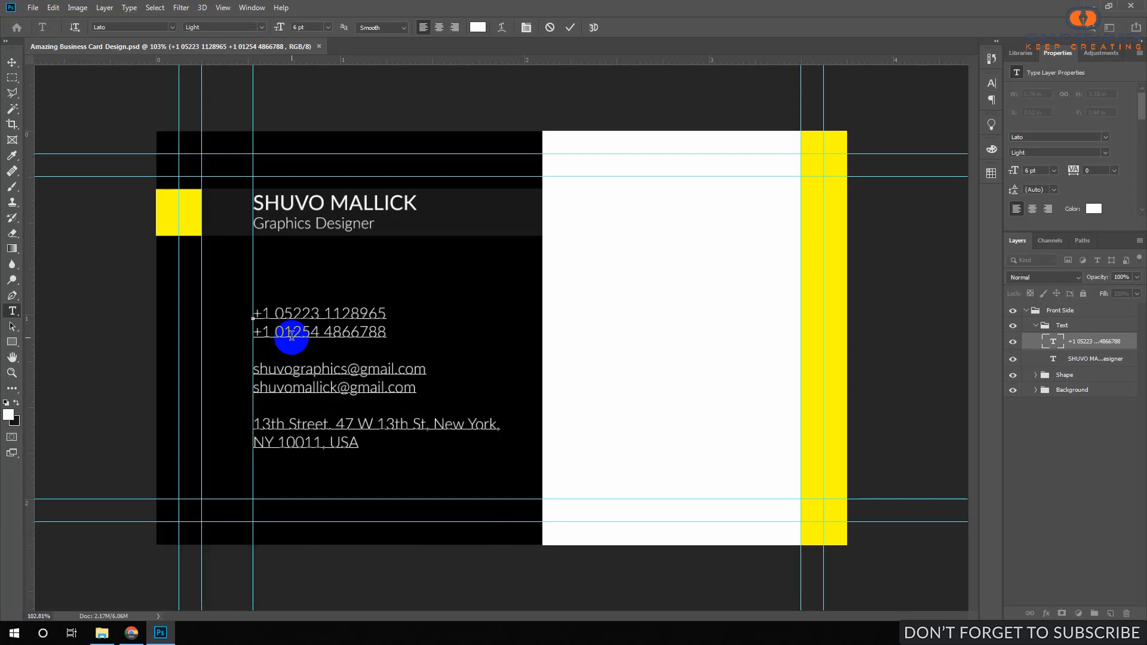
pyautogui.press('Return')
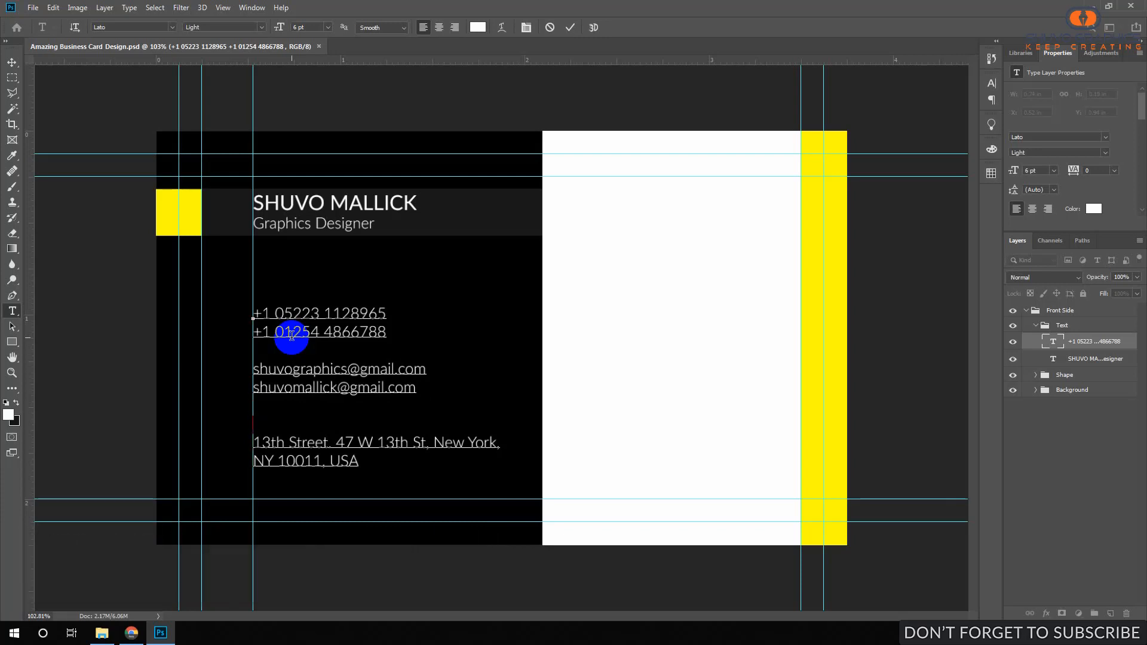
pyautogui.press('Return')
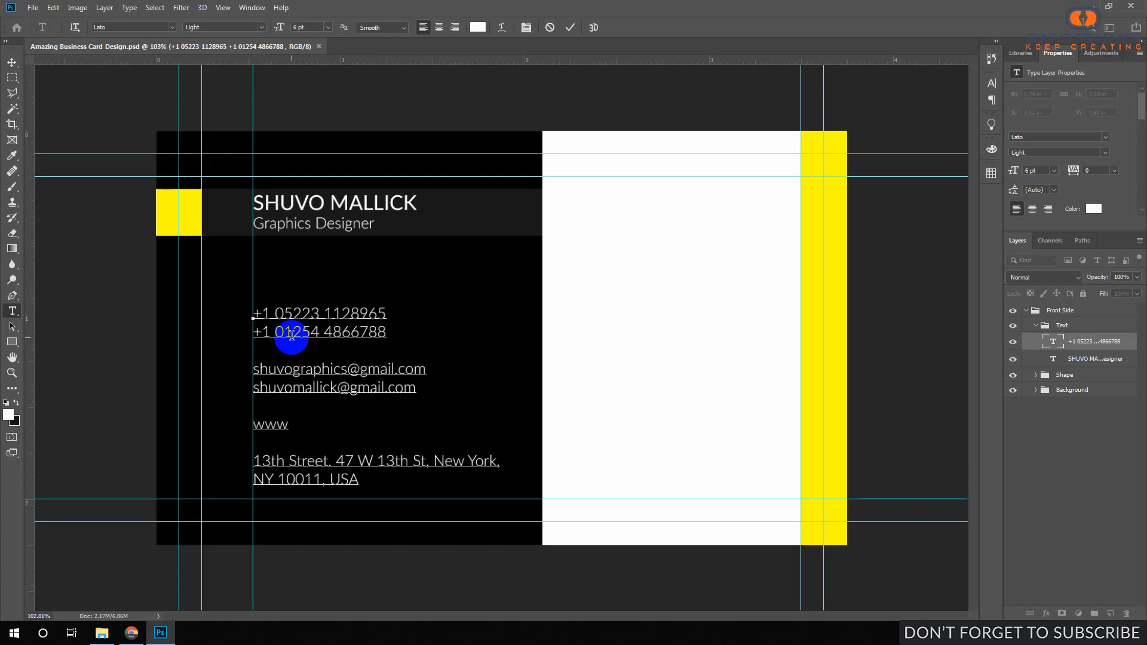
pyautogui.write('shuvographics.com')
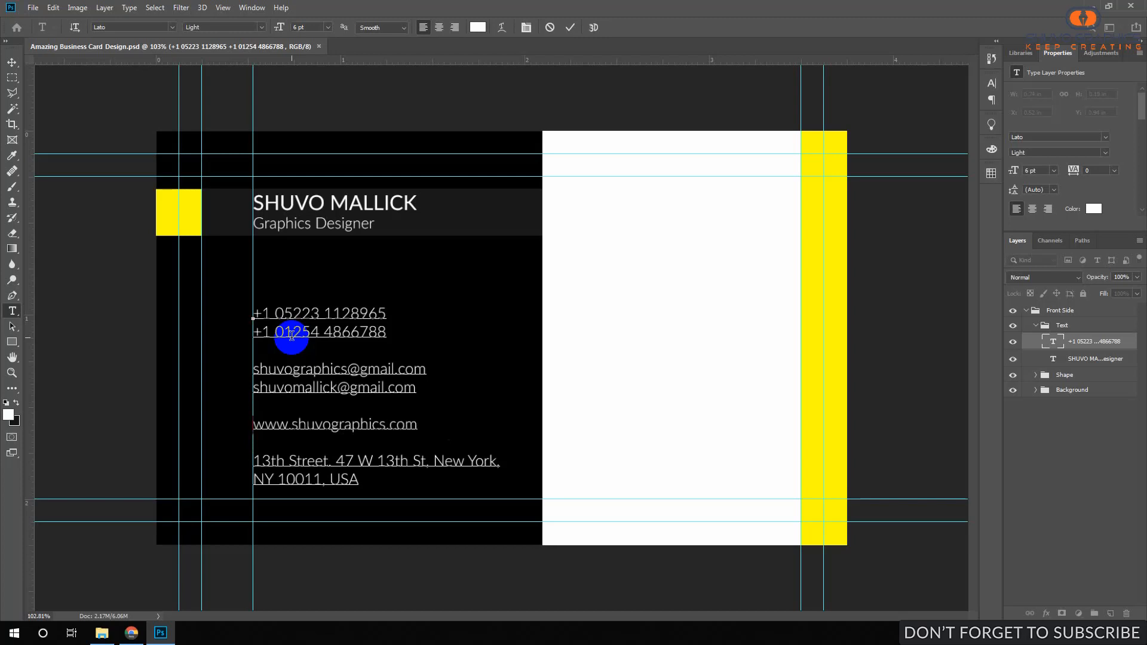
pyautogui.press('Up')
pyautogui.hotkey('shift', 'Up')
pyautogui.press('Delete')
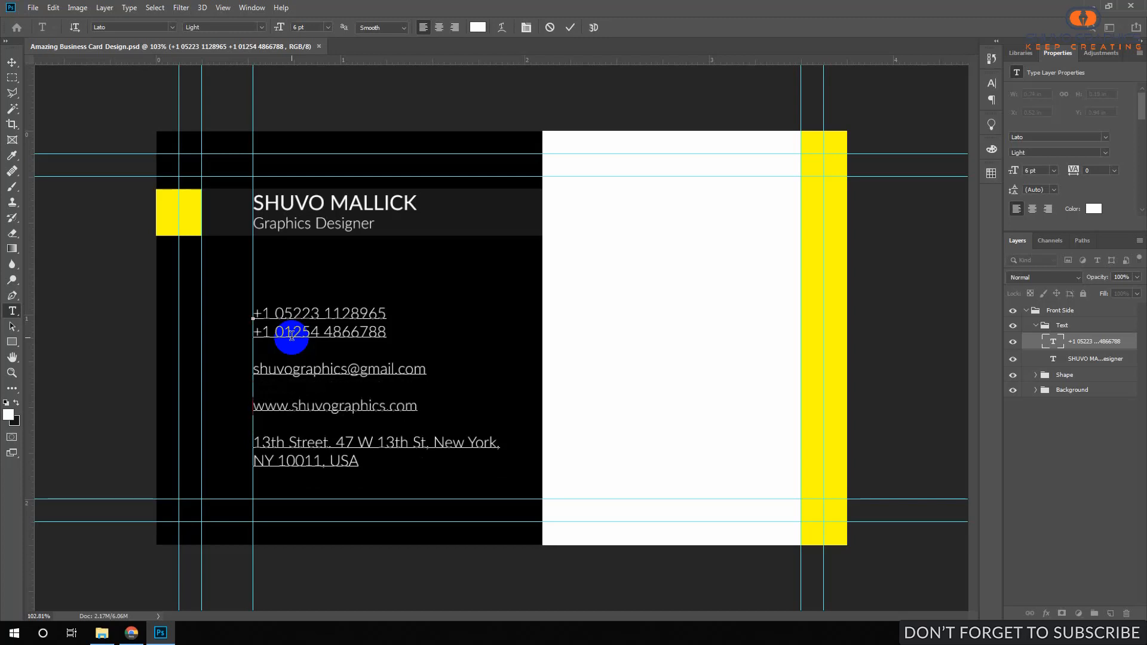
pyautogui.hotkey('ctrl', 'Return')
pyautogui.click(311, 391)
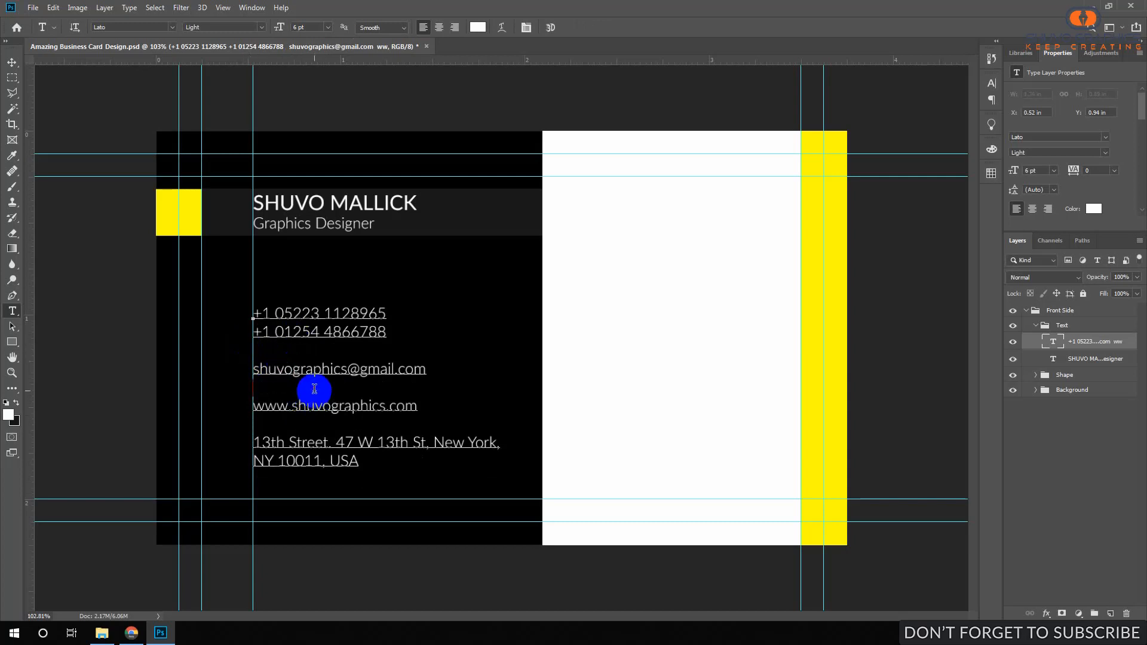
# Remove the three blank lines between the contact lines and commit the text.
pyautogui.hotkey('ctrl', 'Return')
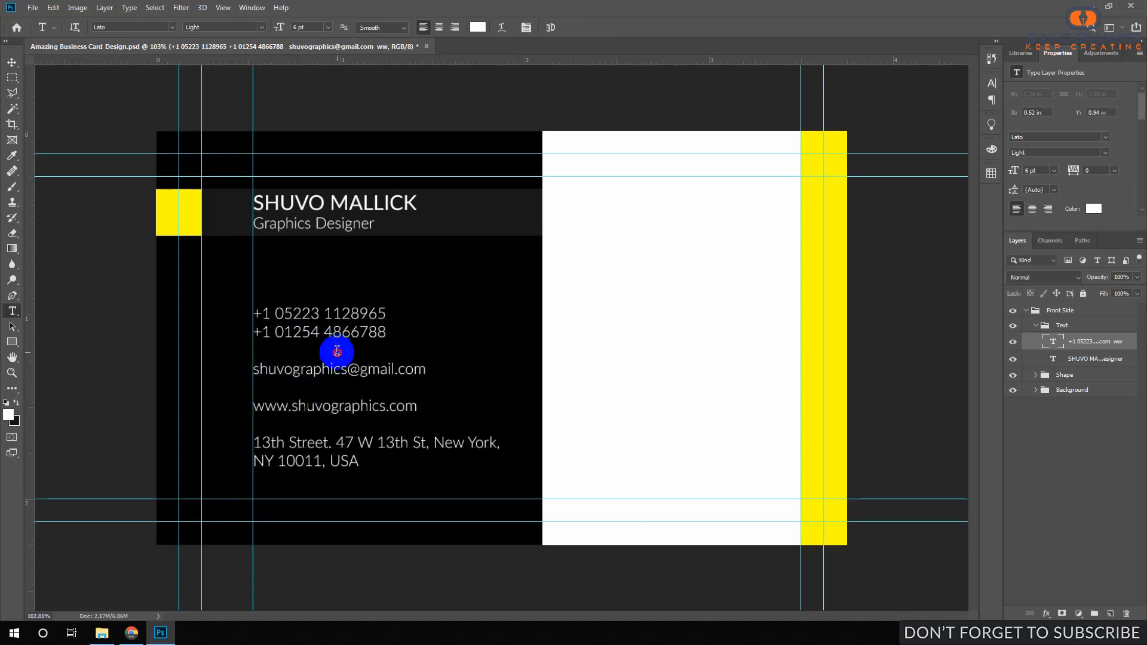
pyautogui.click(337, 351)
pyautogui.press('Delete')
pyautogui.click(312, 371)
pyautogui.press('Delete')
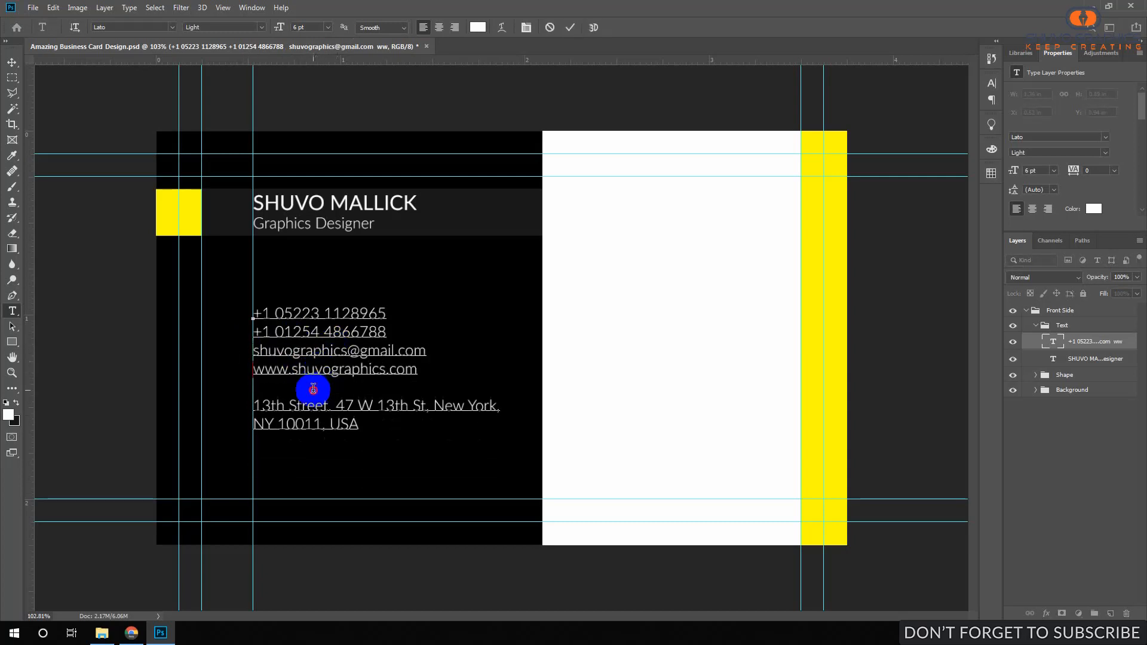
pyautogui.click(312, 389)
pyautogui.press('Delete')
pyautogui.hotkey('ctrl', 'Return')
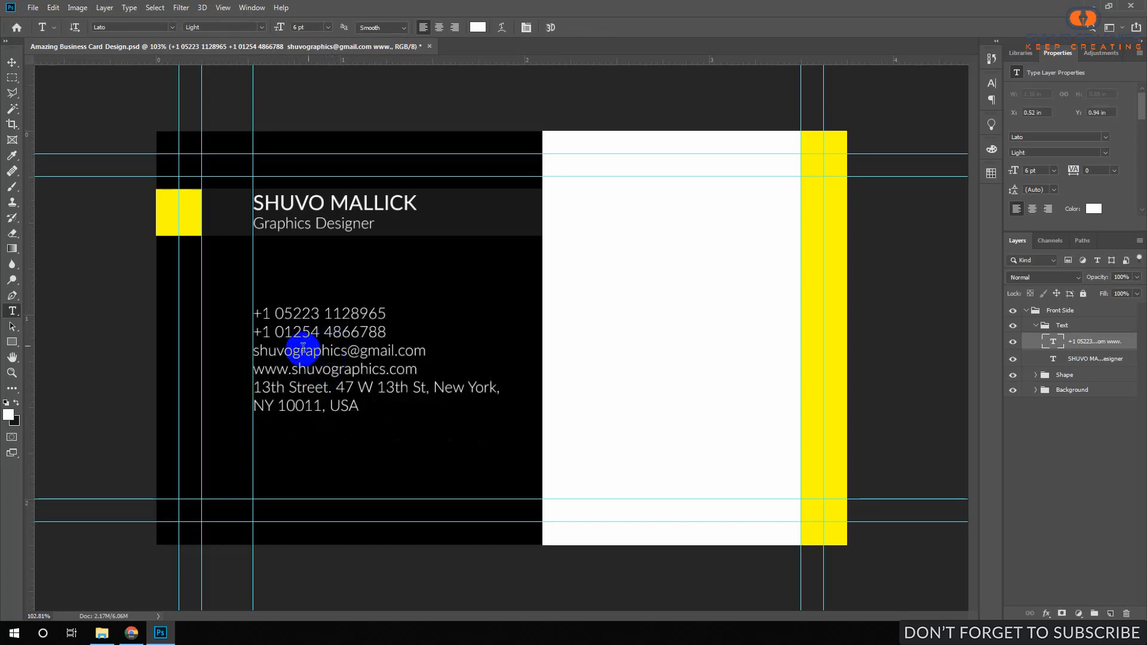
# Try larger leading on the contact text, reset it to Auto, commit, and show Libraries.
pyautogui.click(301, 350)
pyautogui.tripleClick(281, 351)
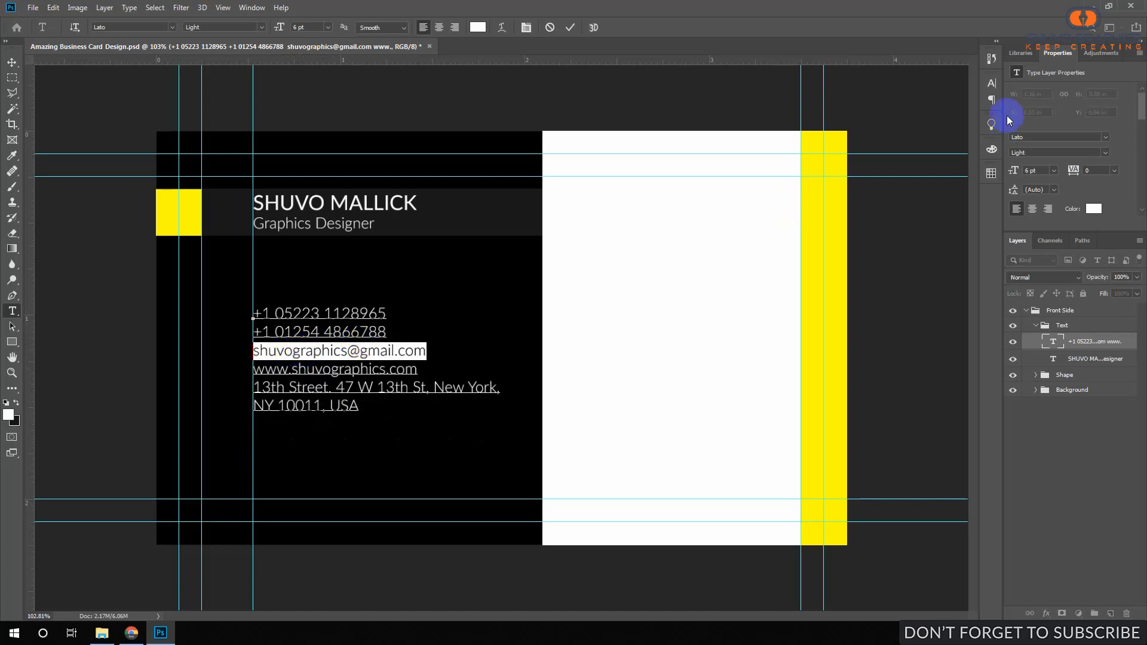
pyautogui.click(994, 83)
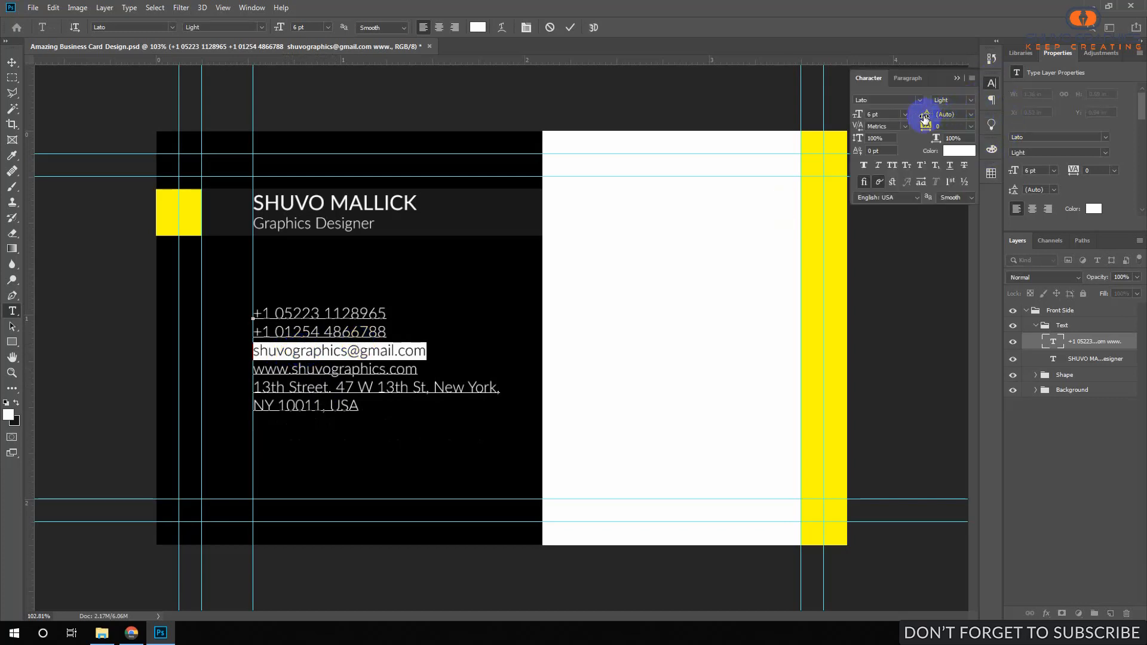
pyautogui.moveTo(925, 115); pyautogui.dragTo(927, 118)
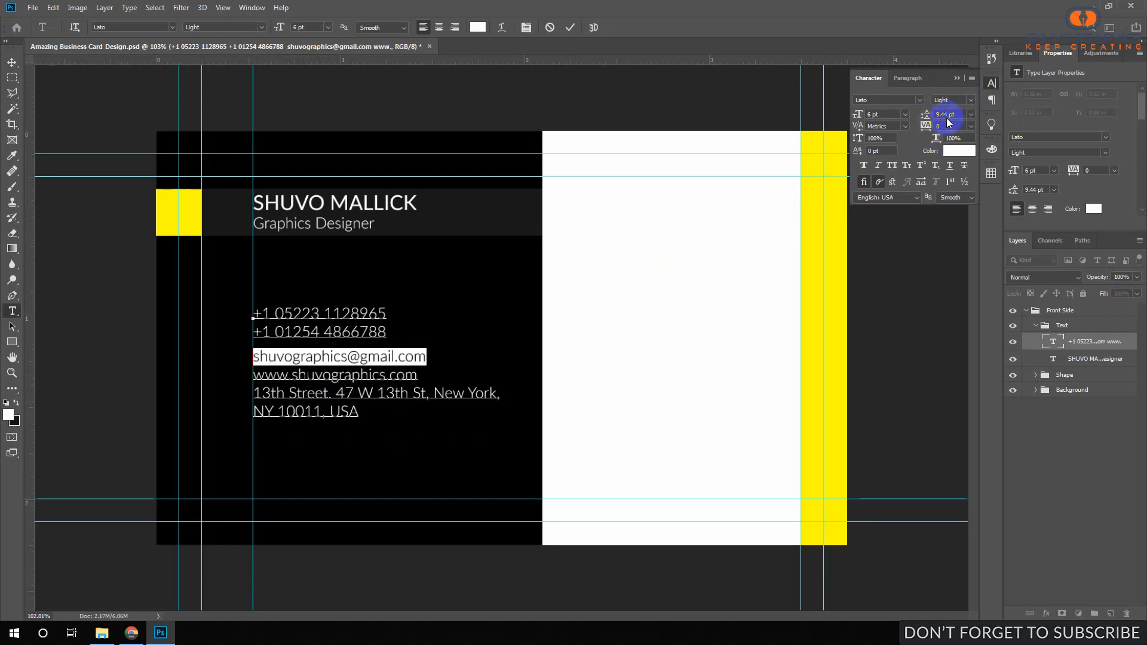
pyautogui.click(970, 114)
pyautogui.click(955, 126)
pyautogui.click(365, 352)
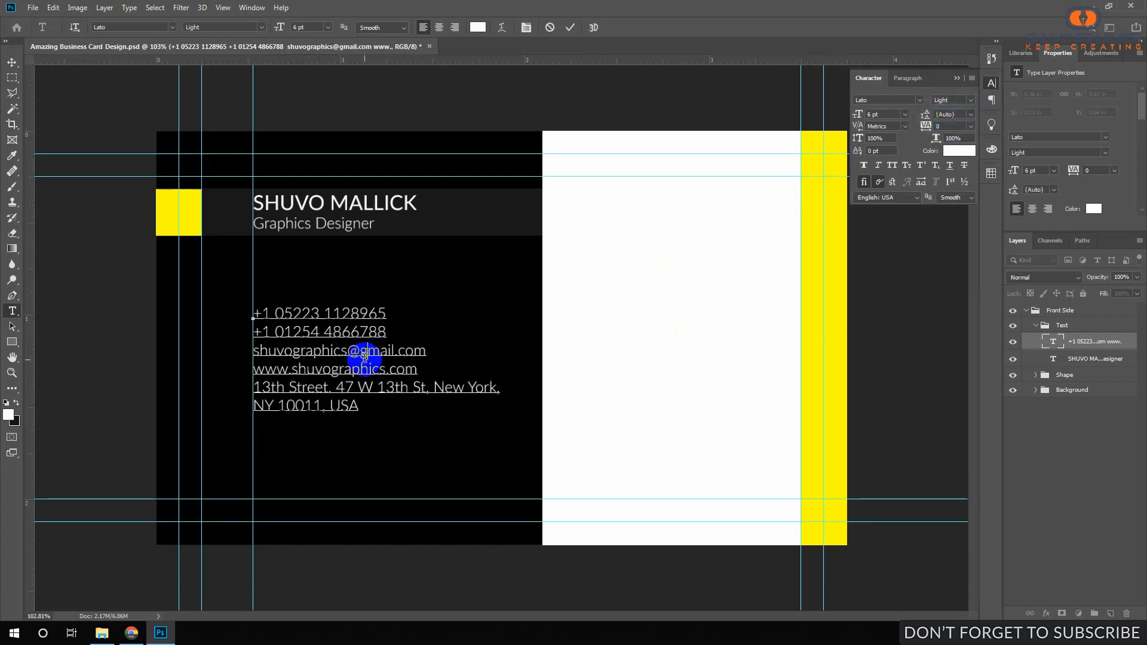
pyautogui.hotkey('ctrl', 'Return')
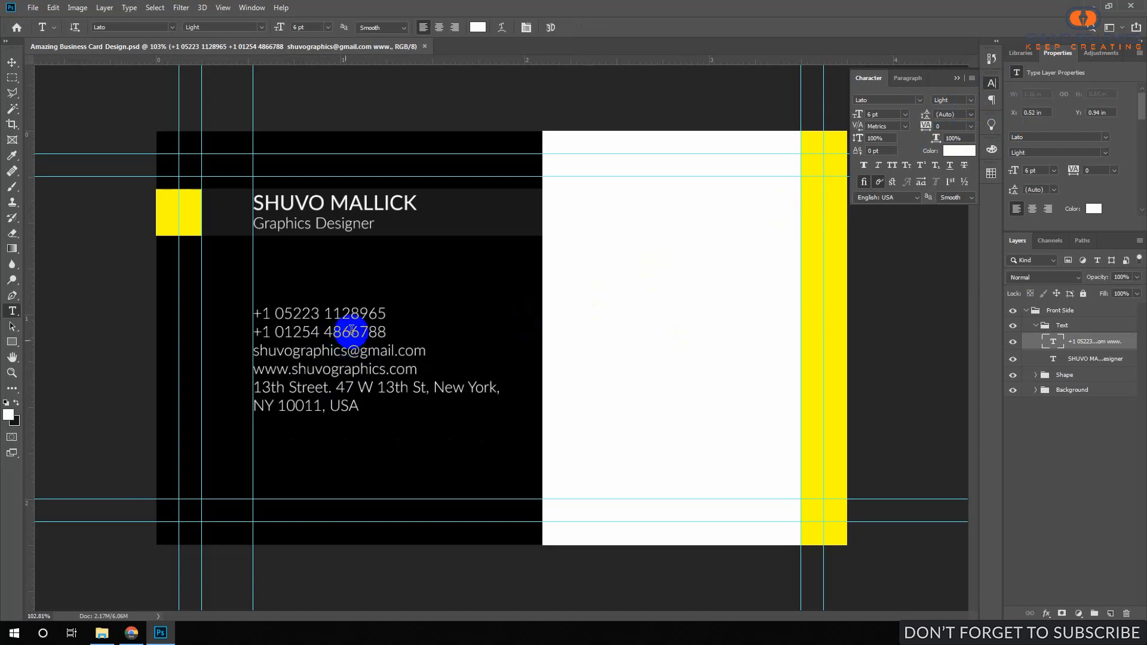
pyautogui.click(1021, 52)
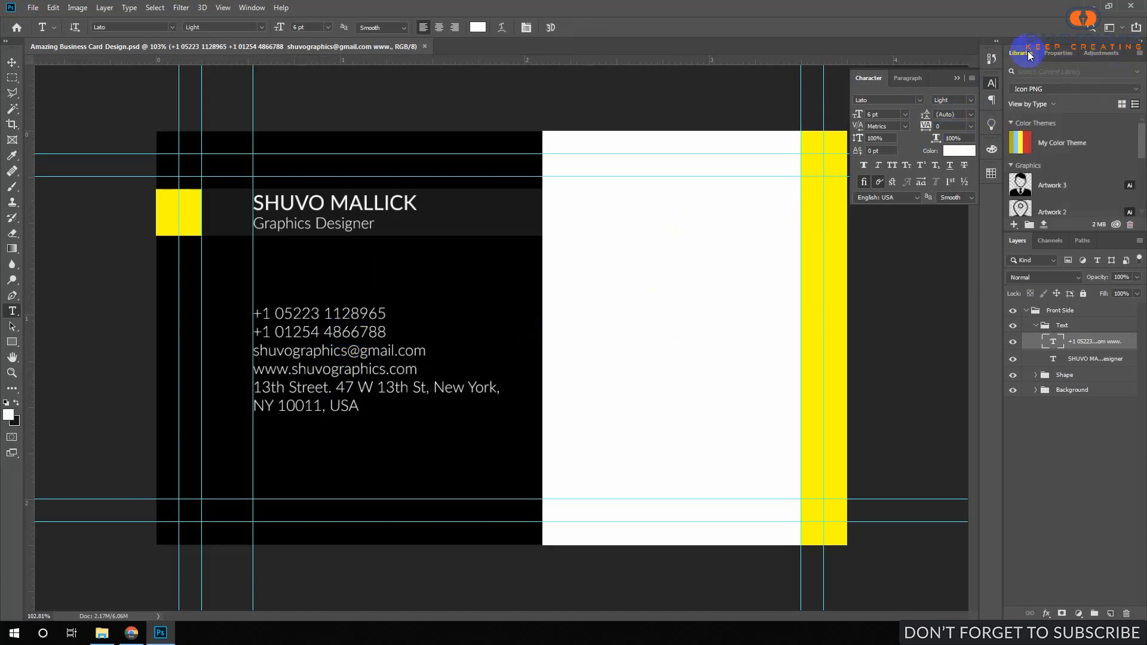
# Place the Artwork 3 person icon from Libraries and shrink it beside the yellow square.
pyautogui.scroll(-2, 1057, 167)
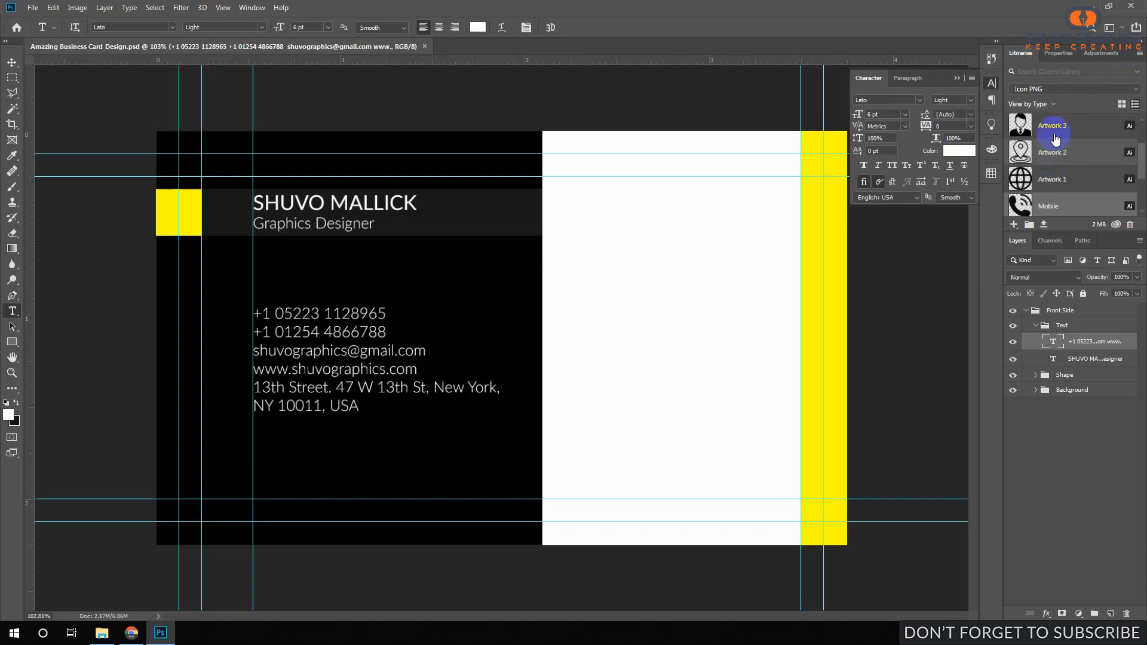
pyautogui.moveTo(1052, 190); pyautogui.dragTo(220, 214)
pyautogui.click(642, 276)
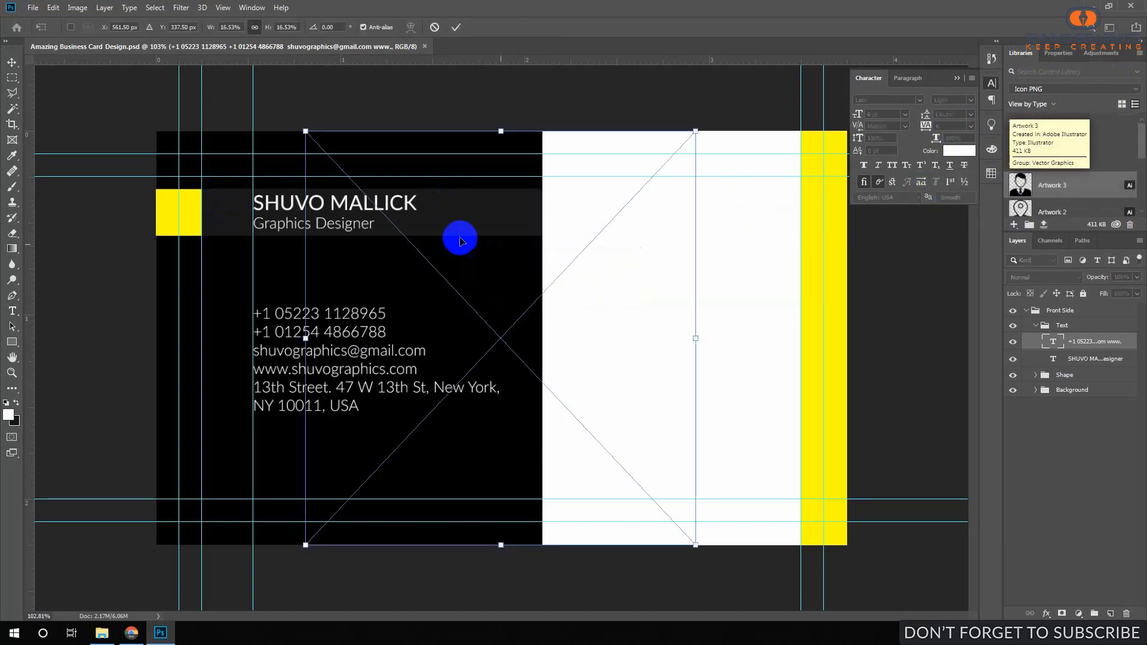
pyautogui.moveTo(696, 133); pyautogui.dragTo(228, 206)
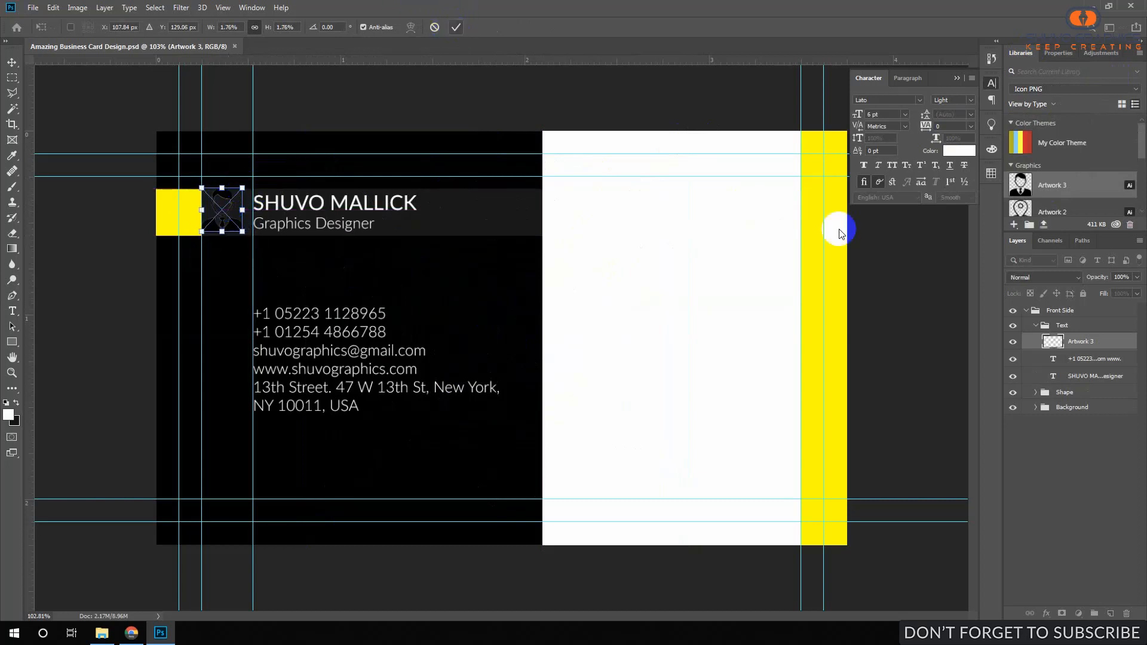
pyautogui.click(463, 28)
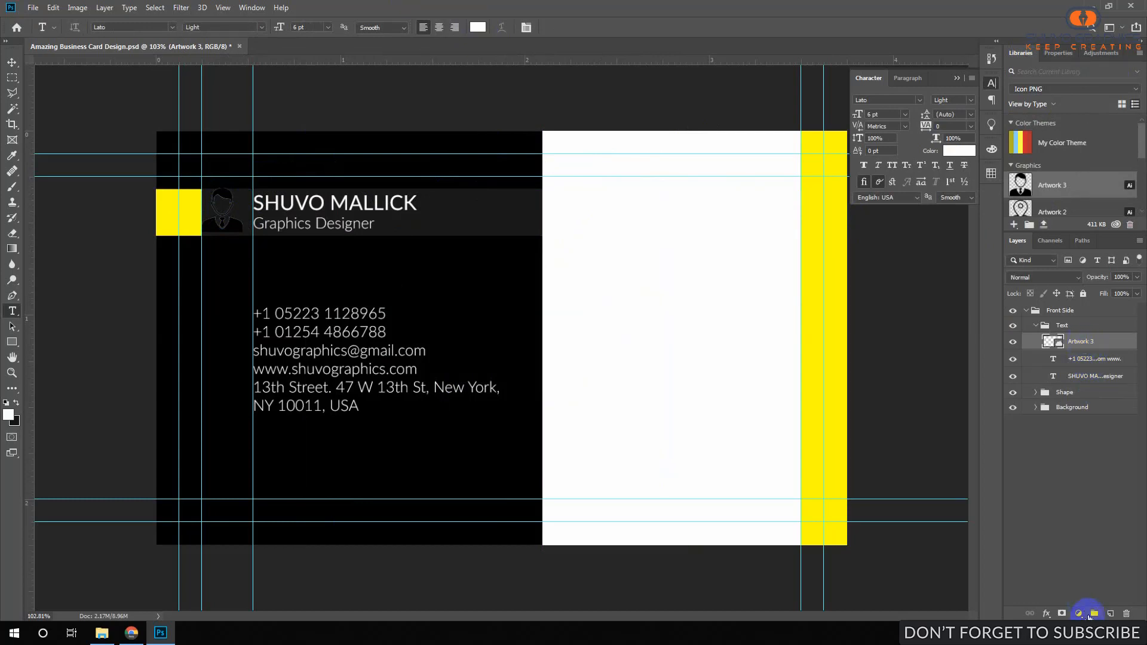
# Create a group named 'Icon' and move Artwork 3 into it.
pyautogui.click(1094, 614)
pyautogui.doubleClick(1078, 341)
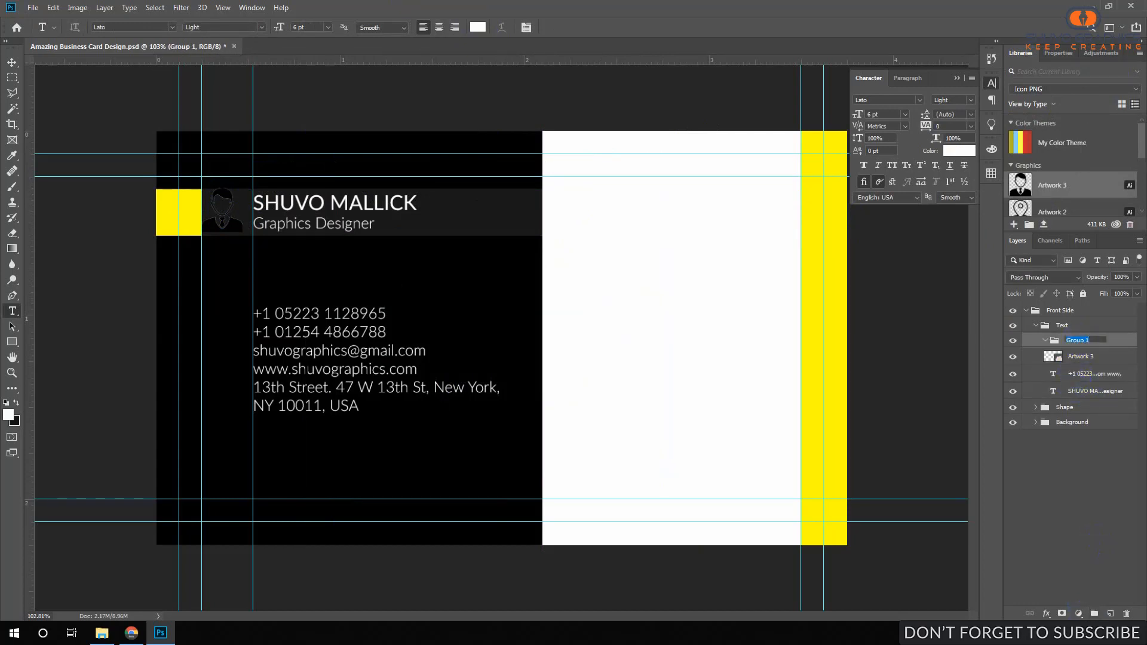
pyautogui.write('Icon')
pyautogui.press('Return')
pyautogui.moveTo(1097, 358)
pyautogui.mouseDown()
pyautogui.moveTo(1100, 368)
pyautogui.moveTo(1100, 338)
pyautogui.moveTo(1084, 345)
pyautogui.mouseUp()
# With the Icon group selected, add a Solid Color fill layer.
pyautogui.click(1084, 345)
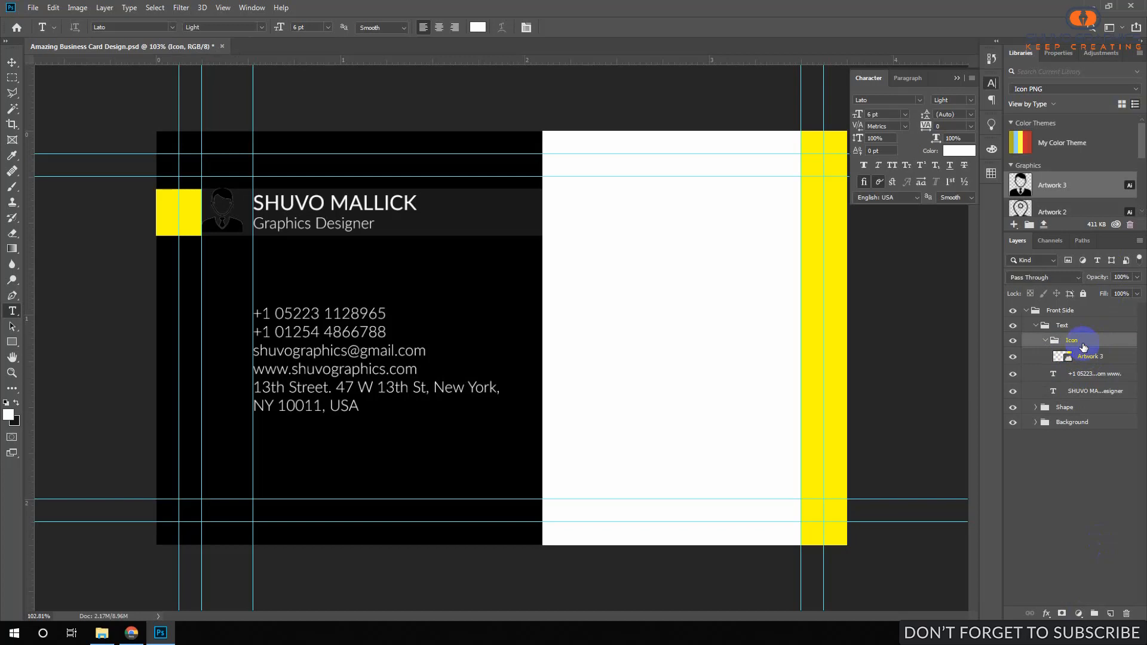
pyautogui.click(1086, 357)
pyautogui.click(1081, 328)
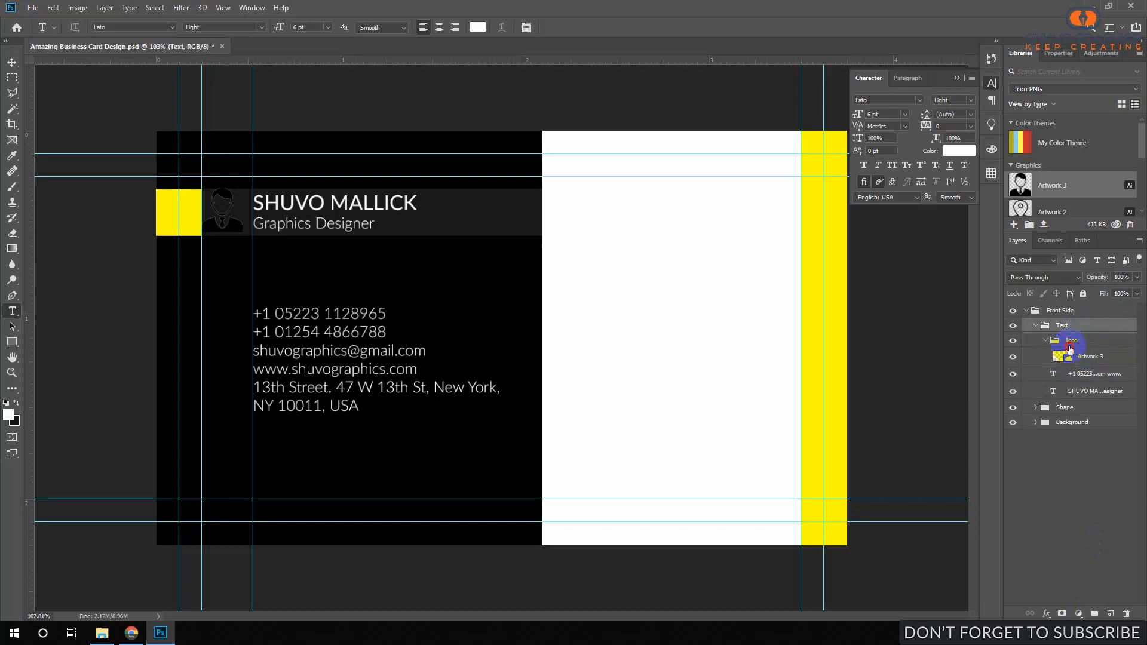
pyautogui.click(1076, 342)
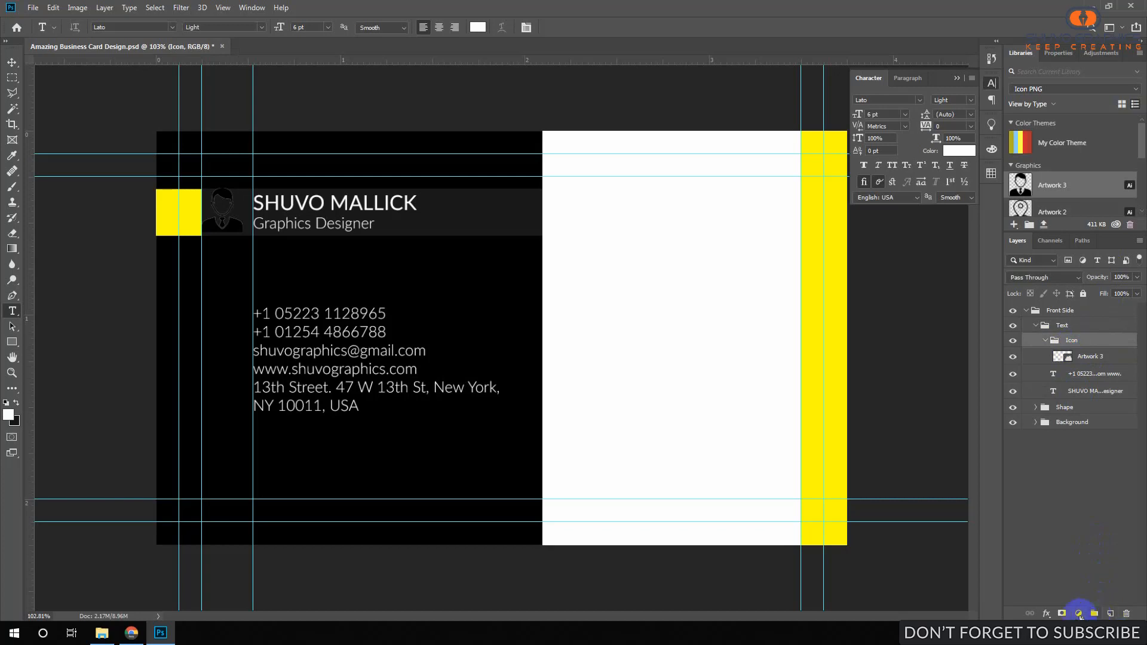
pyautogui.click(1079, 614)
pyautogui.click(1074, 406)
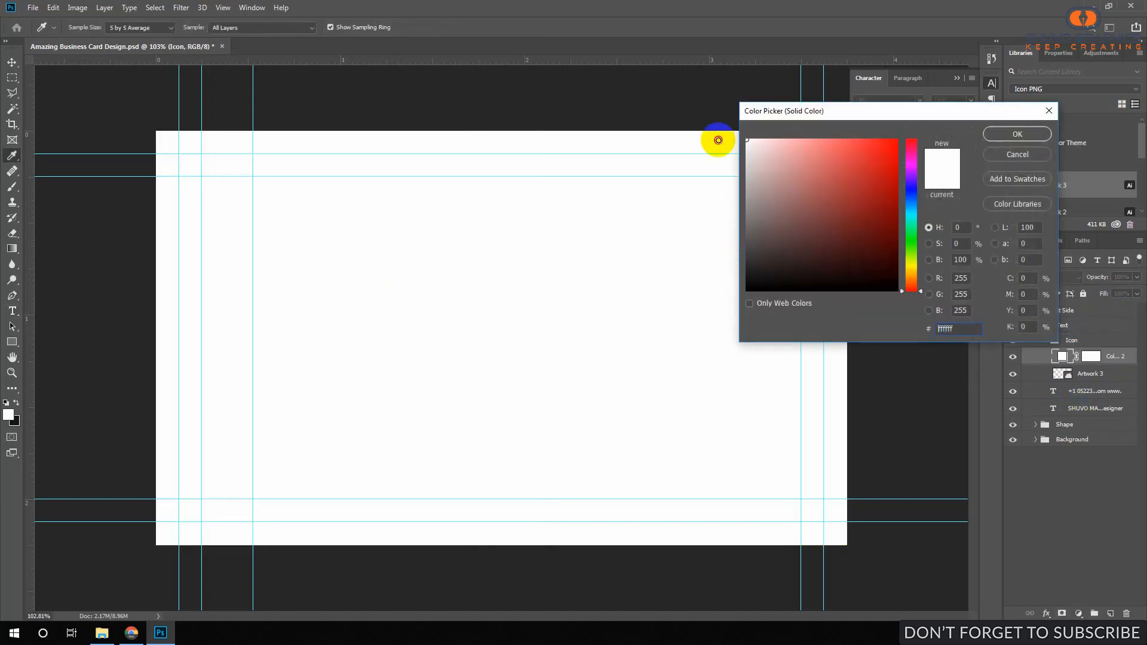
# Accept white for the fill and clip it to the Icon group, turning the icon white.
pyautogui.click(1017, 134)
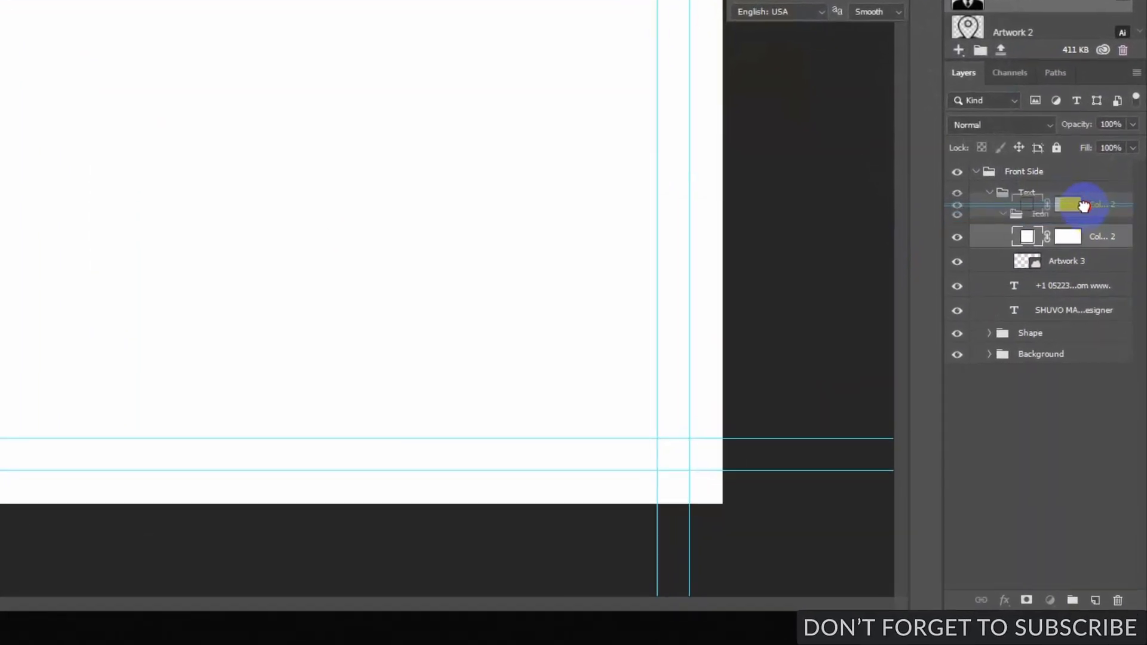
pyautogui.keyDown('alt'); pyautogui.click(1085, 219); pyautogui.keyUp('alt')
pyautogui.click(1056, 232)
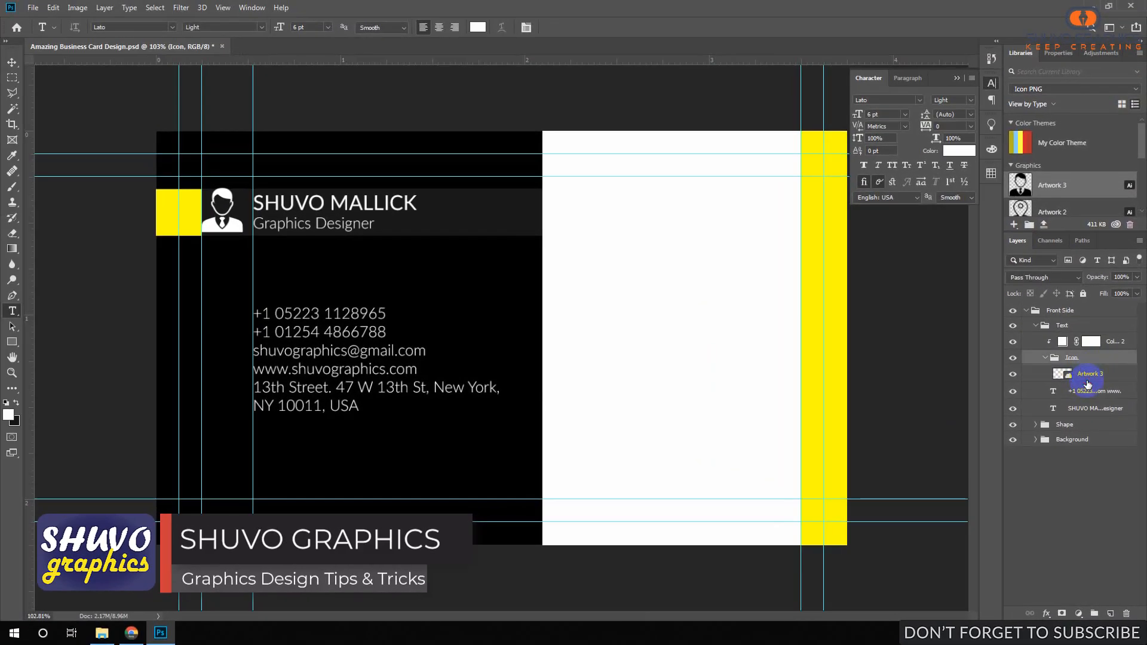
pyautogui.click(1087, 380)
pyautogui.moveTo(239, 211); pyautogui.dragTo(262, 214)
pyautogui.moveTo(388, 235); pyautogui.dragTo(468, 278)
pyautogui.moveTo(378, 323); pyautogui.dragTo(389, 325)
# Move the Artwork 3 icon right and down beside the name, shrinking it to 1.60%.
pyautogui.hotkey('ctrl', 't')
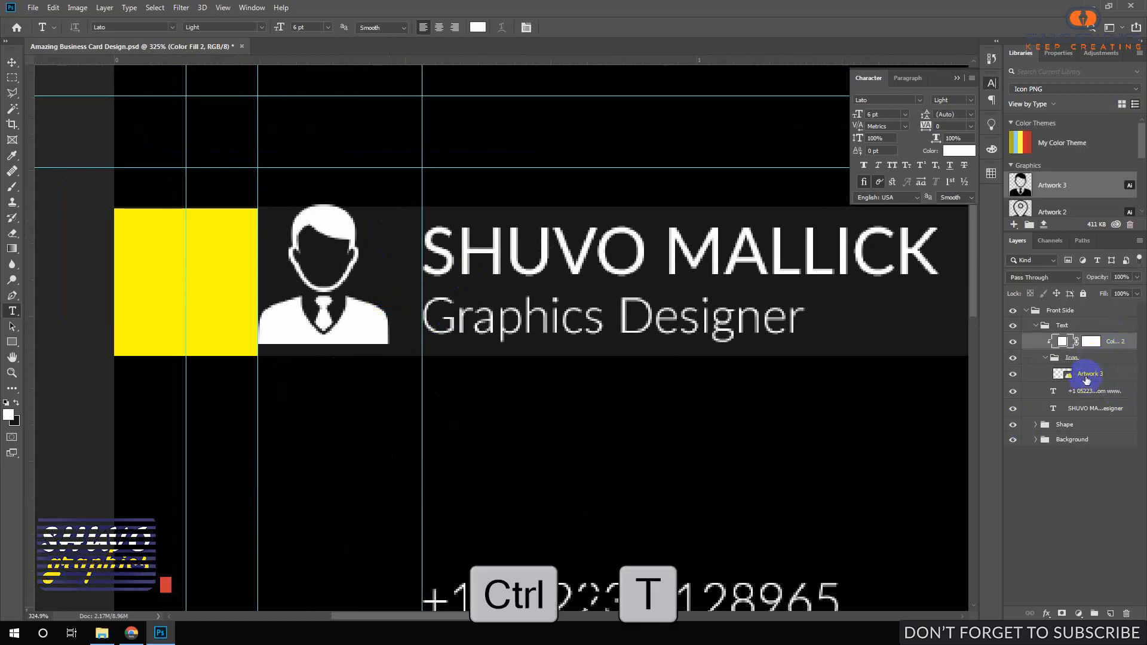
pyautogui.click(1086, 378)
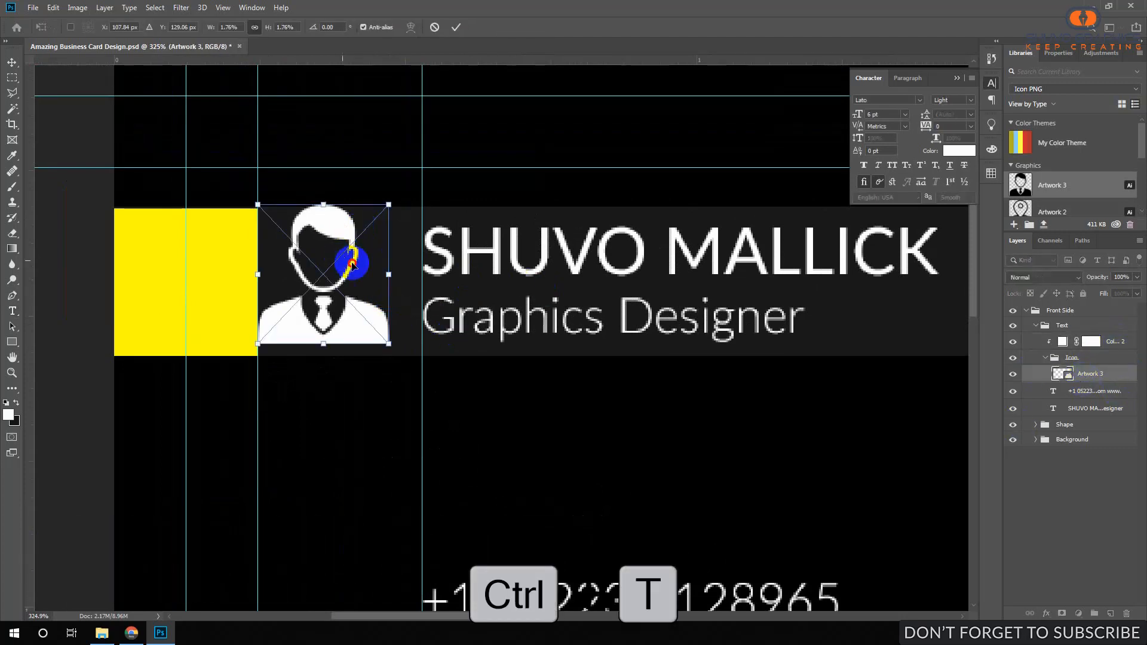
pyautogui.moveTo(353, 257); pyautogui.dragTo(360, 270)
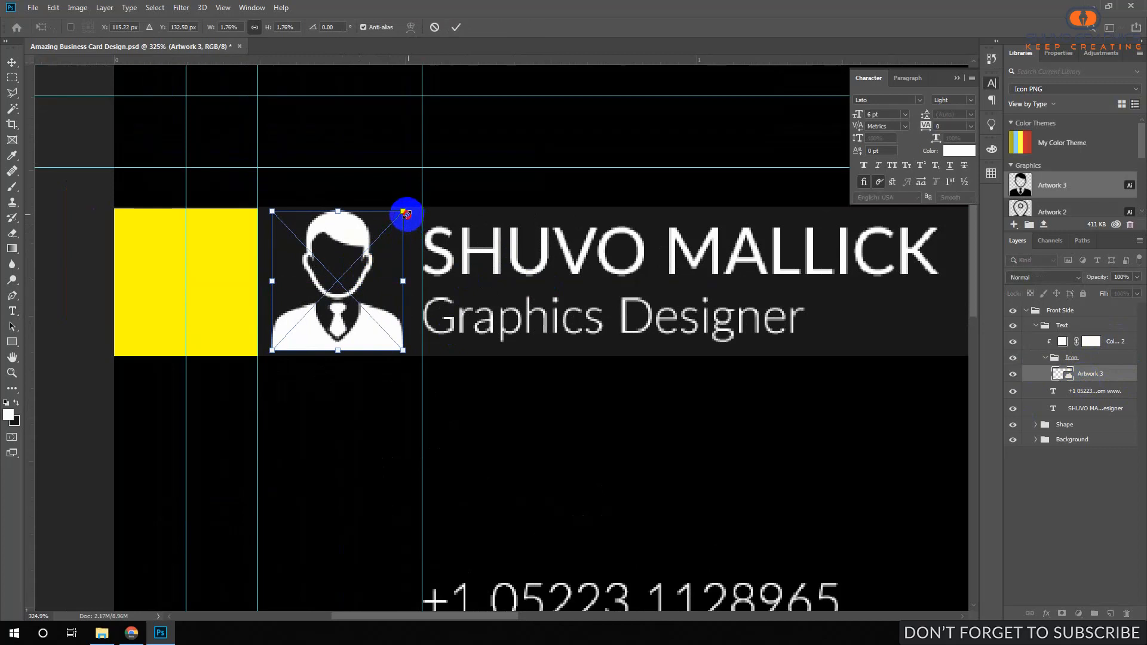
pyautogui.moveTo(402, 213); pyautogui.dragTo(365, 251)
pyautogui.press('Return')
pyautogui.moveTo(420, 325); pyautogui.dragTo(365, 314)
pyautogui.hotkey('ctrl', ';')
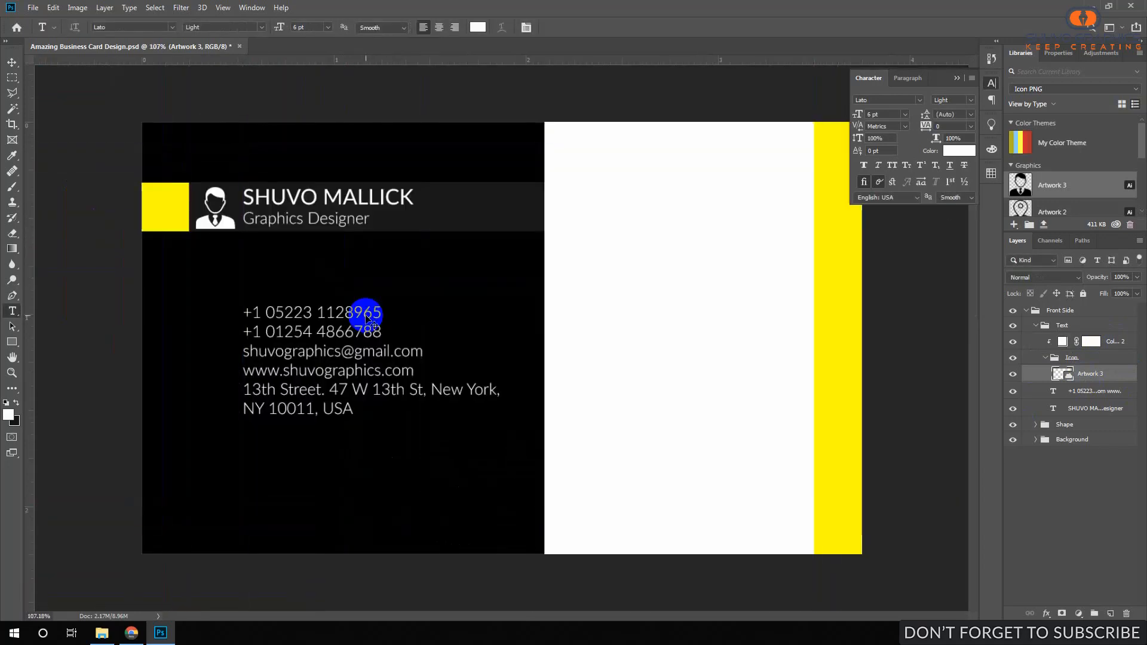
pyautogui.hotkey('ctrl', ';')
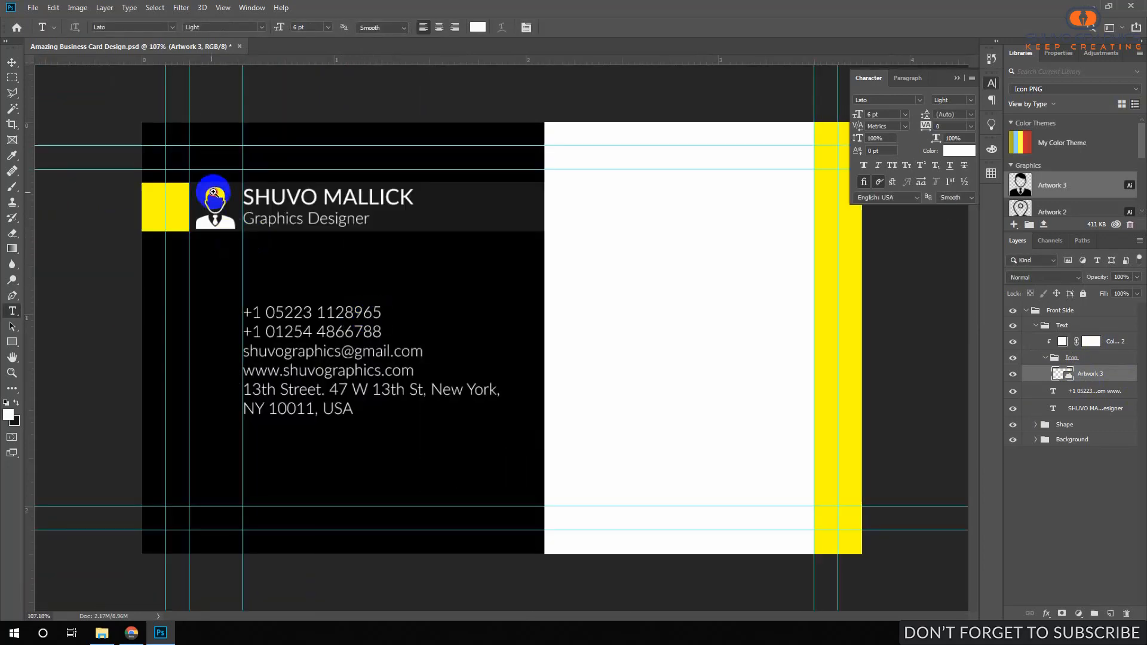
# Scale the Artwork 3 icon down to 1.49% so it fits the name band.
pyautogui.moveTo(214, 190); pyautogui.dragTo(359, 272)
pyautogui.keyDown('ctrl'); pyautogui.click(291, 336); pyautogui.keyUp('ctrl')
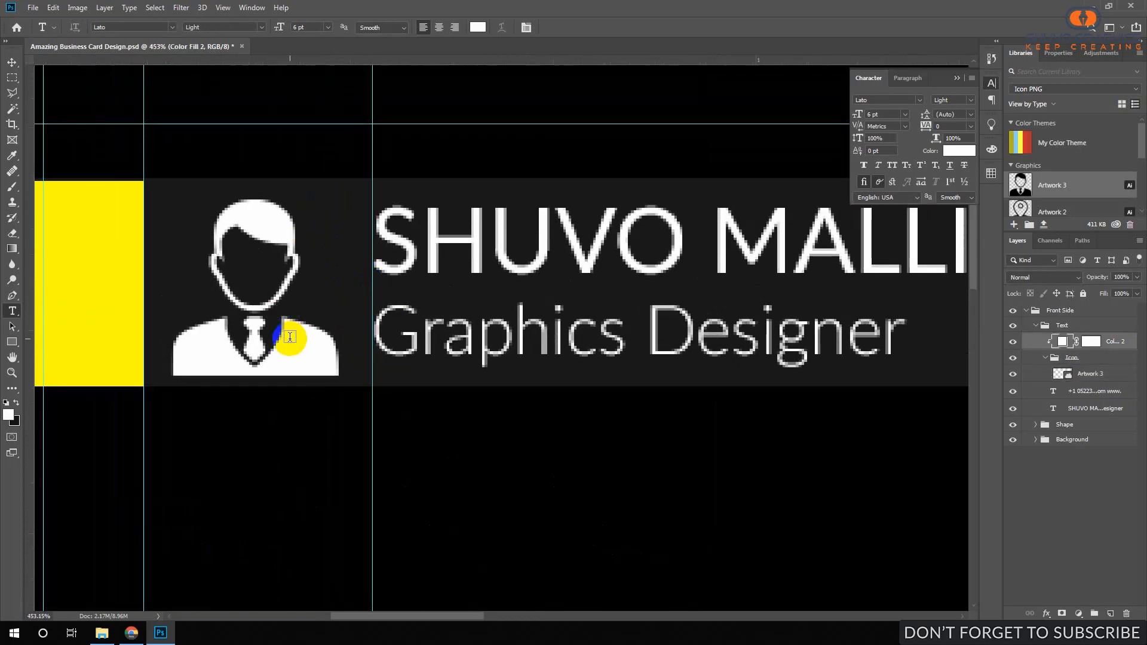
pyautogui.click(563, 239)
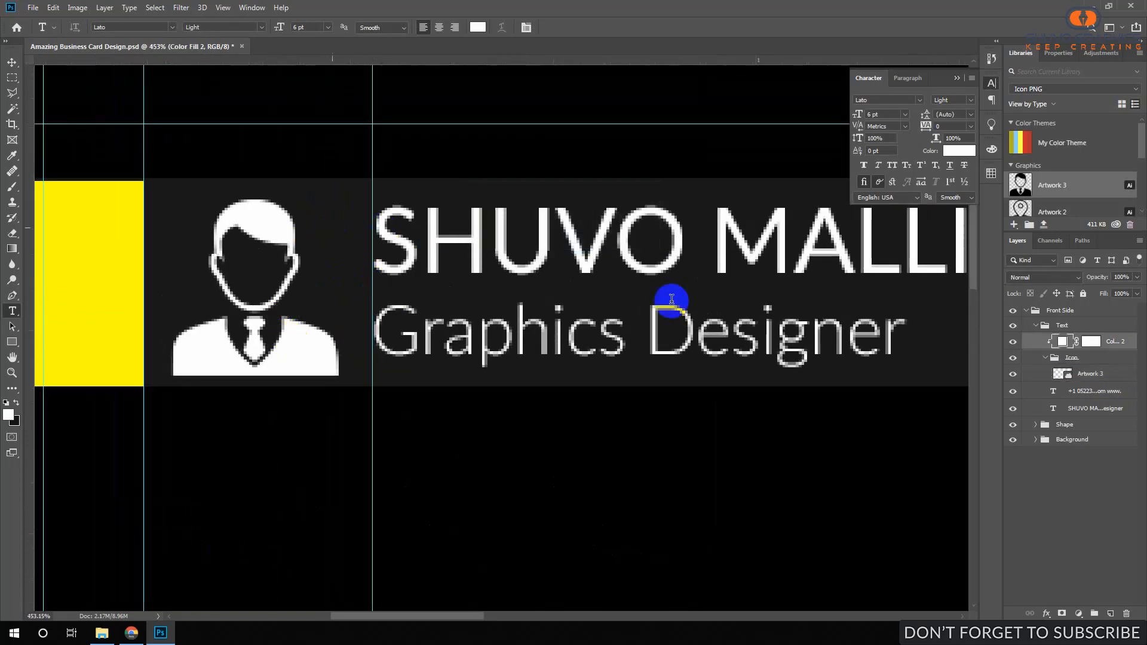
pyautogui.click(1091, 374)
pyautogui.hotkey('ctrl', 't')
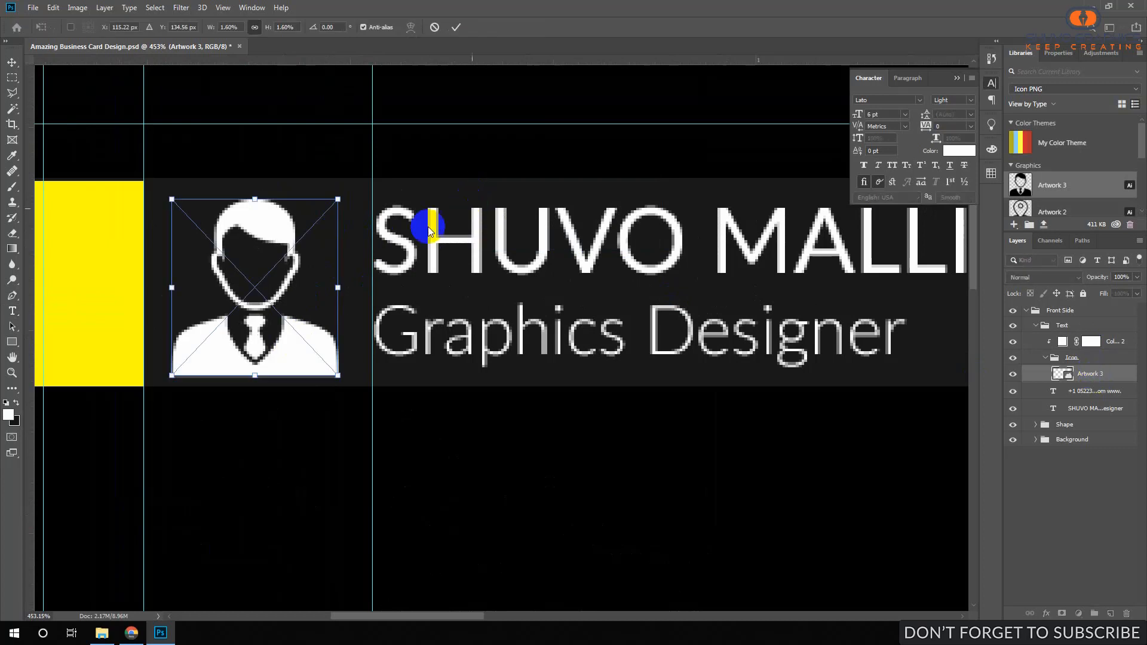
pyautogui.moveTo(330, 198); pyautogui.dragTo(317, 226)
pyautogui.press('Return')
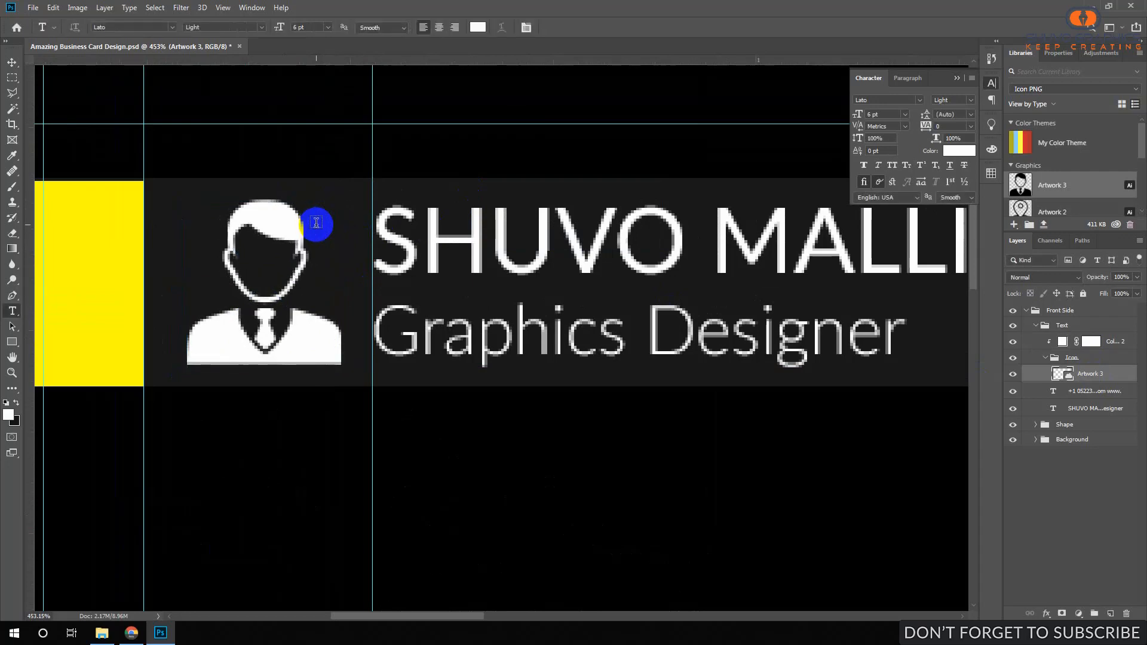
# Collapse the Text group and nudge it a couple of pixels higher.
pyautogui.press('t')
pyautogui.moveTo(376, 276); pyautogui.dragTo(317, 292)
pyautogui.moveTo(434, 390); pyautogui.dragTo(427, 206)
pyautogui.moveTo(459, 265); pyautogui.dragTo(433, 267)
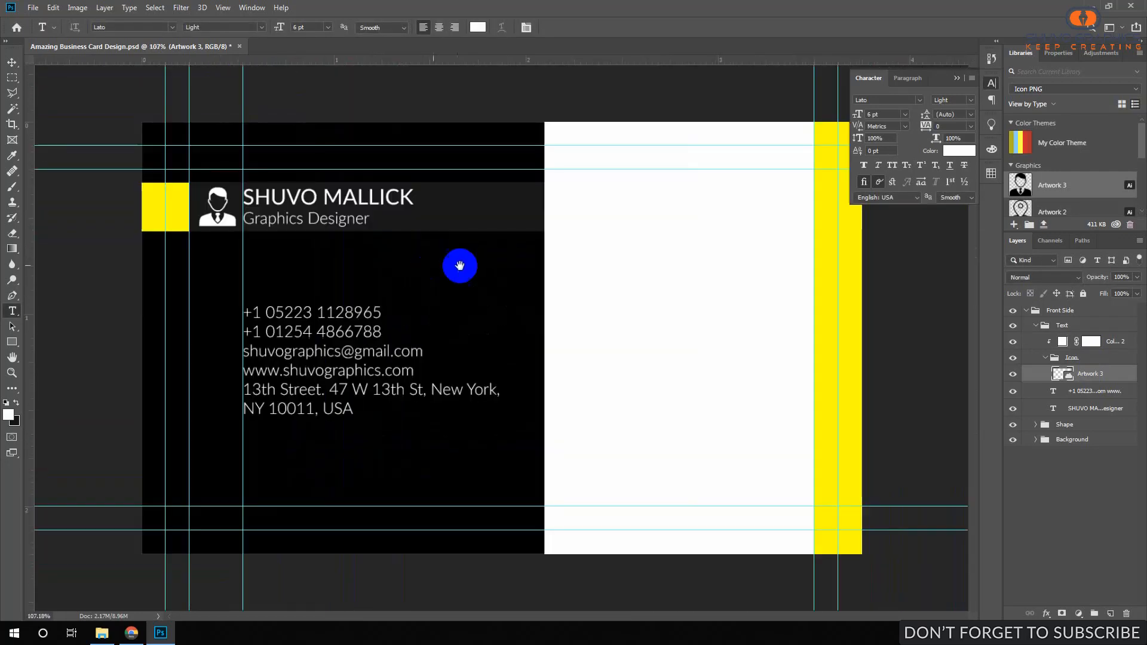
pyautogui.click(1043, 329)
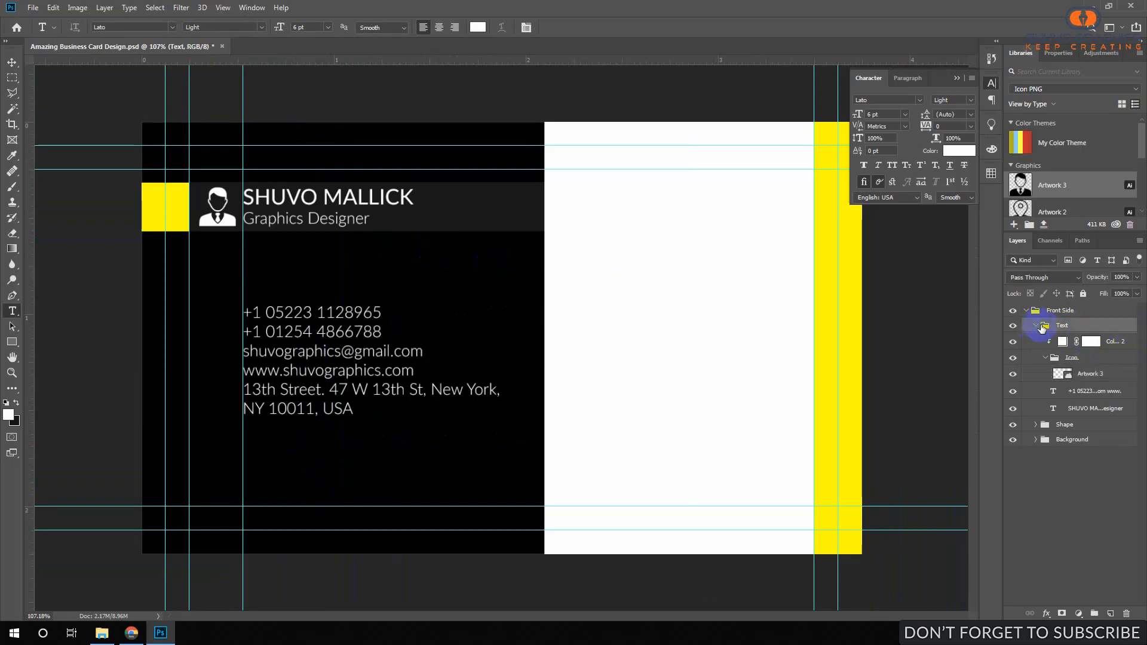
pyautogui.click(1036, 326)
pyautogui.click(1079, 342)
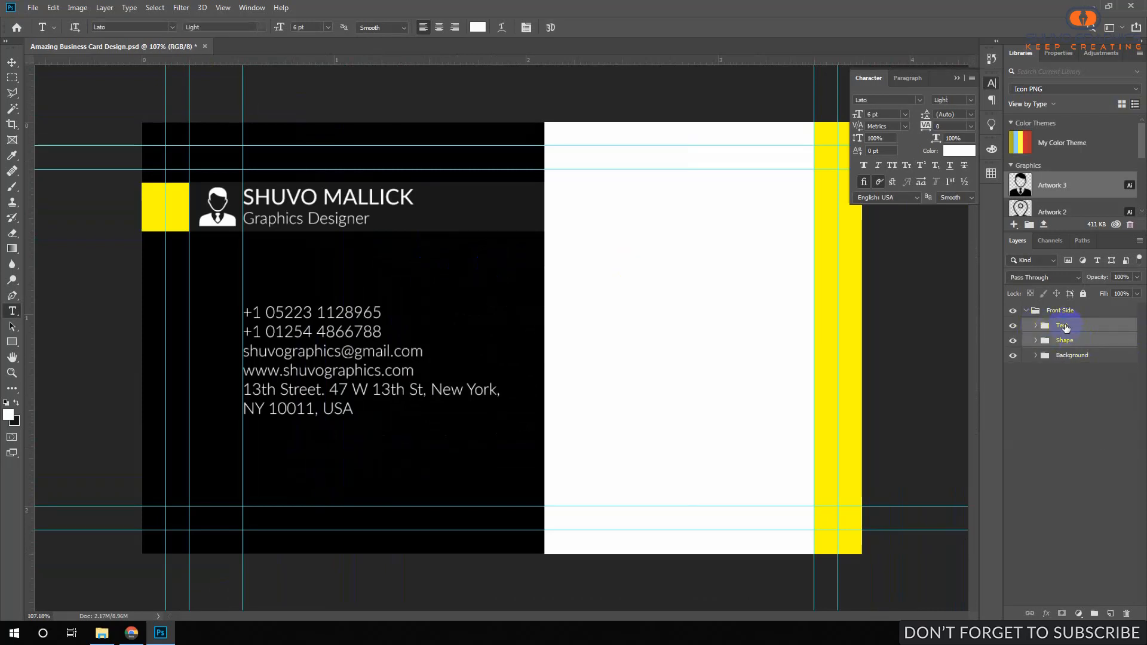
pyautogui.click(1066, 327)
pyautogui.hotkey('ctrl', 'Down')
pyautogui.hotkey('ctrl', 'Down')
pyautogui.hotkey('ctrl', 'Down')
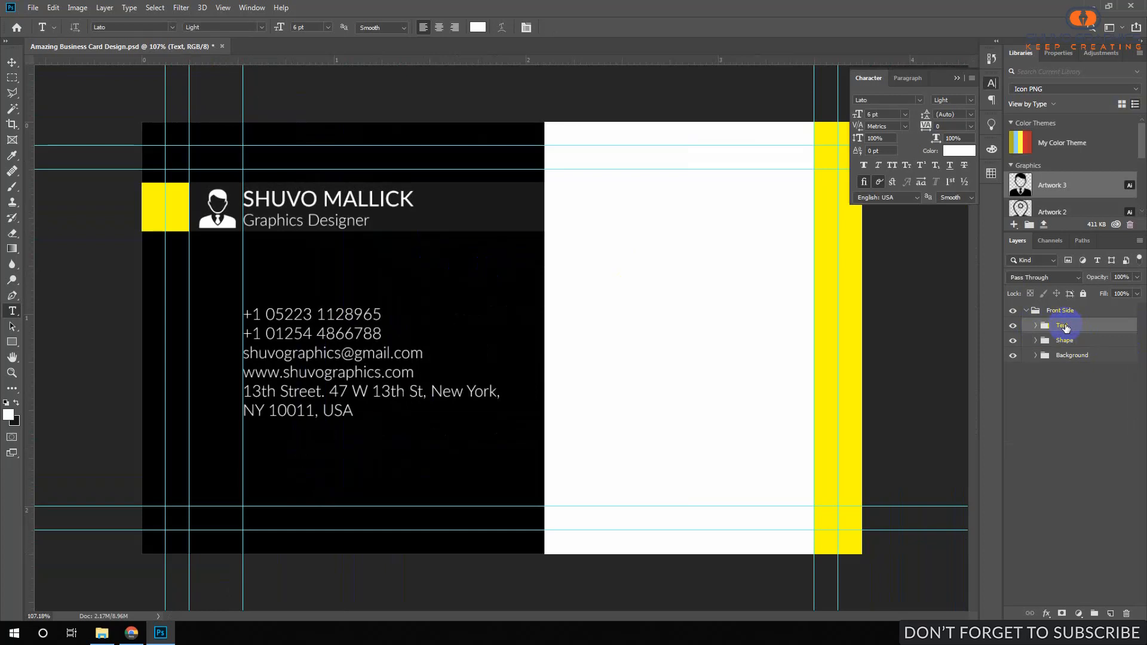
pyautogui.hotkey('ctrl', 'Up')
pyautogui.hotkey('ctrl', 'Up')
pyautogui.hotkey('ctrl', 'Up')
pyautogui.hotkey('ctrl', 'Up')
pyautogui.hotkey('ctrl', 'Up')
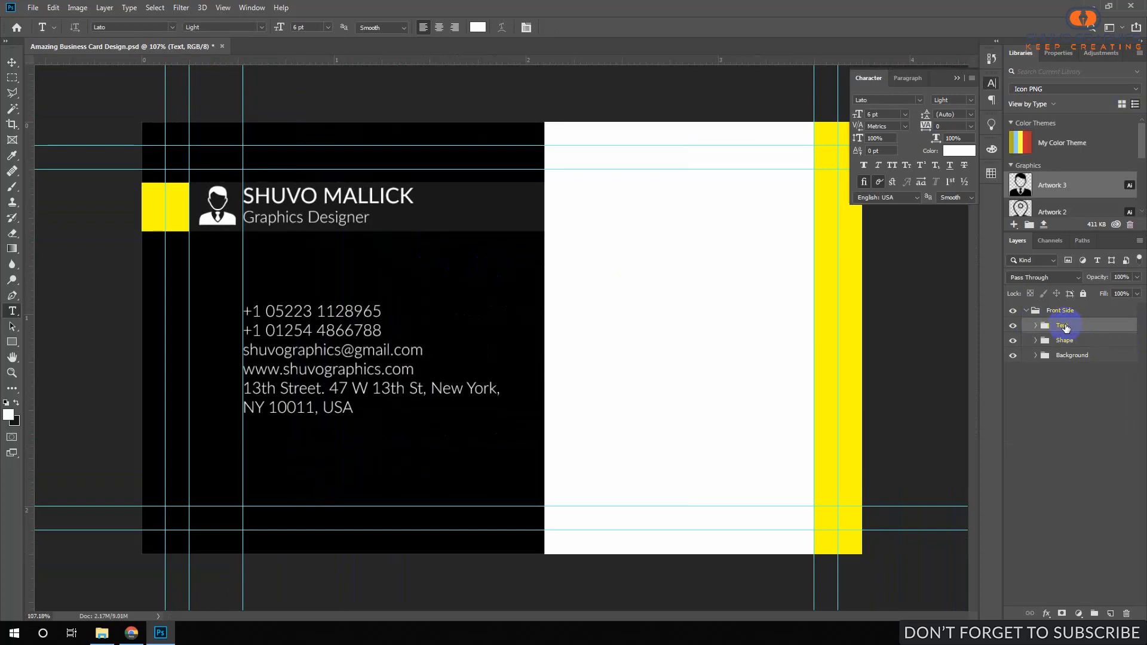
# Nudge the contact text down and show the location and globe icons beside their lines.
pyautogui.hotkey('ctrl', 'Down')
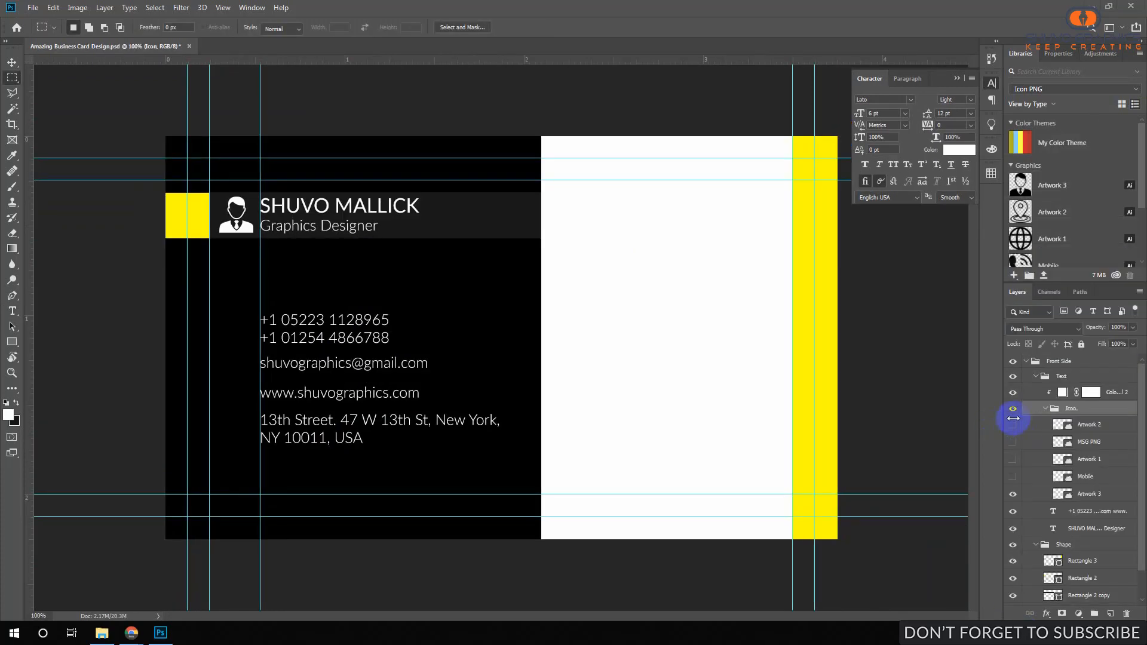
pyautogui.click(1013, 426)
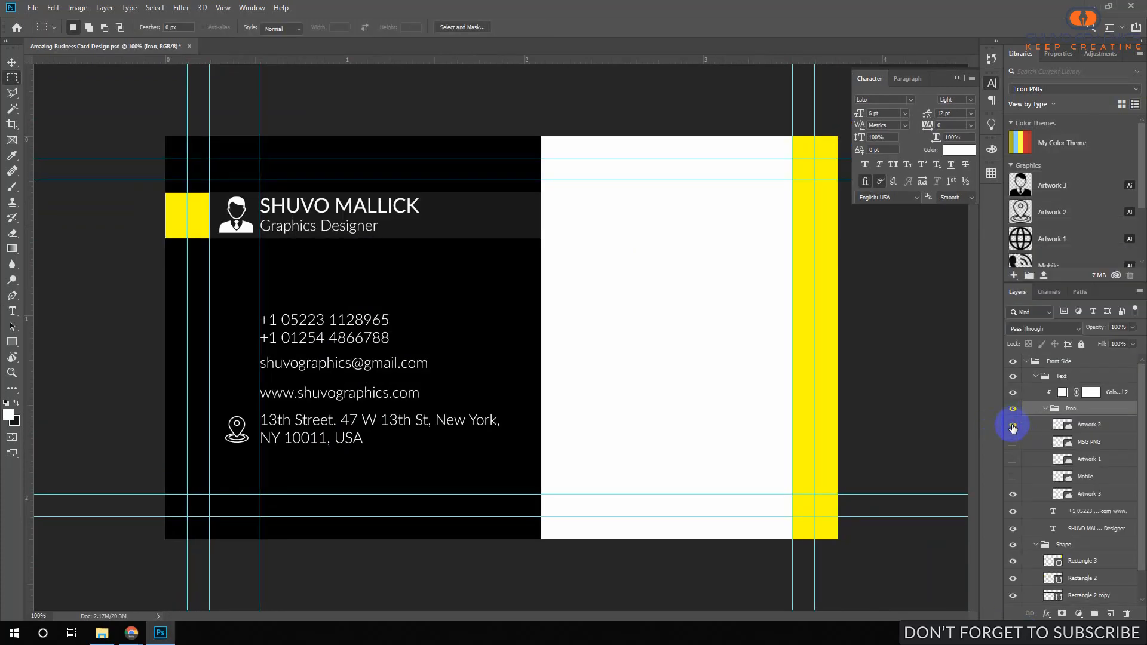
pyautogui.click(1010, 459)
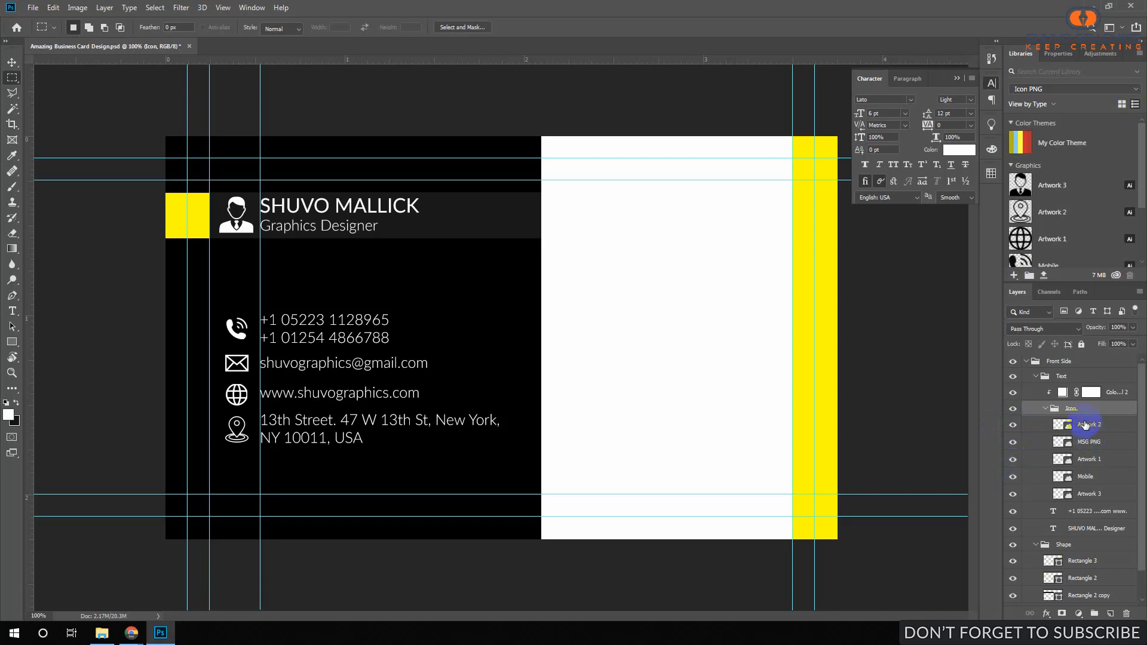
# Check the white icon fill and collapse the Icon, Text and Shape groups.
pyautogui.click(1045, 408)
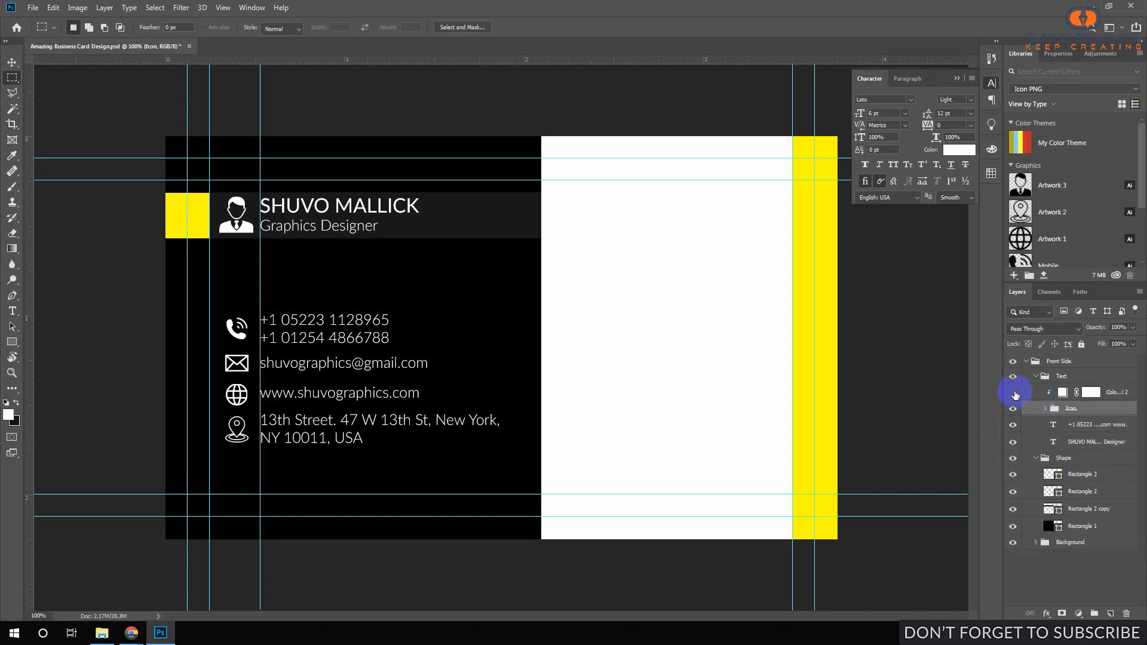
pyautogui.click(1014, 393)
pyautogui.click(1014, 393)
pyautogui.click(1063, 393)
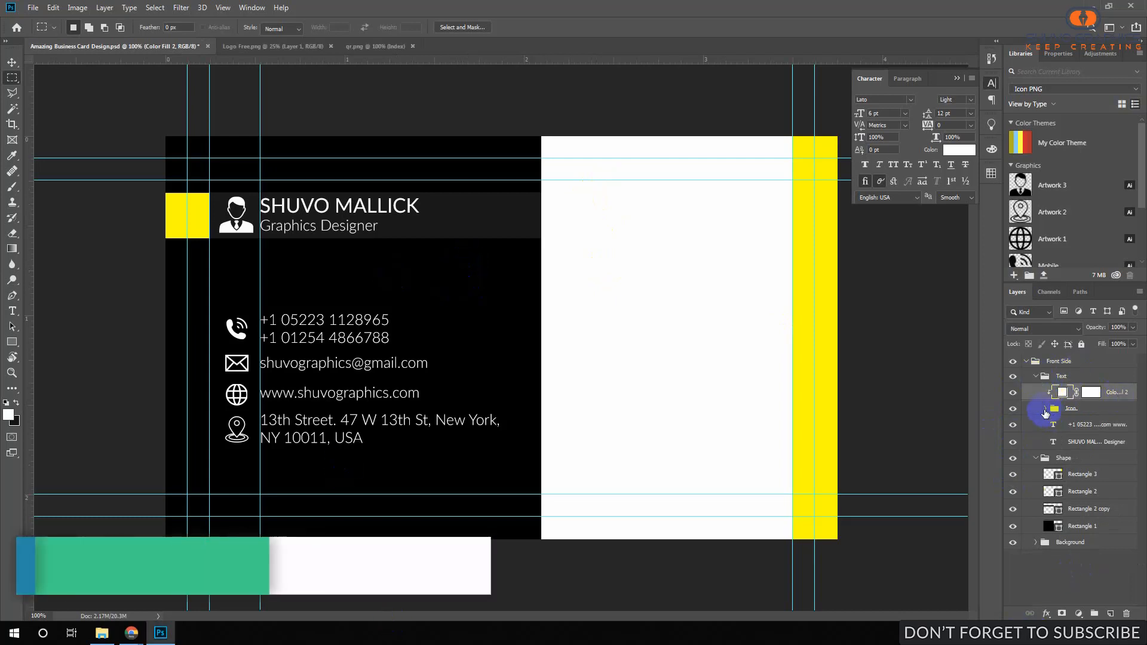
pyautogui.click(1035, 377)
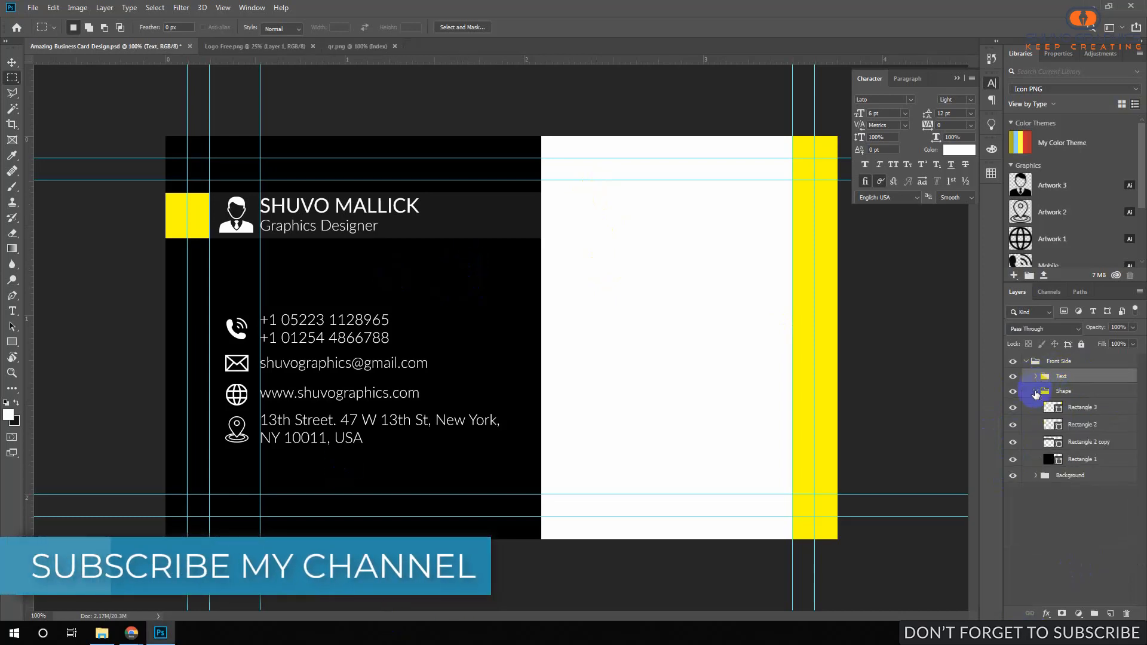
pyautogui.click(1036, 391)
# Copy the whole Logo Free.png image and paste it onto the business card.
pyautogui.click(246, 55)
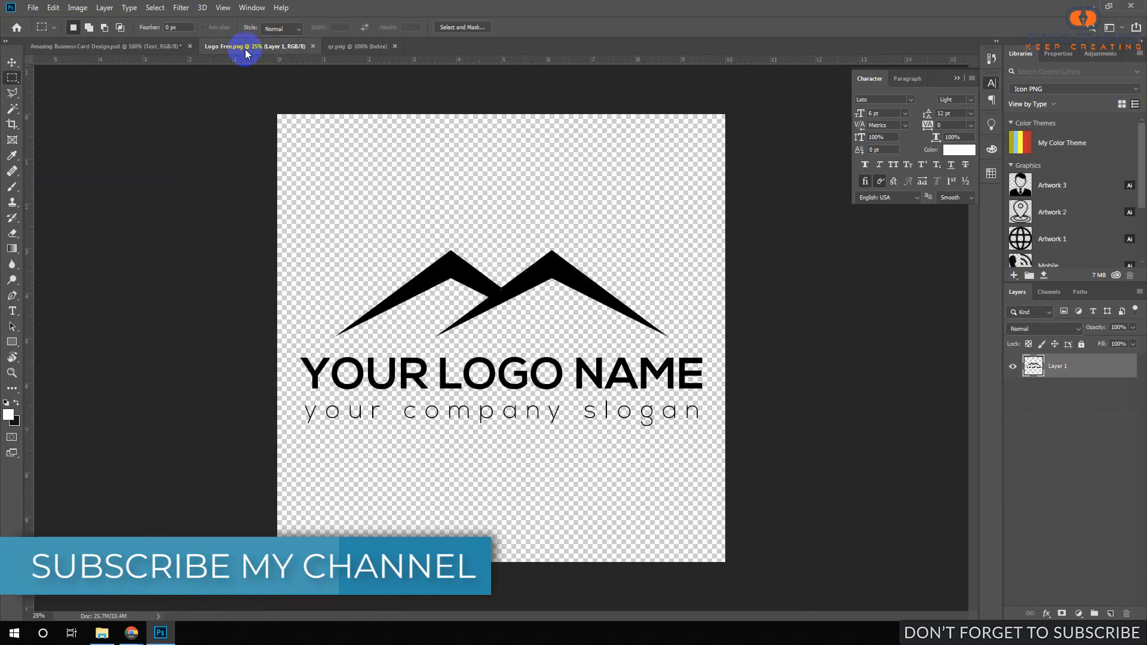
pyautogui.hotkey('ctrl', 'a')
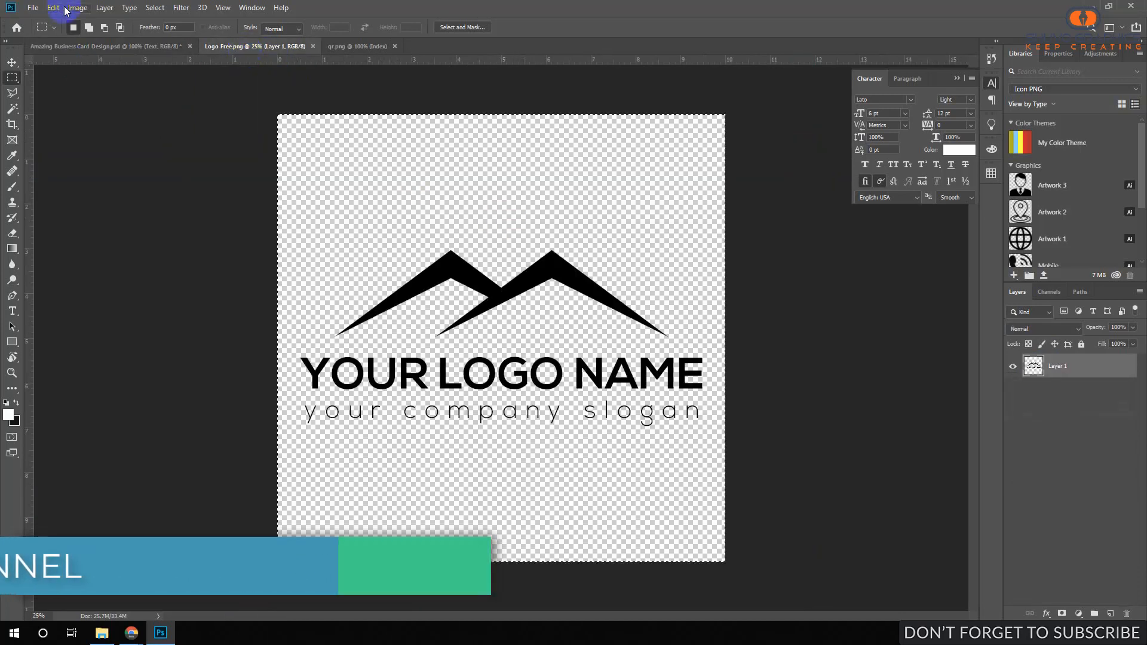
pyautogui.click(53, 7)
pyautogui.click(73, 94)
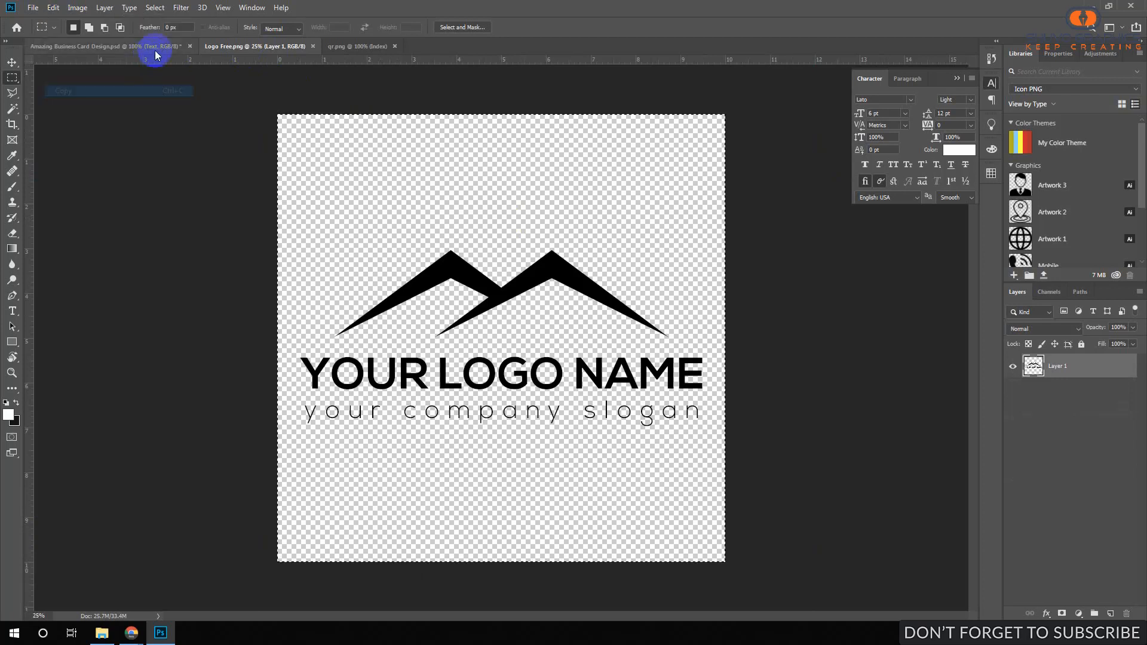
pyautogui.click(157, 48)
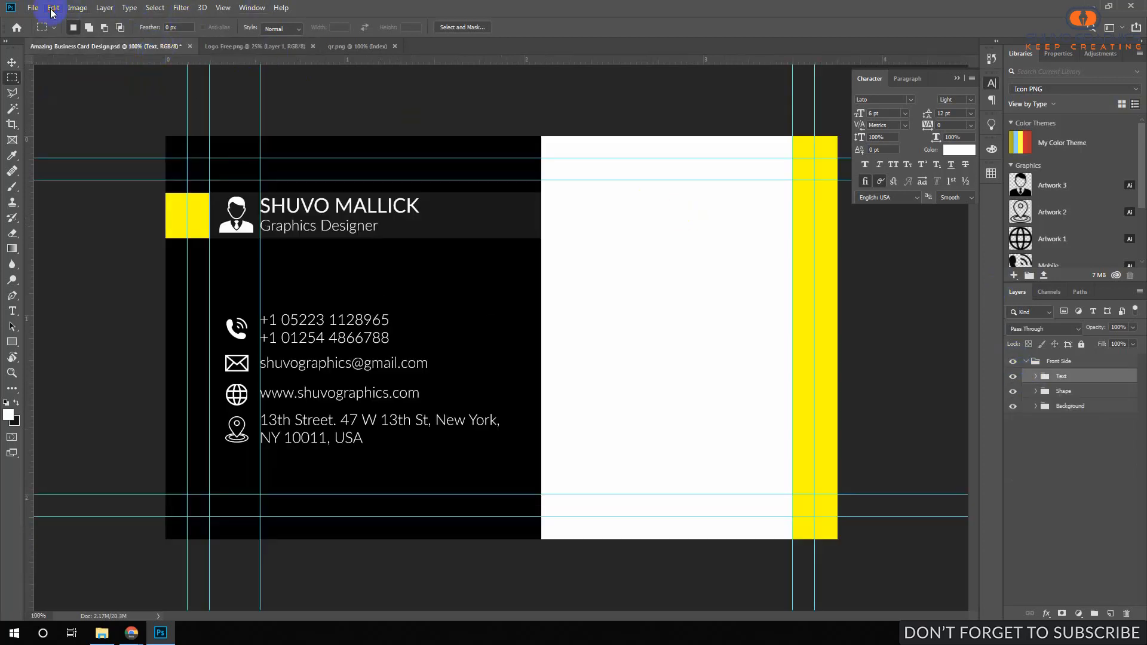
pyautogui.click(53, 7)
pyautogui.click(76, 115)
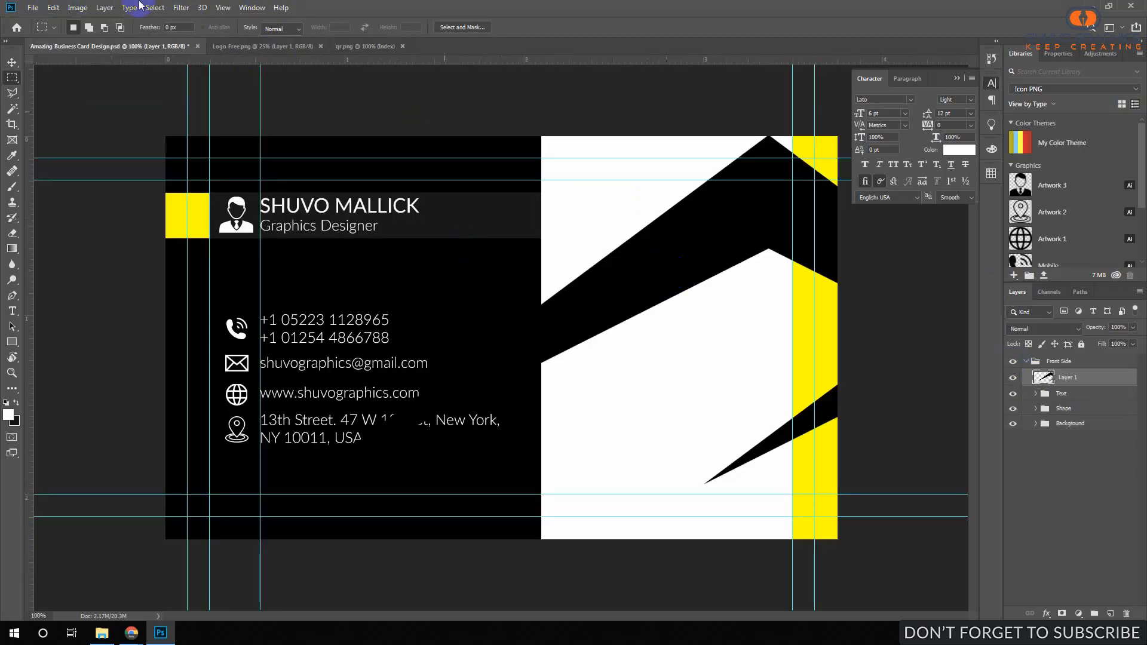
# Shrink the logo to about 11% near the top of the white half, on a layer named Logo.
pyautogui.click(53, 8)
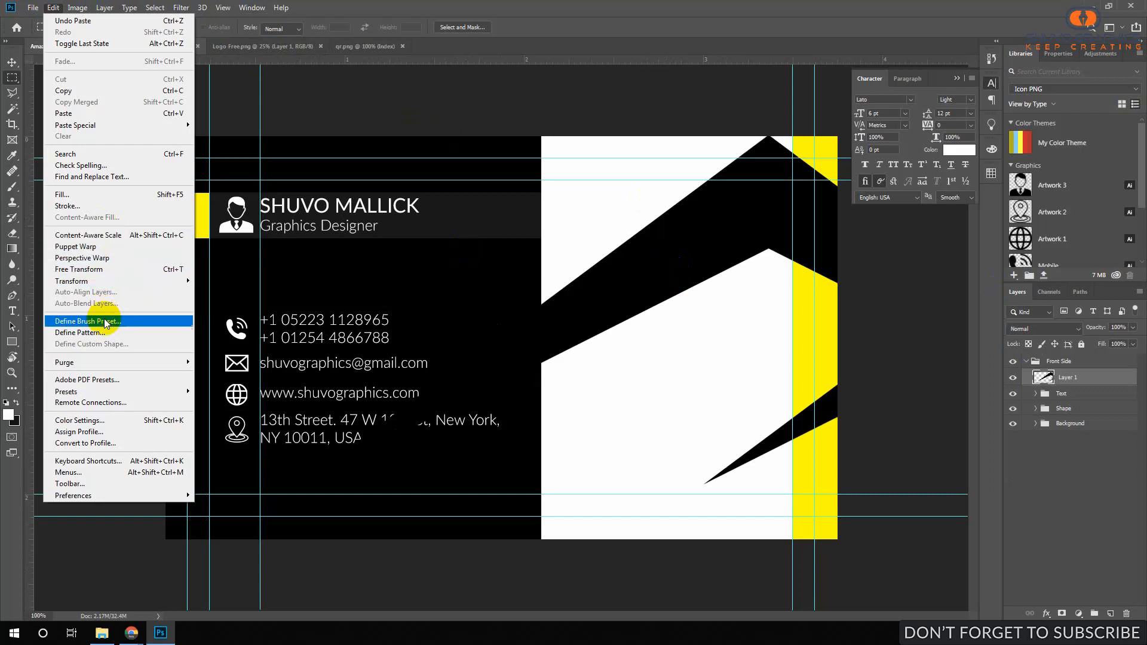
pyautogui.click(145, 269)
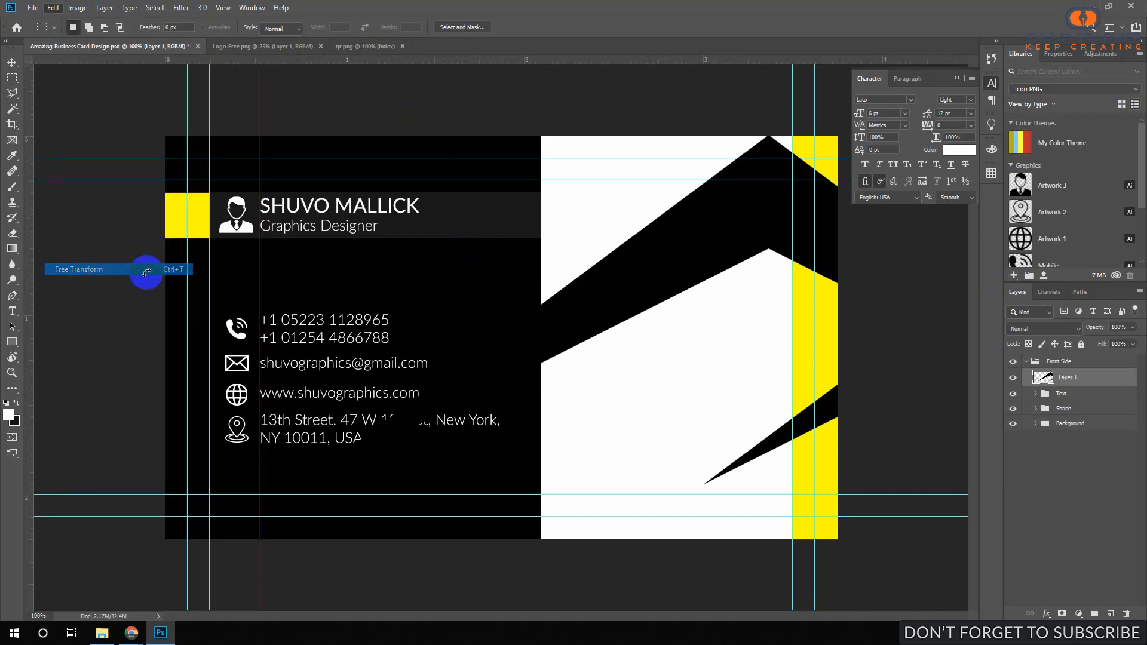
pyautogui.moveTo(164, 136); pyautogui.dragTo(558, 281)
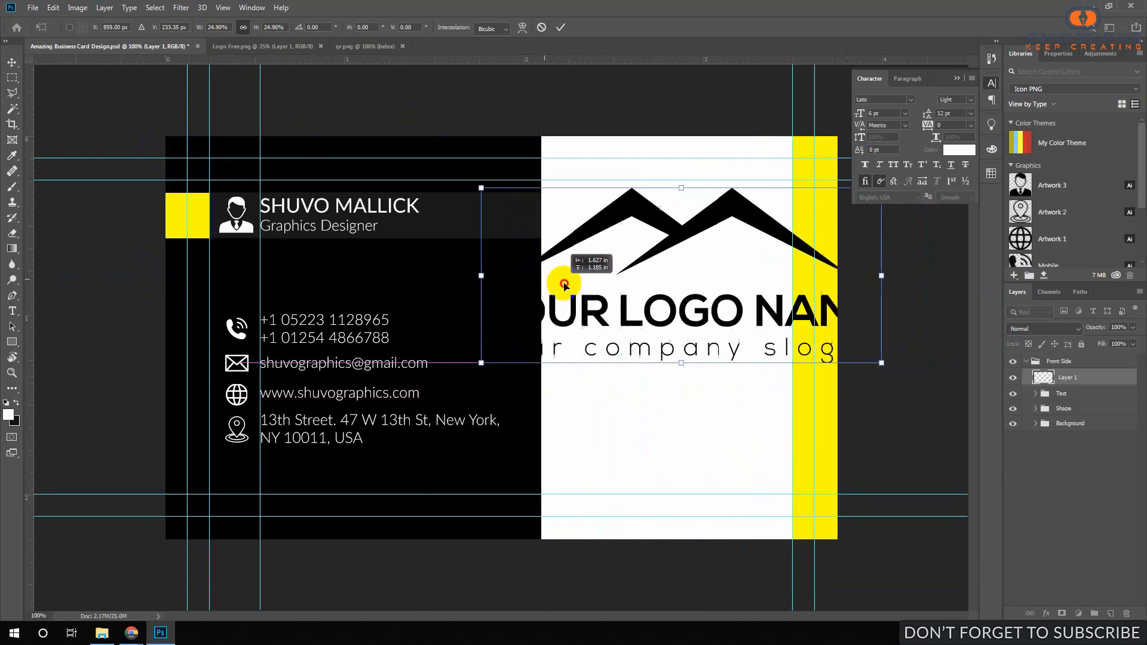
pyautogui.moveTo(683, 188); pyautogui.dragTo(684, 260)
pyautogui.moveTo(773, 228); pyautogui.dragTo(710, 253)
pyautogui.press('Return')
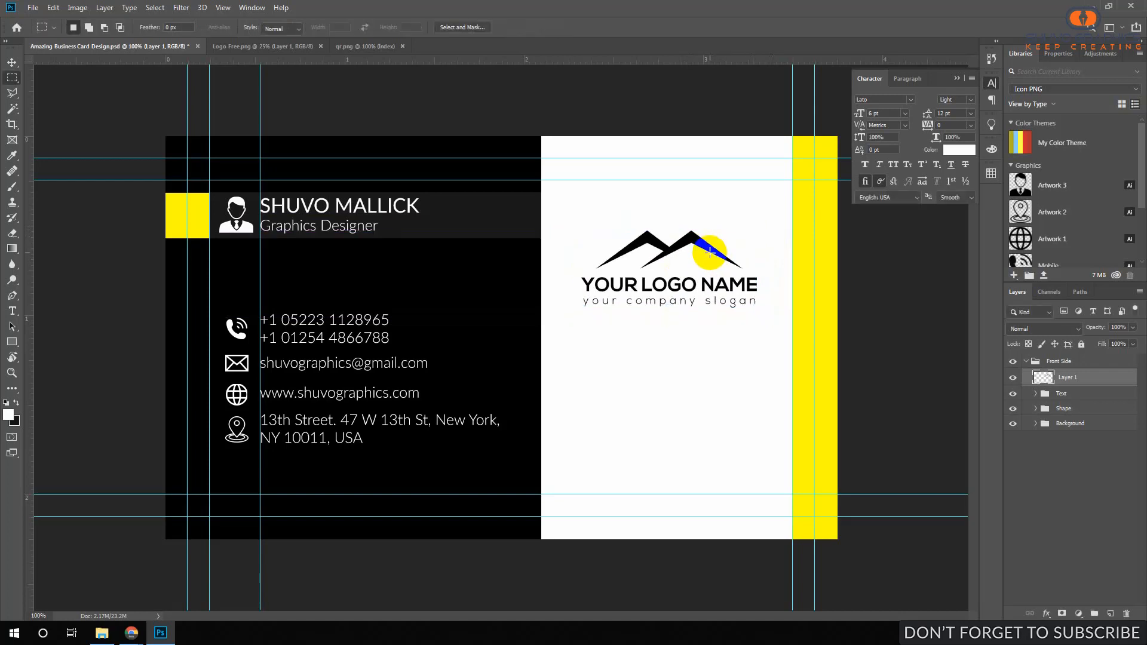
pyautogui.click(881, 276)
# Copy the whole qr.png image and paste it into the business card.
pyautogui.click(370, 46)
pyautogui.click(97, 50)
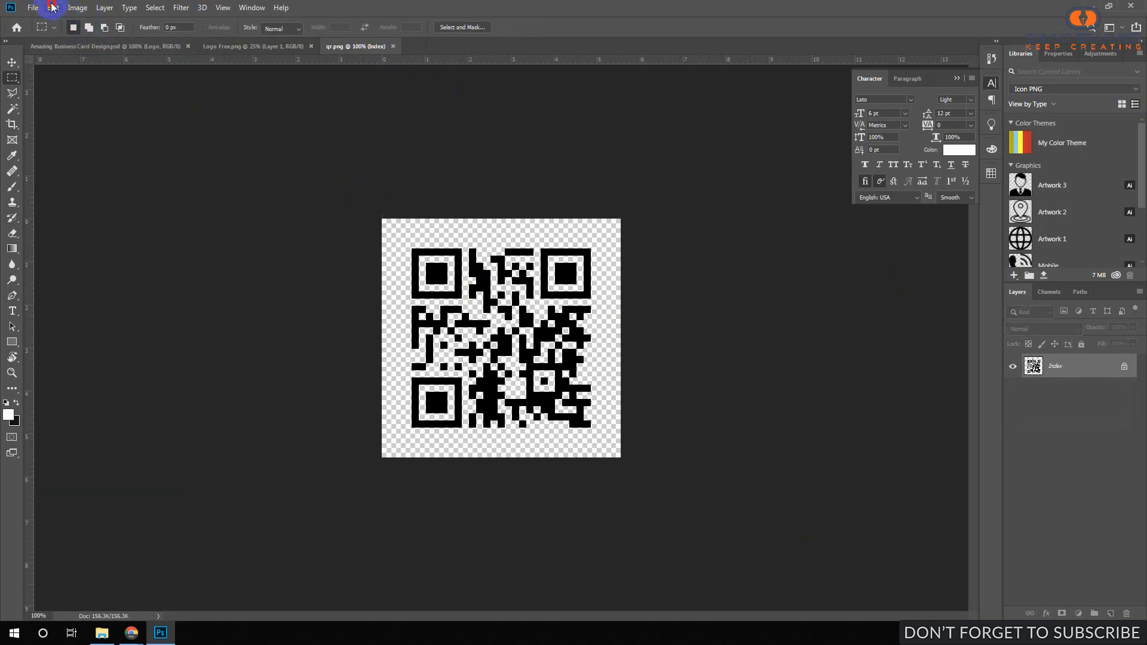
pyautogui.click(52, 7)
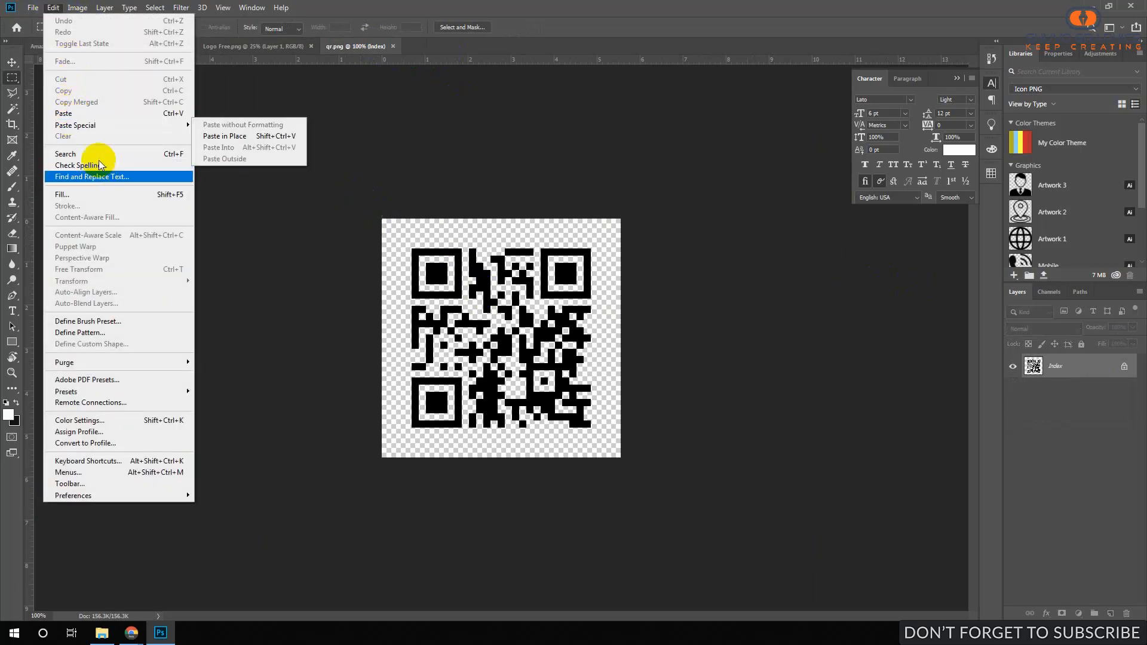
pyautogui.click(389, 197)
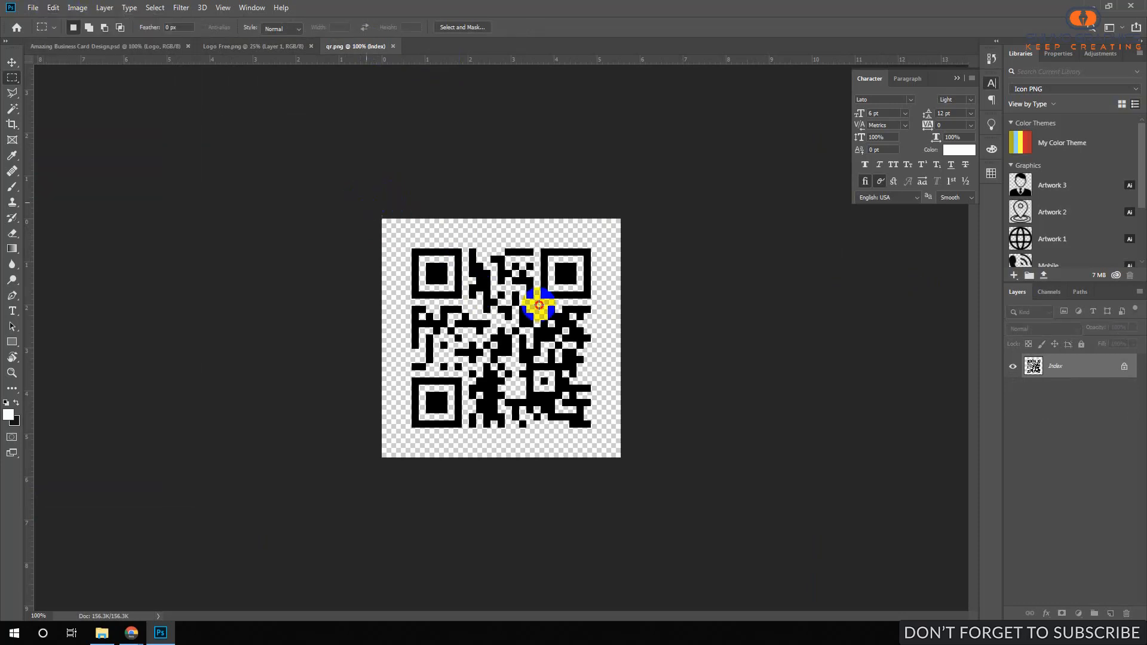
pyautogui.moveTo(539, 305); pyautogui.dragTo(791, 556)
pyautogui.click(53, 7)
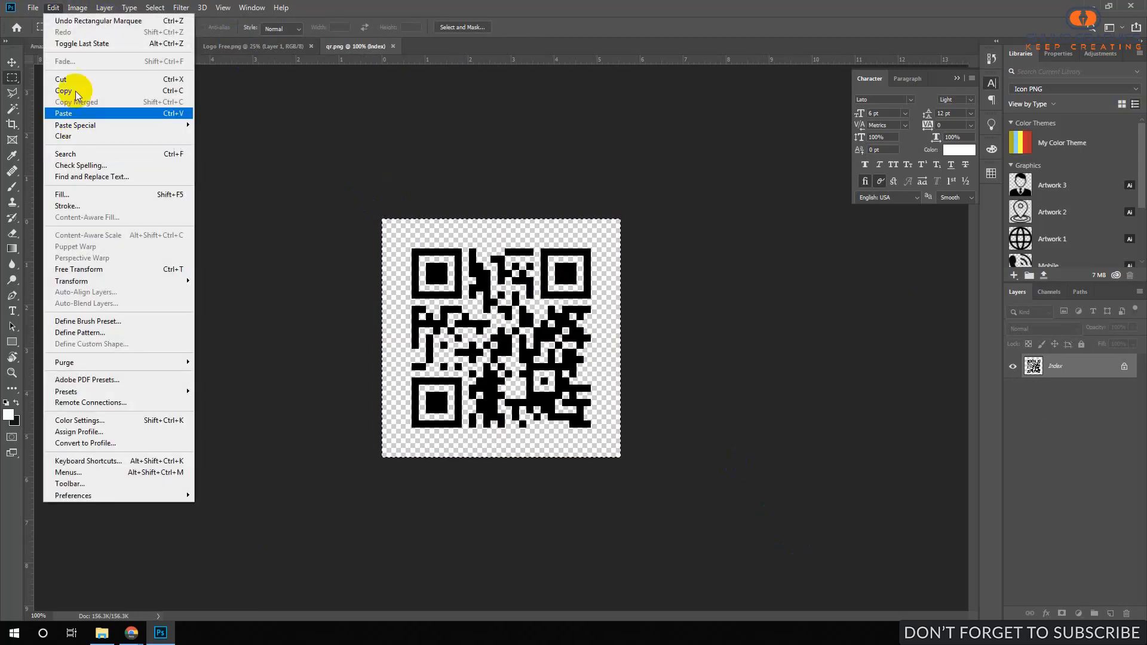
pyautogui.click(52, 92)
pyautogui.click(176, 46)
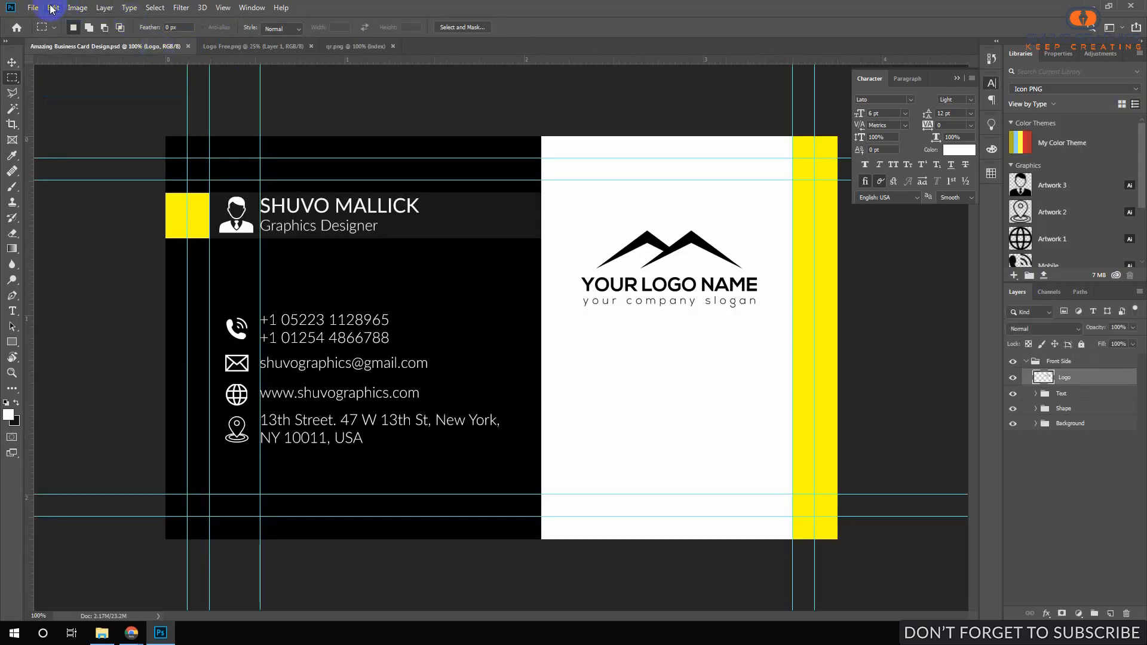
pyautogui.click(52, 7)
pyautogui.click(72, 112)
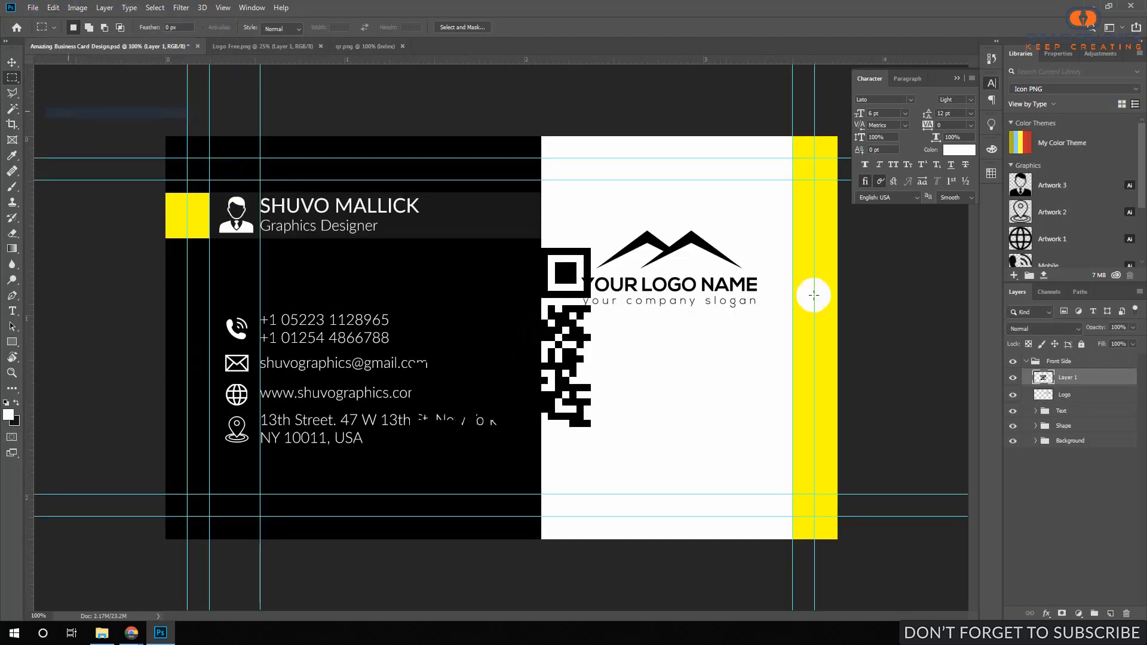
# Scale the QR code to about 64% and place it beneath the logo on the white half.
pyautogui.click(46, 14)
pyautogui.click(83, 269)
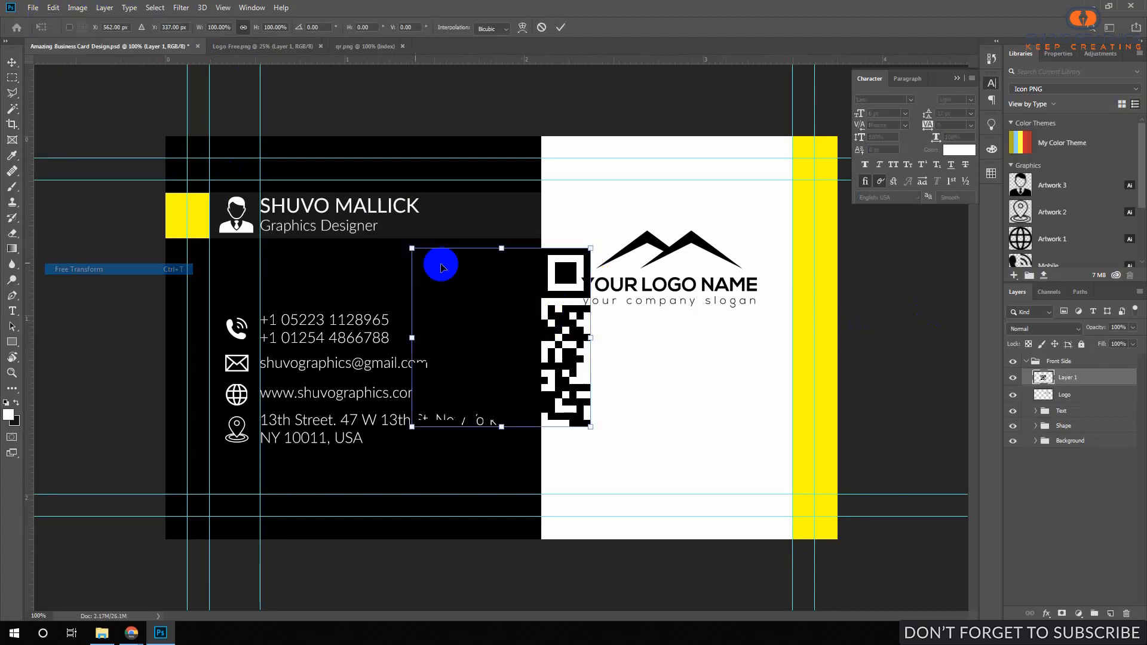
pyautogui.moveTo(441, 268); pyautogui.dragTo(691, 397)
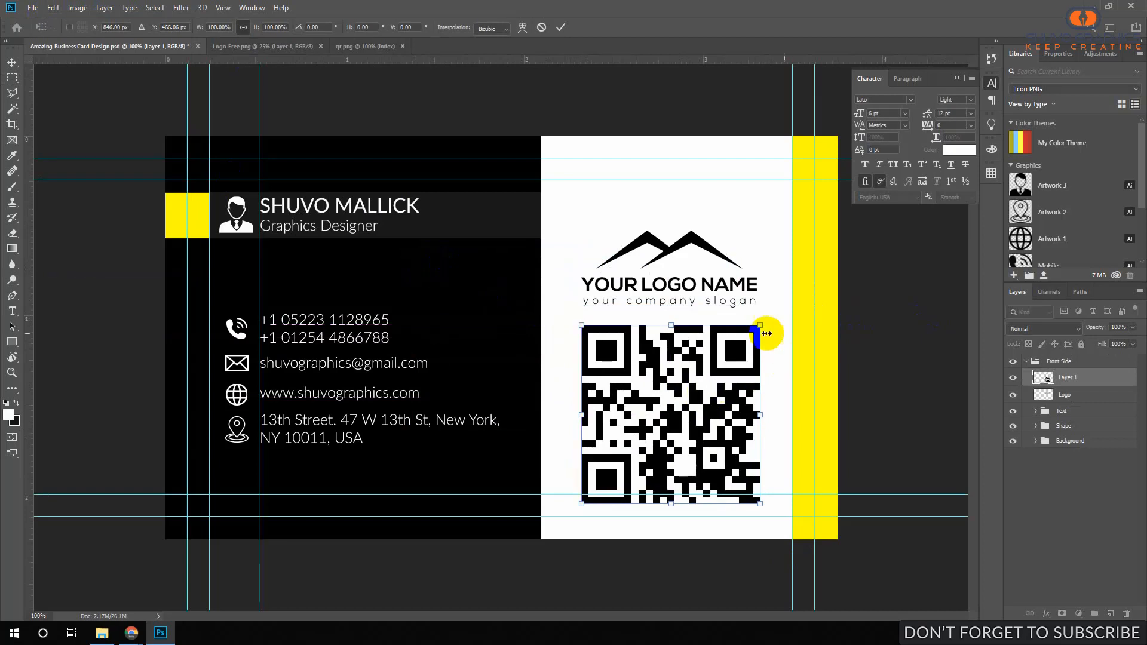
pyautogui.moveTo(760, 326); pyautogui.dragTo(729, 357)
pyautogui.moveTo(671, 415); pyautogui.dragTo(676, 353)
pyautogui.press('Return')
pyautogui.hotkey('ctrl', '0')
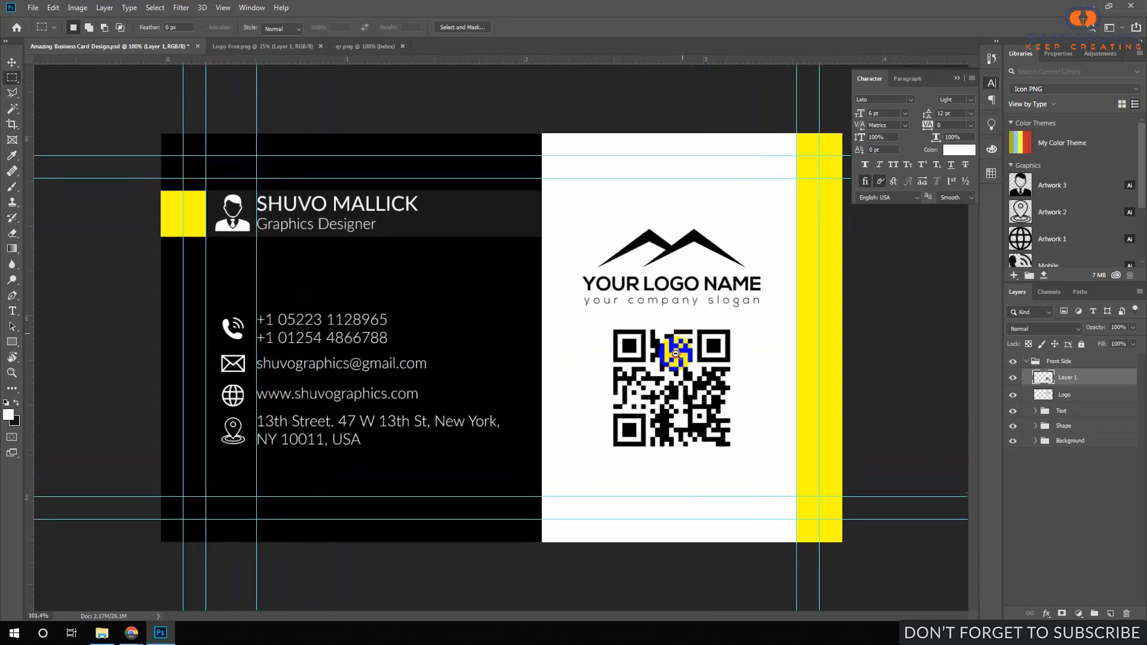
# Select the QR code's corner squares by colour.
pyautogui.click(1053, 474)
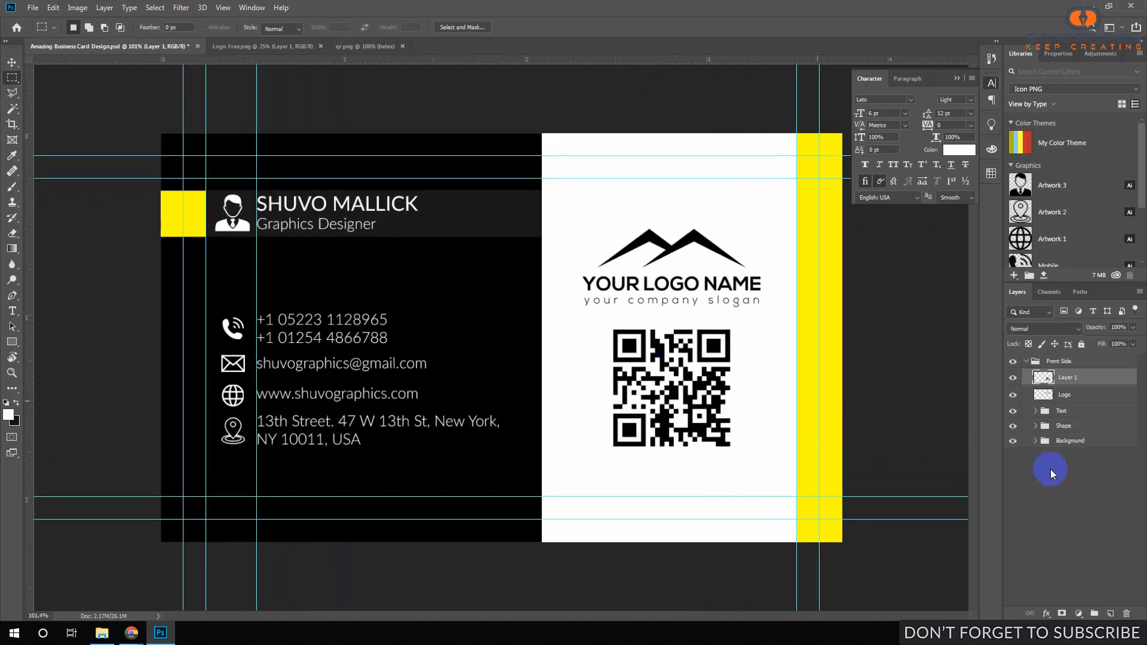
pyautogui.click(12, 109)
pyautogui.click(632, 346)
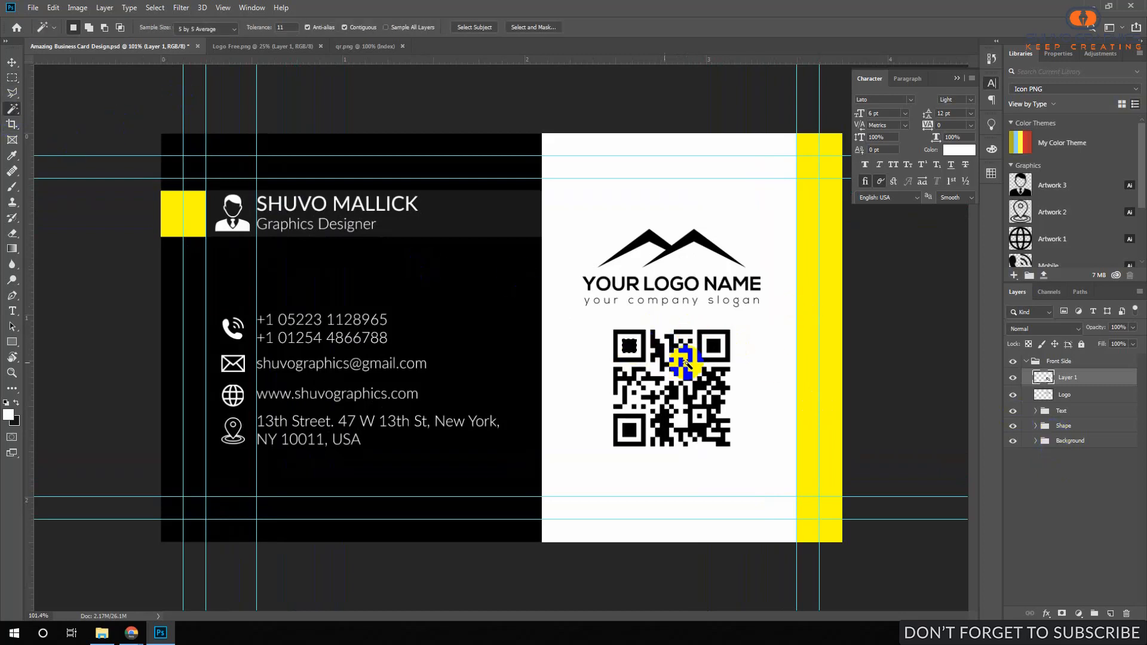
pyautogui.keyDown('shift'); pyautogui.click(659, 406); pyautogui.keyUp('shift')
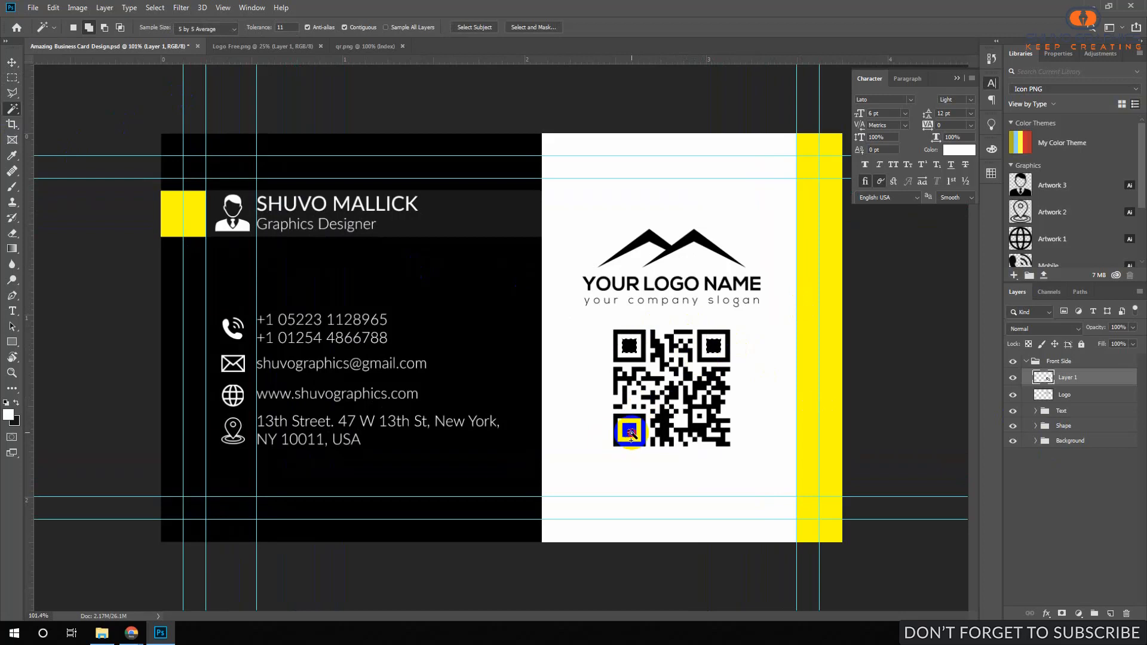
# Fill the corner selections with red #c0261a on a new Layer 2 above Layer 1.
pyautogui.click(9, 418)
pyautogui.click(810, 422)
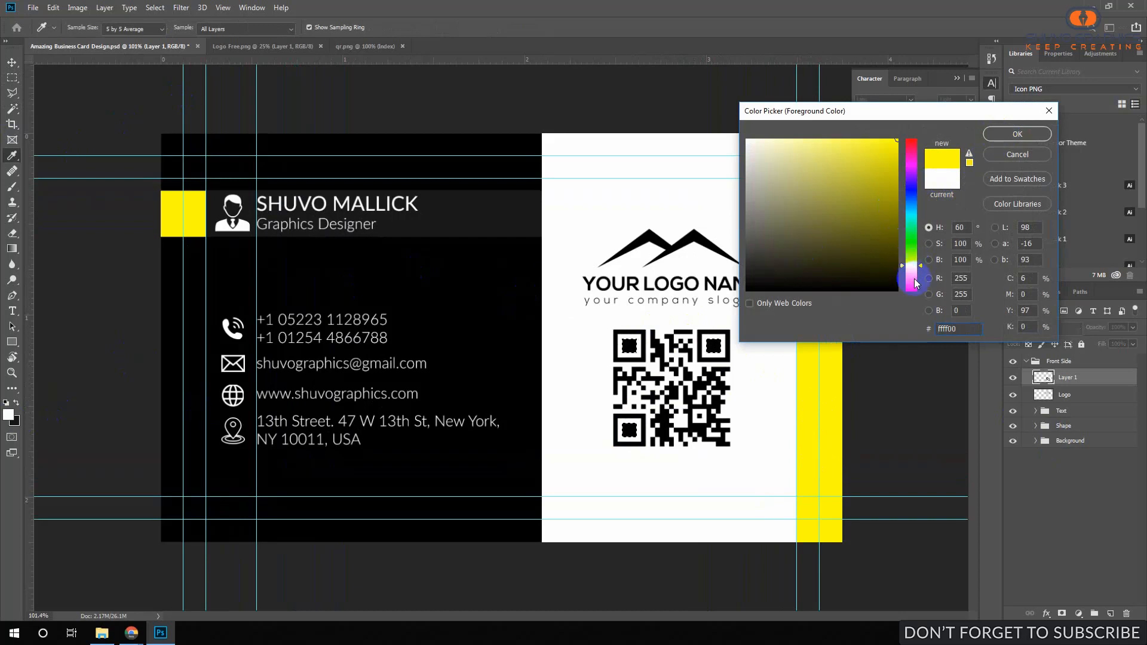
pyautogui.moveTo(916, 284); pyautogui.dragTo(913, 291)
pyautogui.moveTo(890, 191); pyautogui.dragTo(869, 165)
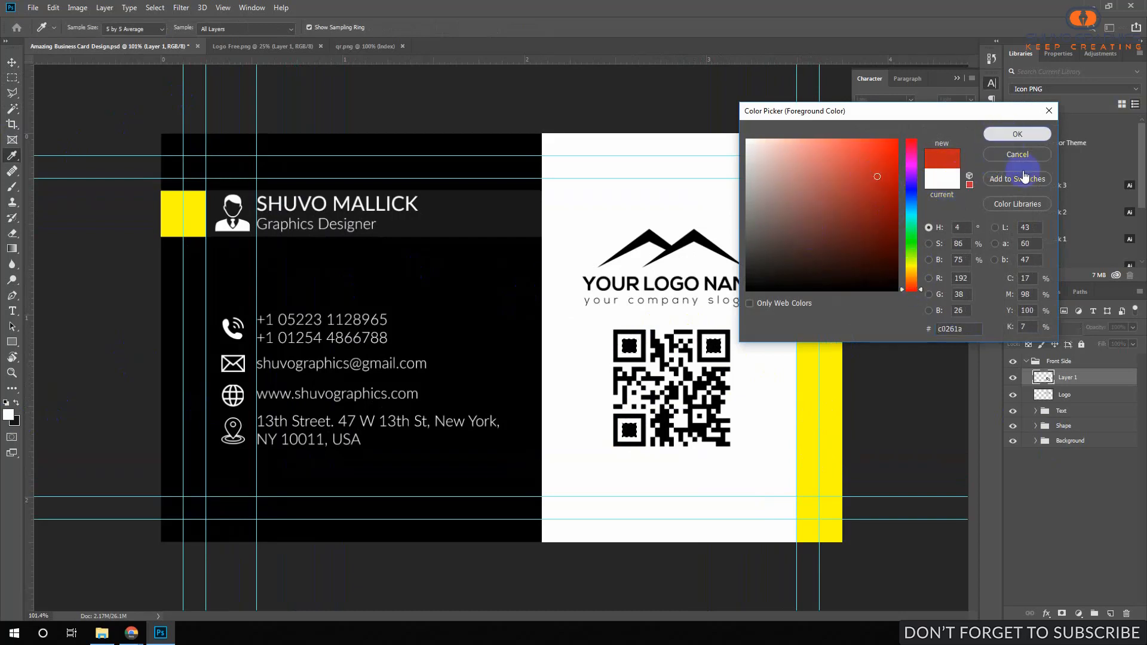
pyautogui.click(1018, 133)
pyautogui.click(1110, 616)
pyautogui.hotkey('alt', 'Delete')
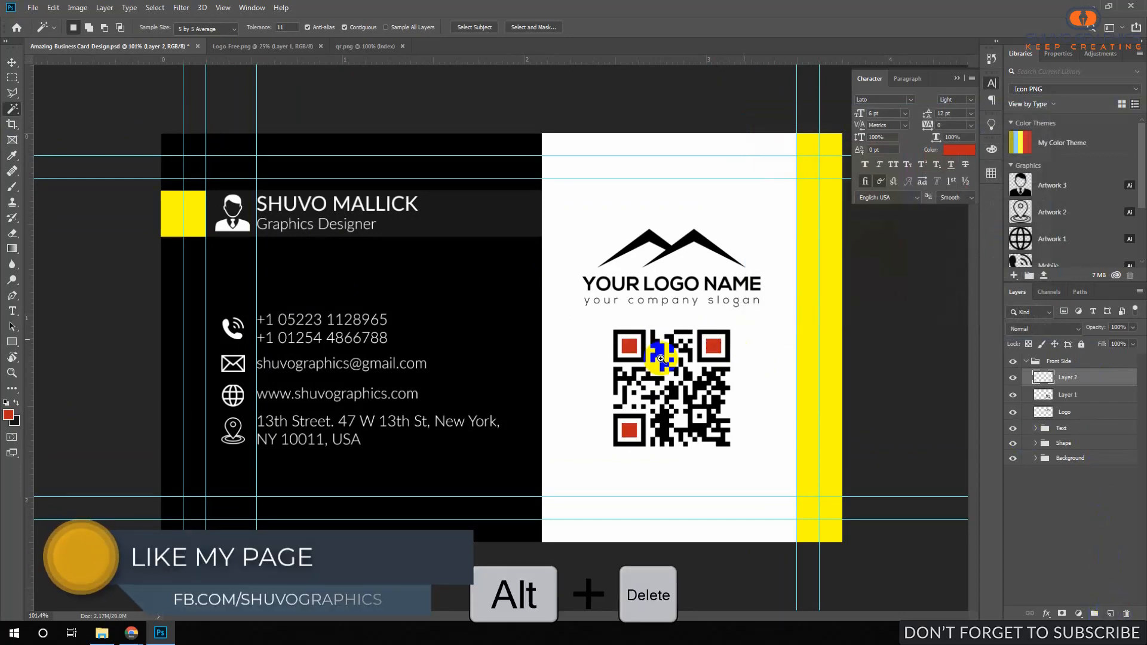
pyautogui.moveTo(662, 357); pyautogui.dragTo(538, 289)
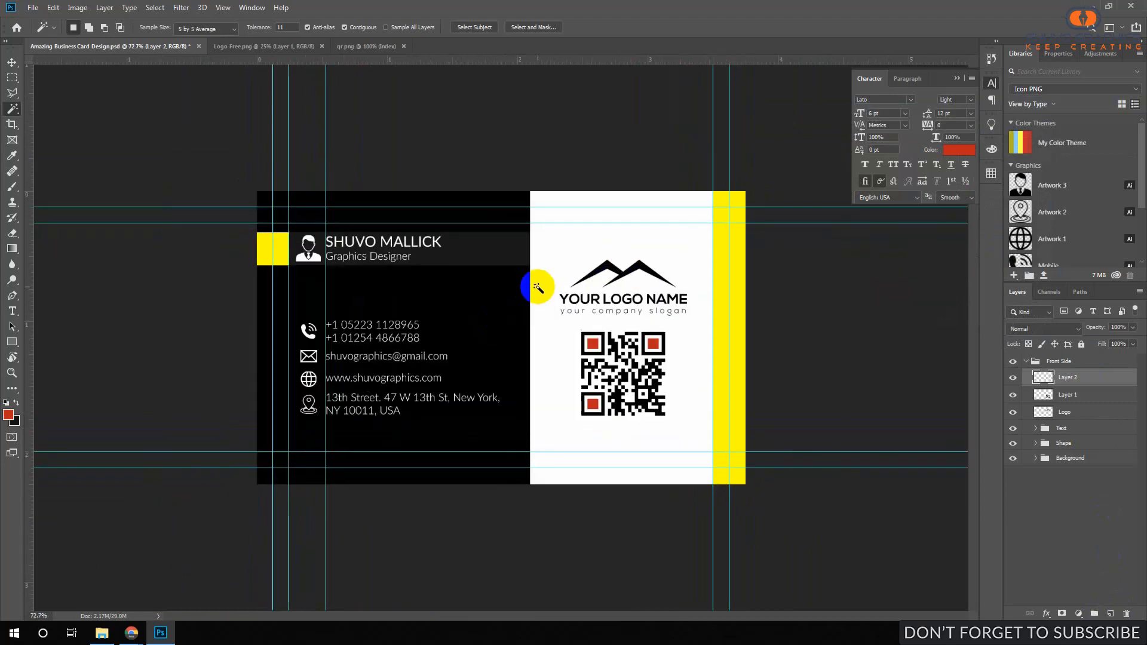
# Toggle the guides to check the layout and save the document.
pyautogui.hotkey('ctrl', ';')
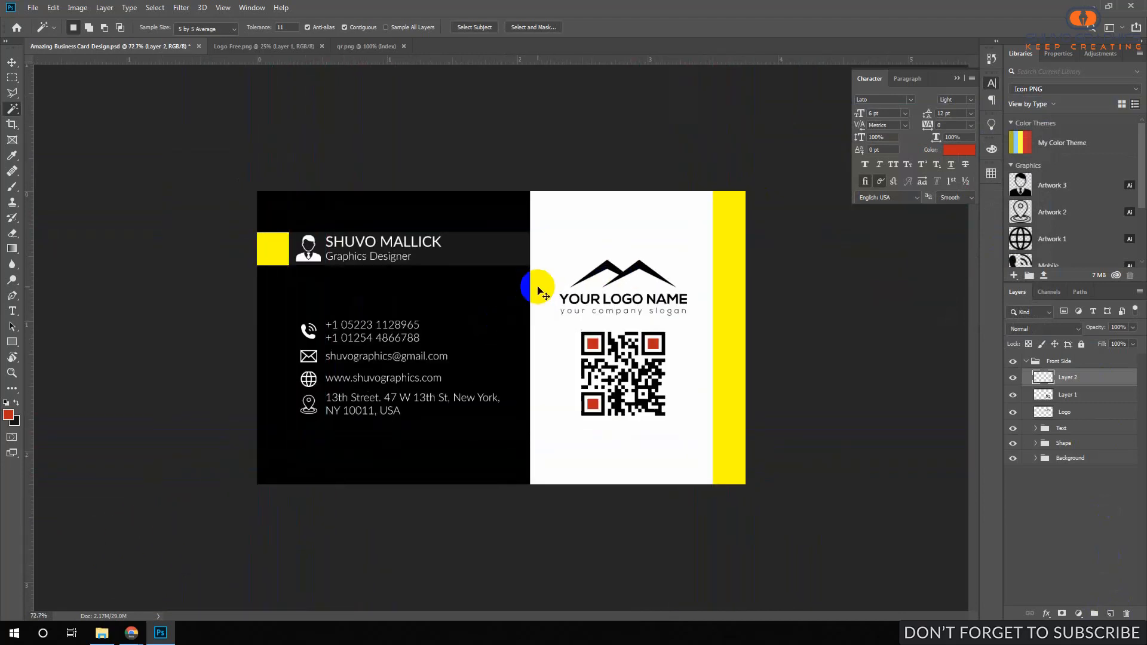
pyautogui.hotkey('ctrl', ';')
pyautogui.hotkey('ctrl', ';')
pyautogui.hotkey('ctrl', ';')
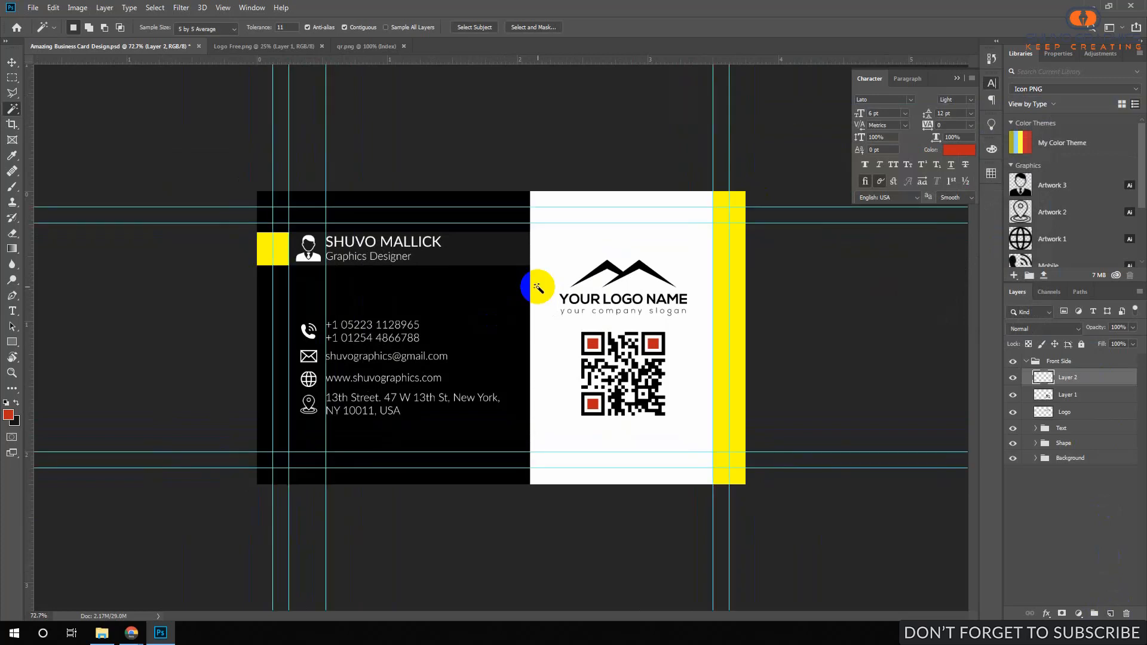
pyautogui.hotkey('ctrl', ';')
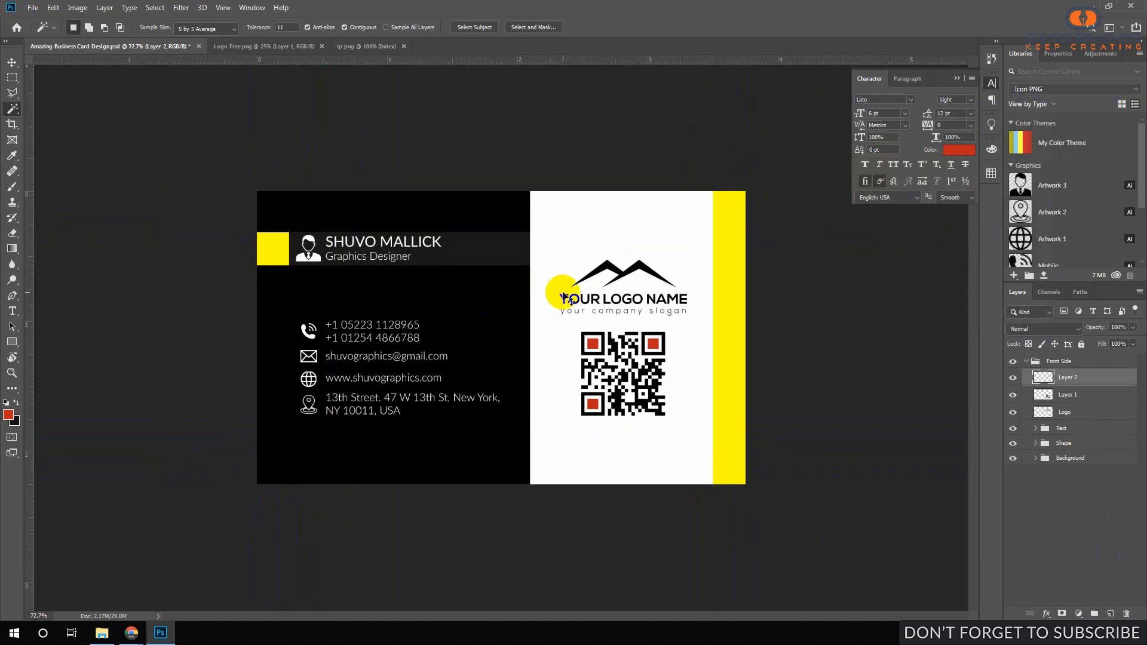
pyautogui.hotkey('ctrl', ';')
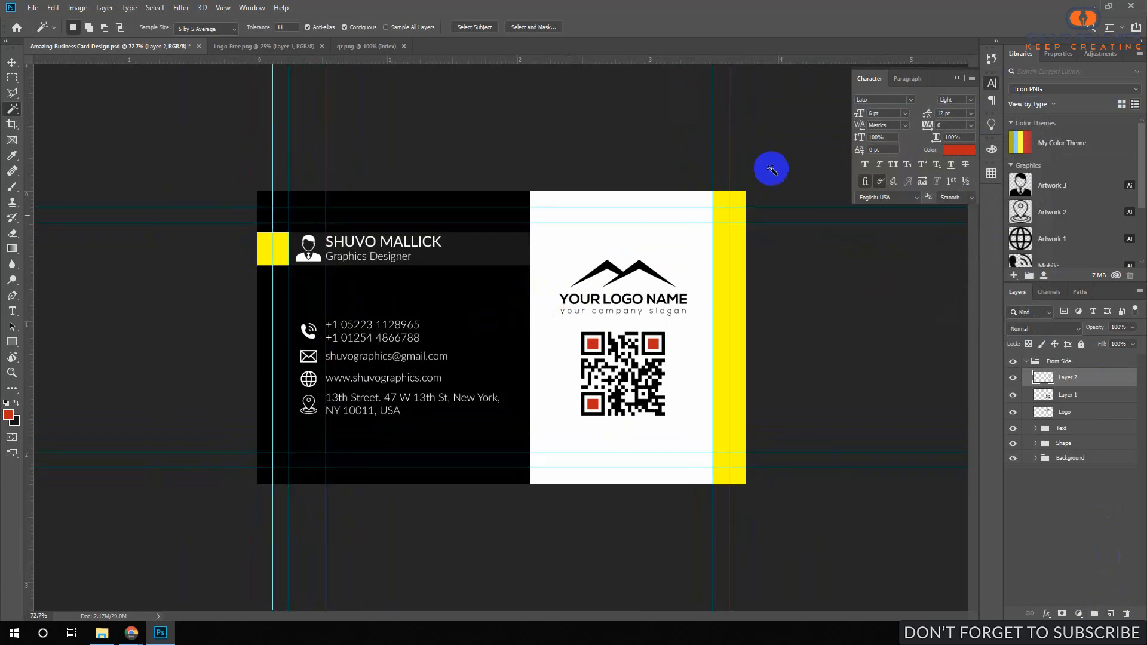
pyautogui.moveTo(512, 282); pyautogui.dragTo(513, 284)
pyautogui.hotkey('ctrl', 's')
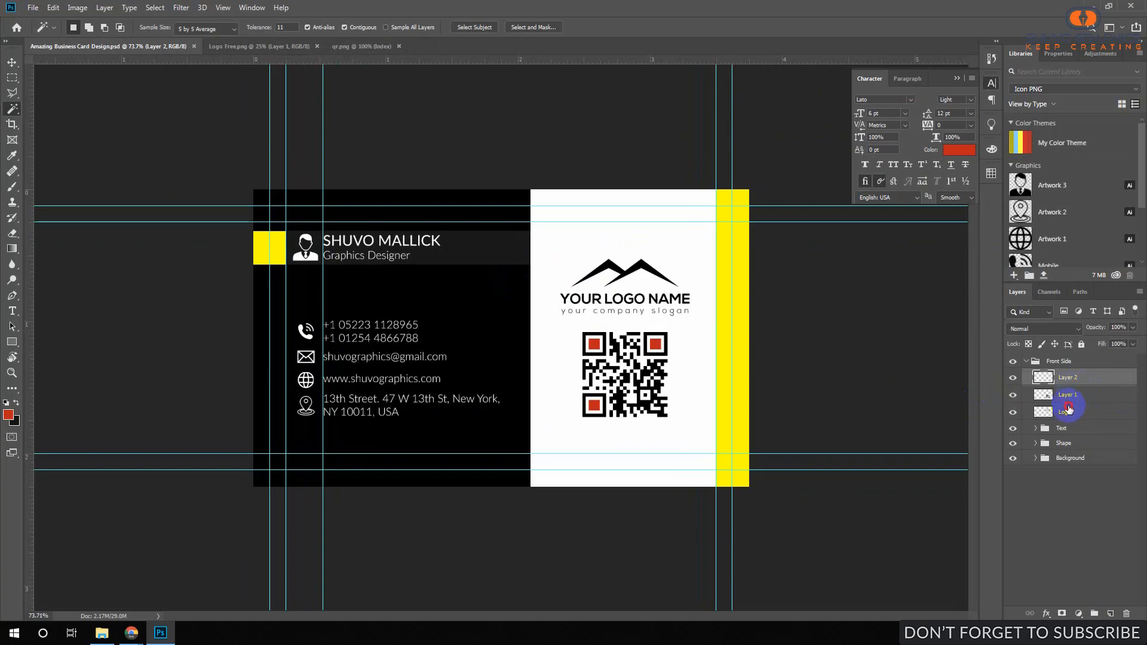
# Group Layer 2, Layer 1 and Logo as 'Logo and QR Code', then duplicate the Front Side group.
pyautogui.keyDown('shift'); pyautogui.click(1068, 409); pyautogui.keyUp('shift')
pyautogui.click(1094, 612)
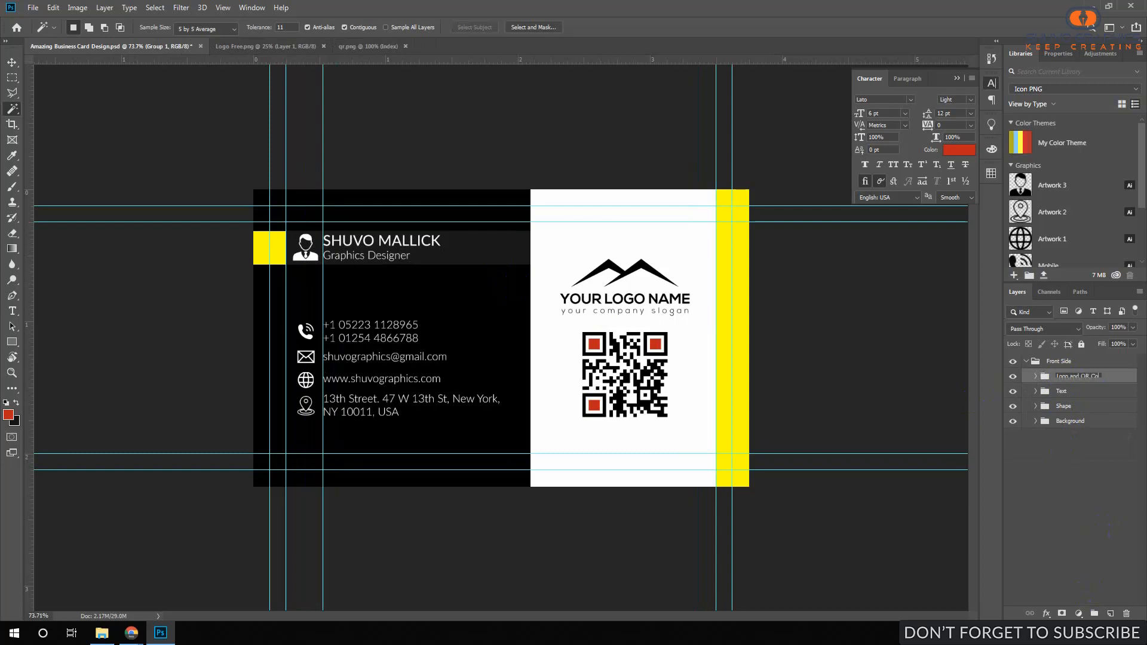
pyautogui.write('de')
pyautogui.press('Return')
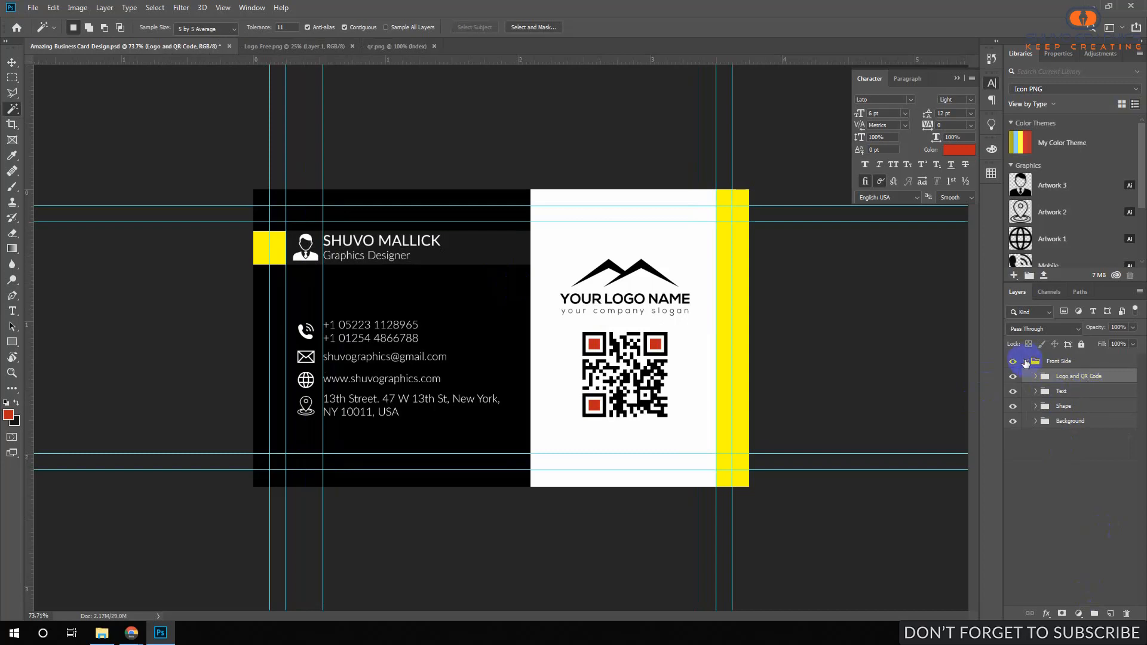
pyautogui.click(1026, 362)
pyautogui.moveTo(1028, 362); pyautogui.dragTo(1113, 613)
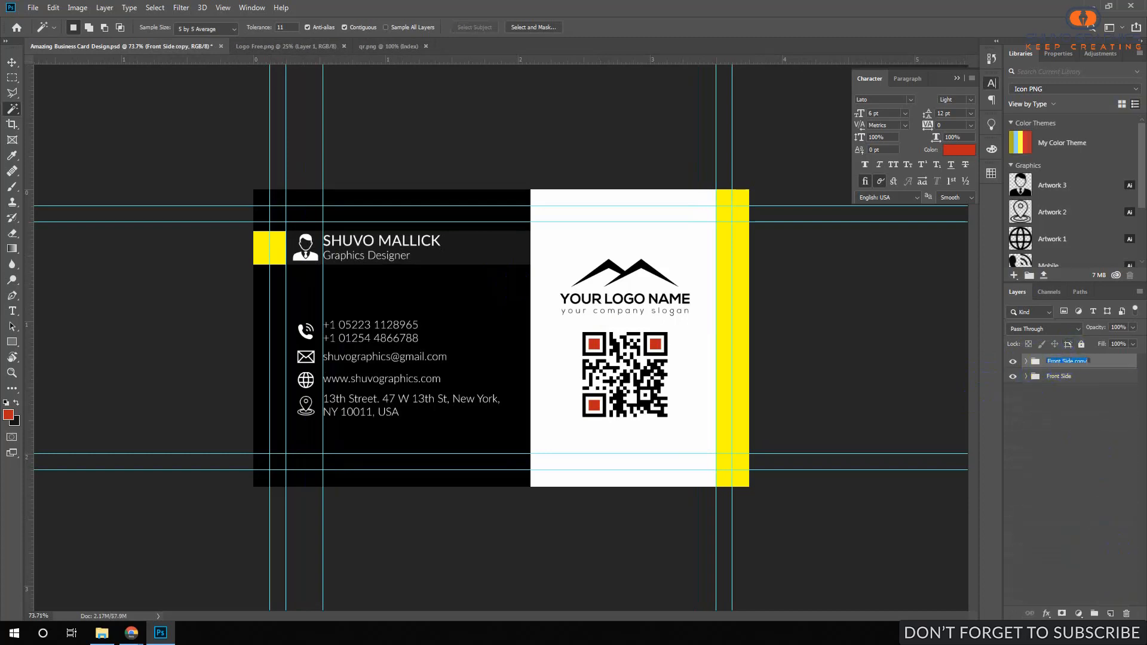
# Name the duplicated group 'Back Side' and hide the Front Side group.
pyautogui.write('Back Side')
pyautogui.press('Return')
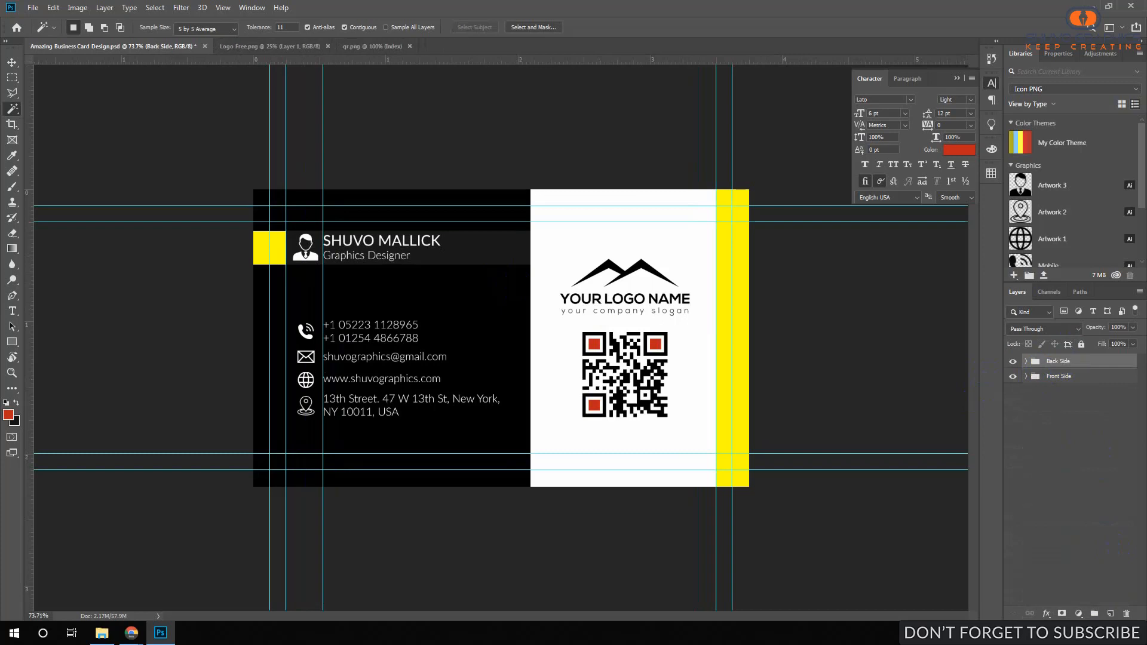
pyautogui.click(1012, 378)
pyautogui.click(1026, 361)
# Delete the Text group and its contents from the Back Side group.
pyautogui.click(1067, 381)
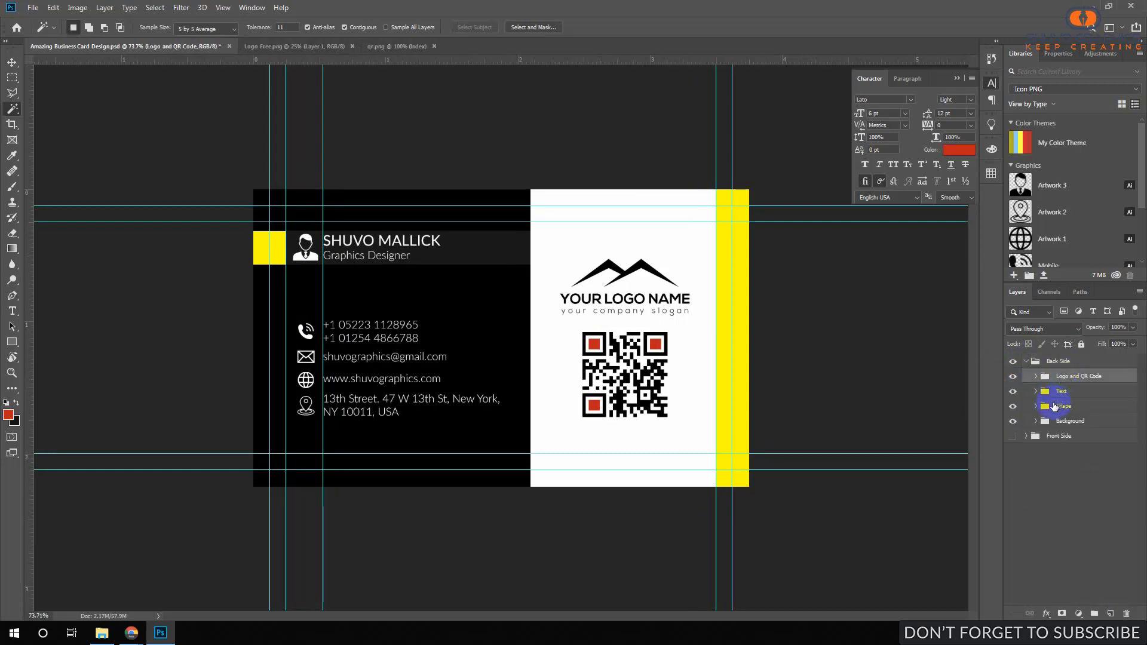
pyautogui.click(1061, 392)
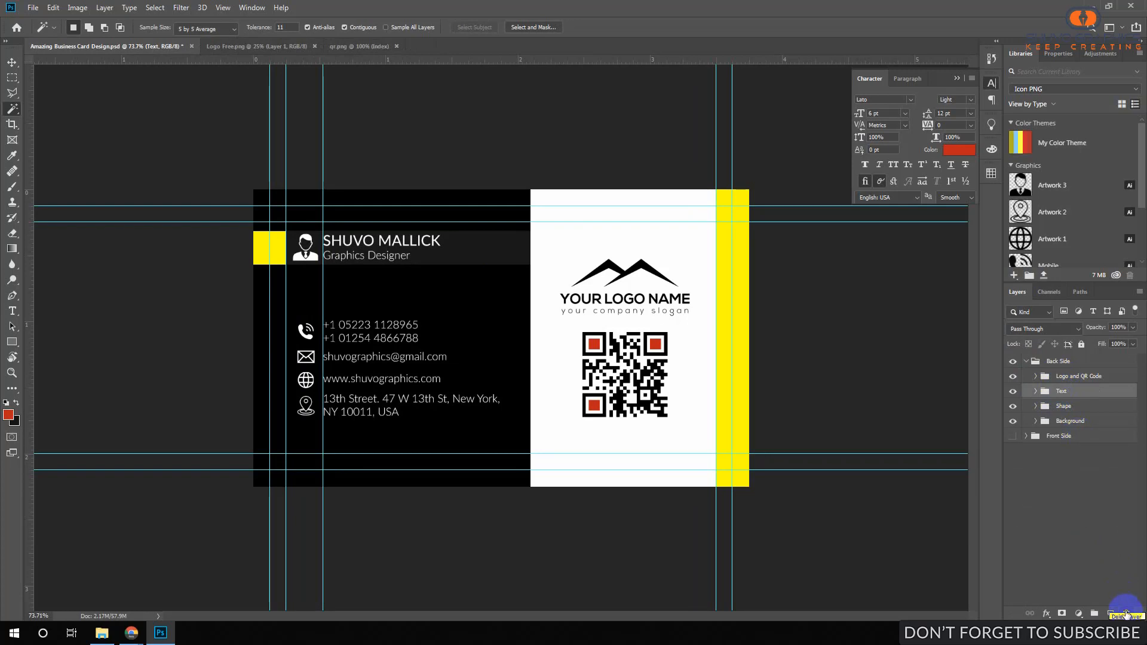
pyautogui.click(1127, 614)
pyautogui.click(541, 232)
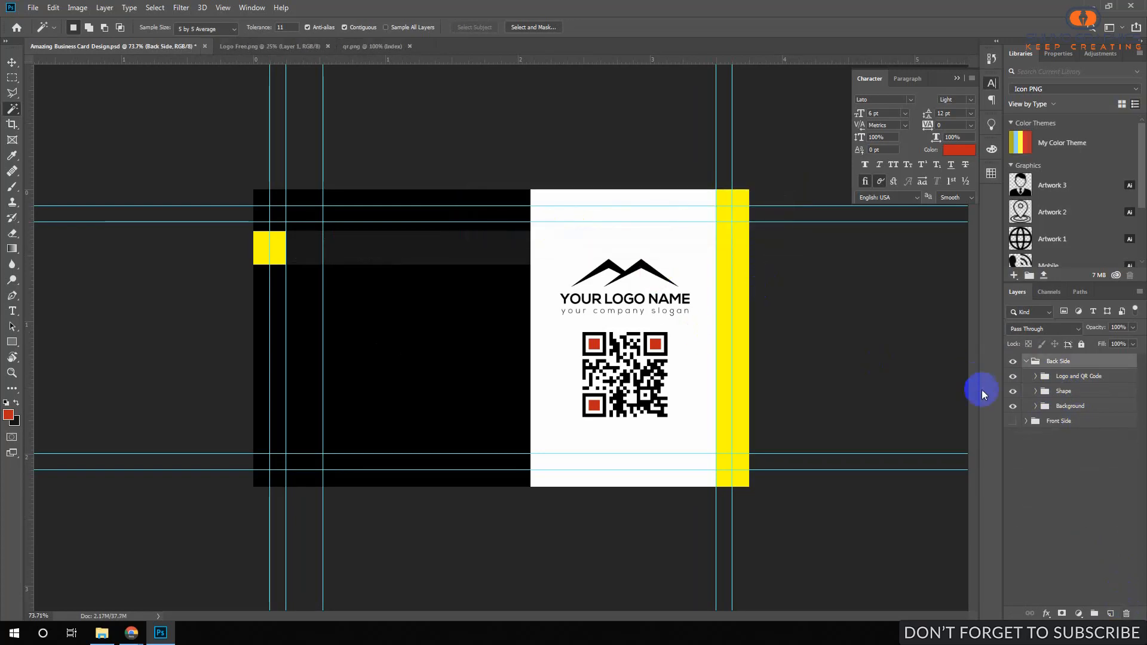
pyautogui.click(1063, 398)
# Widen the black Rectangle 1 so it reaches the right yellow bar.
pyautogui.click(1012, 391)
pyautogui.click(1013, 392)
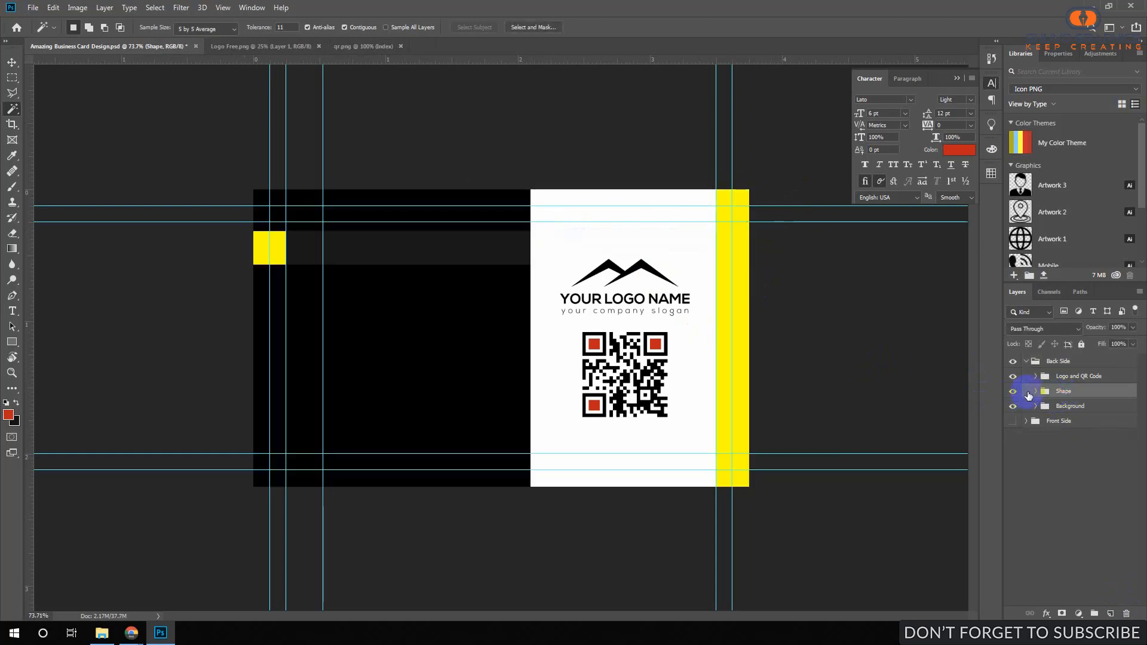
pyautogui.click(1036, 392)
pyautogui.click(1078, 412)
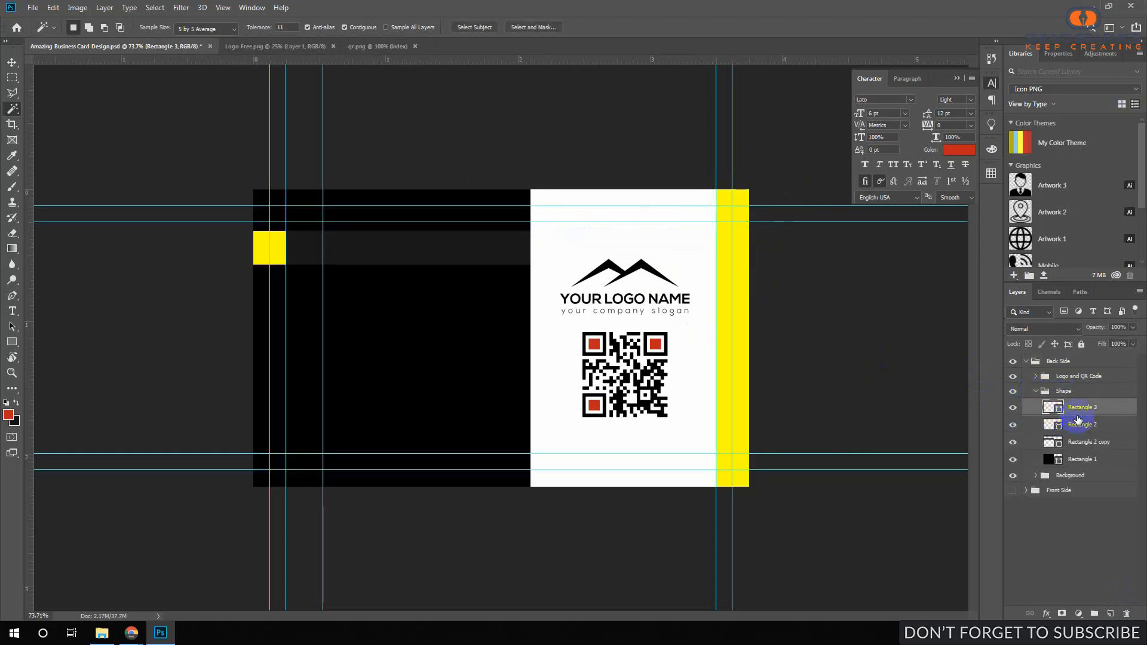
pyautogui.keyDown('ctrl'); pyautogui.click(452, 249); pyautogui.keyUp('ctrl')
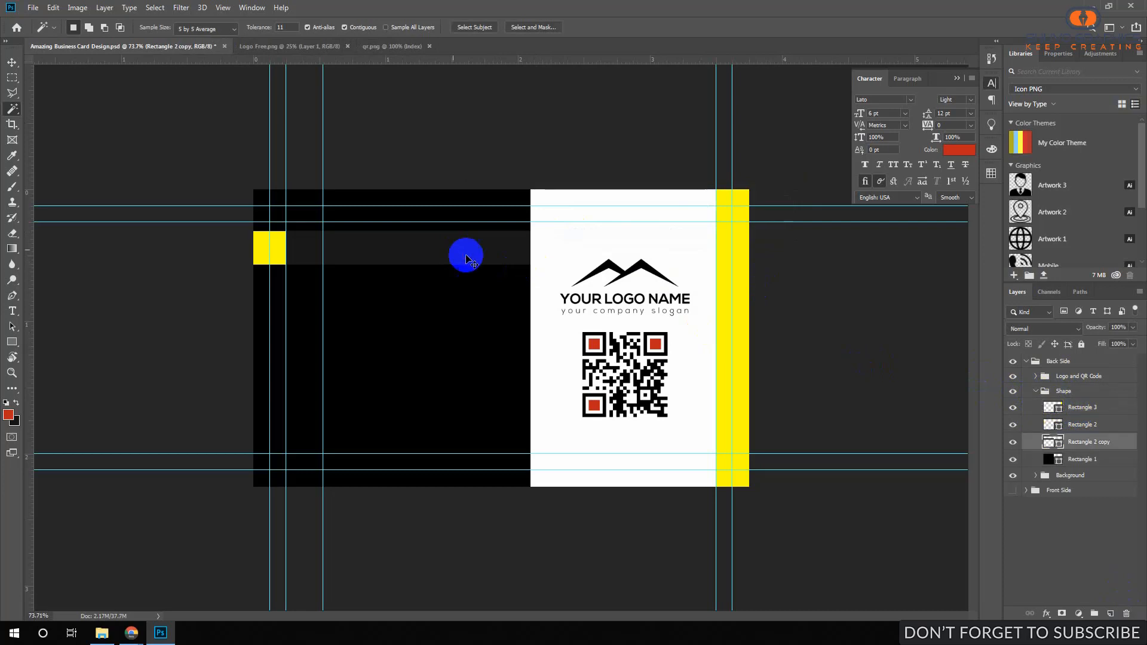
pyautogui.keyDown('ctrl'); pyautogui.click(512, 341); pyautogui.keyUp('ctrl')
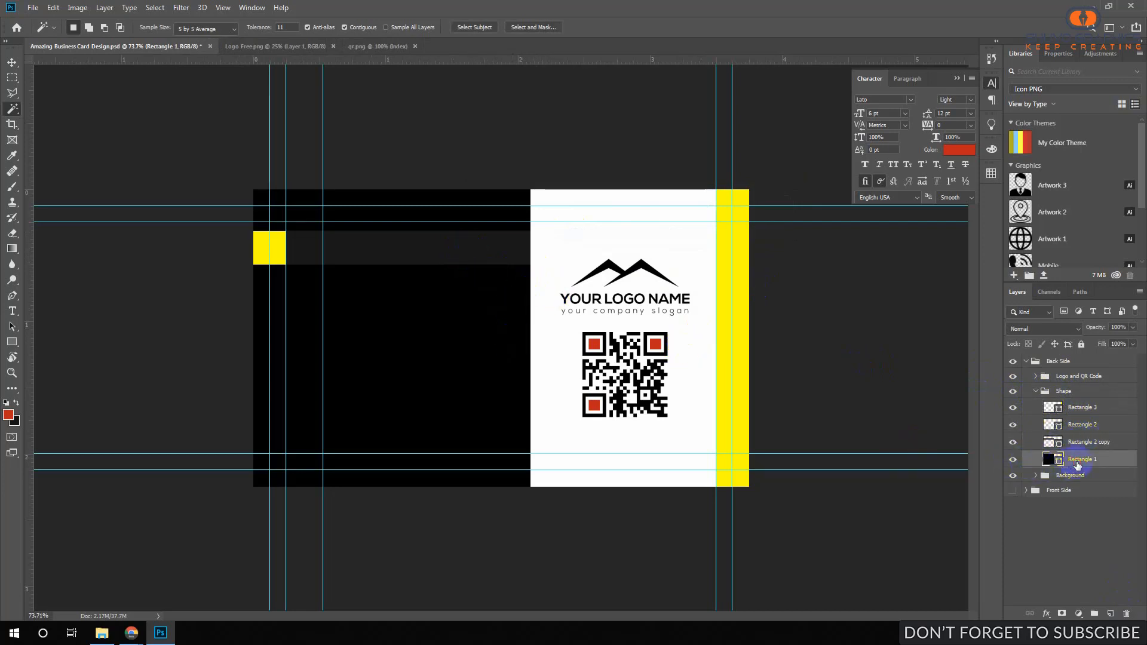
pyautogui.hotkey('ctrl', 't')
pyautogui.moveTo(531, 336); pyautogui.dragTo(751, 335)
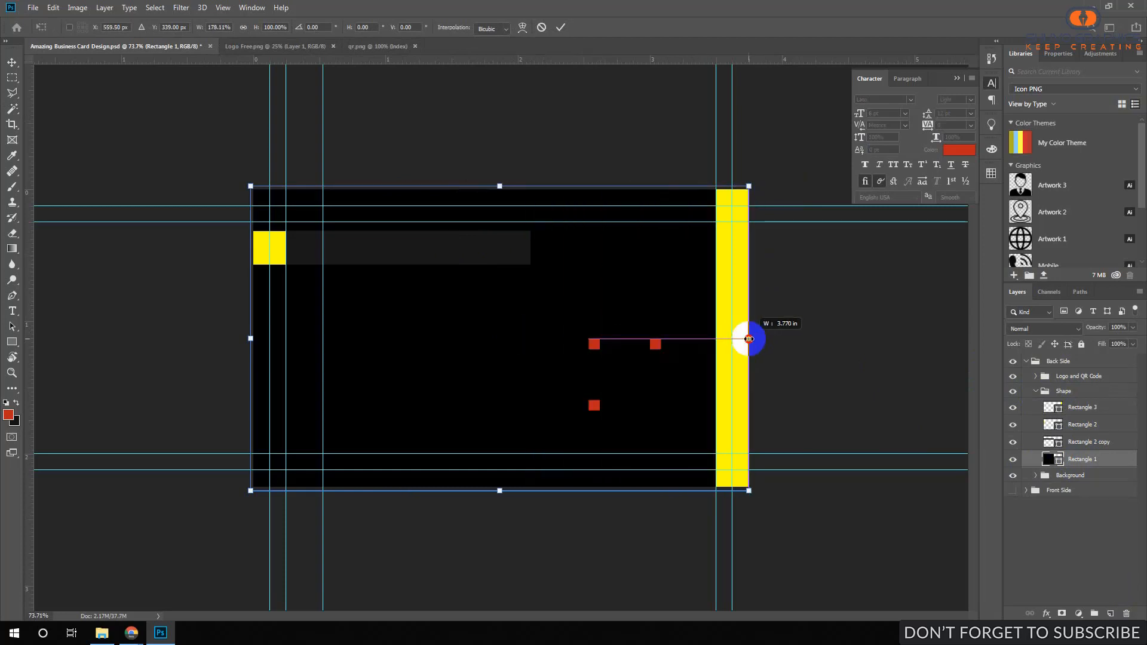
pyautogui.click(561, 27)
pyautogui.press('w')
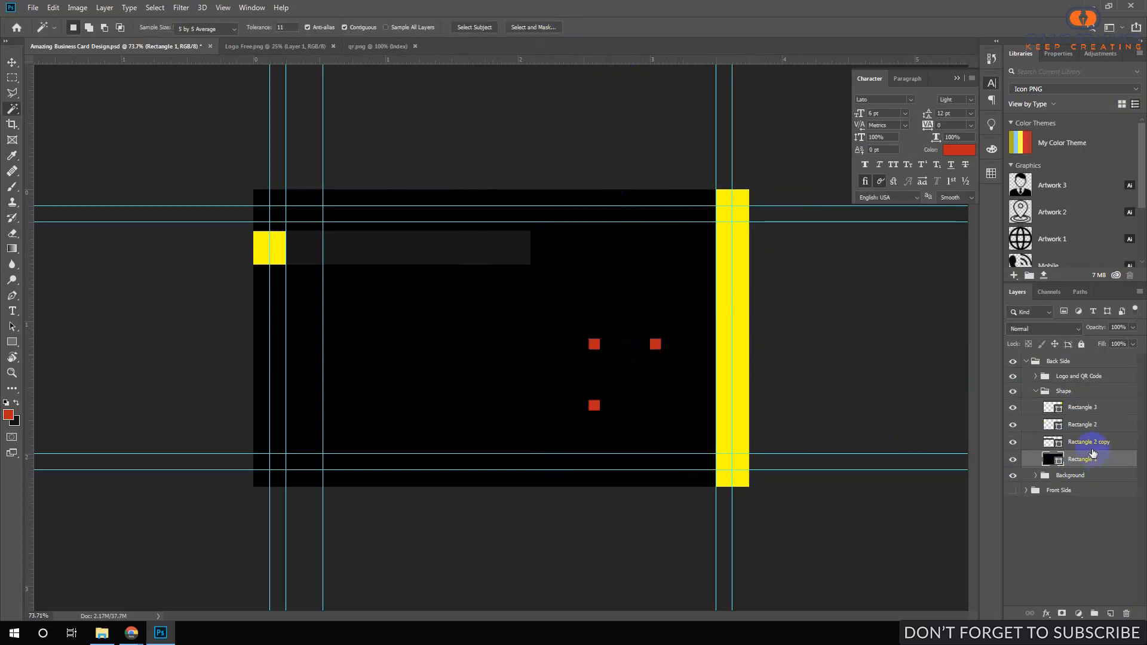
# Delete Layer 2 and Layer 1, removing the red squares and QR code.
pyautogui.click(1037, 387)
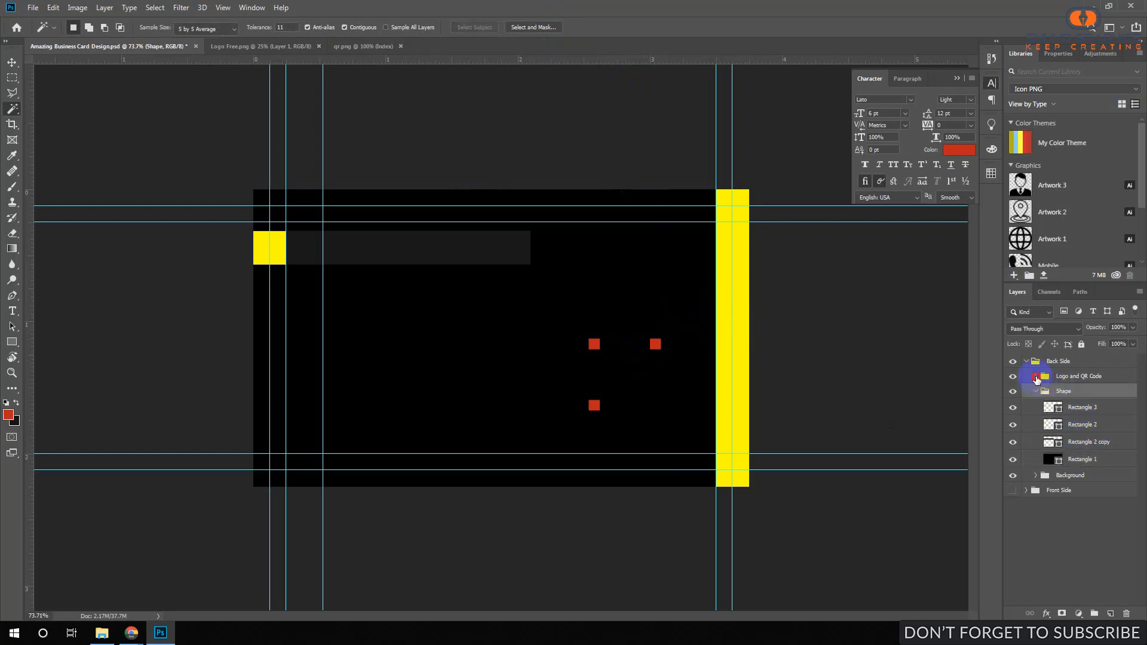
pyautogui.click(1037, 377)
pyautogui.click(1084, 394)
pyautogui.press('Delete')
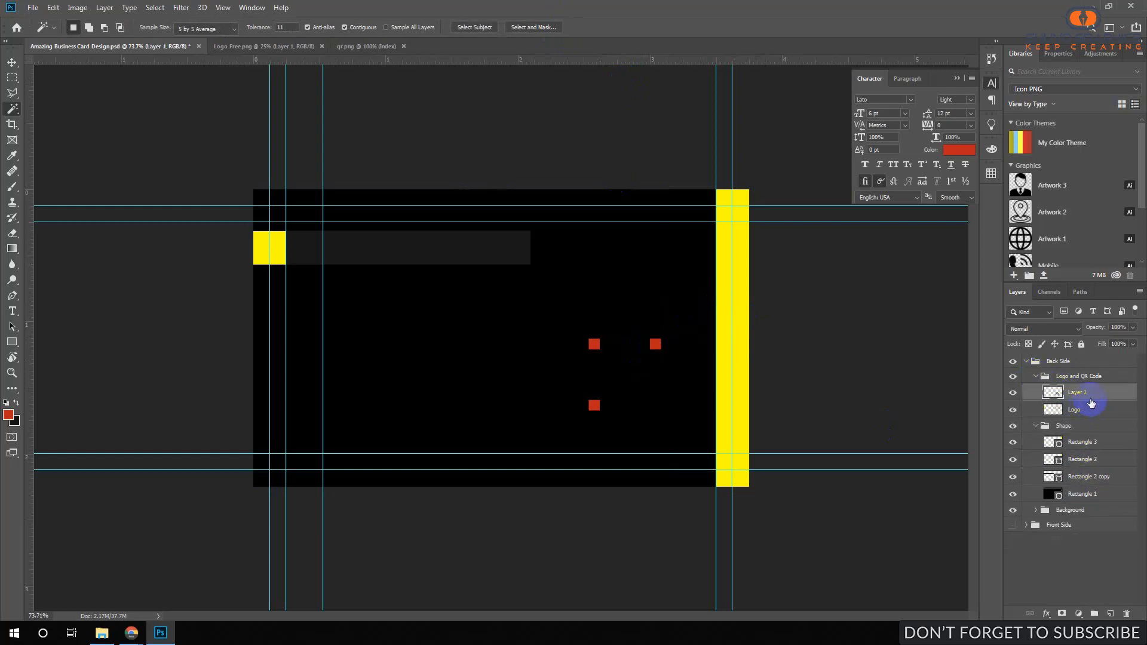
pyautogui.press('Delete')
pyautogui.click(1075, 423)
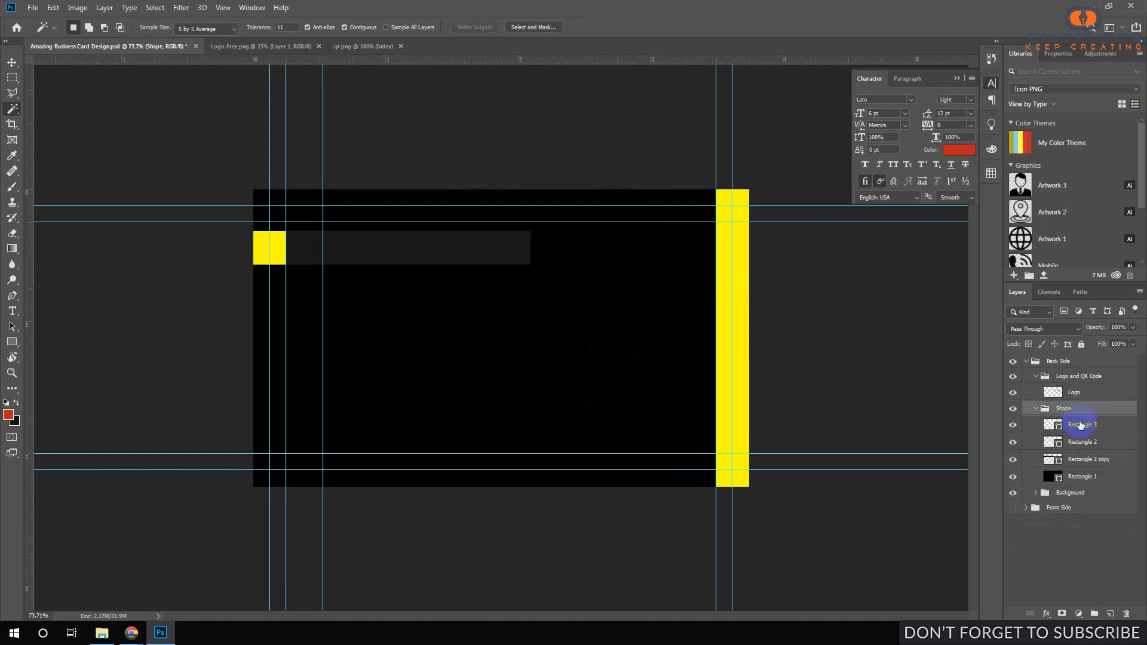
# Move the small yellow square lower, align the dark bar with it, and enlarge the square.
pyautogui.keyDown('ctrl'); pyautogui.click(259, 258); pyautogui.keyUp('ctrl')
pyautogui.moveTo(259, 258); pyautogui.dragTo(257, 319)
pyautogui.moveTo(461, 246); pyautogui.dragTo(534, 301)
pyautogui.keyDown('ctrl'); pyautogui.click(266, 302); pyautogui.keyUp('ctrl')
pyautogui.hotkey('ctrl', 't')
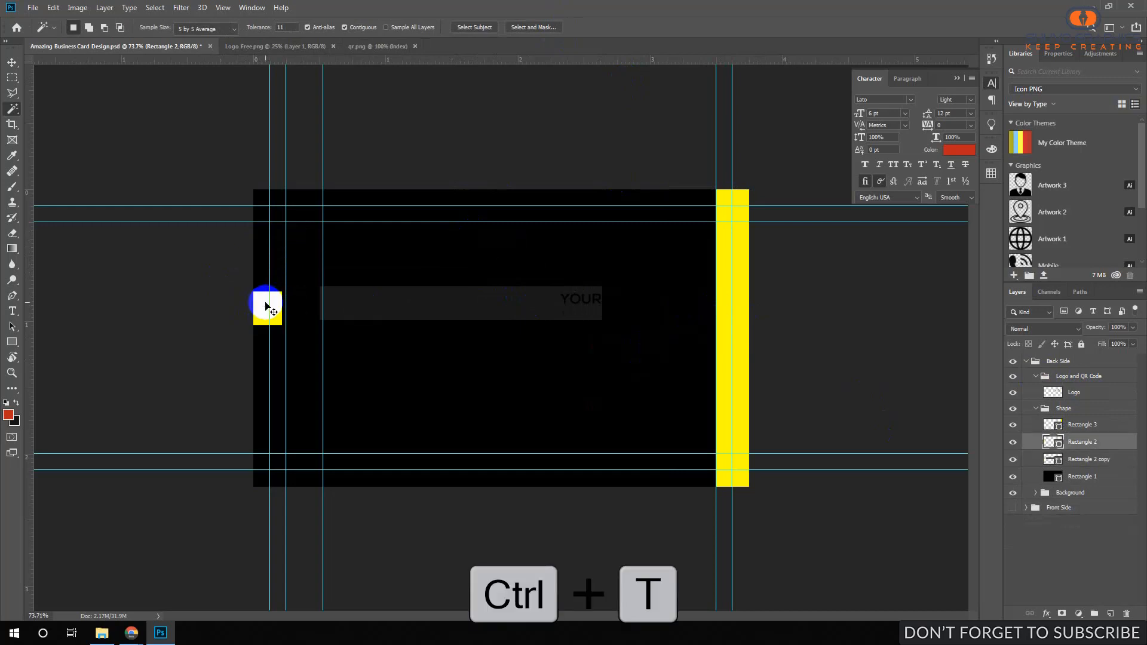
pyautogui.moveTo(283, 326)
pyautogui.mouseDown()
pyautogui.moveTo(299, 348)
pyautogui.moveTo(277, 352)
pyautogui.moveTo(284, 364)
pyautogui.moveTo(272, 323)
pyautogui.moveTo(272, 333)
pyautogui.mouseUp()
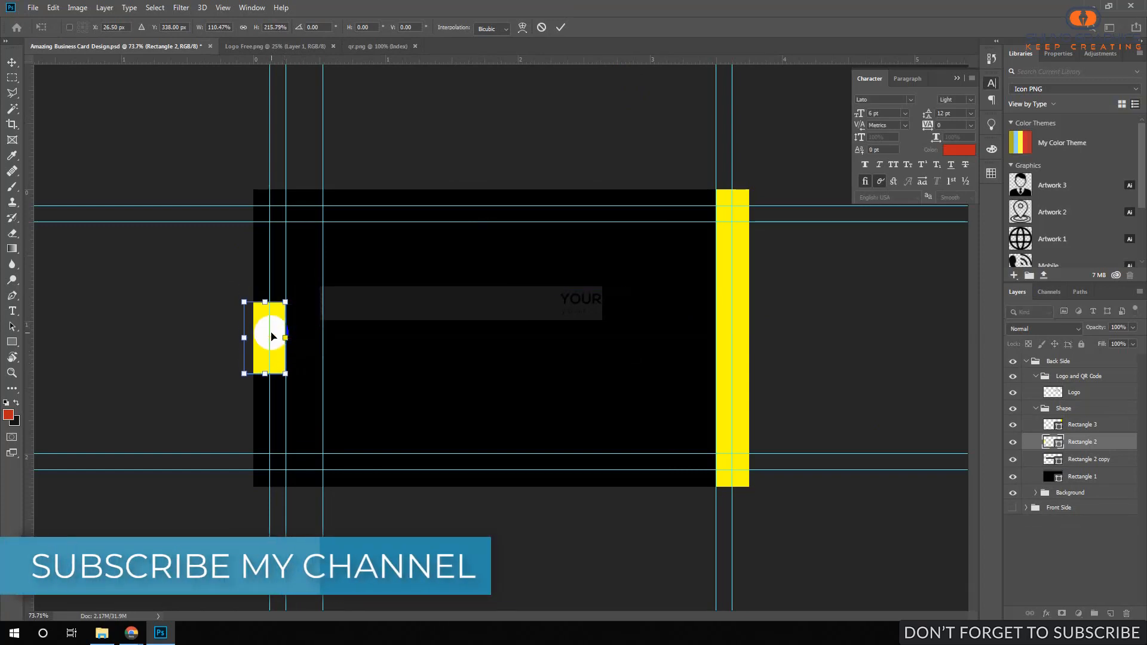
pyautogui.press('Return')
pyautogui.press('w')
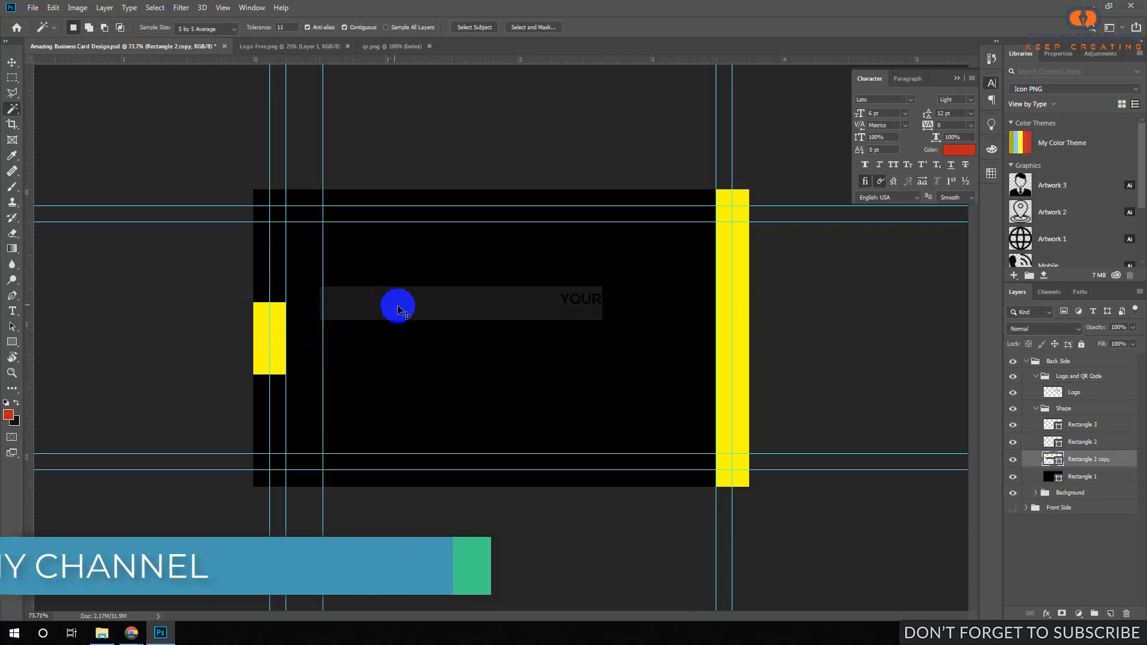
# Move the grey bar down and stretch it between the left and right yellow strips.
pyautogui.moveTo(397, 305); pyautogui.dragTo(368, 335)
pyautogui.hotkey('ctrl', 't')
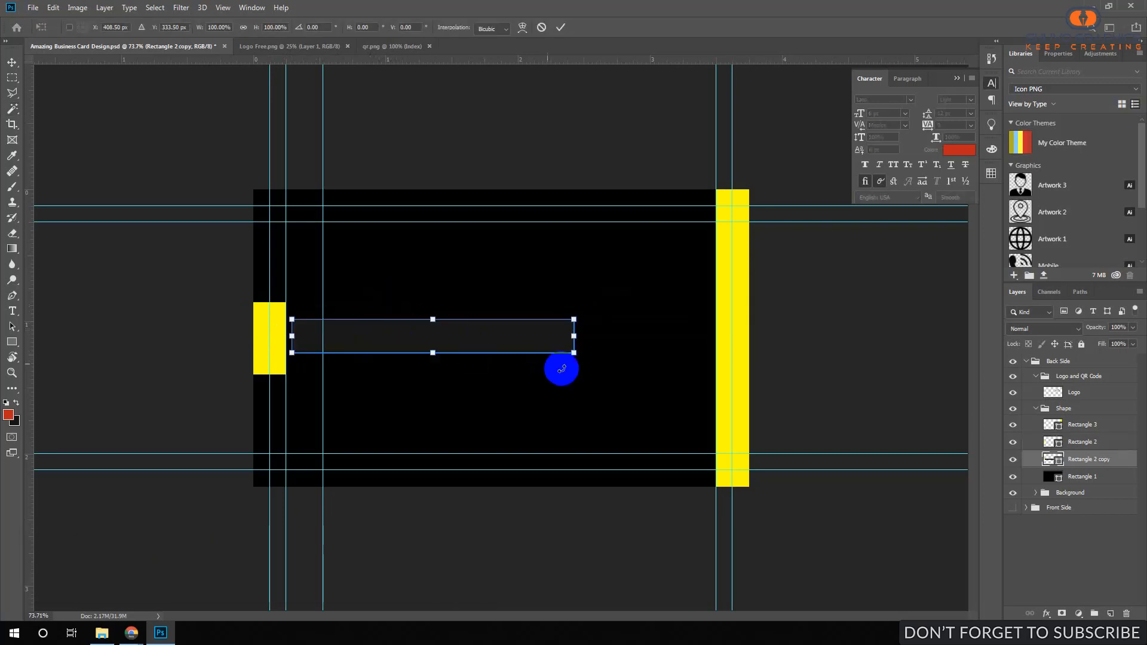
pyautogui.moveTo(573, 352); pyautogui.dragTo(656, 372)
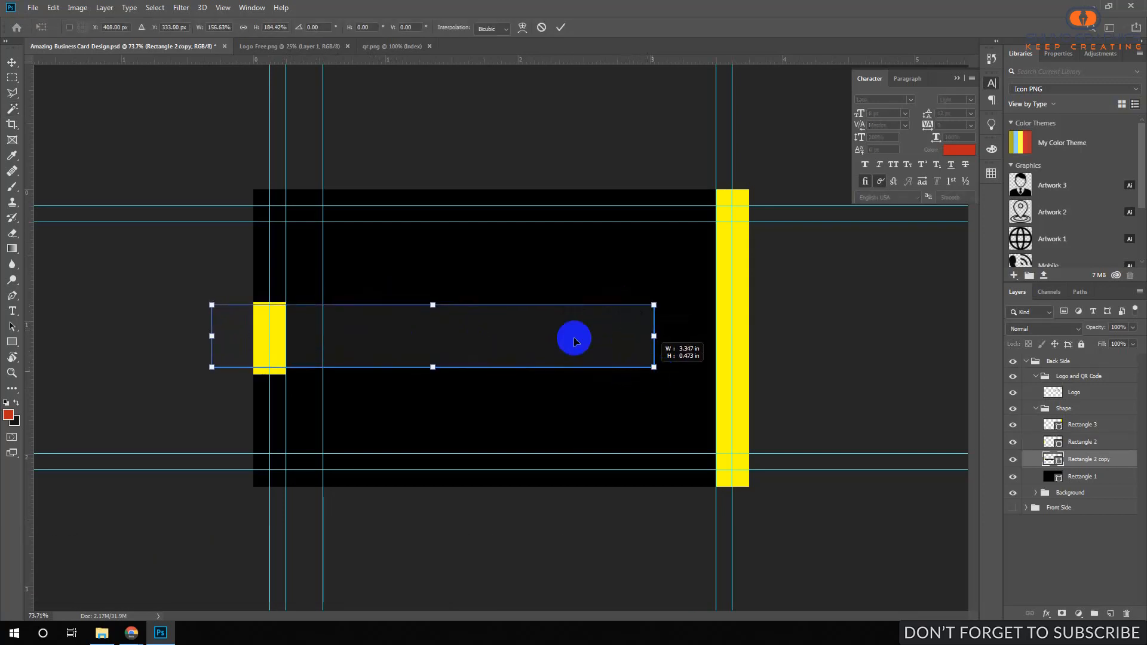
pyautogui.moveTo(550, 322); pyautogui.dragTo(592, 320)
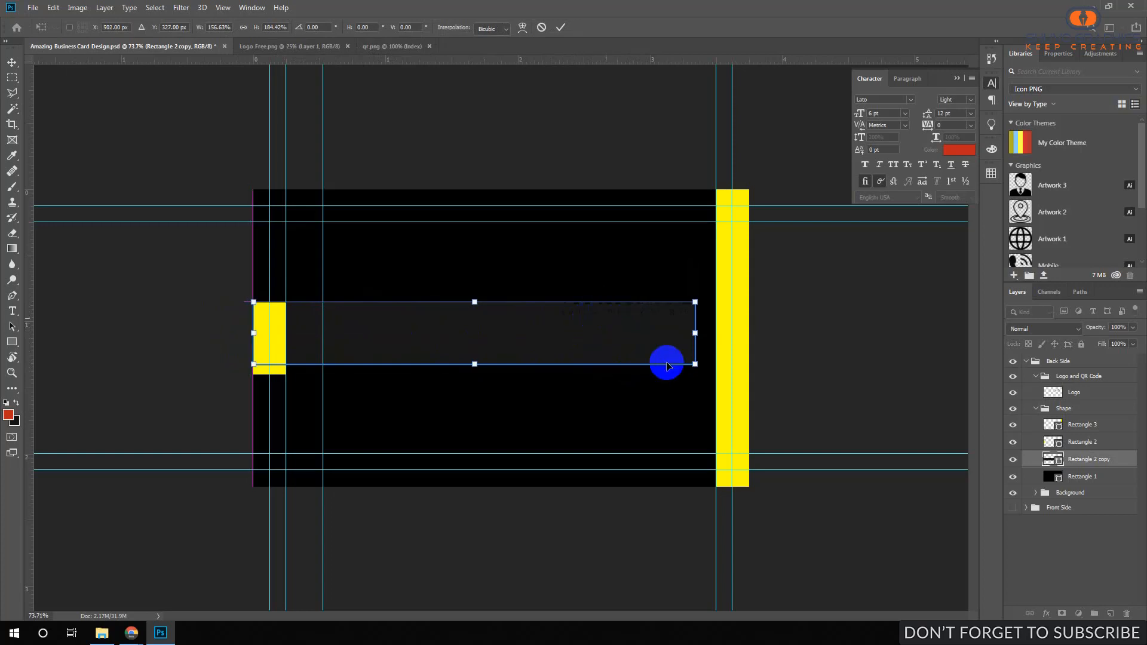
pyautogui.moveTo(696, 366); pyautogui.dragTo(749, 373)
pyautogui.click(559, 28)
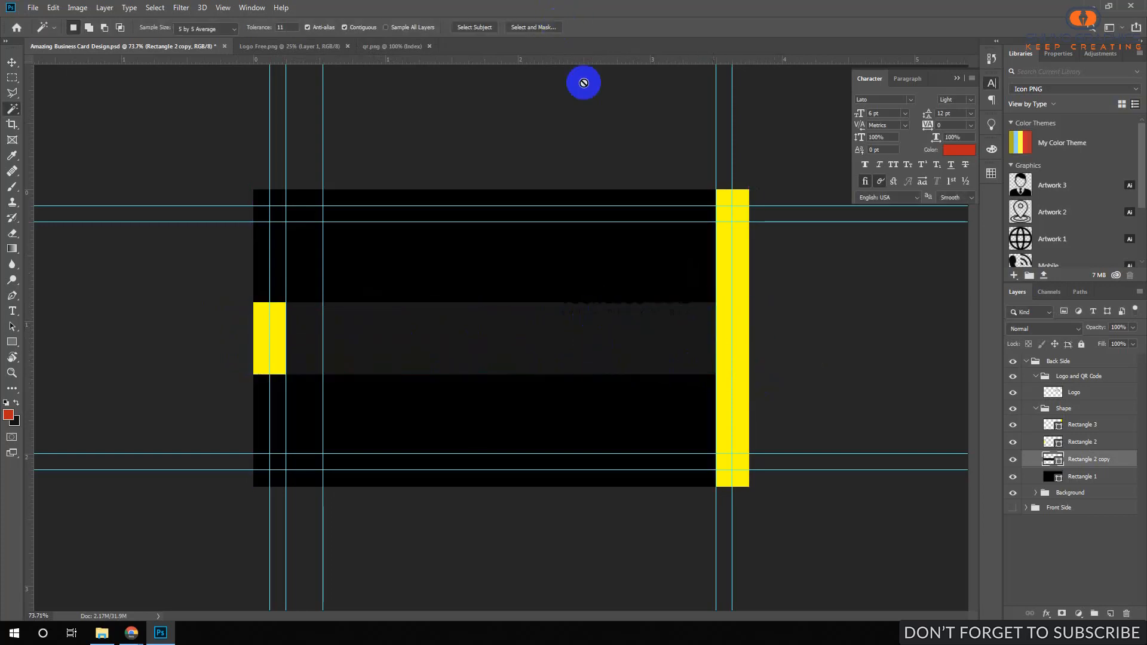
pyautogui.moveTo(638, 307)
pyautogui.mouseDown()
pyautogui.moveTo(724, 310)
pyautogui.moveTo(636, 305)
pyautogui.mouseUp()
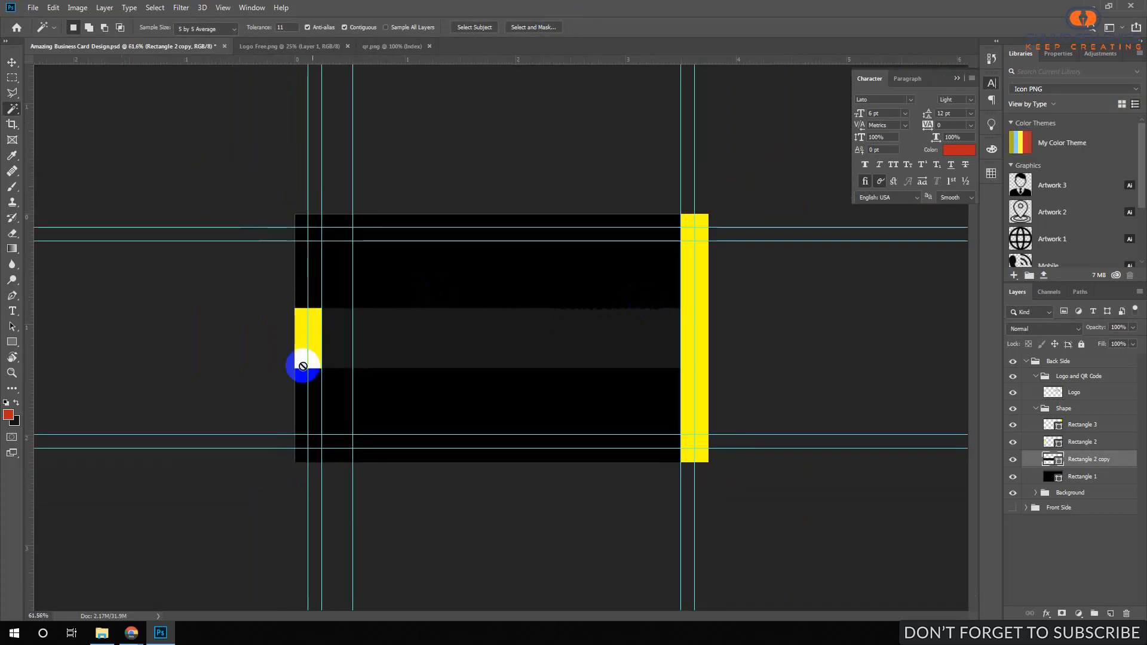
# Stretch the left yellow bar, Rectangle 2, upward to double its height.
pyautogui.press('a')
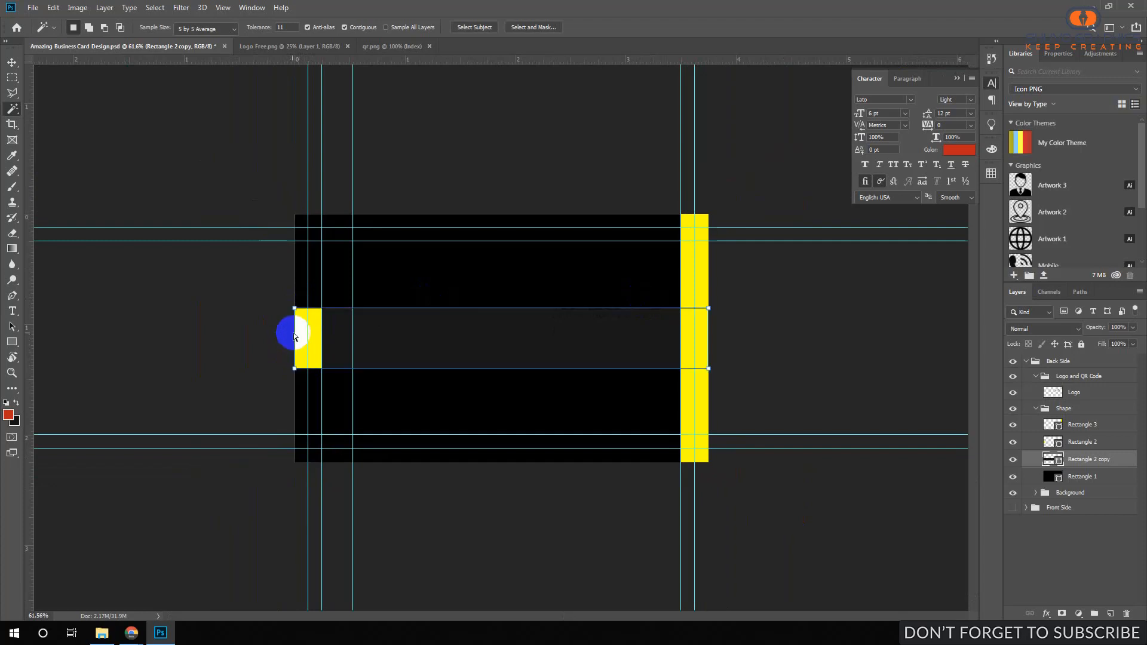
pyautogui.click(1106, 464)
pyautogui.click(1083, 441)
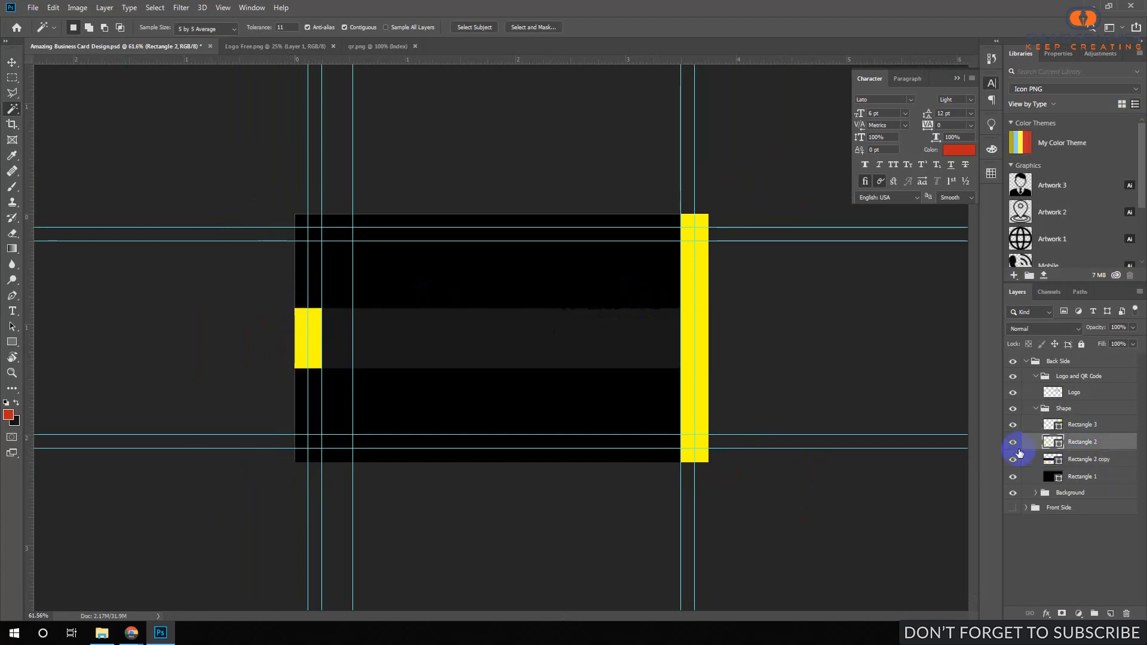
pyautogui.click(1013, 447)
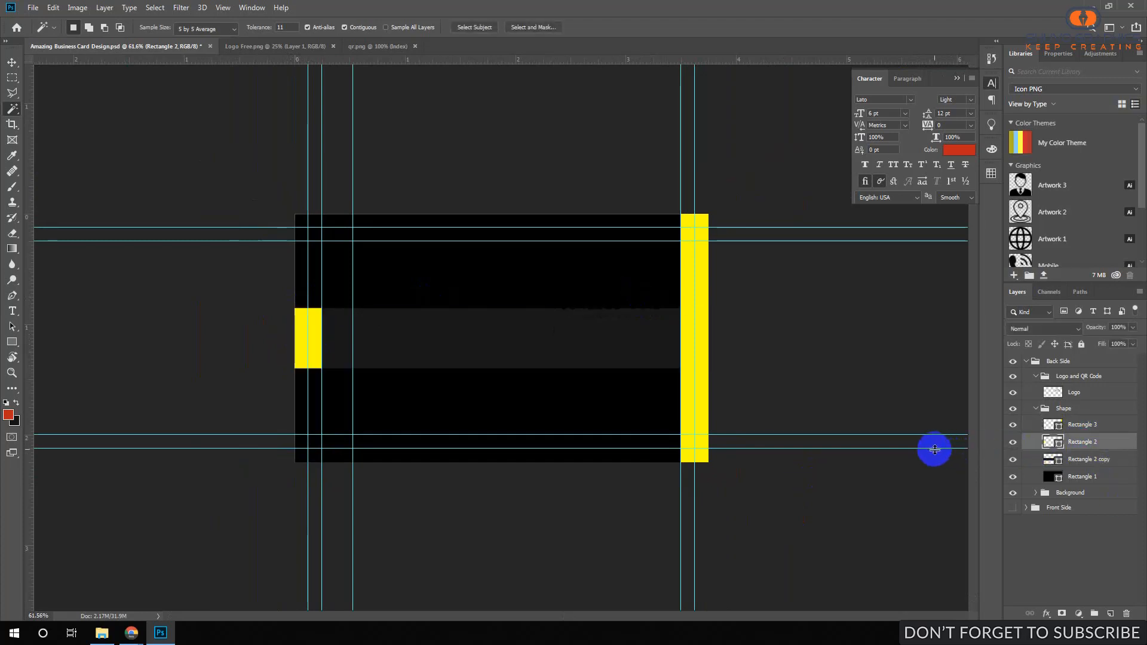
pyautogui.hotkey('ctrl', 't')
pyautogui.moveTo(305, 308); pyautogui.dragTo(305, 278)
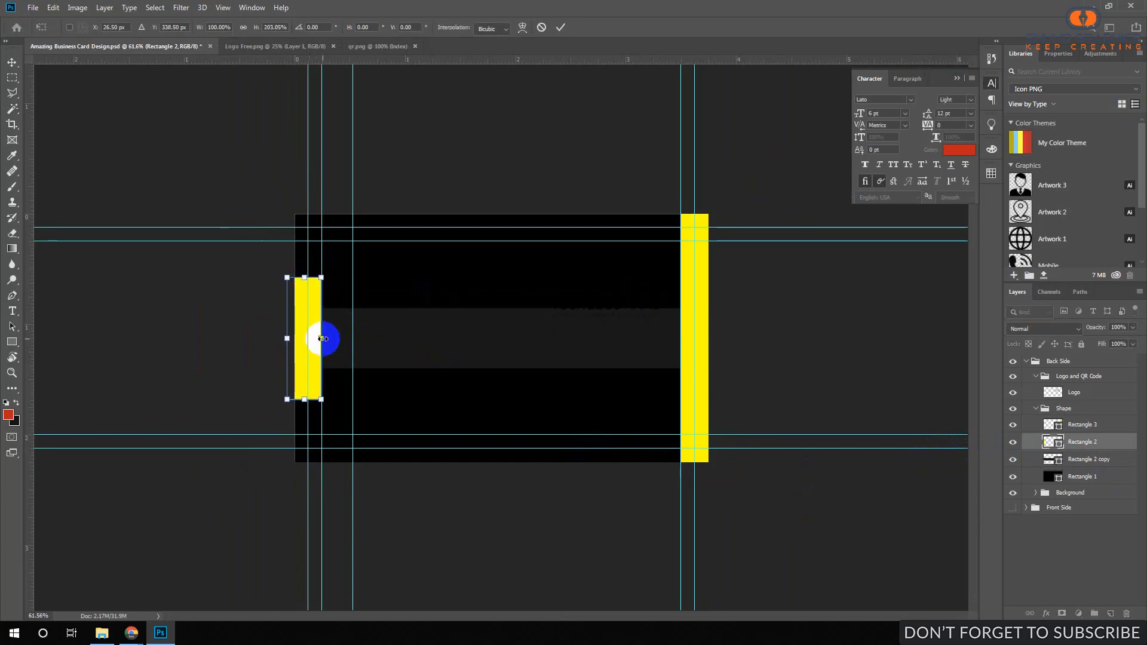
pyautogui.press('Return')
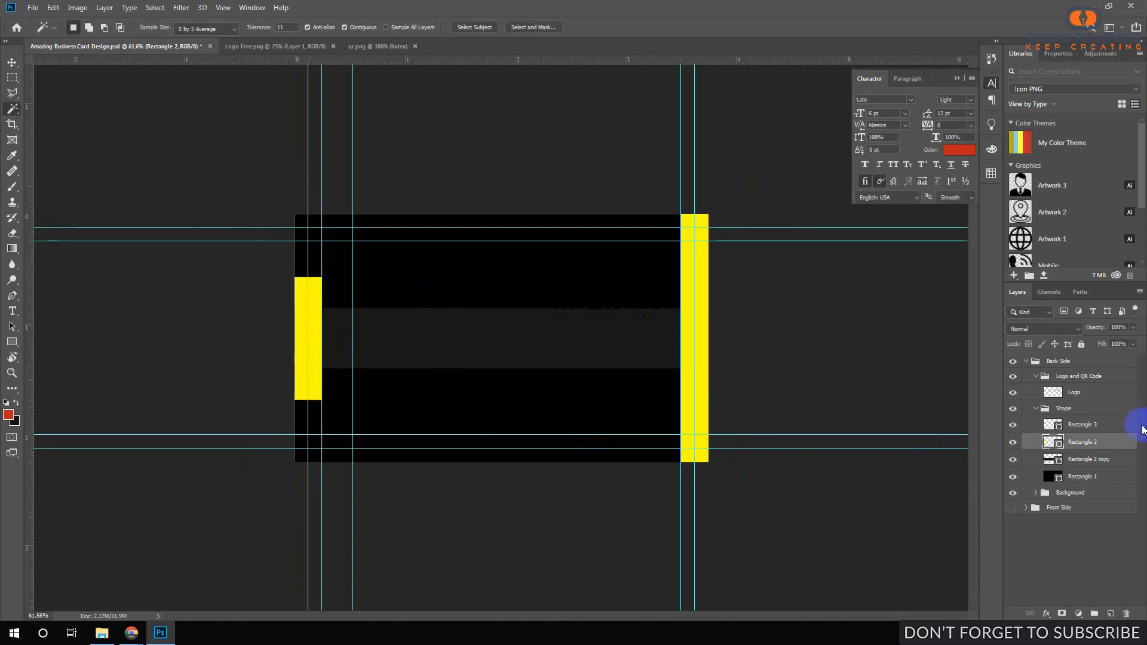
# Shorten the right yellow bar, Rectangle 3, from top and bottom to match the left bar.
pyautogui.click(1065, 426)
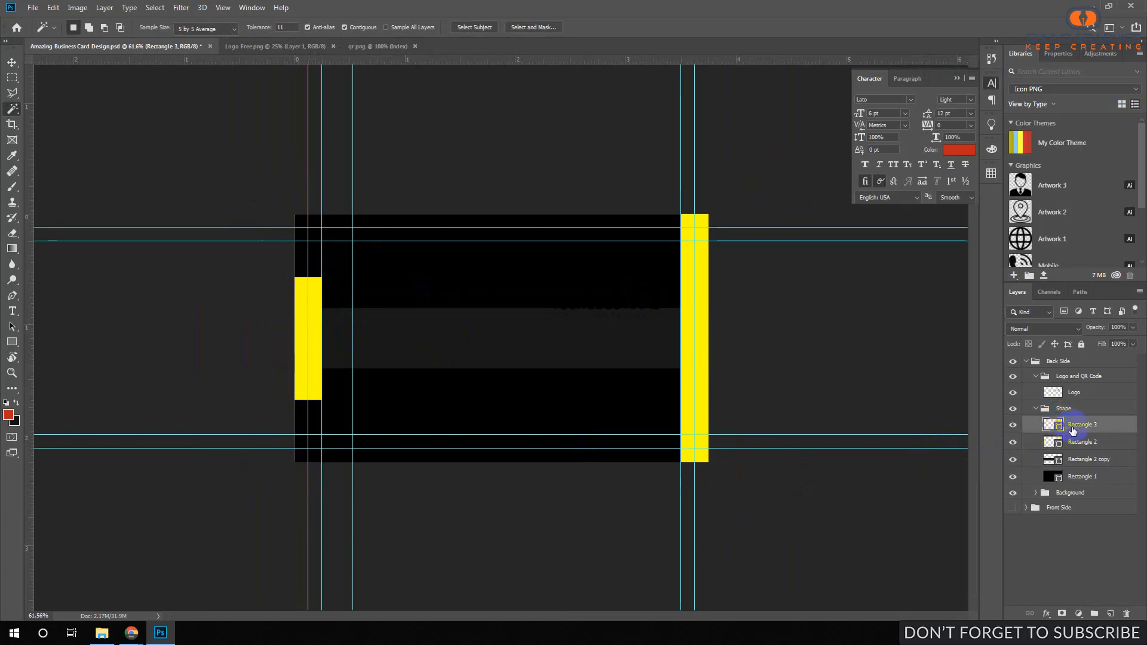
pyautogui.hotkey('ctrl', 't')
pyautogui.moveTo(694, 215); pyautogui.dragTo(693, 279)
pyautogui.moveTo(699, 465); pyautogui.dragTo(707, 399)
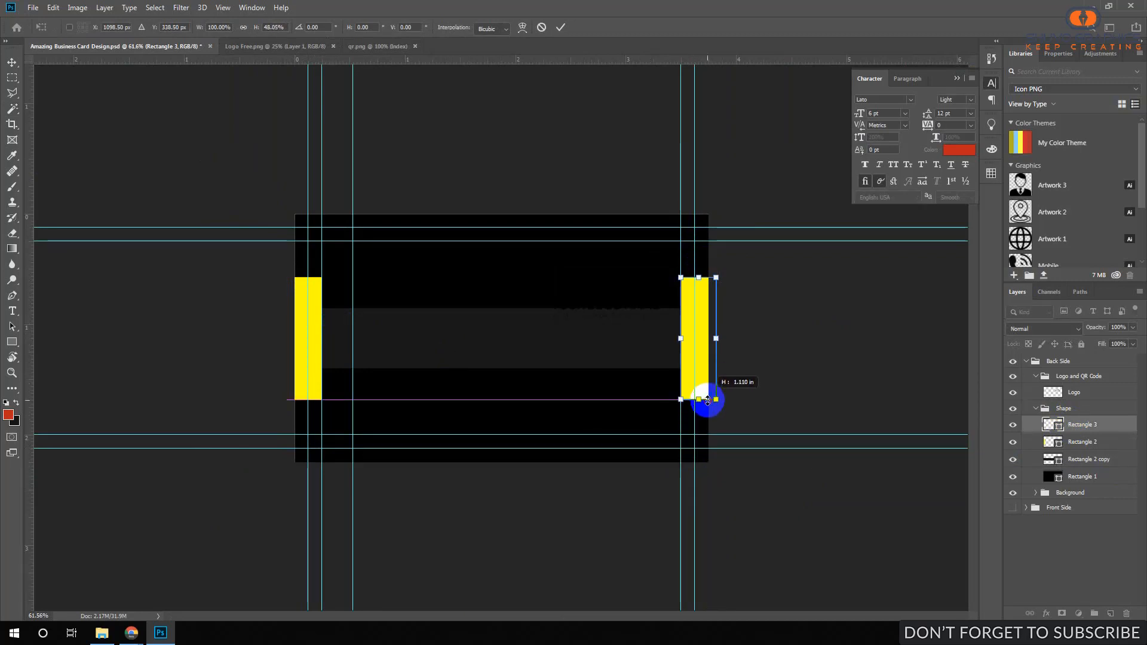
pyautogui.click(560, 28)
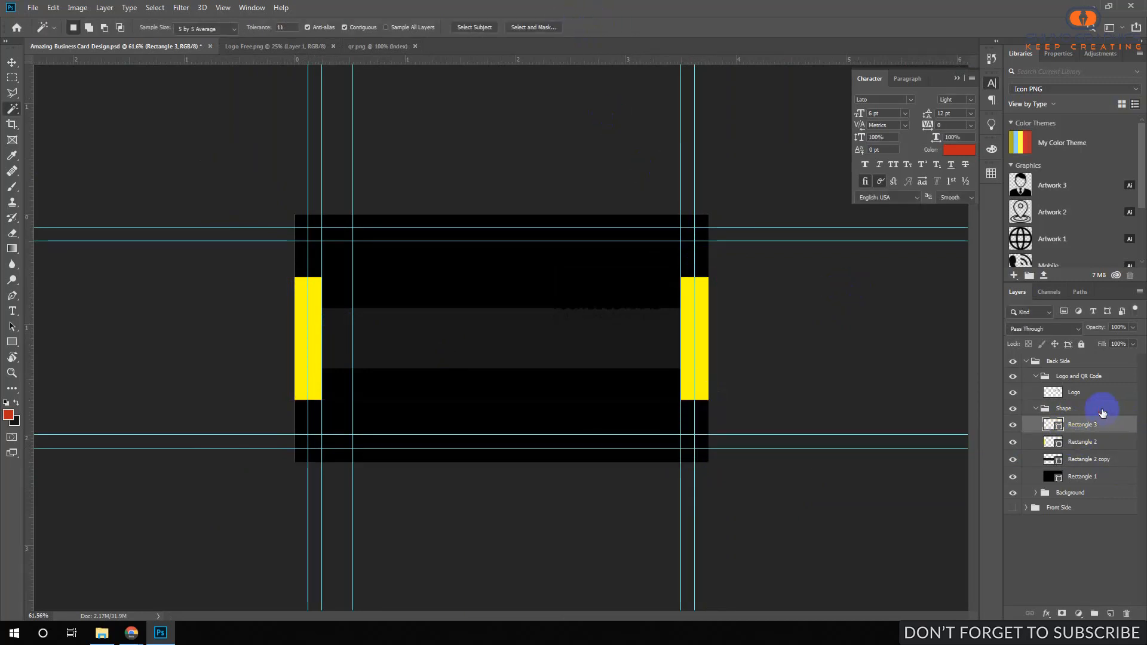
pyautogui.click(1102, 411)
pyautogui.hotkey('ctrl', 'space')
pyautogui.moveTo(536, 324)
pyautogui.mouseDown()
pyautogui.moveTo(504, 328)
pyautogui.moveTo(535, 328)
pyautogui.mouseUp()
# Add a white Solid Color fill layer clipped to the Logo layer.
pyautogui.click(1067, 393)
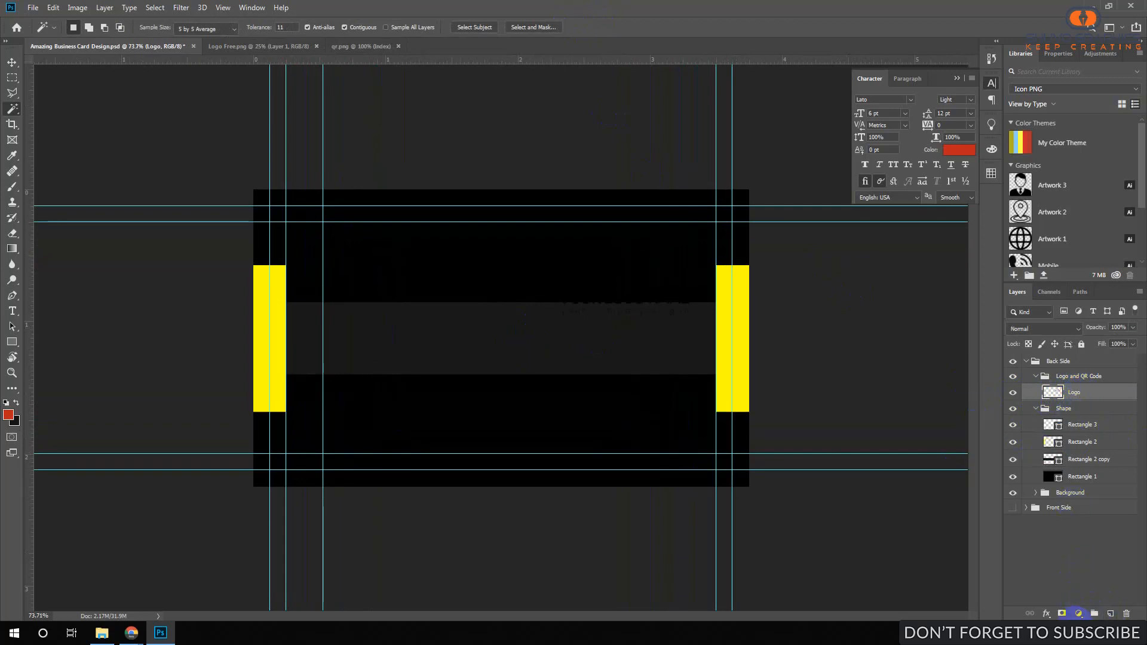
pyautogui.click(1078, 613)
pyautogui.click(1070, 402)
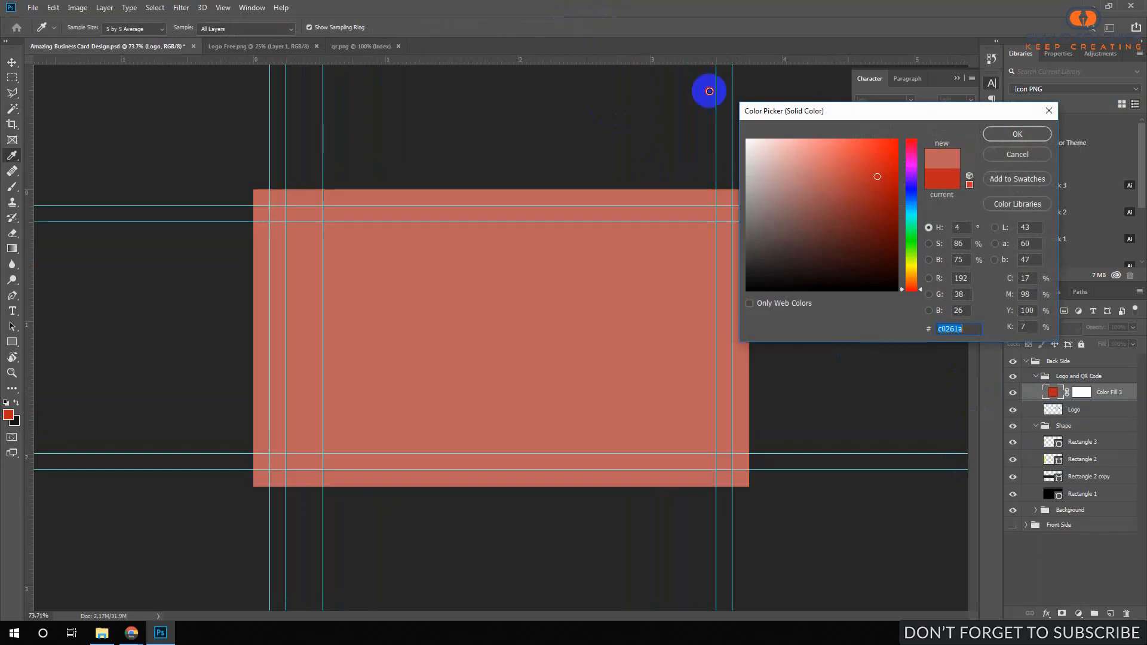
pyautogui.moveTo(789, 161); pyautogui.dragTo(709, 91)
pyautogui.click(1024, 133)
pyautogui.keyDown('alt'); pyautogui.click(1098, 400); pyautogui.keyUp('alt')
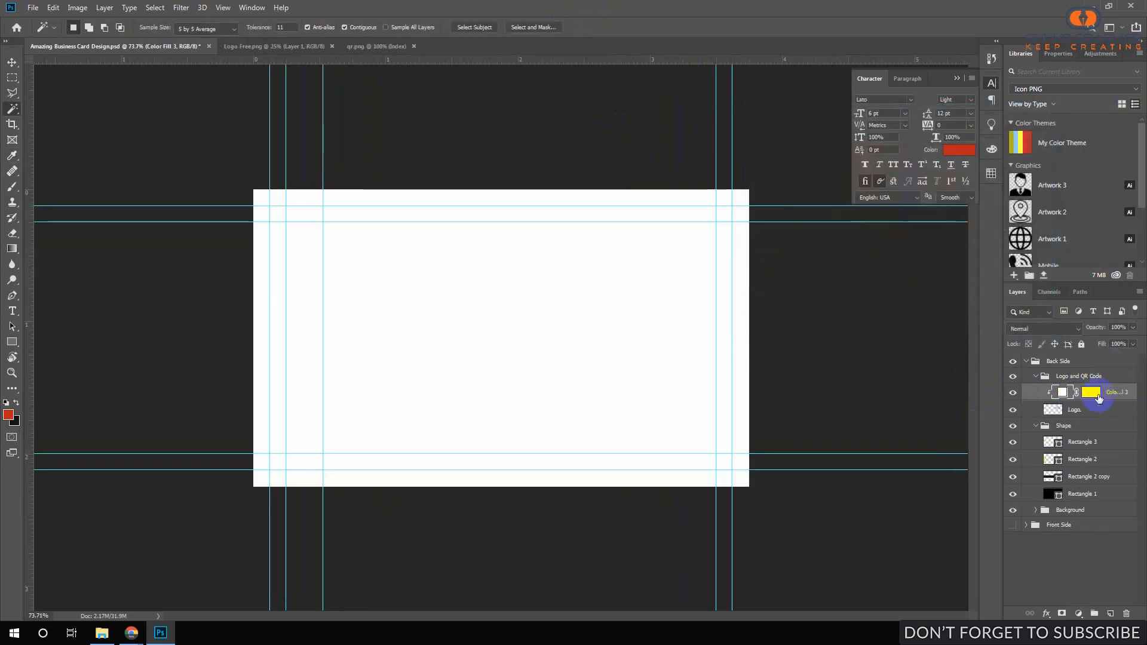
# Move the logo into the centre of the dark band and view the card at 100%.
pyautogui.click(1072, 409)
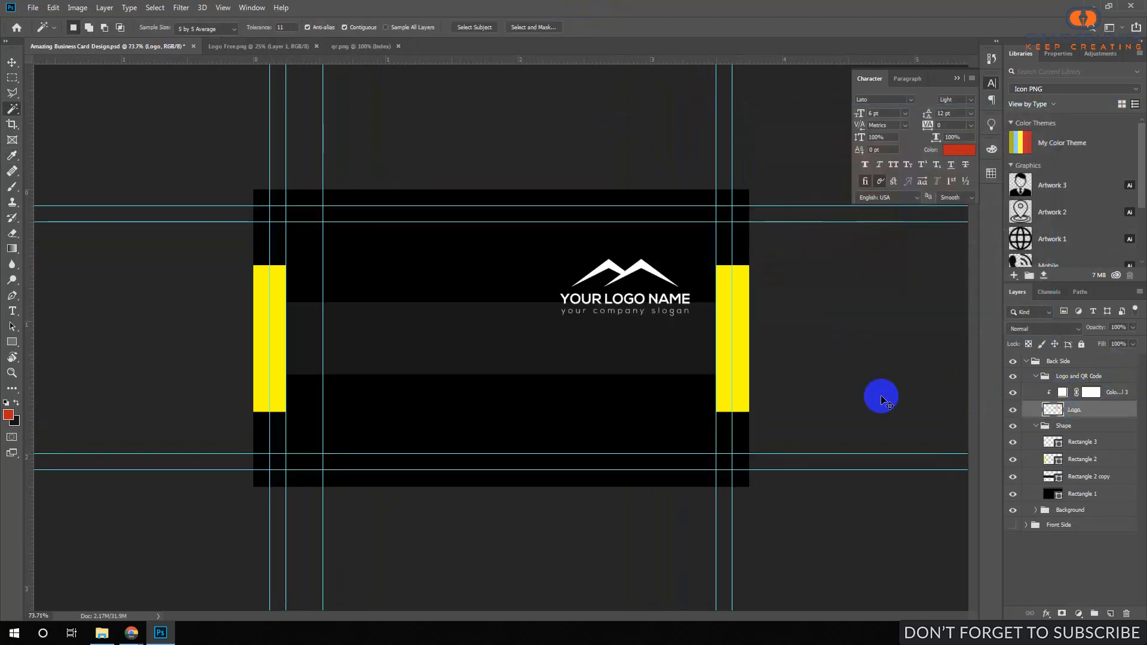
pyautogui.hotkey('ctrl', 't')
pyautogui.moveTo(606, 294); pyautogui.dragTo(507, 343)
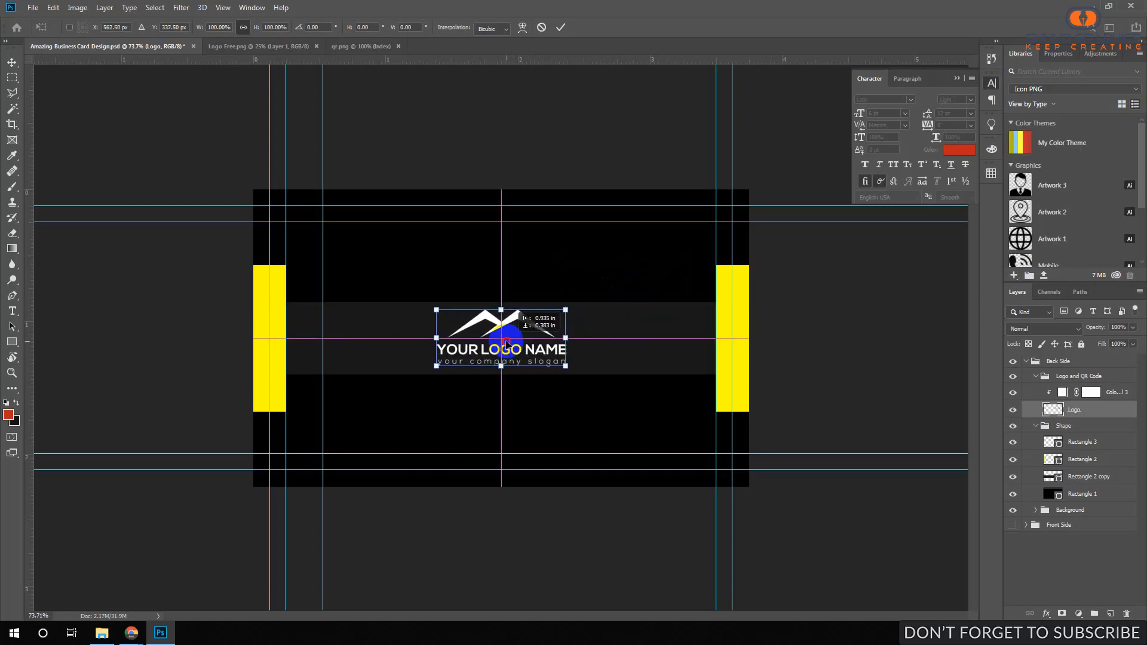
pyautogui.click(560, 27)
pyautogui.press('w')
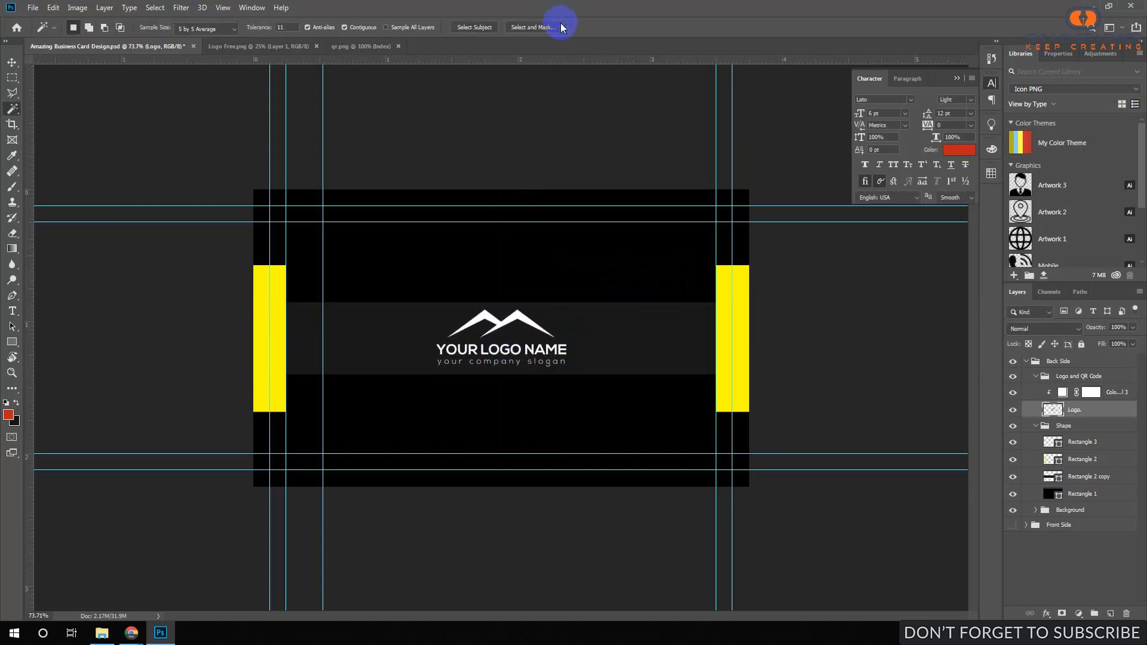
pyautogui.moveTo(470, 353)
pyautogui.mouseDown()
pyautogui.moveTo(455, 359)
pyautogui.moveTo(469, 357)
pyautogui.mouseUp()
pyautogui.hotkey('ctrl', '1')
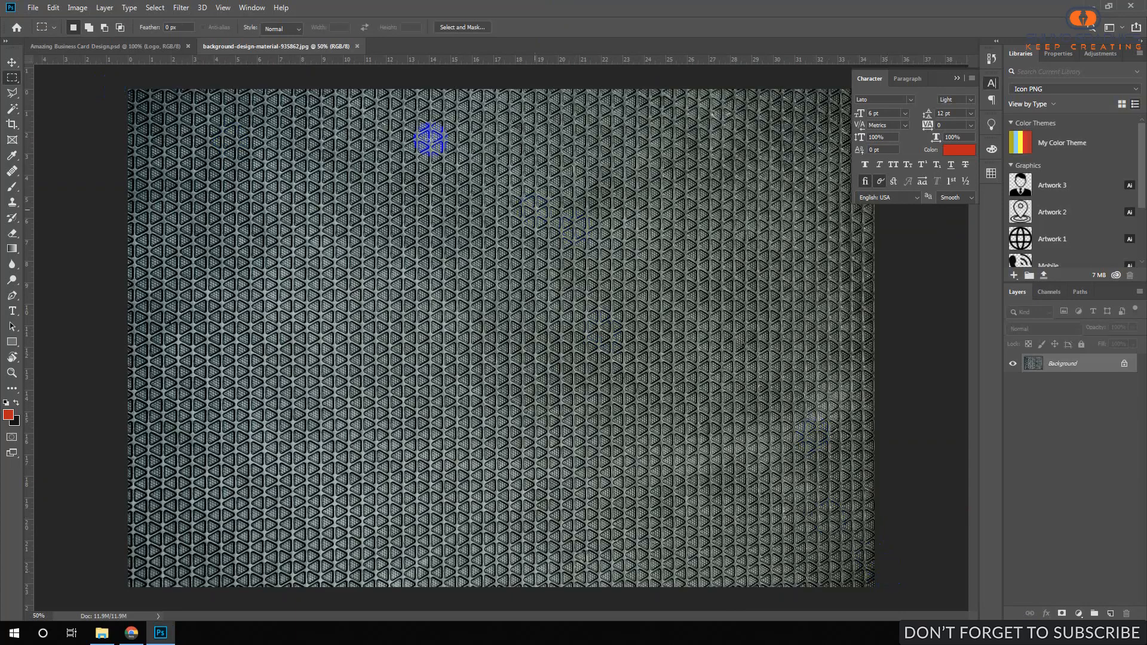
# Select the entire triangle-pattern image and copy it.
pyautogui.moveTo(108, 73); pyautogui.dragTo(832, 610)
pyautogui.rightClick(591, 226)
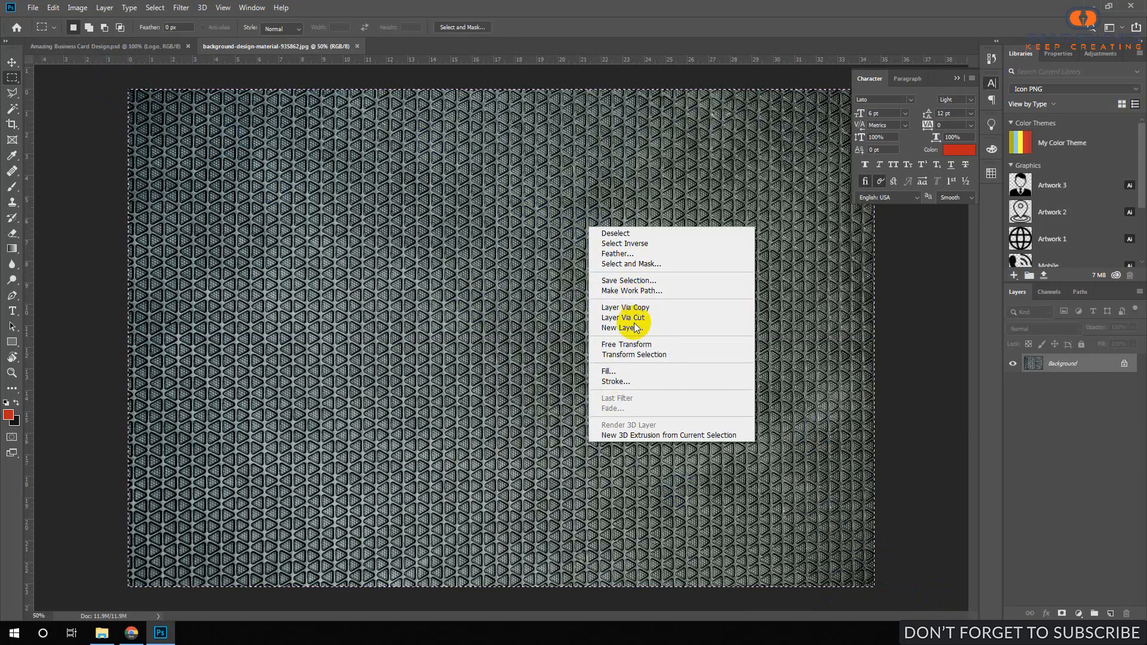
pyautogui.click(53, 8)
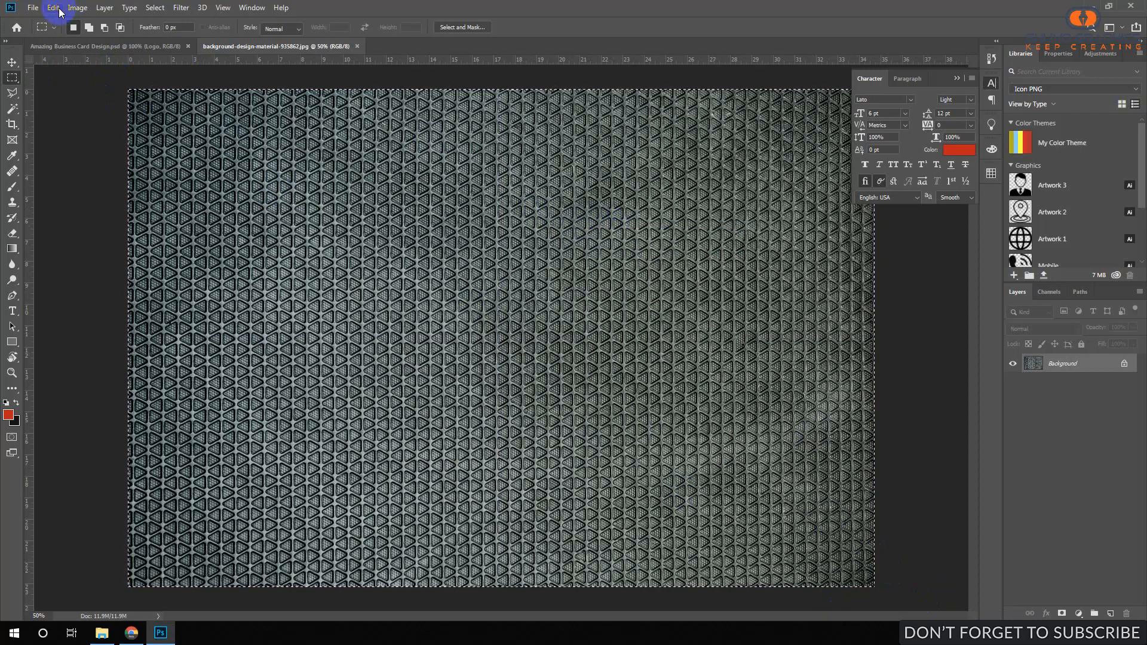
pyautogui.click(54, 8)
pyautogui.click(71, 90)
# Paste the pattern into the business card above the Rectangle 1 layer.
pyautogui.click(147, 45)
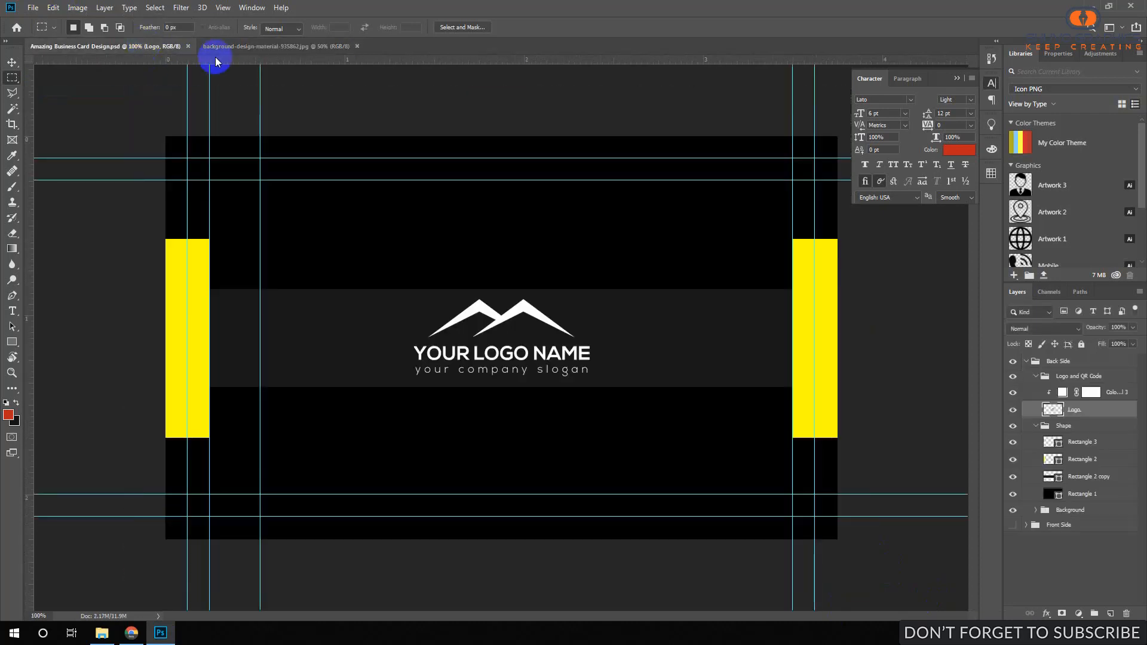
pyautogui.click(1060, 513)
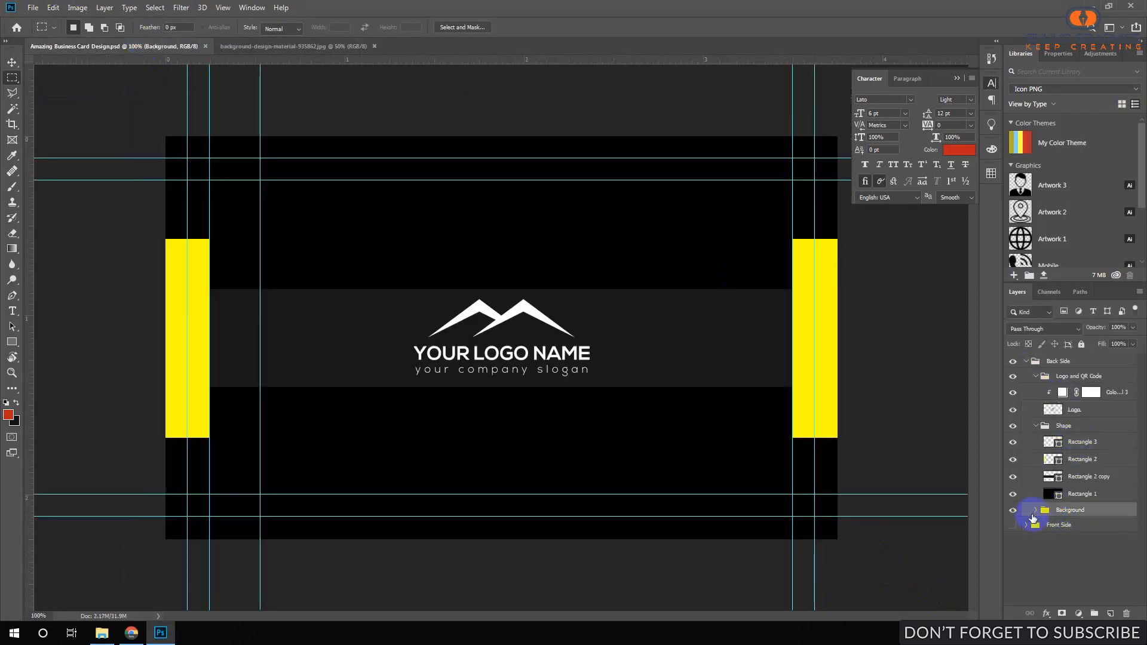
pyautogui.click(1082, 494)
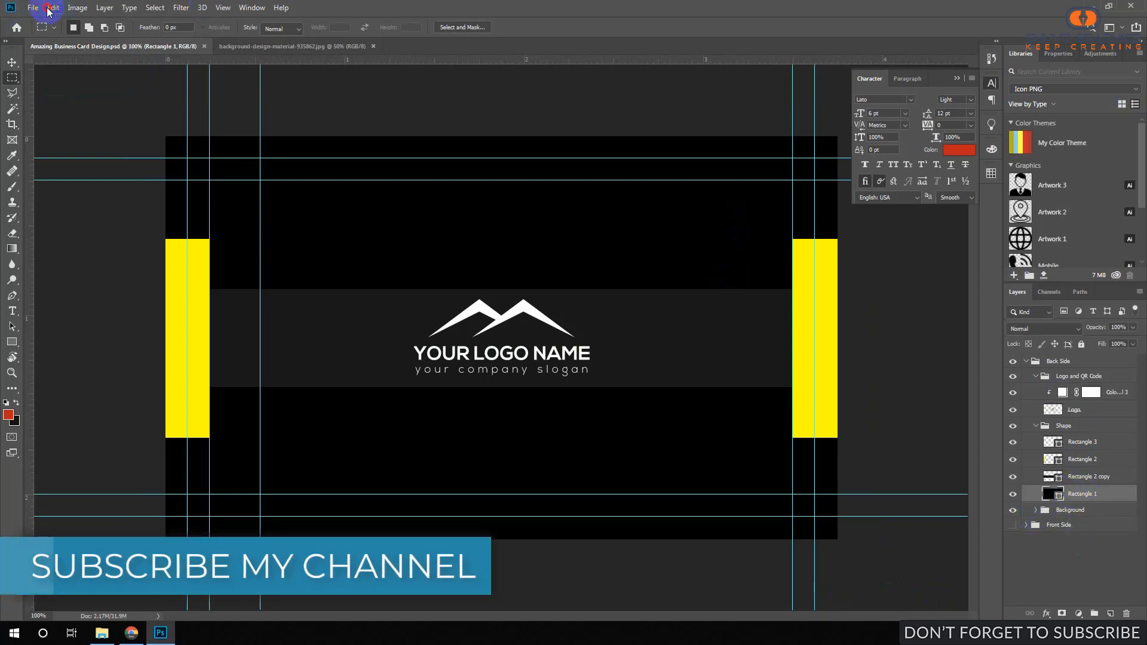
pyautogui.click(49, 8)
pyautogui.click(82, 115)
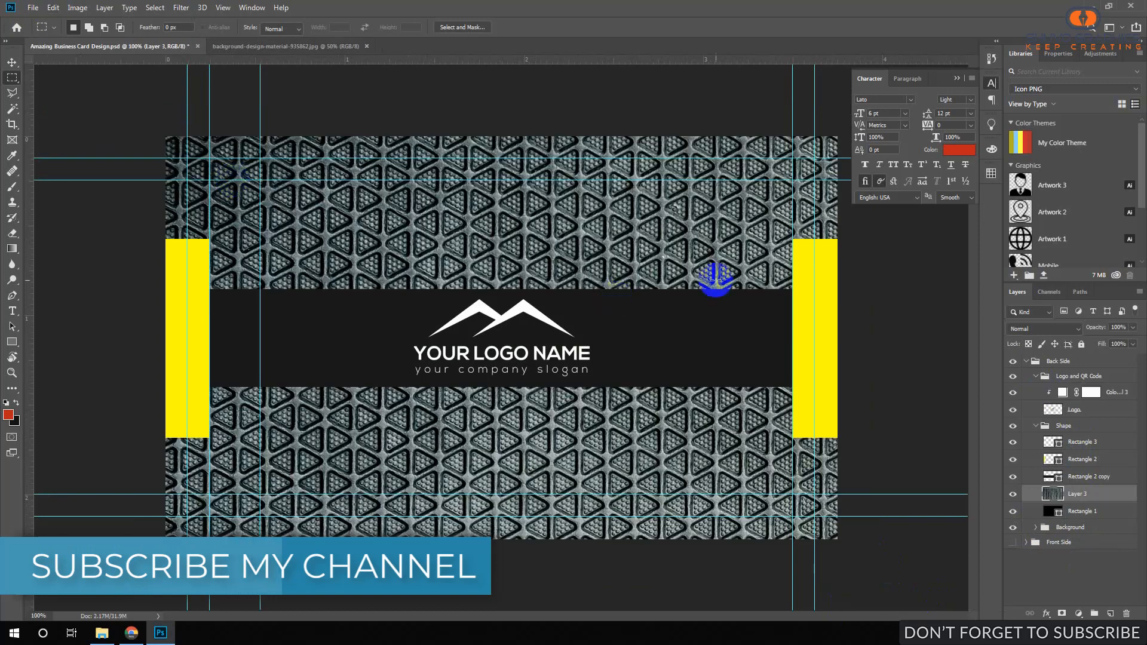
# Free Transform the pasted pattern so it covers the whole card.
pyautogui.click(53, 8)
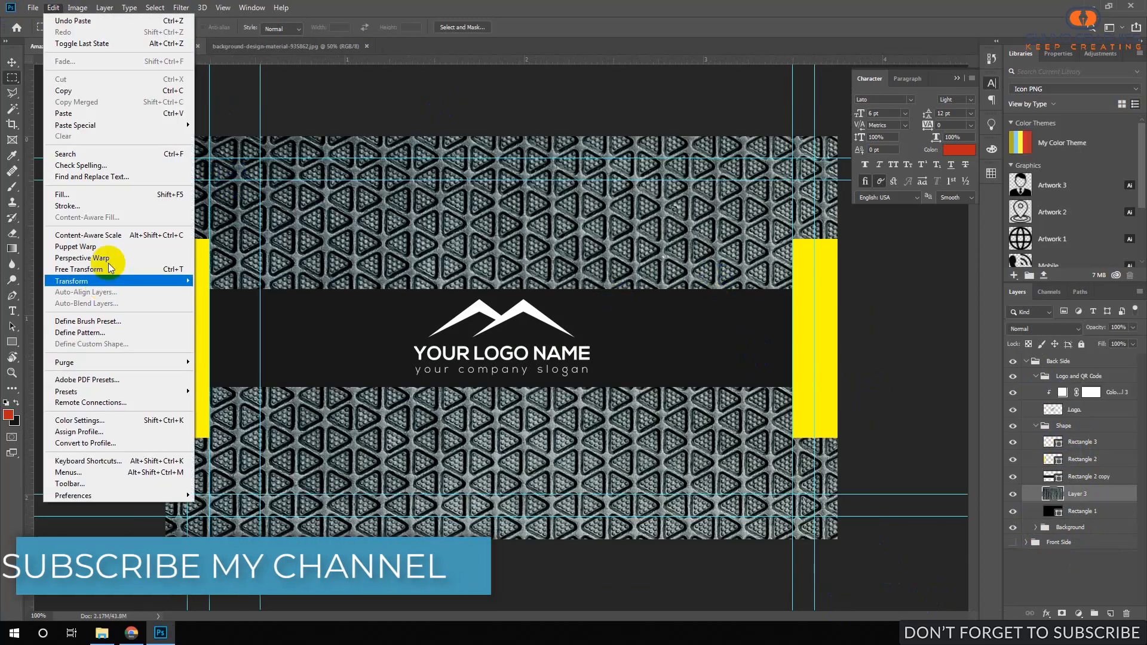
pyautogui.click(152, 269)
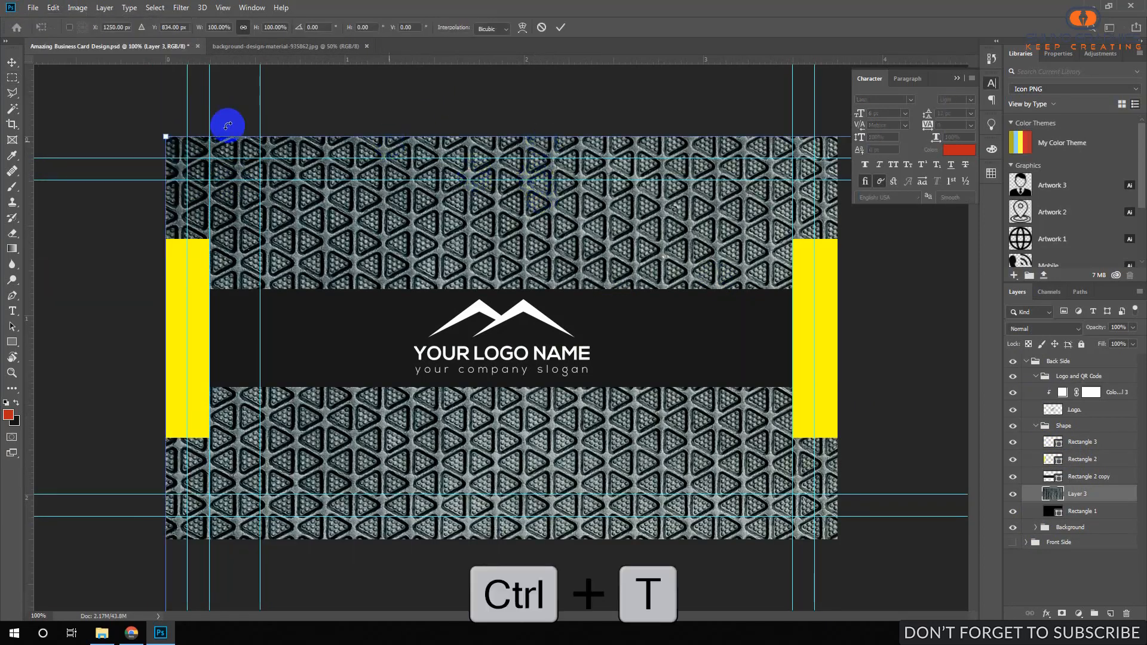
pyautogui.moveTo(165, 135); pyautogui.dragTo(263, 236)
pyautogui.moveTo(537, 103); pyautogui.dragTo(538, 256)
pyautogui.moveTo(558, 351); pyautogui.dragTo(550, 287)
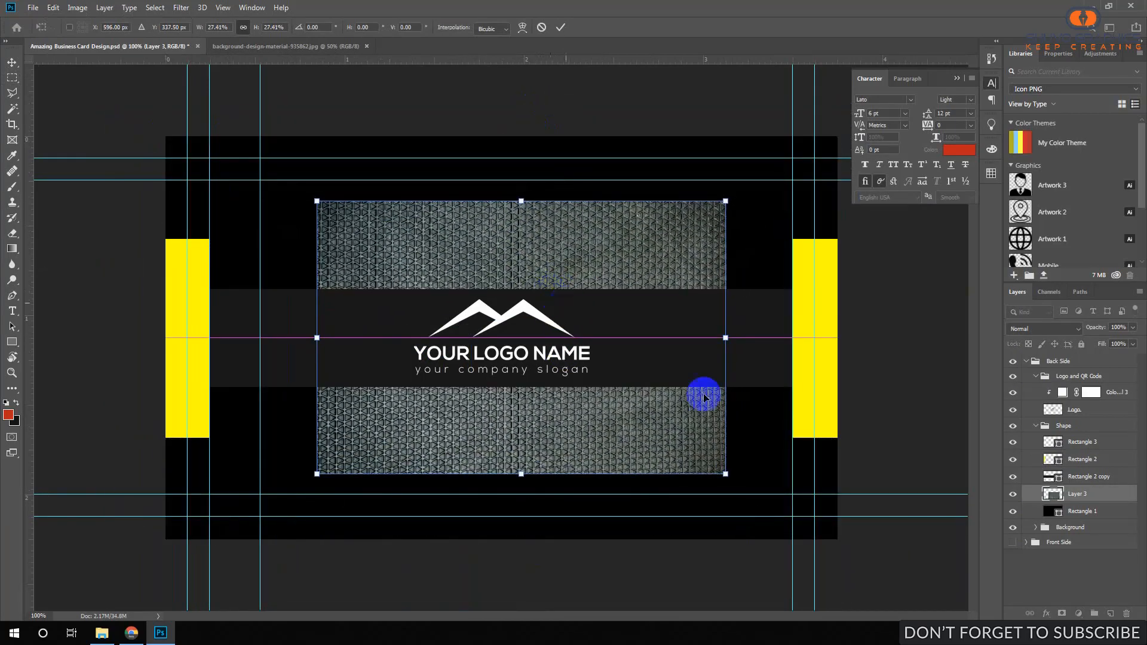
pyautogui.moveTo(725, 473); pyautogui.dragTo(902, 530)
pyautogui.moveTo(845, 440); pyautogui.dragTo(827, 449)
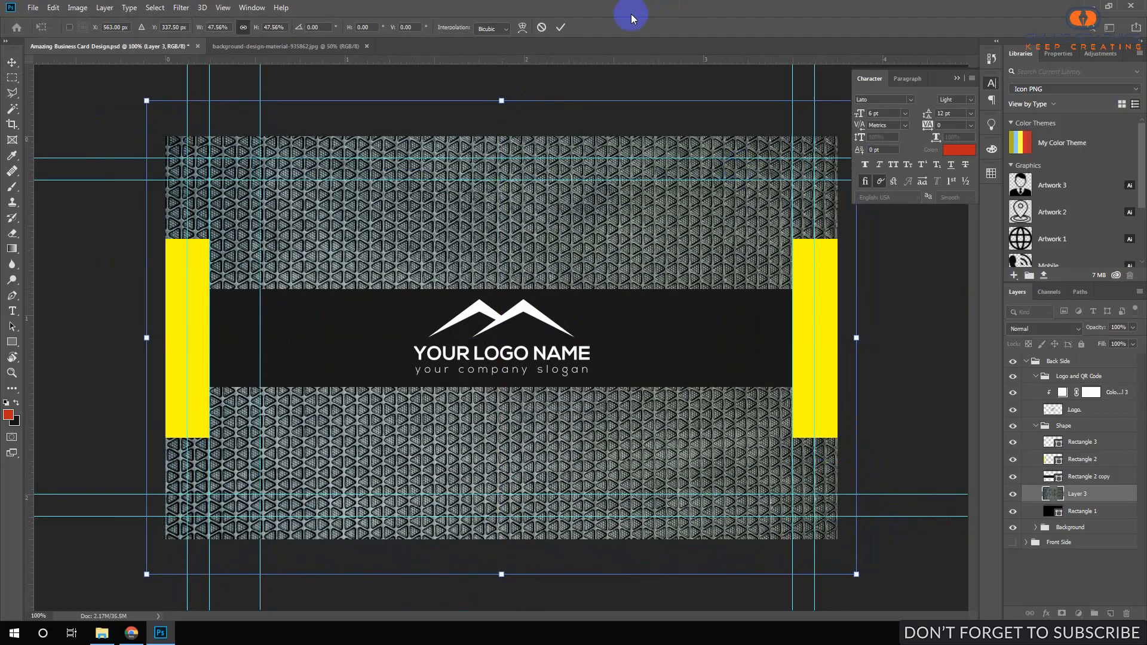
pyautogui.click(560, 27)
pyautogui.click(1046, 329)
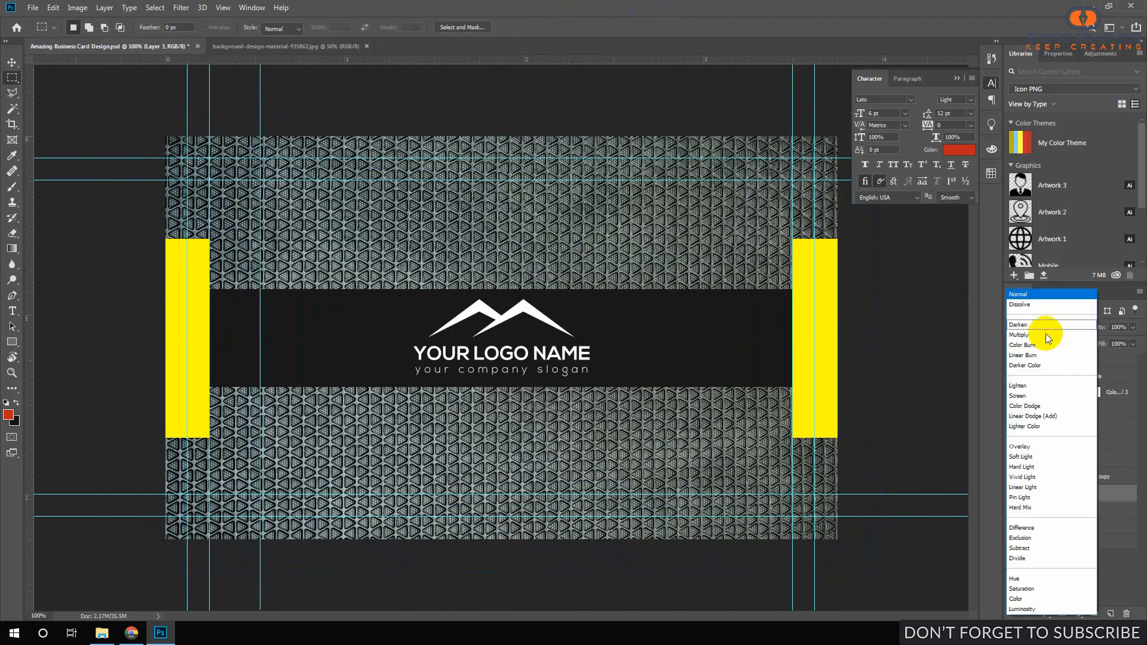
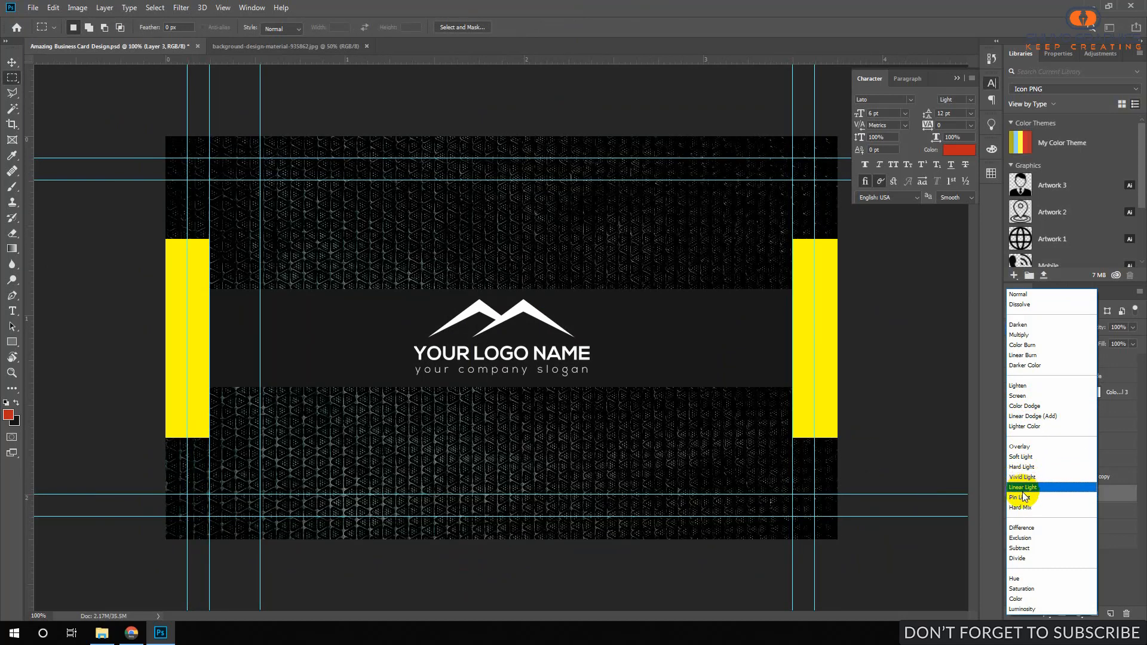
# Blend the pattern texture in Screen mode at 7% opacity.
pyautogui.click(1017, 396)
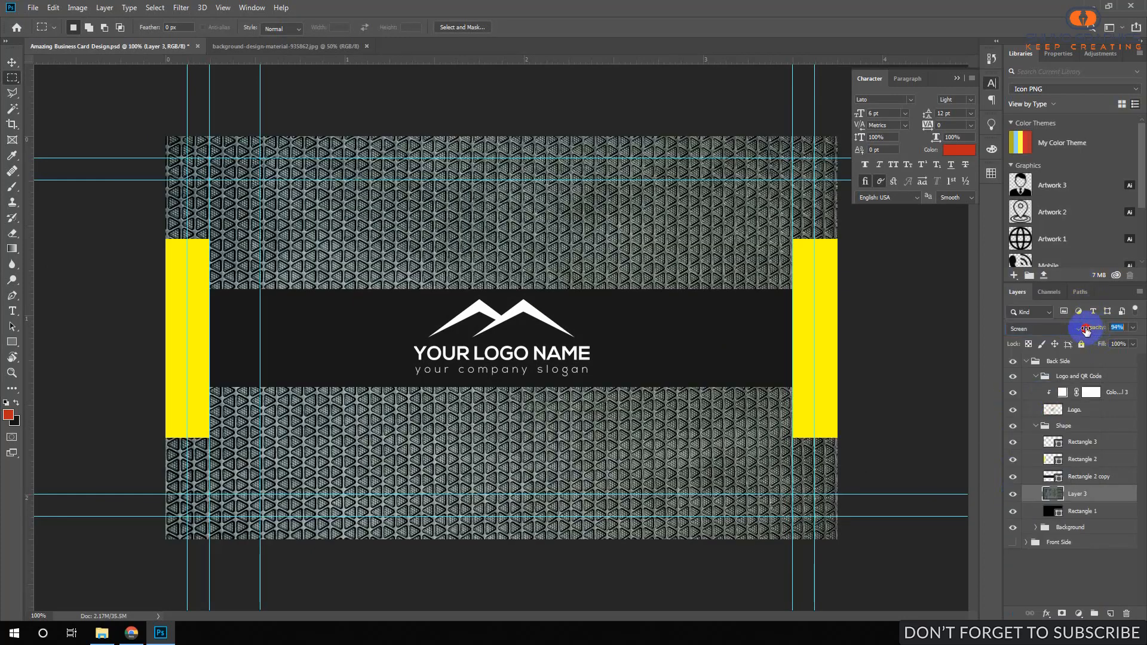
pyautogui.moveTo(1086, 329); pyautogui.dragTo(1095, 331)
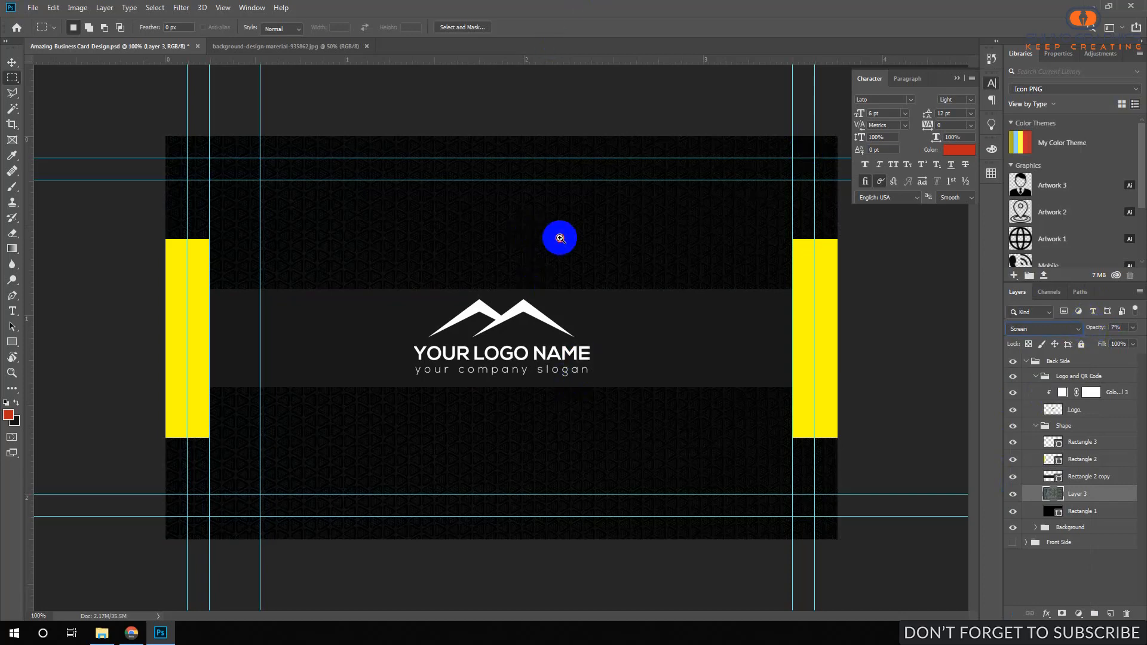
pyautogui.moveTo(559, 239)
pyautogui.mouseDown()
pyautogui.moveTo(592, 236)
pyautogui.moveTo(525, 239)
pyautogui.moveTo(540, 238)
pyautogui.mouseUp()
pyautogui.hotkey('alt', ']')
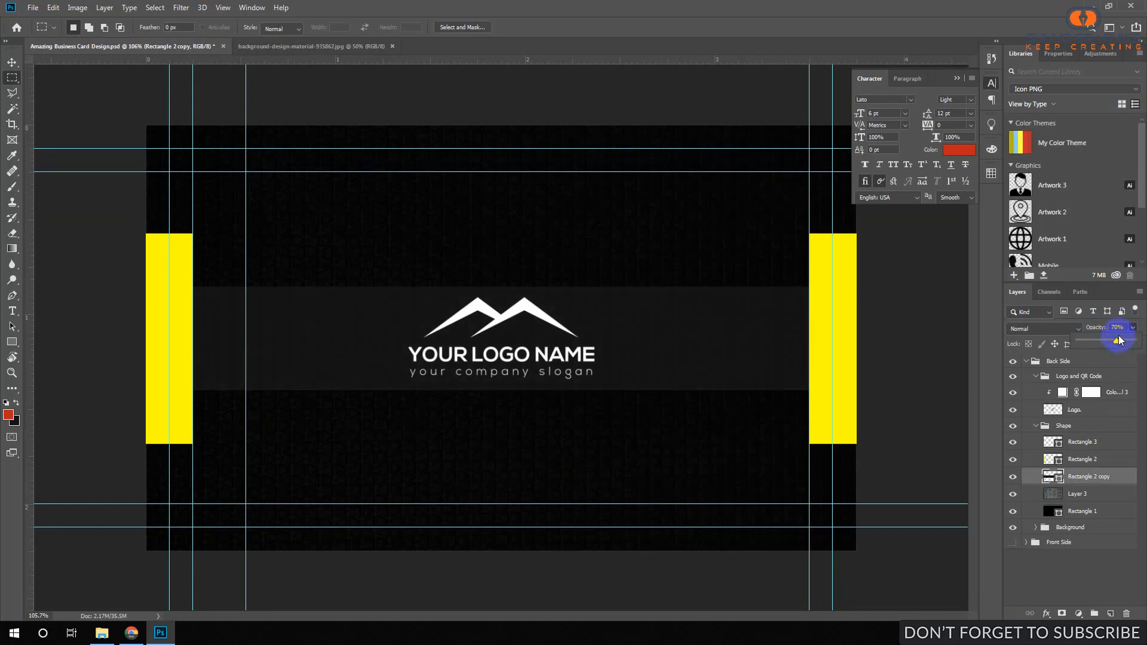
# Clip the texture to Rectangle 1, duplicate it into Front Side, and collapse Back Side.
pyautogui.click(1087, 494)
pyautogui.keyDown('alt'); pyautogui.click(1104, 500); pyautogui.keyUp('alt')
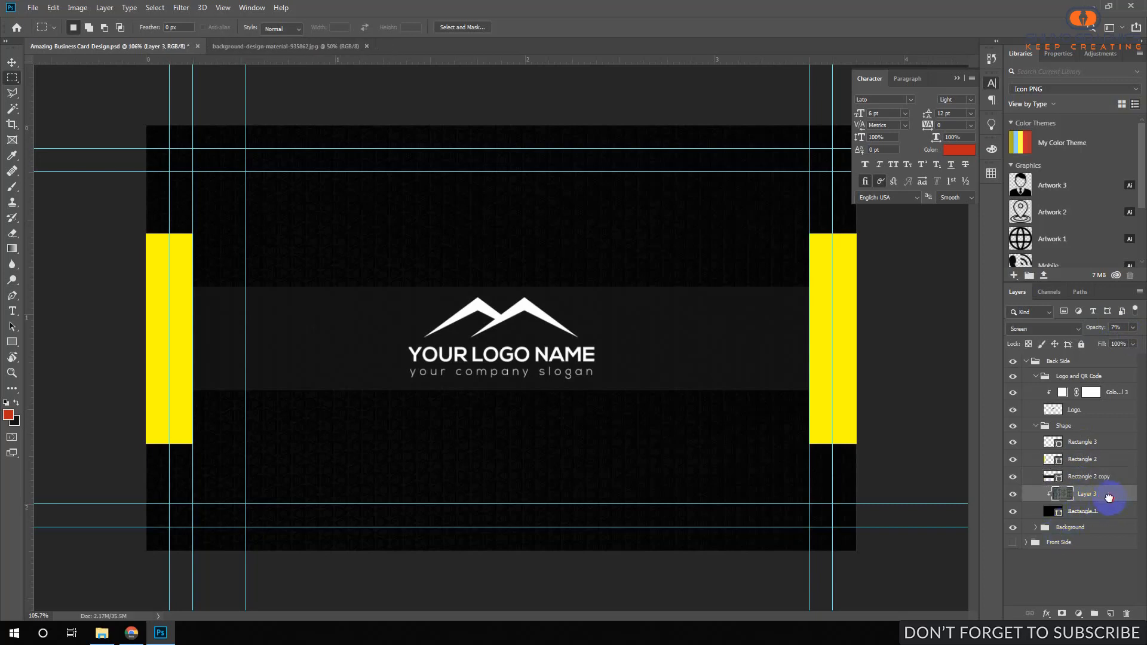
pyautogui.moveTo(1109, 497); pyautogui.dragTo(1110, 613)
pyautogui.moveTo(1088, 502); pyautogui.dragTo(1089, 558)
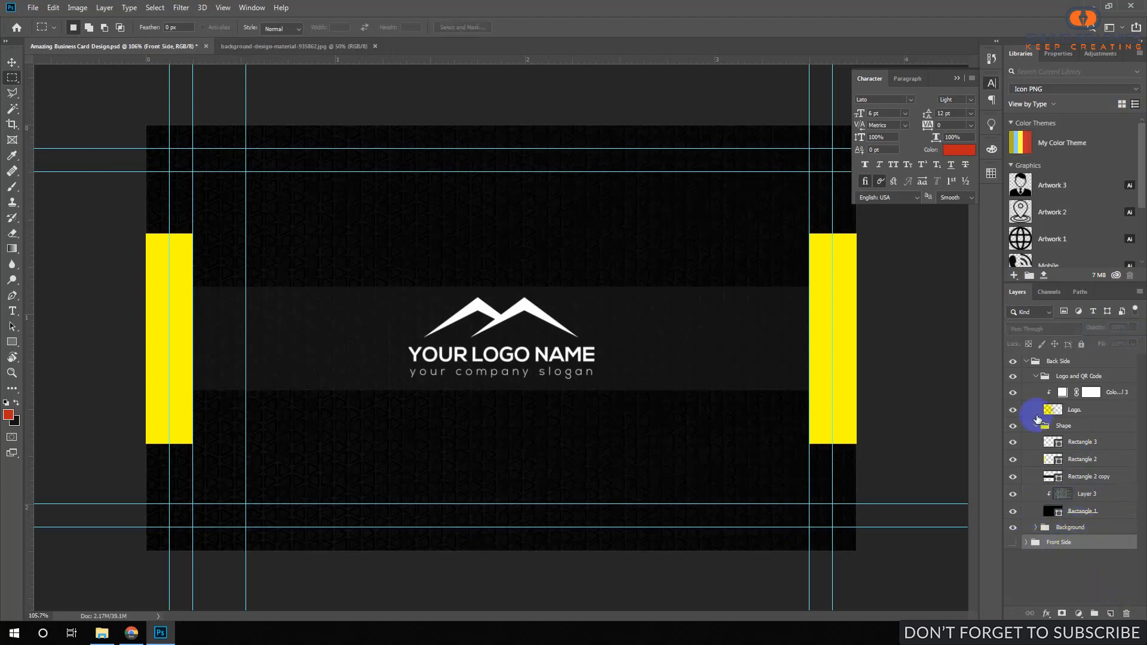
pyautogui.click(1024, 361)
pyautogui.click(1027, 361)
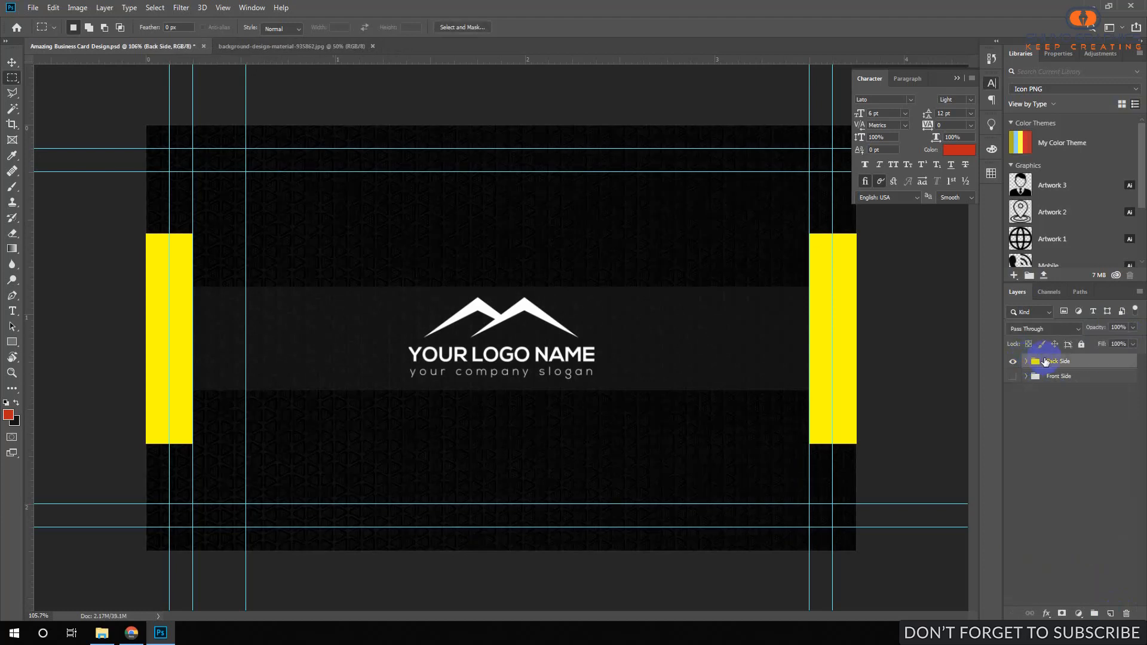
pyautogui.click(1023, 381)
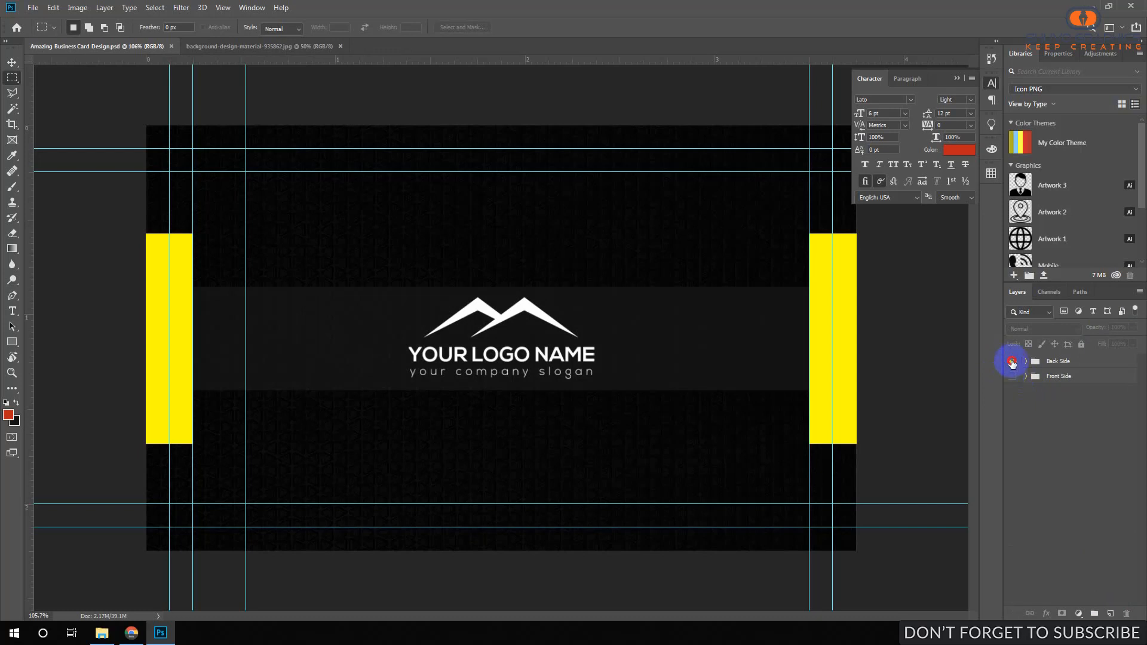
# Hide Back Side, show Front Side, and expand its Shape group to reach Rectangle 1.
pyautogui.click(1012, 361)
pyautogui.click(1012, 376)
pyautogui.click(1027, 376)
pyautogui.click(1076, 393)
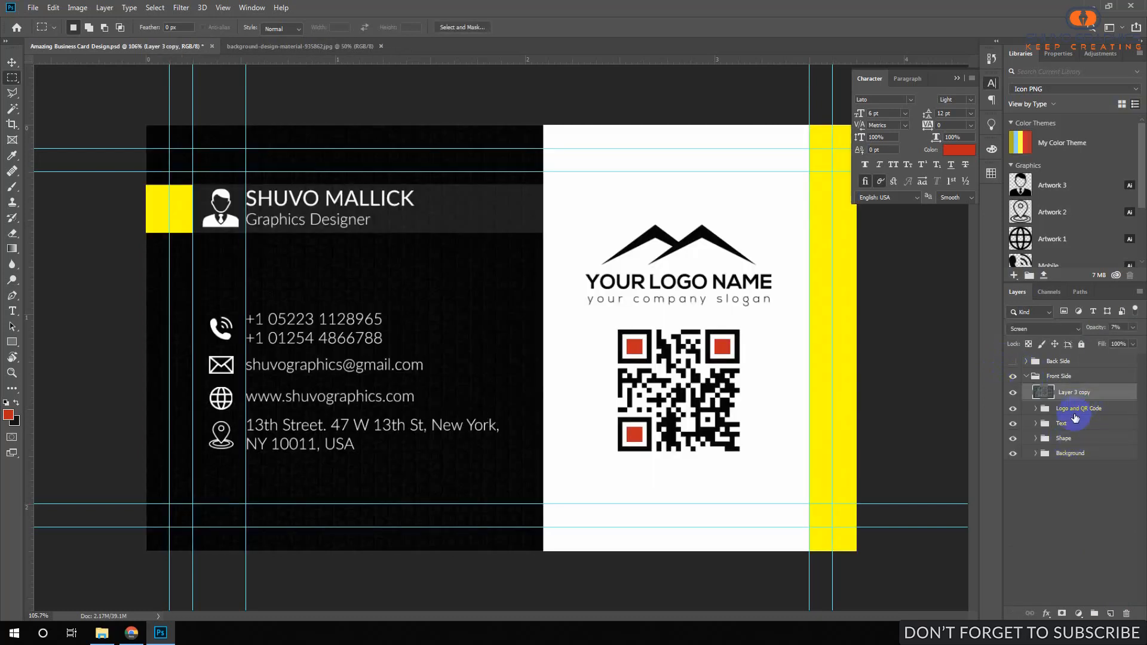
pyautogui.click(1036, 453)
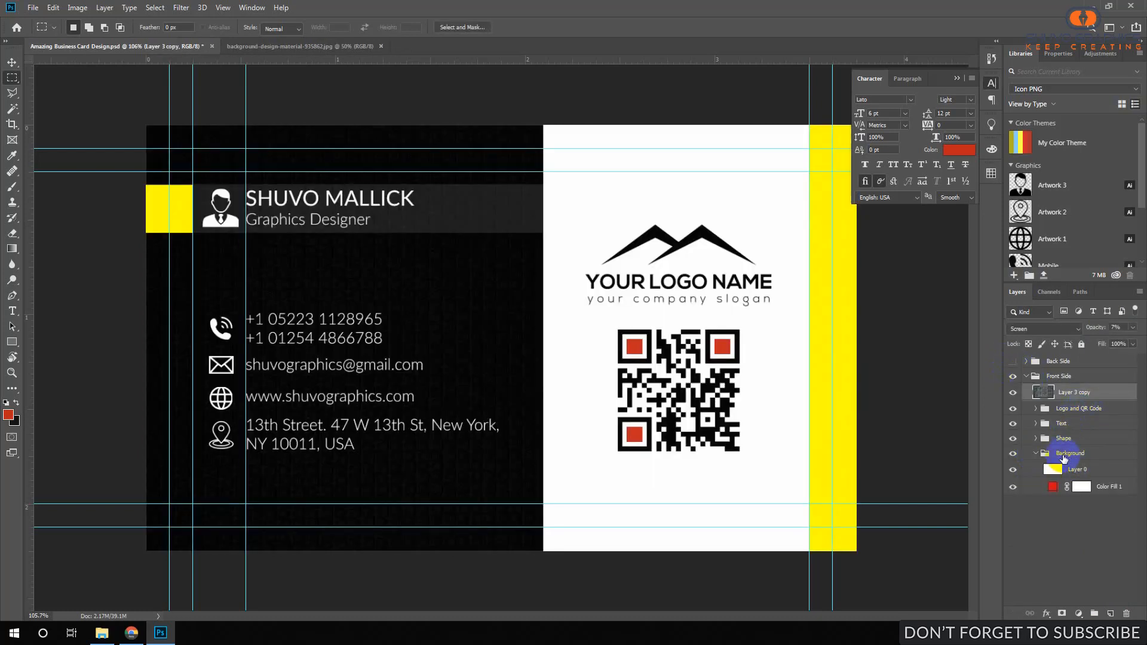
pyautogui.click(1071, 469)
pyautogui.click(1040, 454)
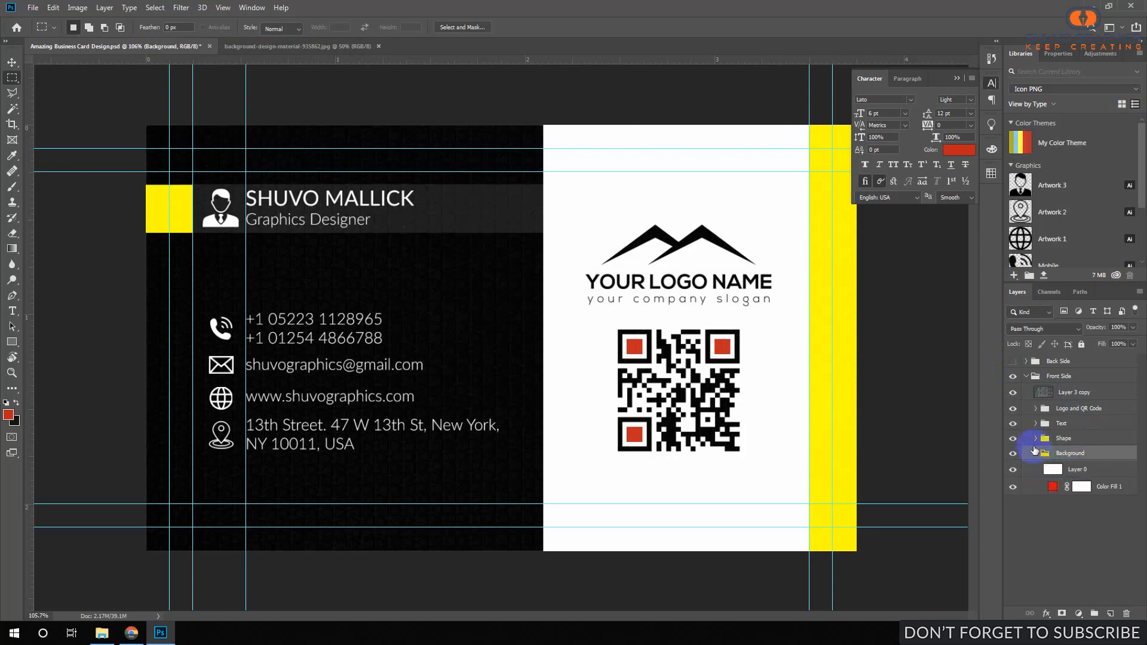
pyautogui.click(1037, 454)
pyautogui.click(1035, 438)
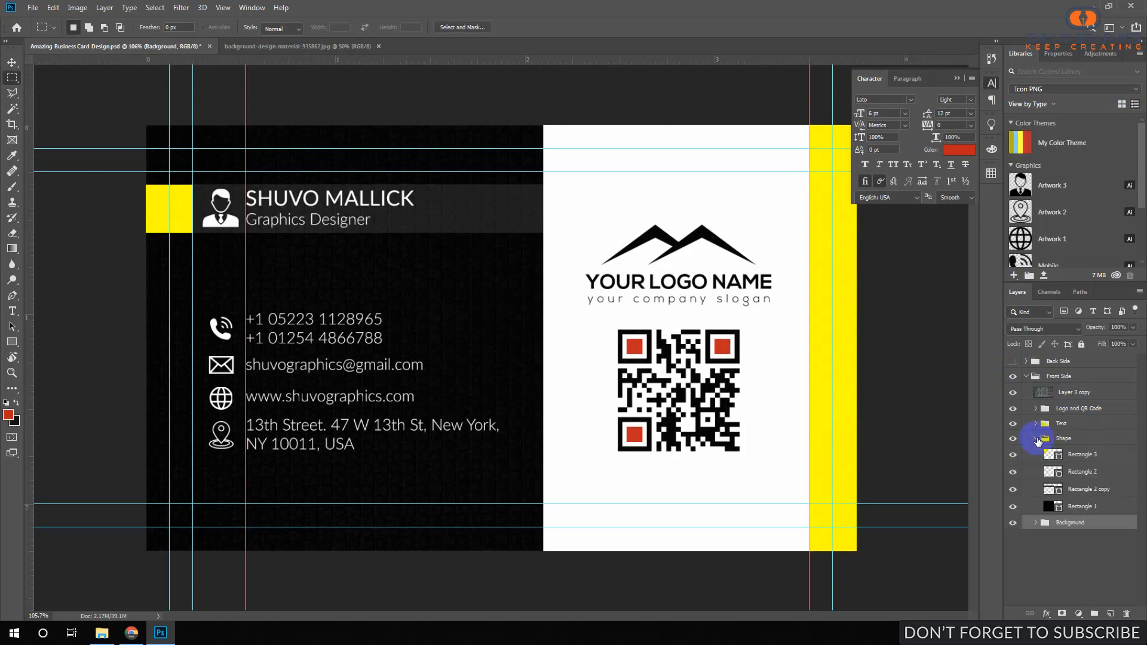
pyautogui.click(1088, 506)
# Move the texture copy above Rectangle 1 and clip it to that rectangle.
pyautogui.moveTo(1082, 392); pyautogui.dragTo(1093, 508)
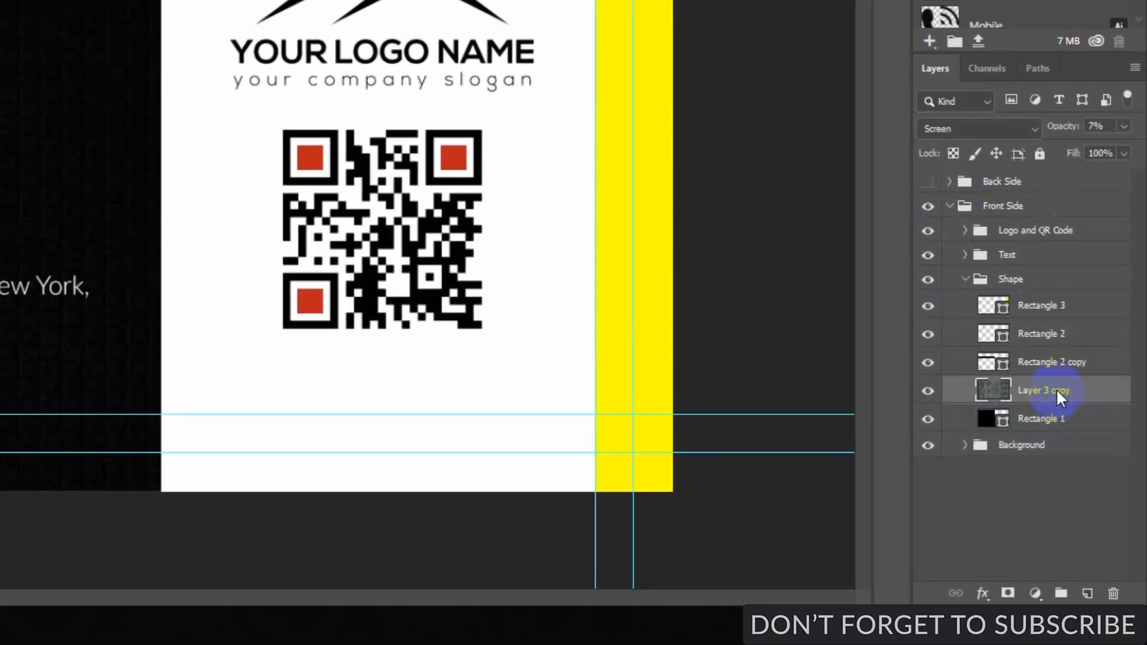
pyautogui.rightClick(1090, 493)
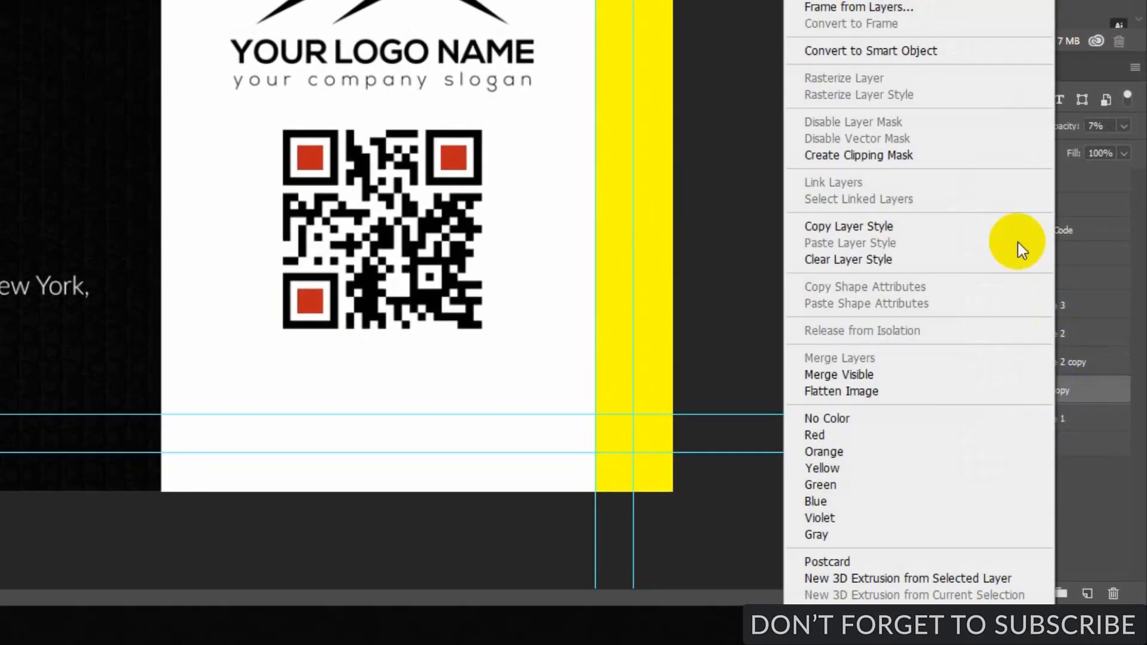
pyautogui.click(890, 157)
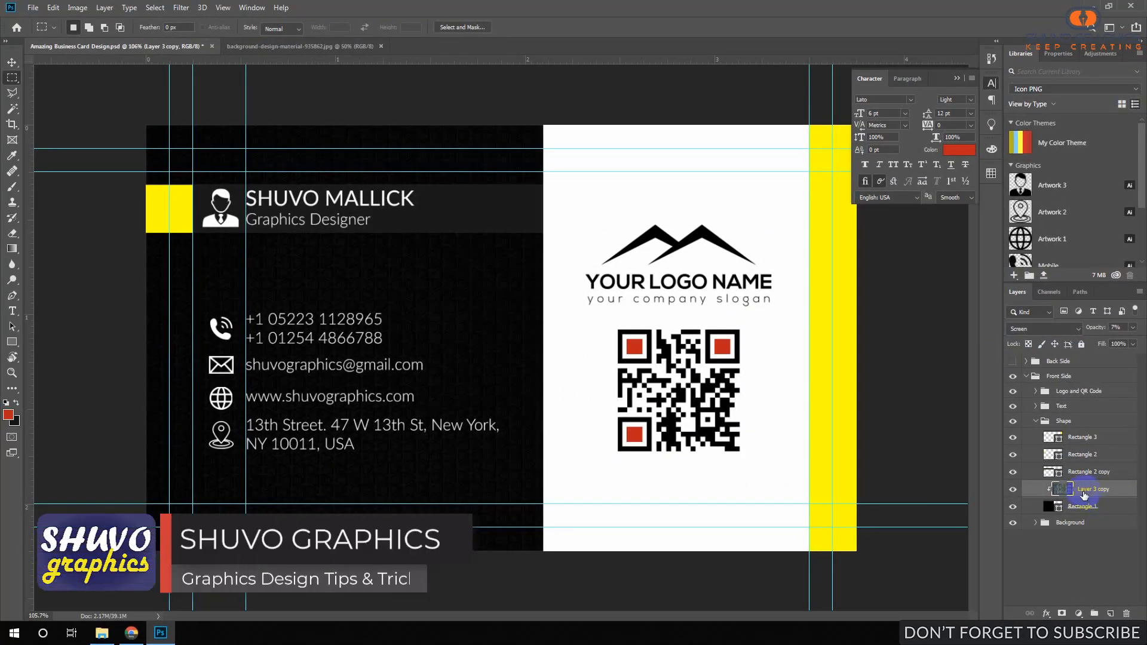
pyautogui.keyDown('ctrl'); pyautogui.click(467, 207); pyautogui.keyUp('ctrl')
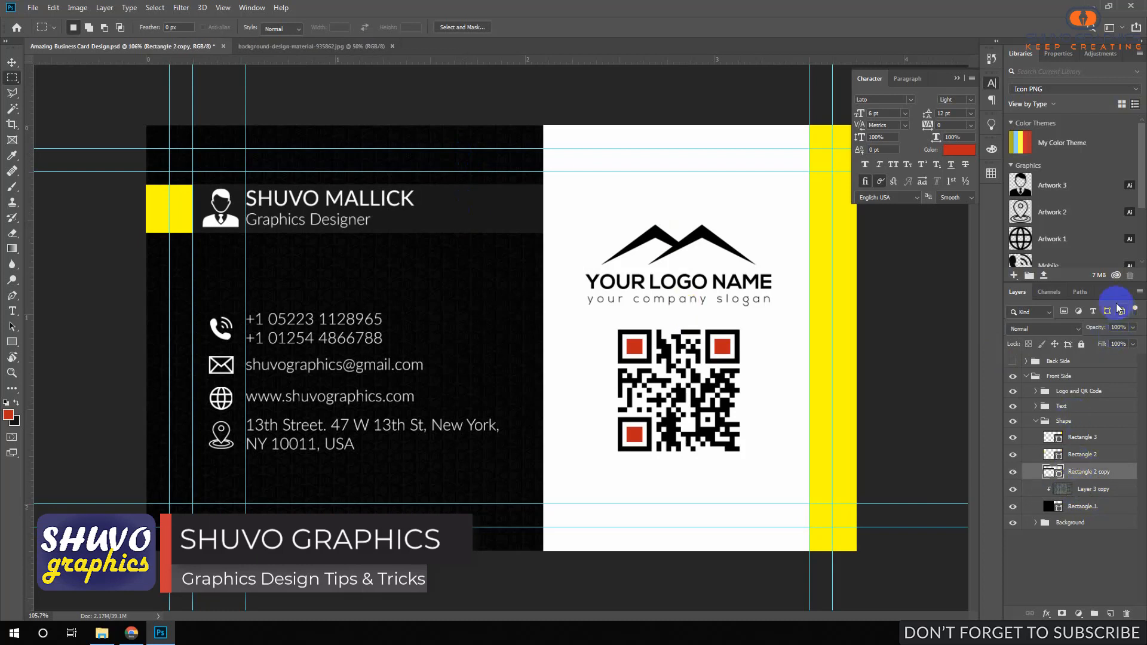
# Adjust the grey name bar's opacity and save the document.
pyautogui.moveTo(1120, 328); pyautogui.dragTo(1086, 326)
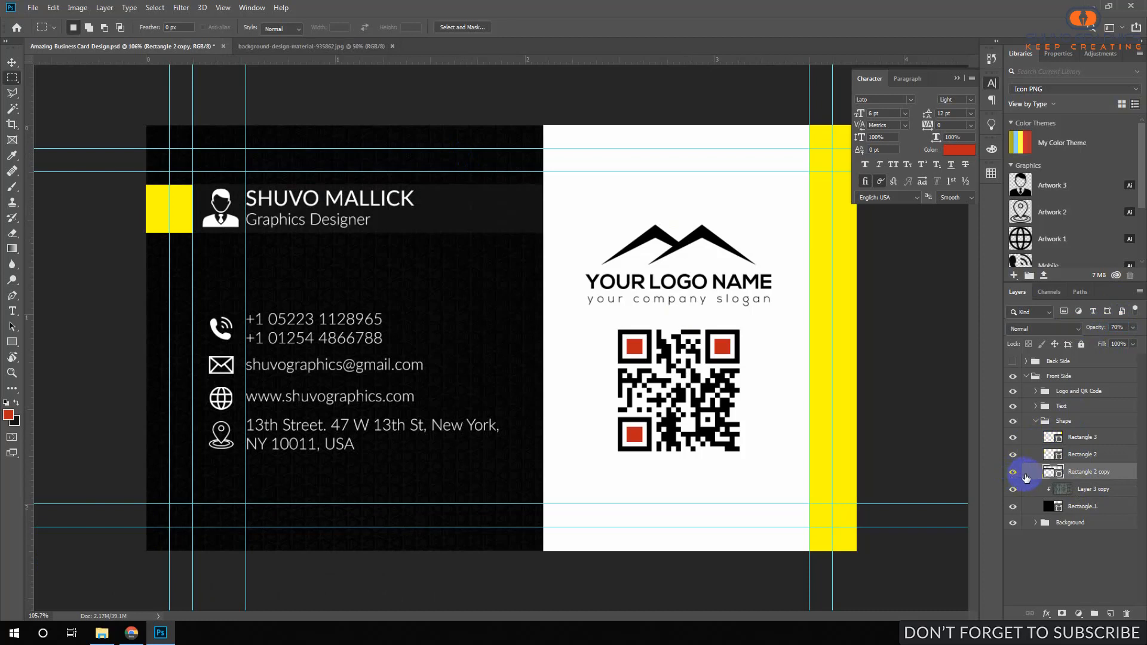
pyautogui.click(1088, 490)
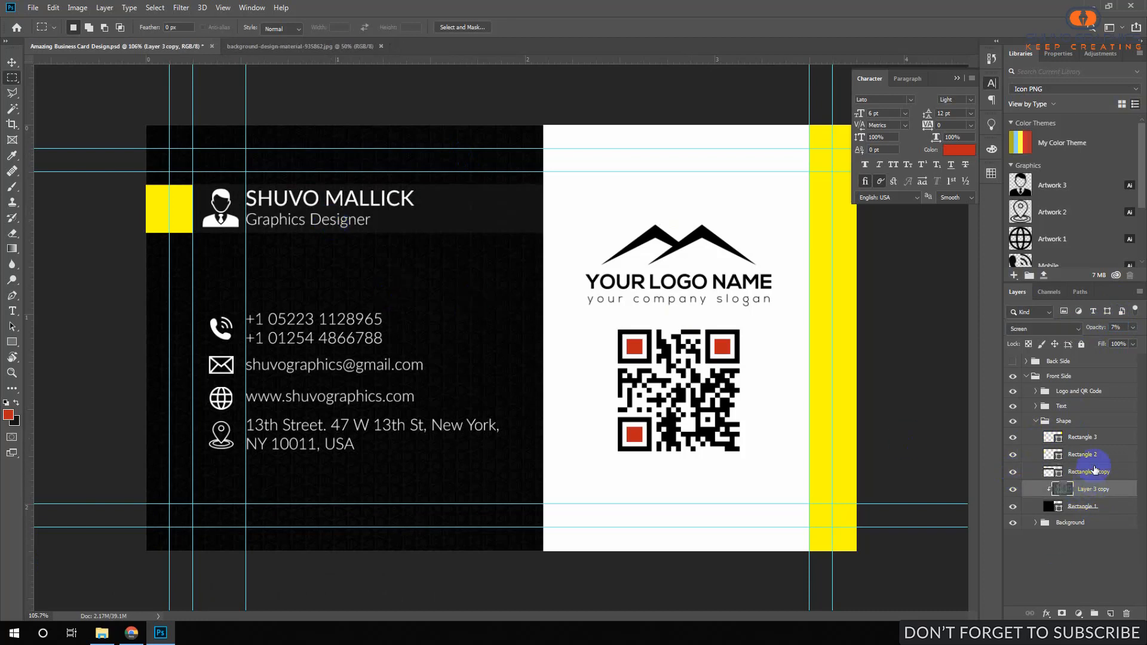
pyautogui.click(1095, 470)
pyautogui.hotkey('ctrl', 's')
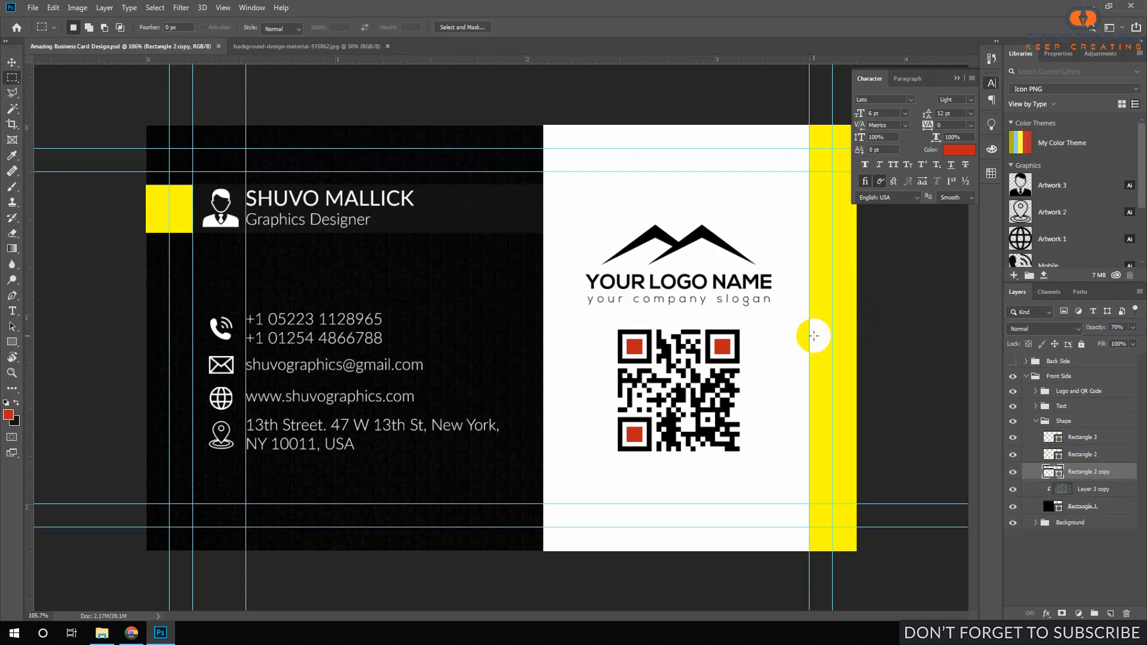
# Raise the yellow stripe's opacity to 100% and save.
pyautogui.keyDown('ctrl'); pyautogui.click(853, 346); pyautogui.keyUp('ctrl')
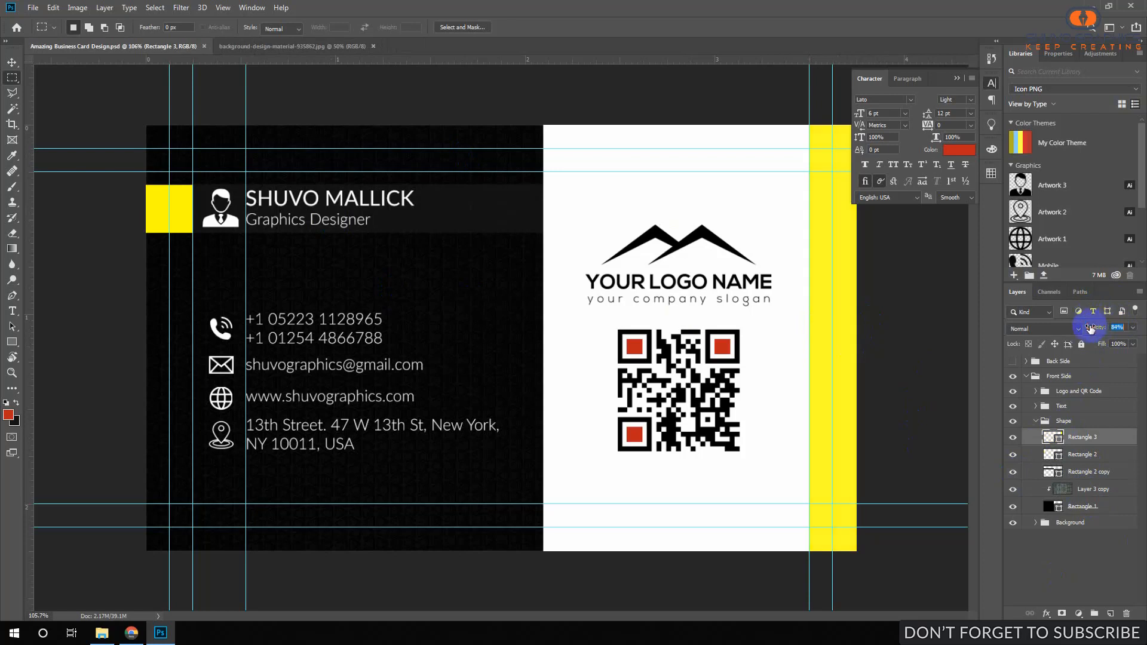
pyautogui.moveTo(1092, 332); pyautogui.dragTo(1134, 327)
pyautogui.click(1089, 442)
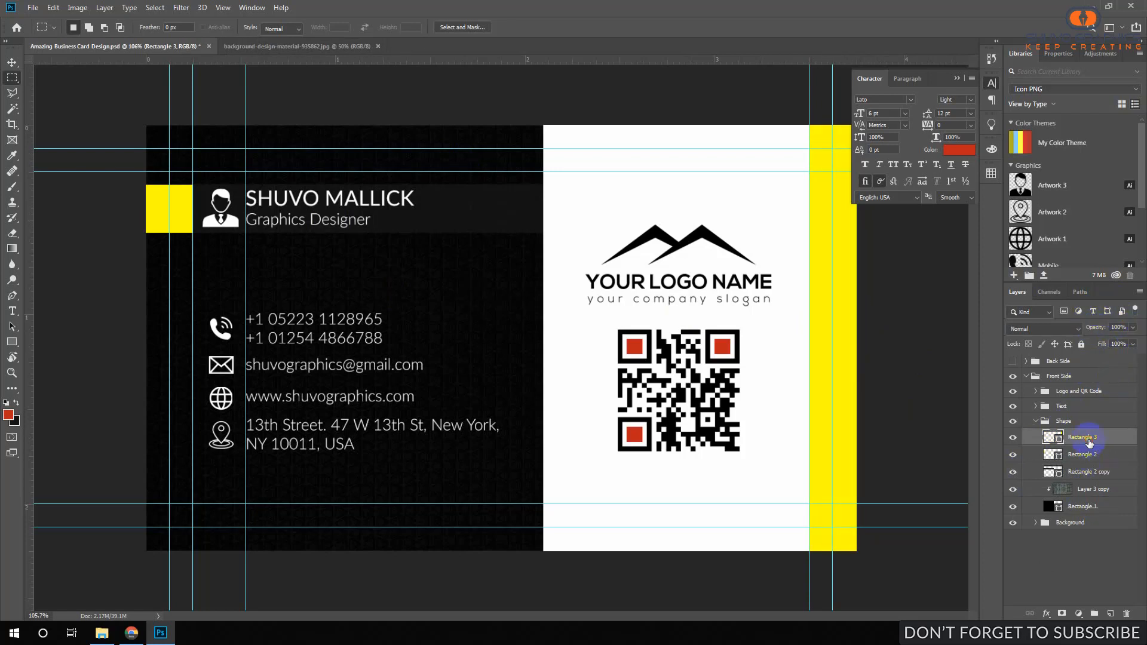
pyautogui.hotkey('ctrl', 's')
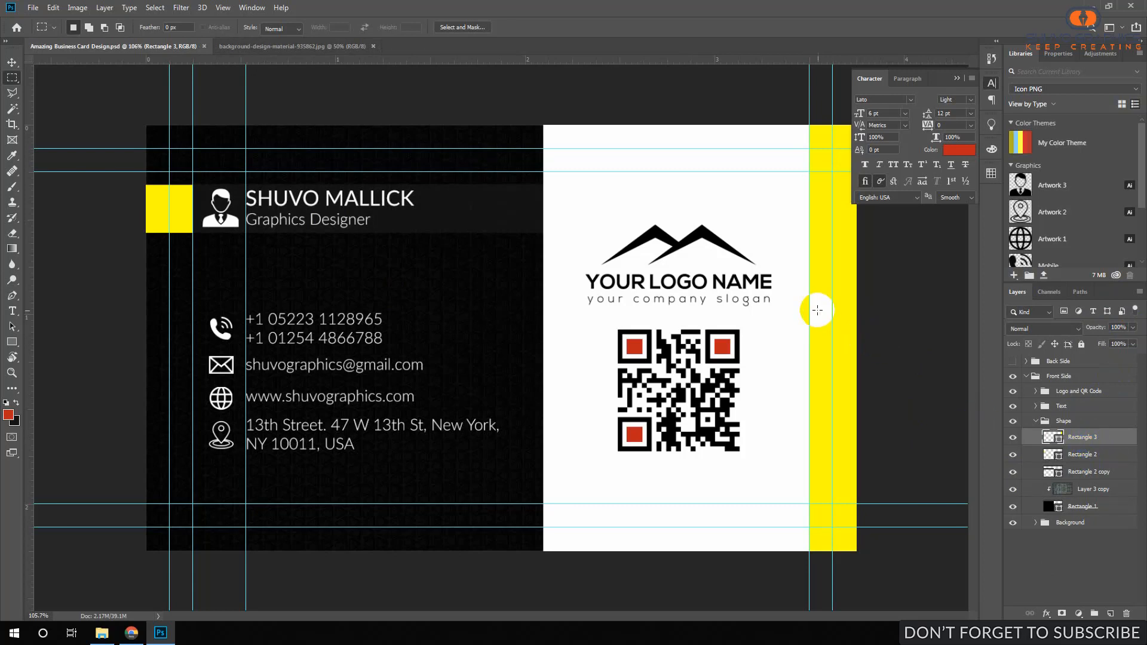
# Move the yellow stripe to the white panel's left edge, below Rectangle 2, and narrow it to a thin strip.
pyautogui.moveTo(824, 315); pyautogui.dragTo(526, 310)
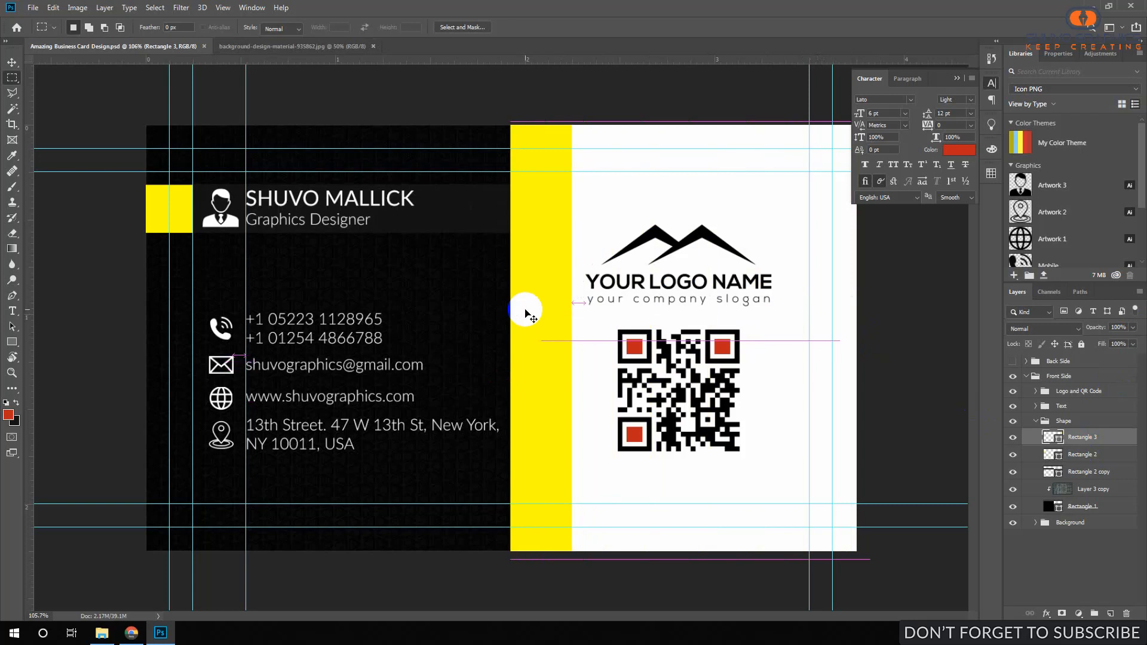
pyautogui.moveTo(1079, 456)
pyautogui.mouseDown()
pyautogui.moveTo(1084, 472)
pyautogui.moveTo(1079, 445)
pyautogui.mouseUp()
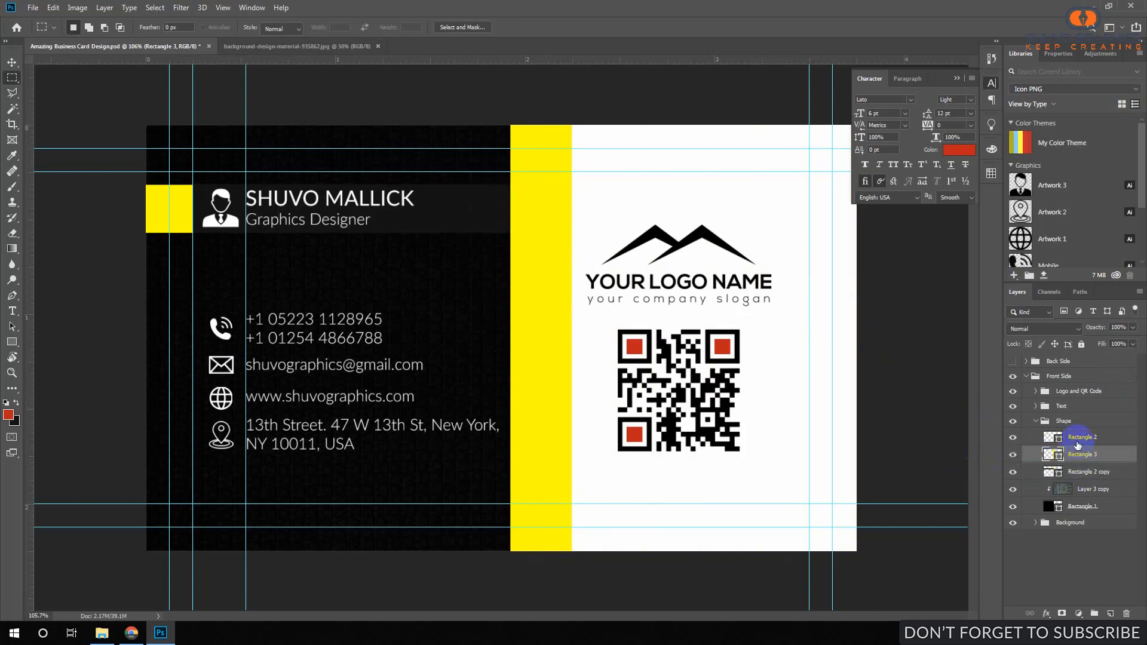
pyautogui.hotkey('ctrl', 't')
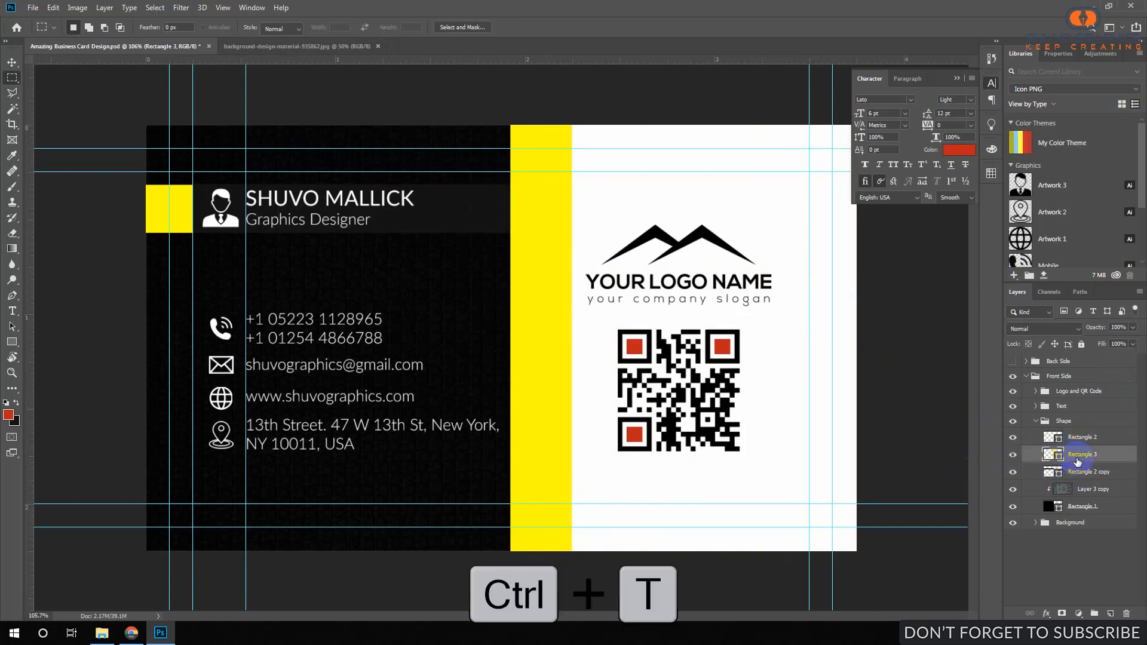
pyautogui.click(748, 325)
pyautogui.hotkey('ctrl', 't')
pyautogui.moveTo(571, 339); pyautogui.dragTo(548, 326)
pyautogui.press('Return')
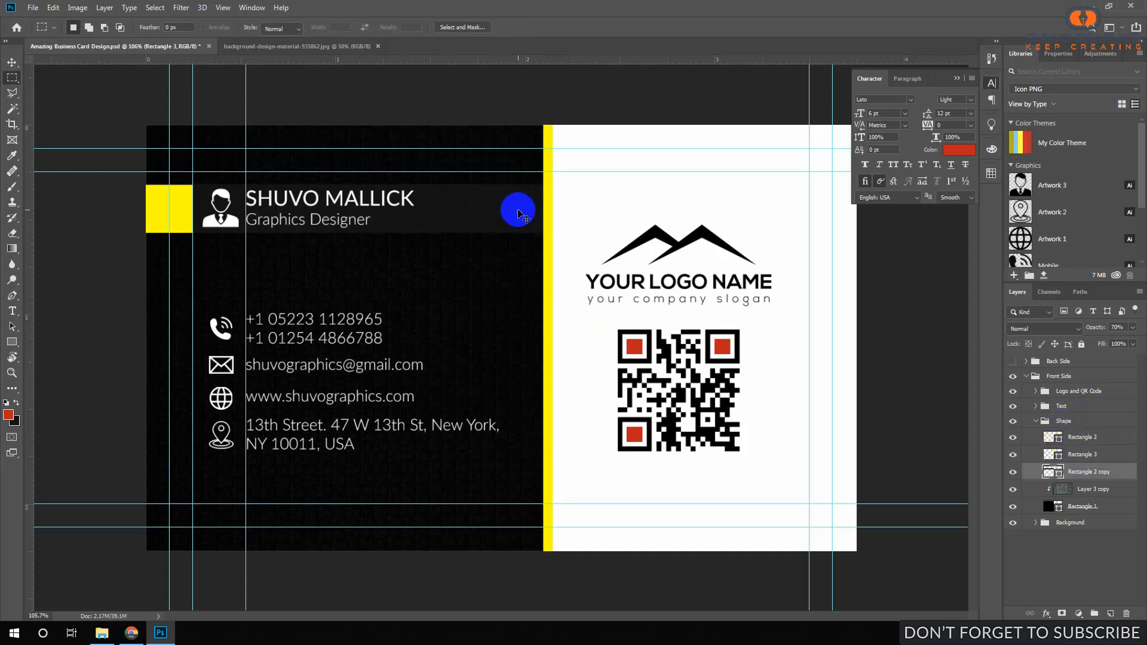
# Stamp the visible front artwork into Layer 4, select all and copy it.
pyautogui.hotkey('alt', '[')
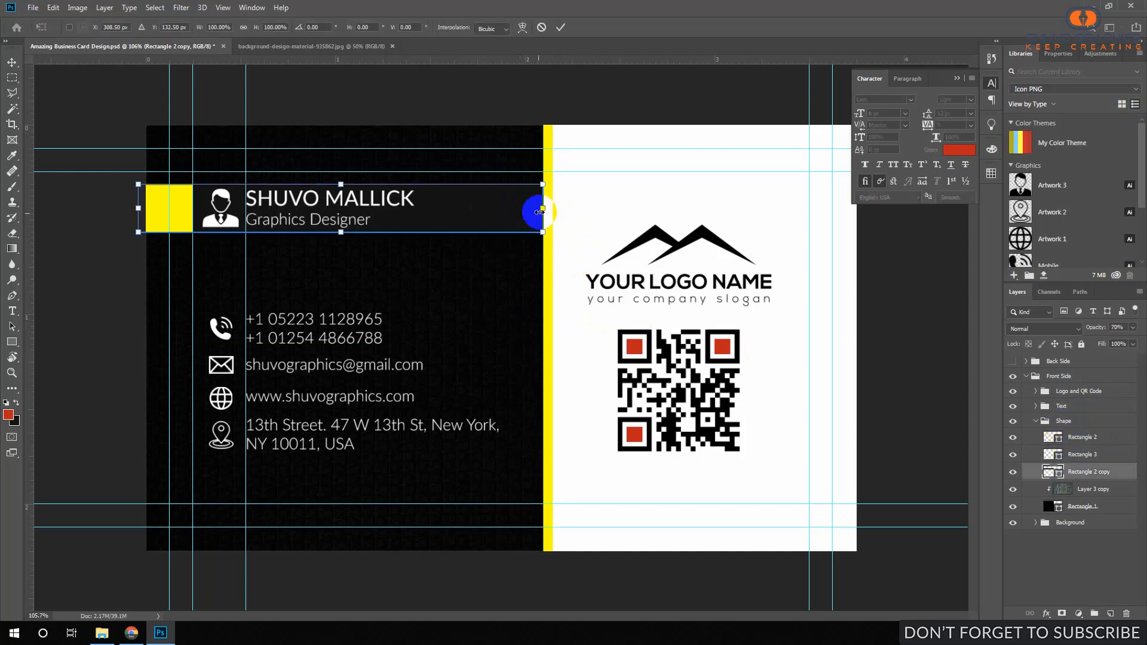
pyautogui.press('Return')
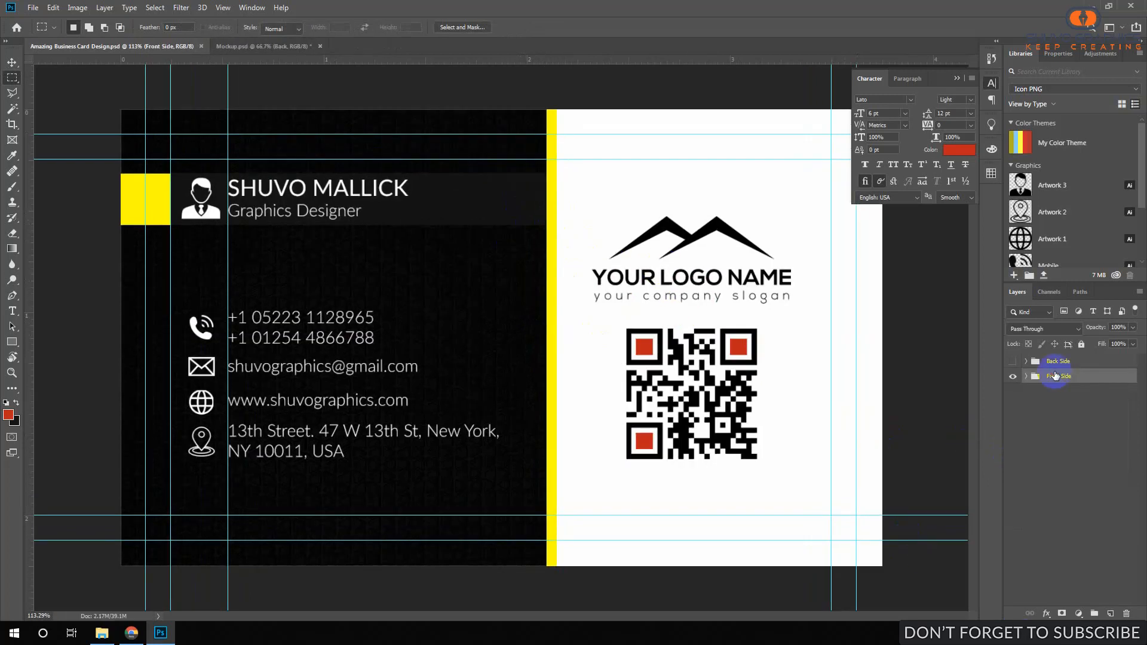
pyautogui.hotkey('ctrl', 'shift', 'alt', 'e')
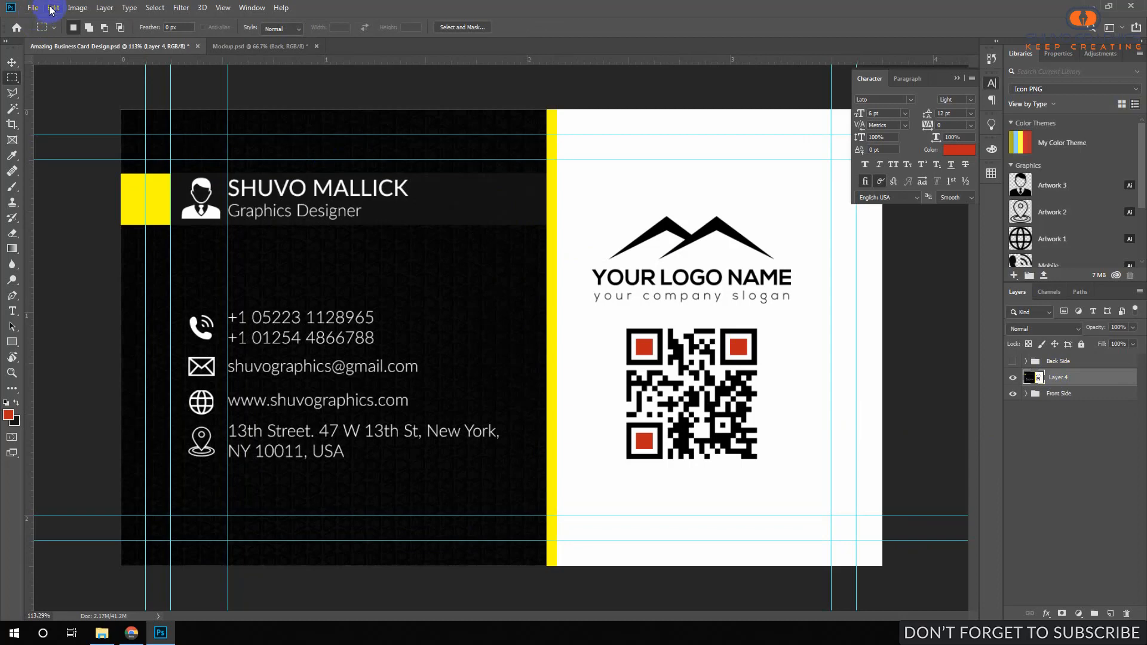
pyautogui.hotkey('ctrl', 'a')
pyautogui.click(53, 8)
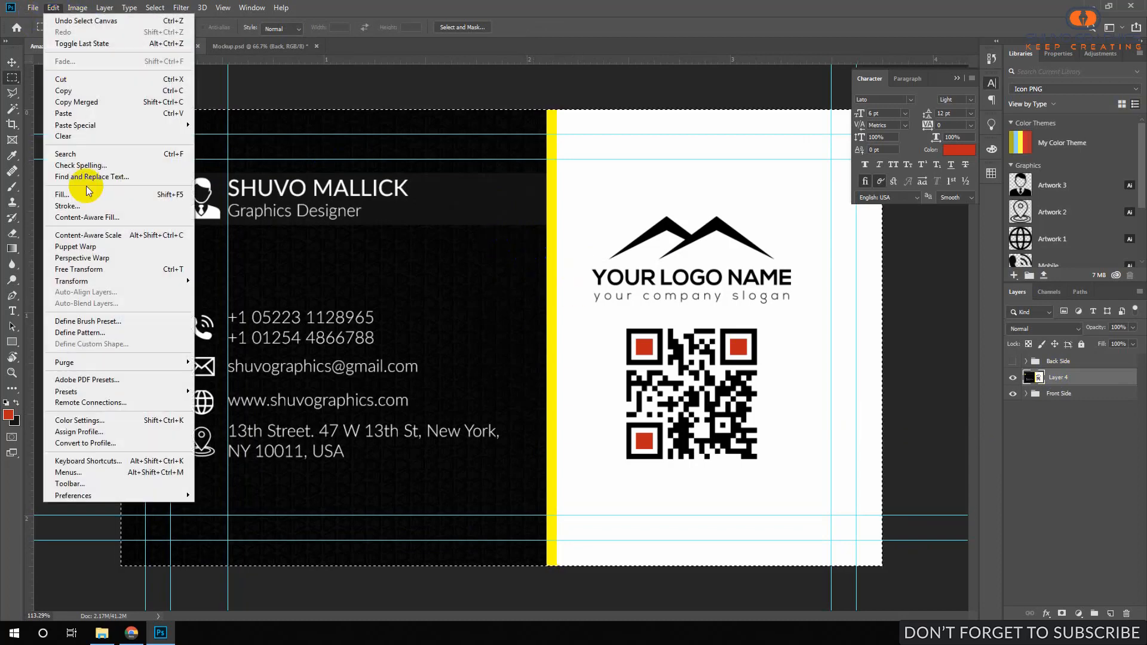
pyautogui.click(75, 91)
# Paste the front card design into the mockup's Front smart object.
pyautogui.click(251, 48)
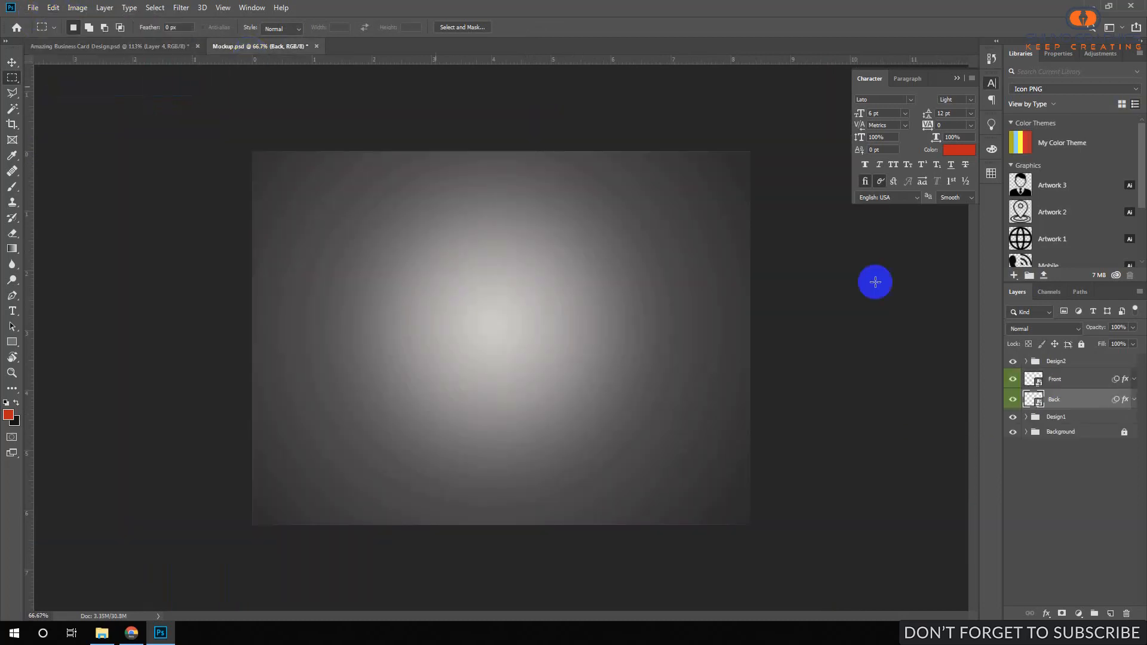
pyautogui.doubleClick(1044, 382)
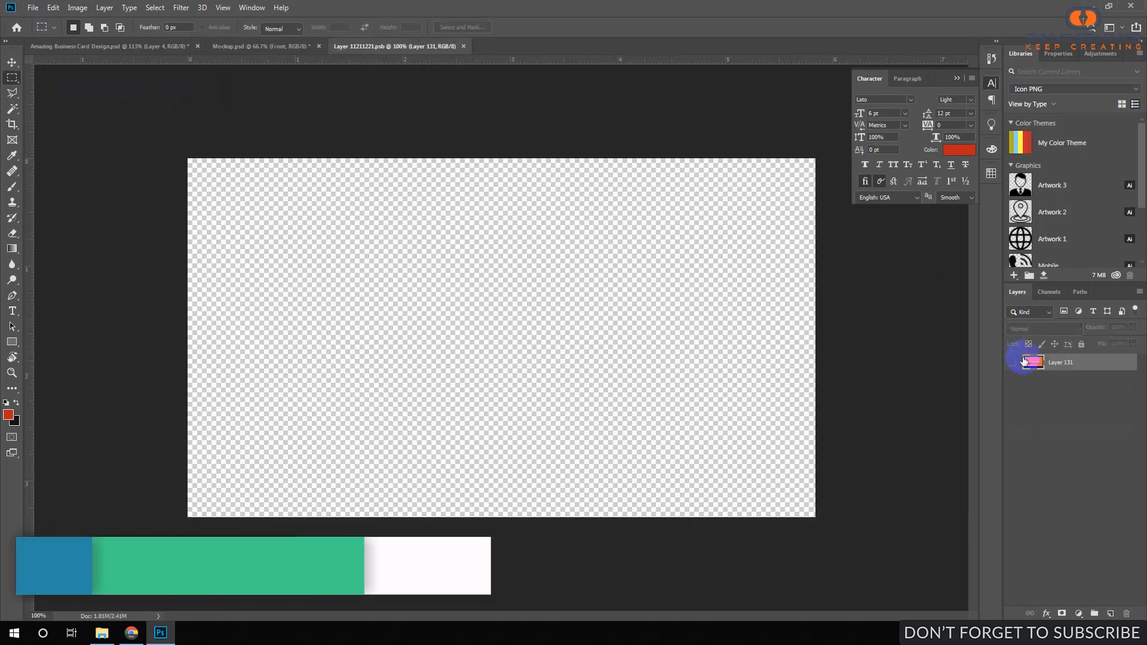
pyautogui.click(53, 8)
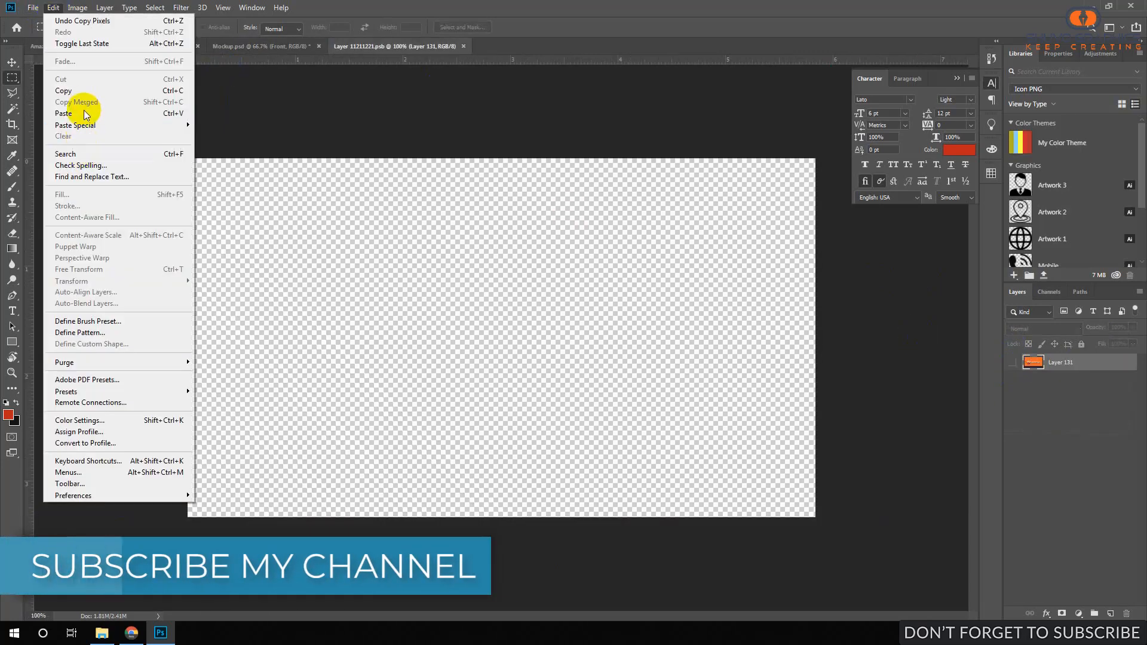
pyautogui.click(82, 113)
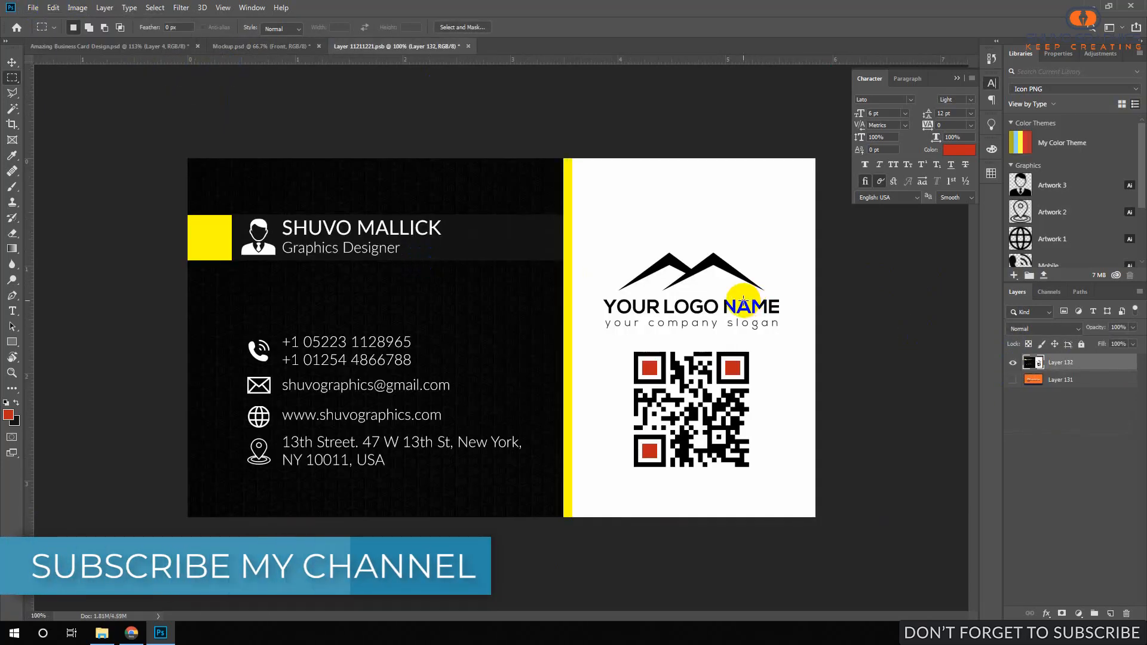
# Scale the pasted front design to fill the canvas, save, and close the smart object.
pyautogui.hotkey('ctrl', 't')
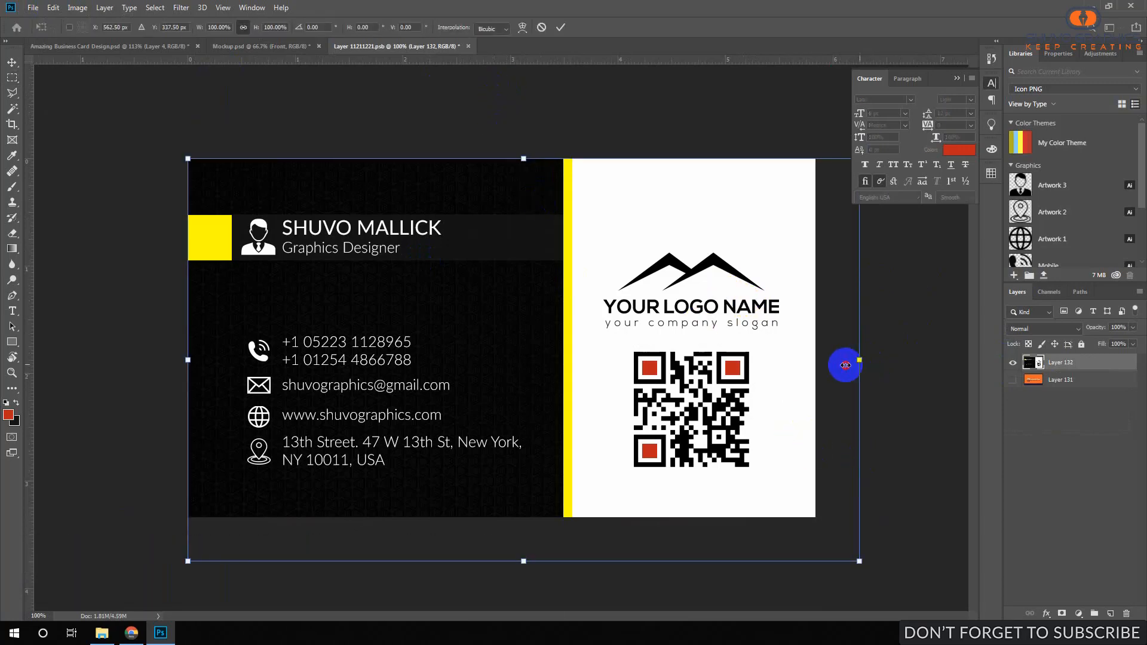
pyautogui.moveTo(846, 365); pyautogui.dragTo(802, 367)
pyautogui.moveTo(628, 334); pyautogui.dragTo(606, 317)
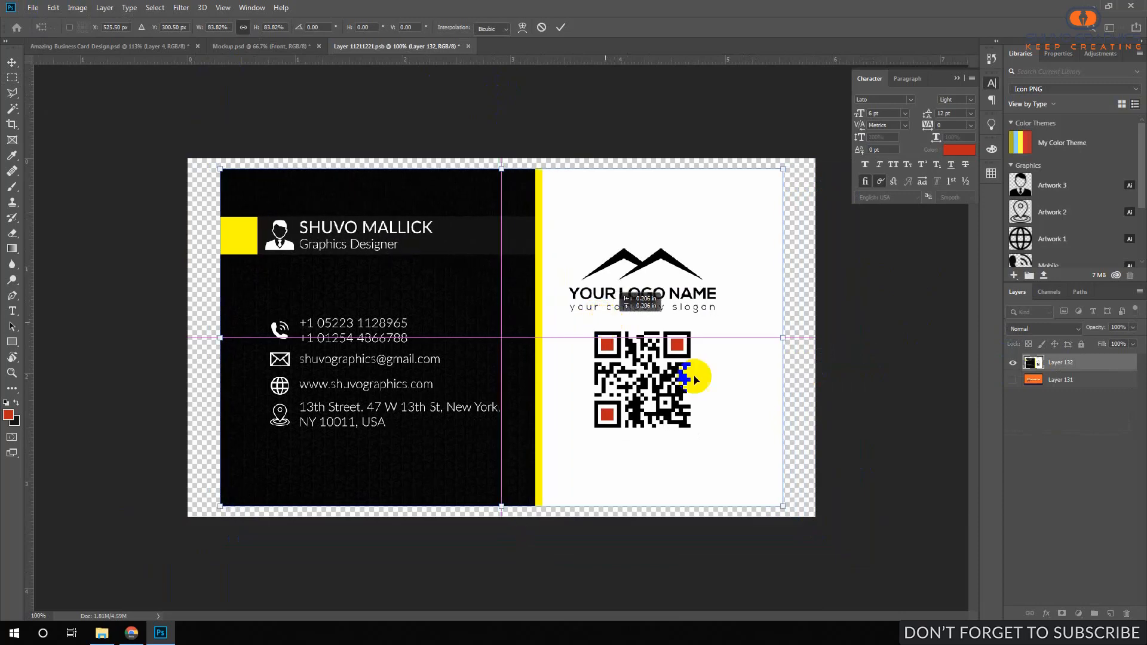
pyautogui.moveTo(787, 507); pyautogui.dragTo(848, 524)
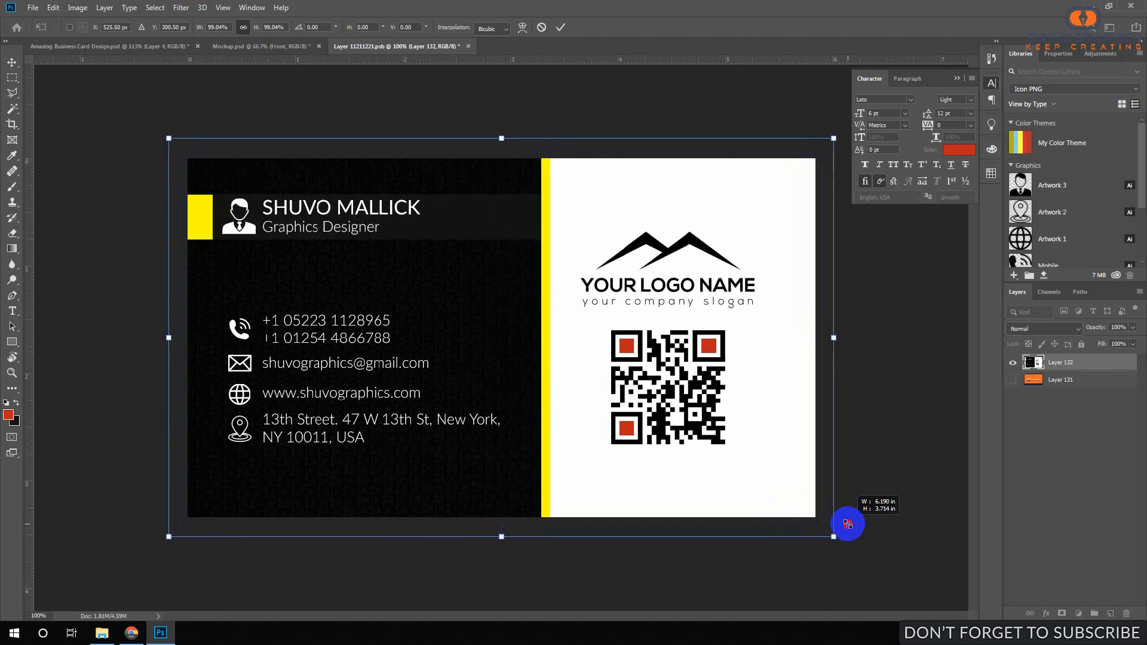
pyautogui.moveTo(848, 524); pyautogui.dragTo(848, 525)
pyautogui.click(560, 28)
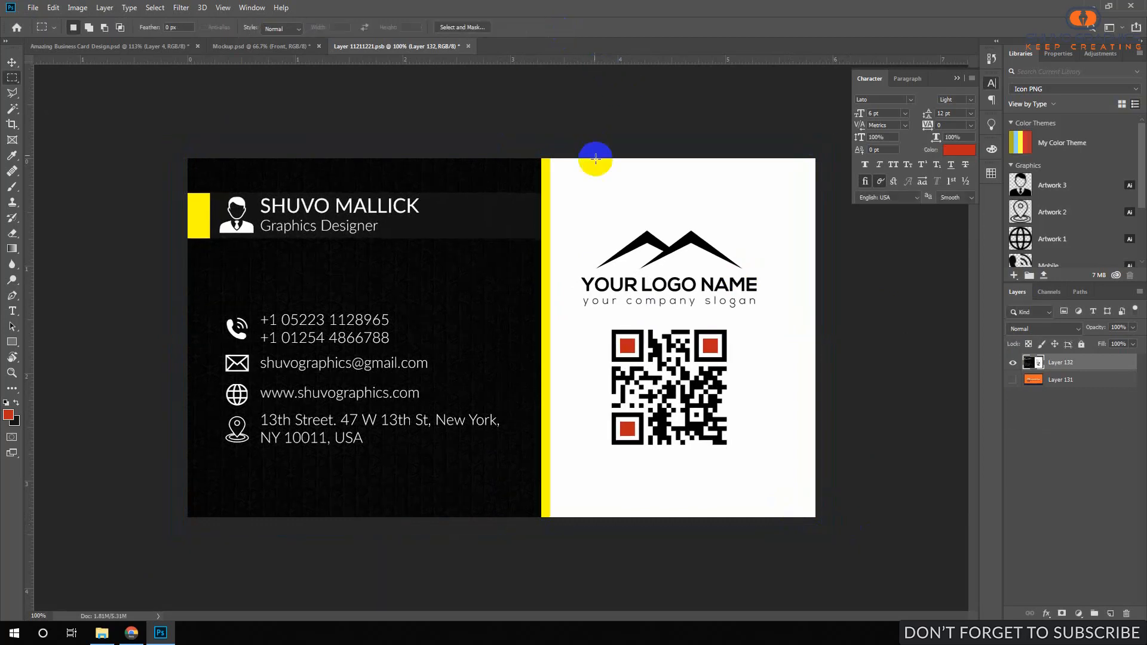
pyautogui.hotkey('ctrl', 's')
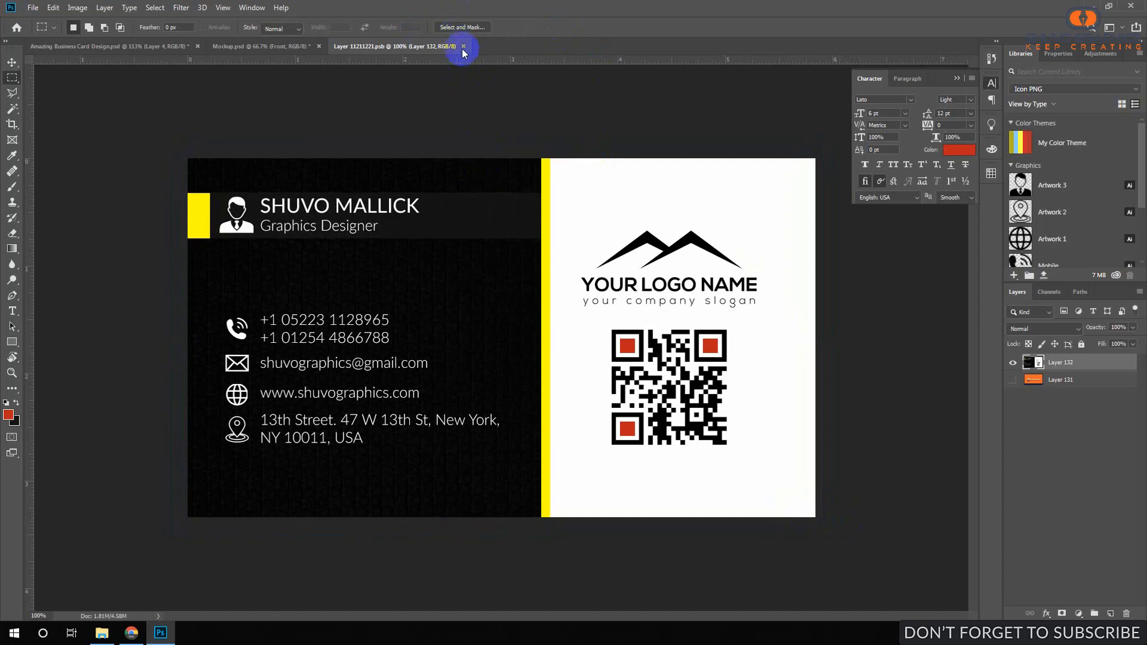
pyautogui.hotkey('ctrl', 'w')
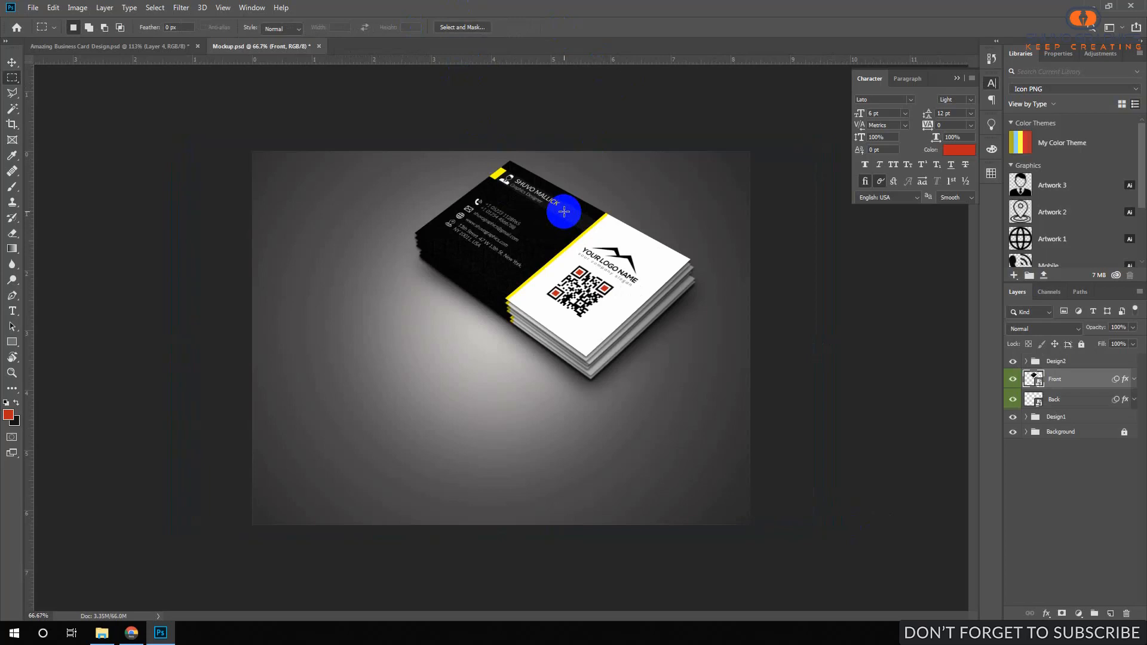
# Show the back-side design in the card file and Copy Merged it.
pyautogui.click(889, 187)
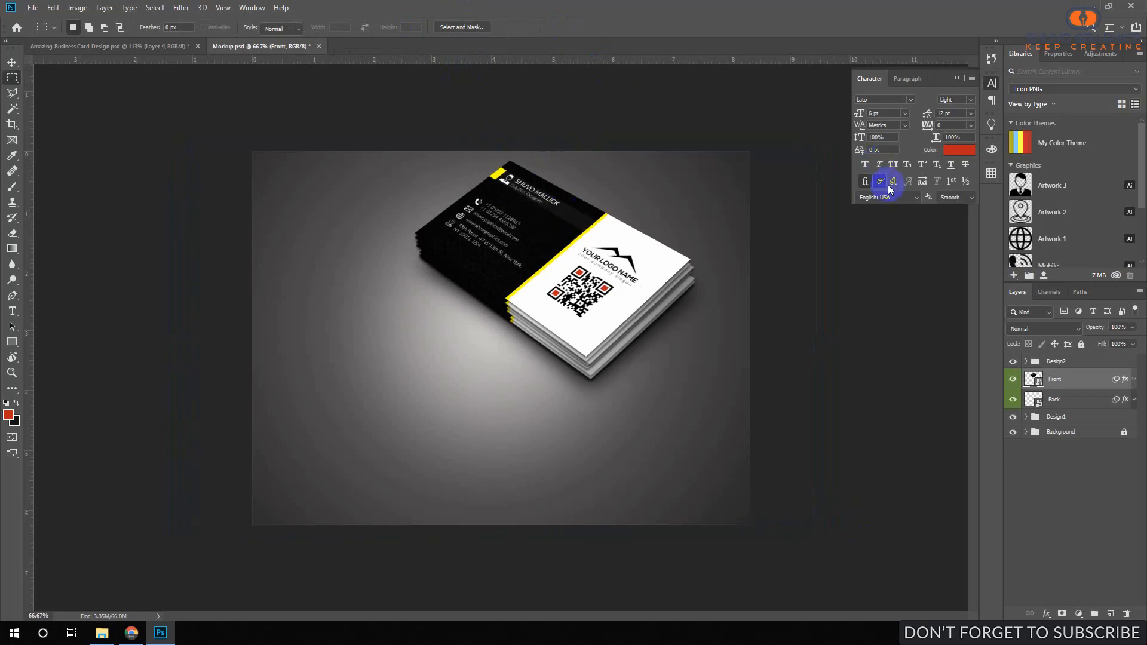
pyautogui.click(156, 43)
pyautogui.click(1014, 375)
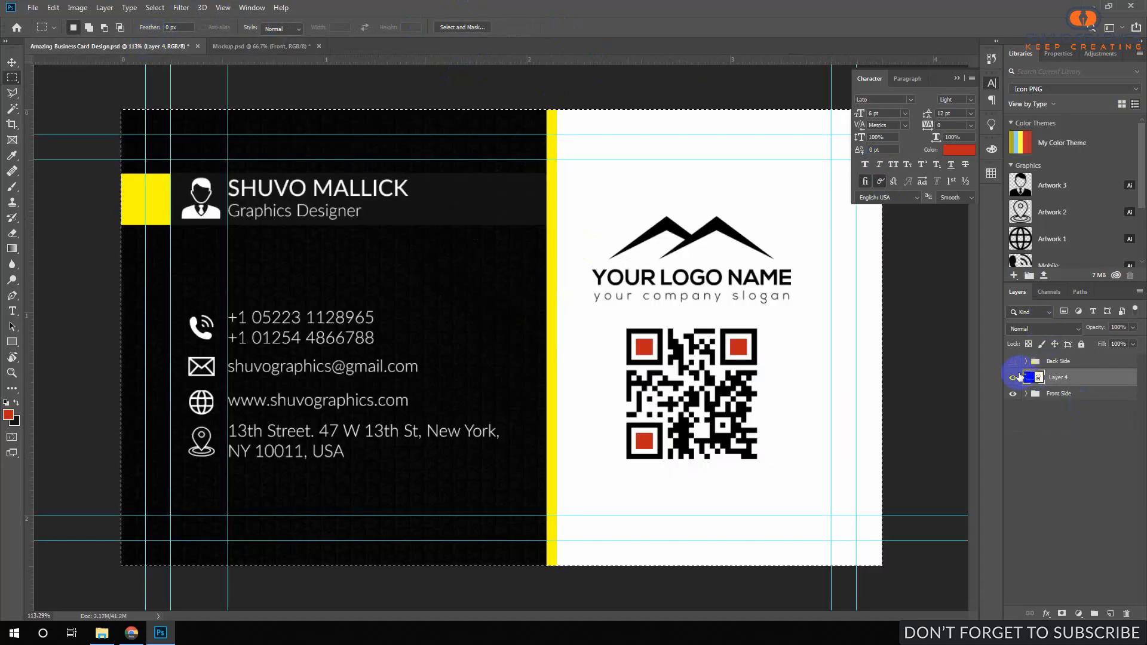
pyautogui.hotkey('ctrl', 'v')
pyautogui.click(1057, 363)
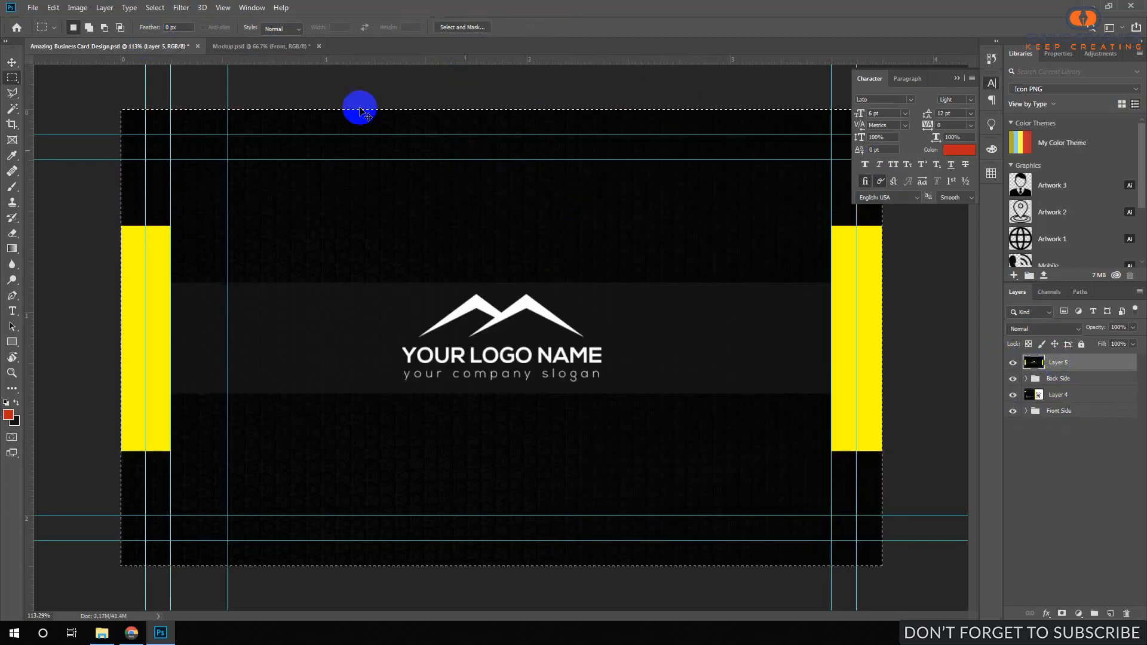
pyautogui.click(50, 11)
pyautogui.click(157, 102)
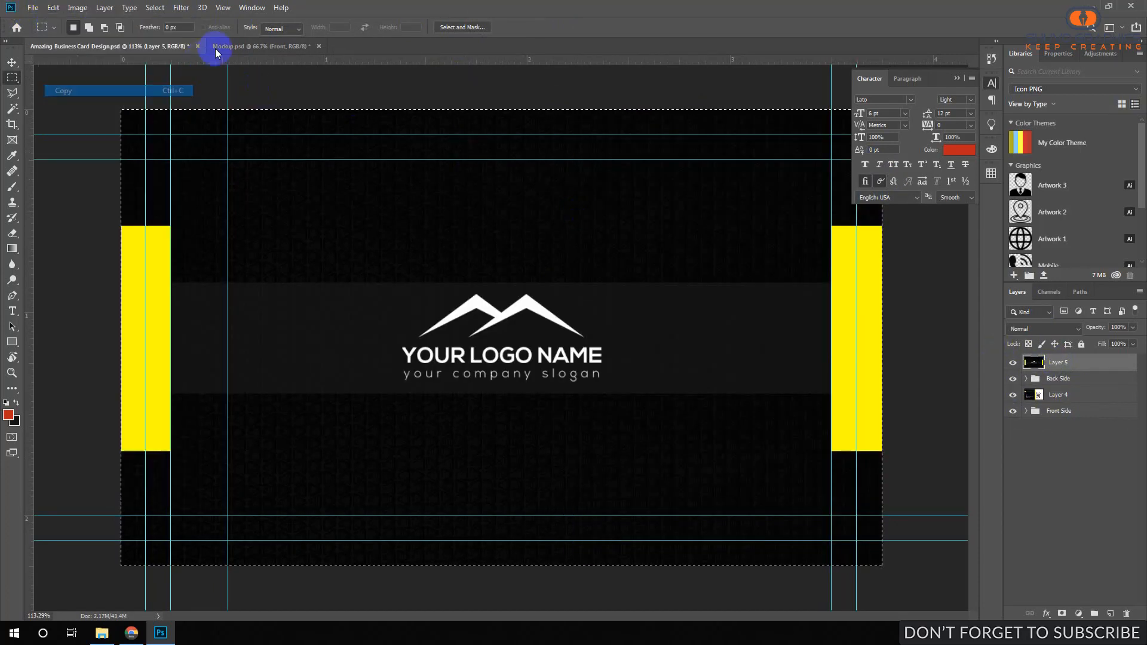
# Paste the back design into the mockup's Back smart object.
pyautogui.click(226, 46)
pyautogui.doubleClick(1052, 406)
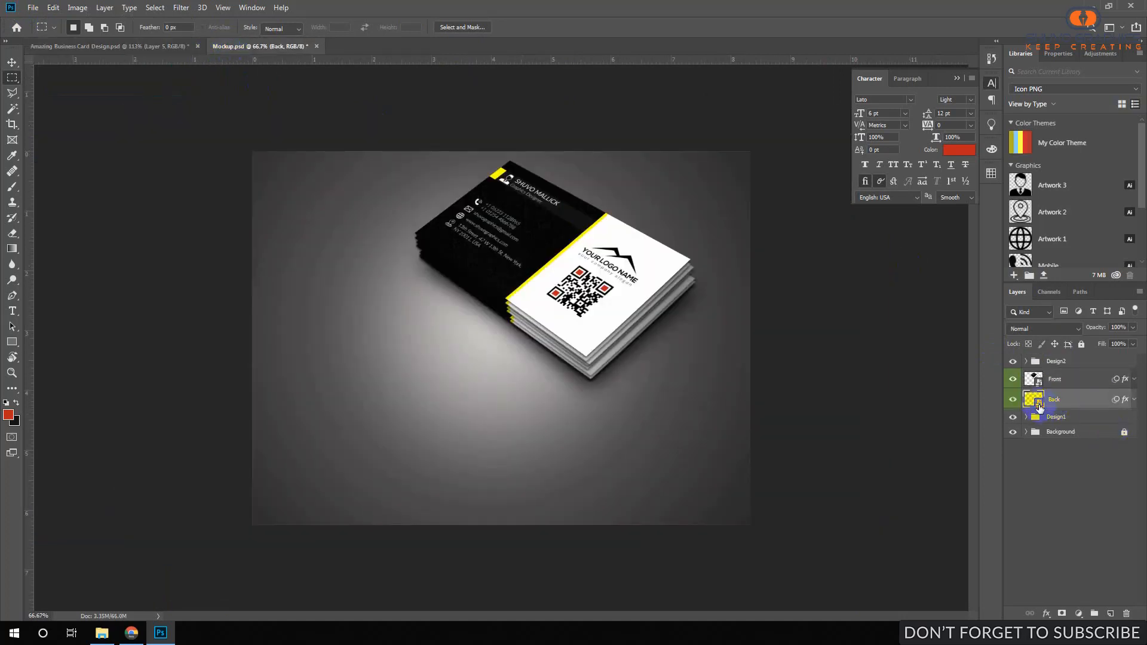
pyautogui.click(51, 9)
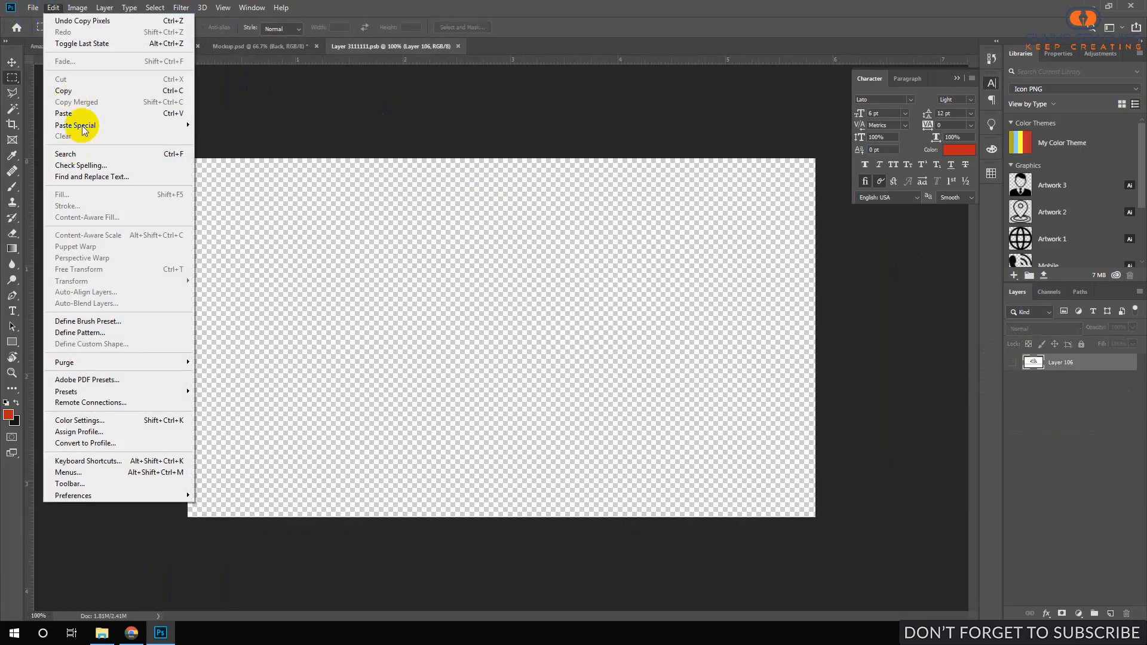
pyautogui.click(78, 113)
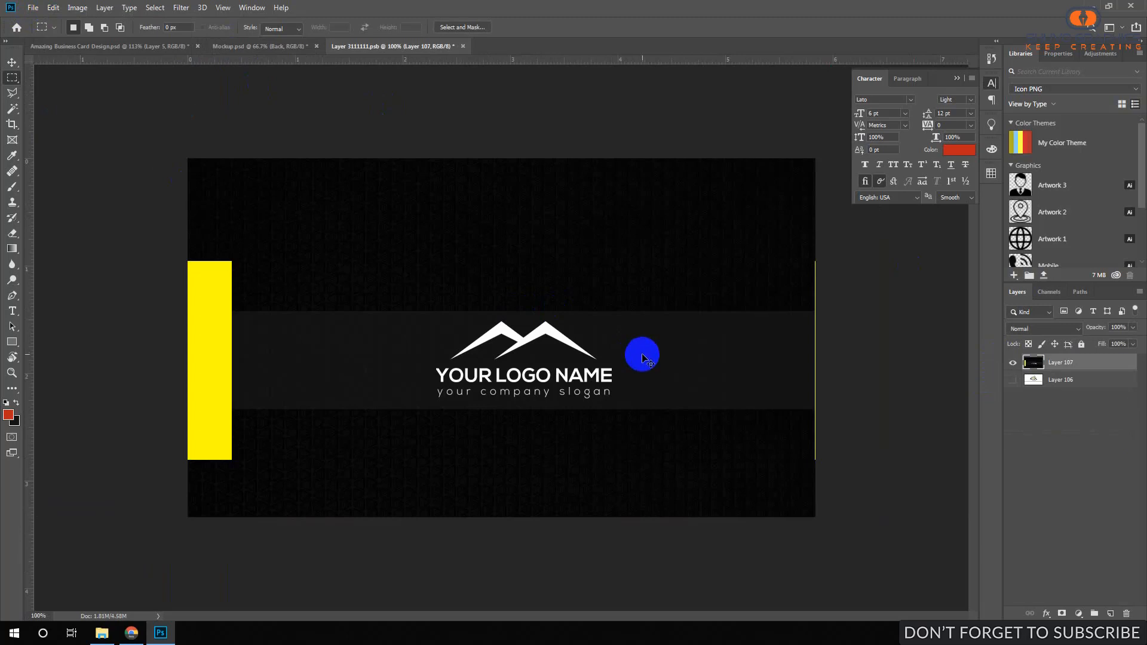
# Scale the pasted back design to fill the canvas, save, and close the smart object.
pyautogui.hotkey('ctrl', 't')
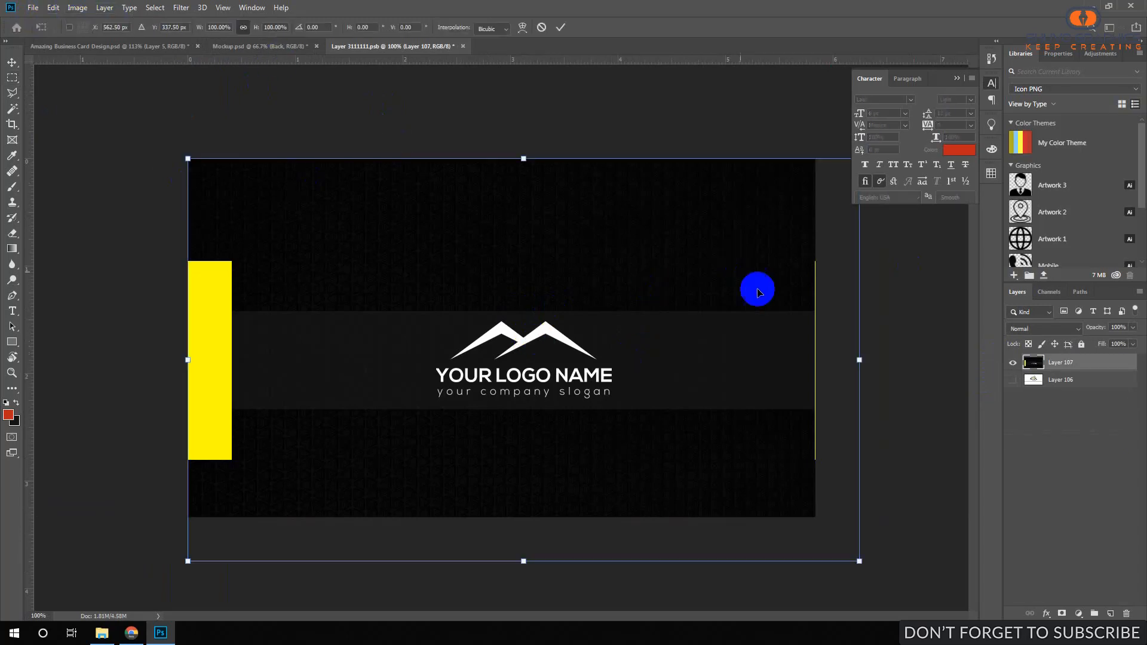
pyautogui.moveTo(863, 363); pyautogui.dragTo(824, 364)
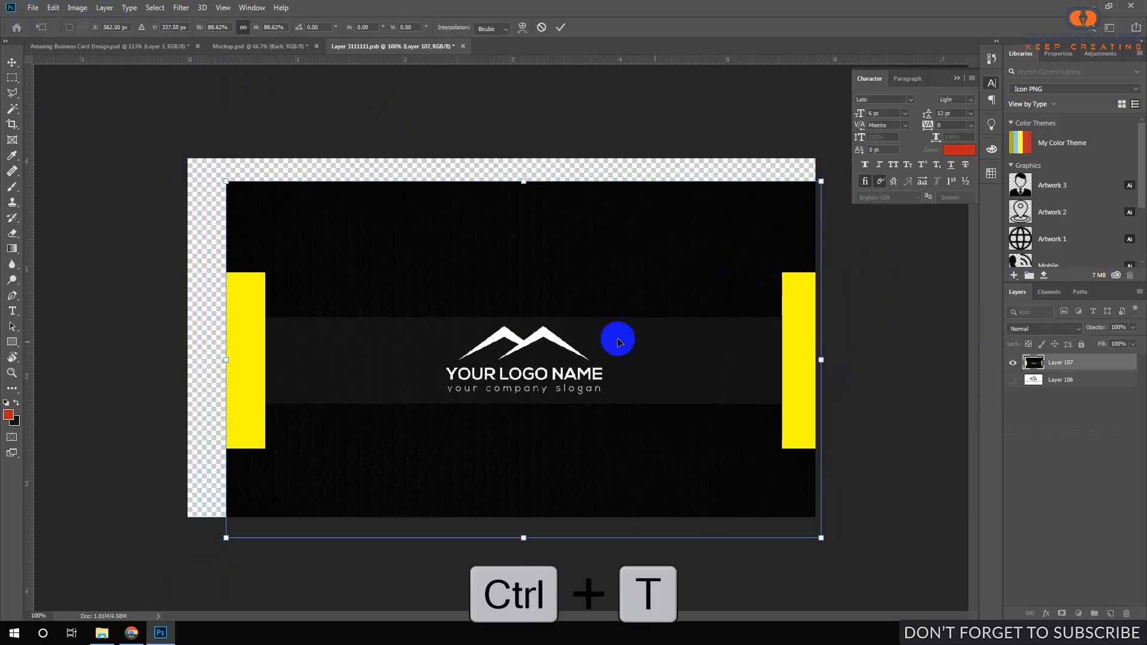
pyautogui.moveTo(617, 339); pyautogui.dragTo(579, 317)
pyautogui.moveTo(786, 516); pyautogui.dragTo(846, 534)
pyautogui.click(559, 27)
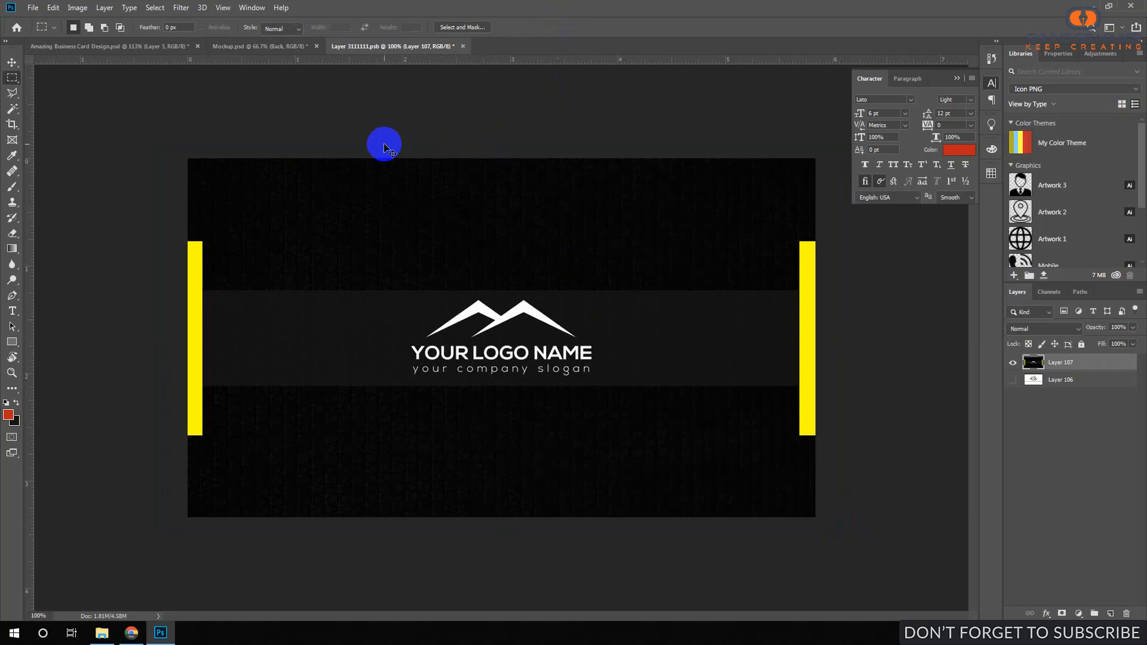
pyautogui.click(33, 8)
pyautogui.click(52, 141)
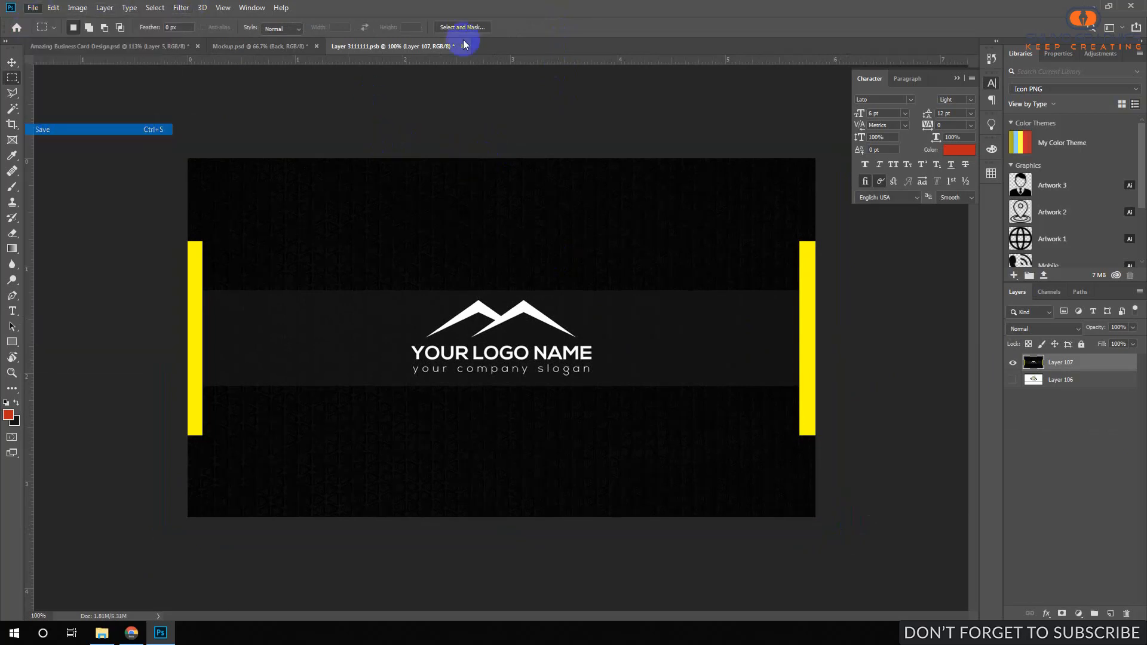
pyautogui.click(457, 46)
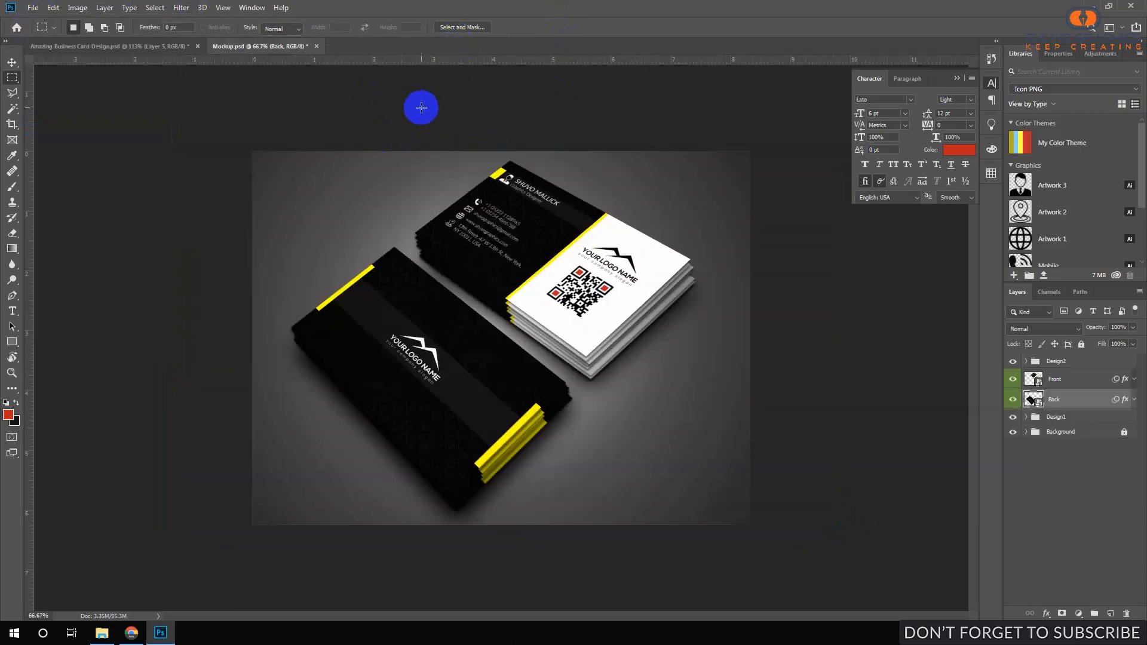
# Zoom in on the mockup, toggle the Front layer's visibility to compare, then fit to screen.
pyautogui.moveTo(513, 267); pyautogui.dragTo(554, 252)
pyautogui.click(1063, 385)
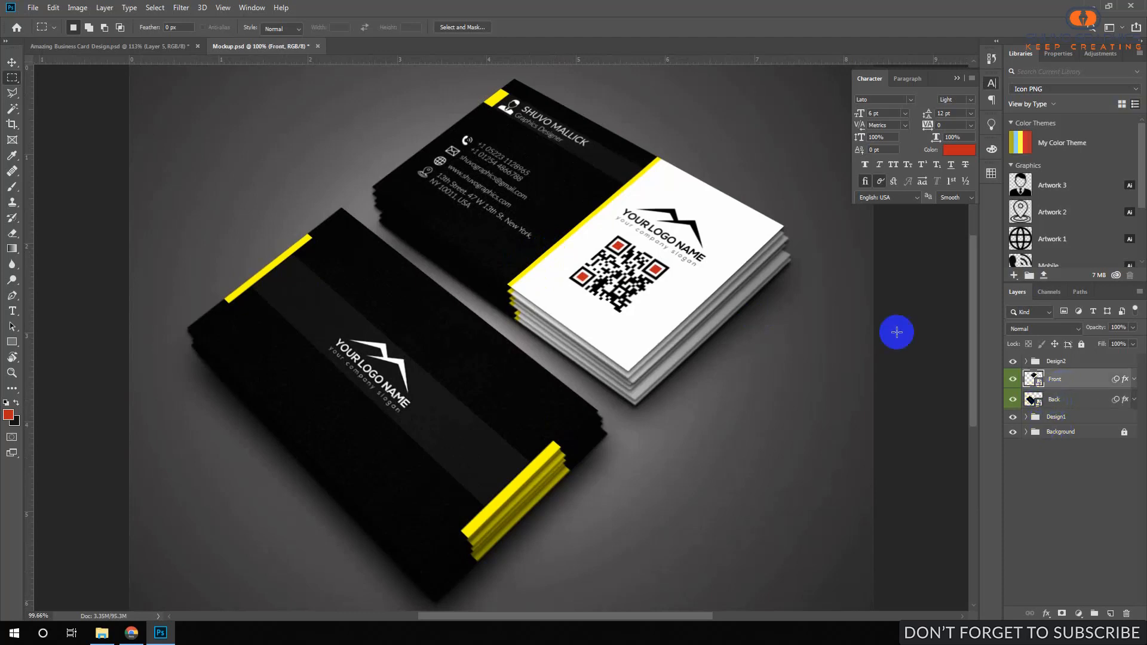
pyautogui.click(1012, 380)
pyautogui.click(1012, 380)
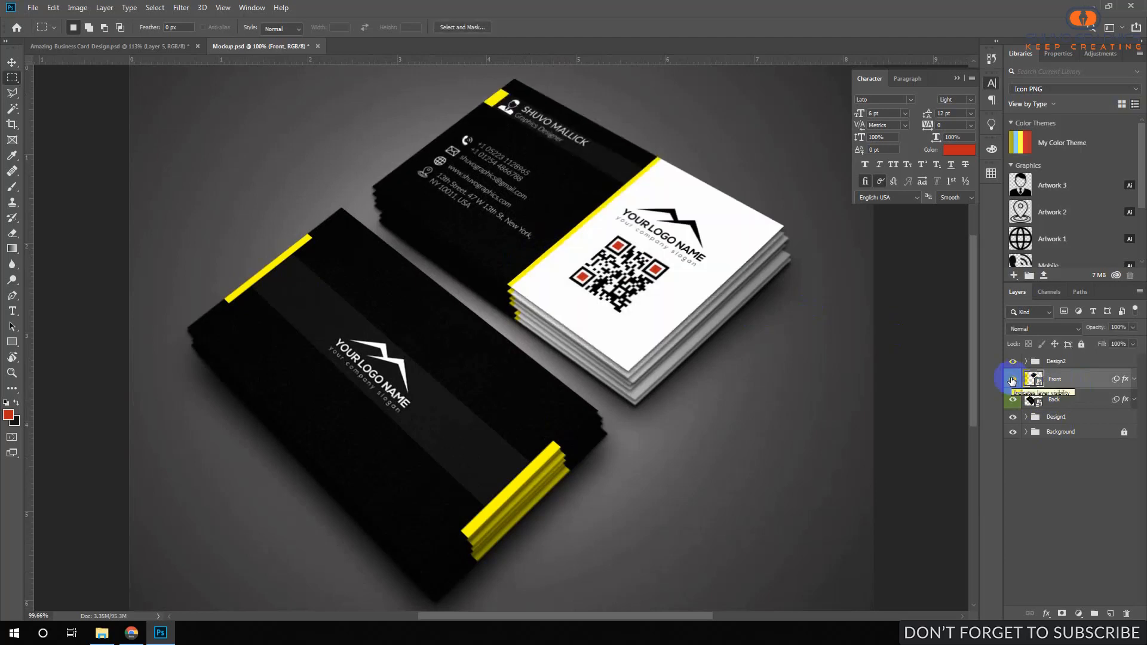
pyautogui.hotkey('ctrl', '0')
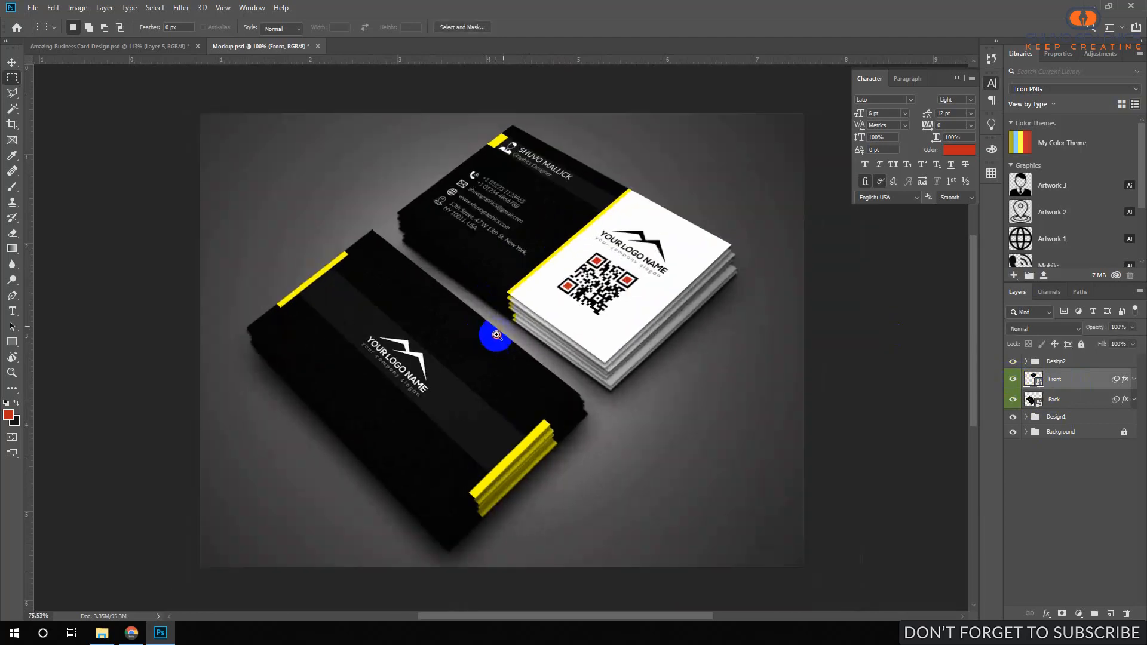
pyautogui.click(539, 298)
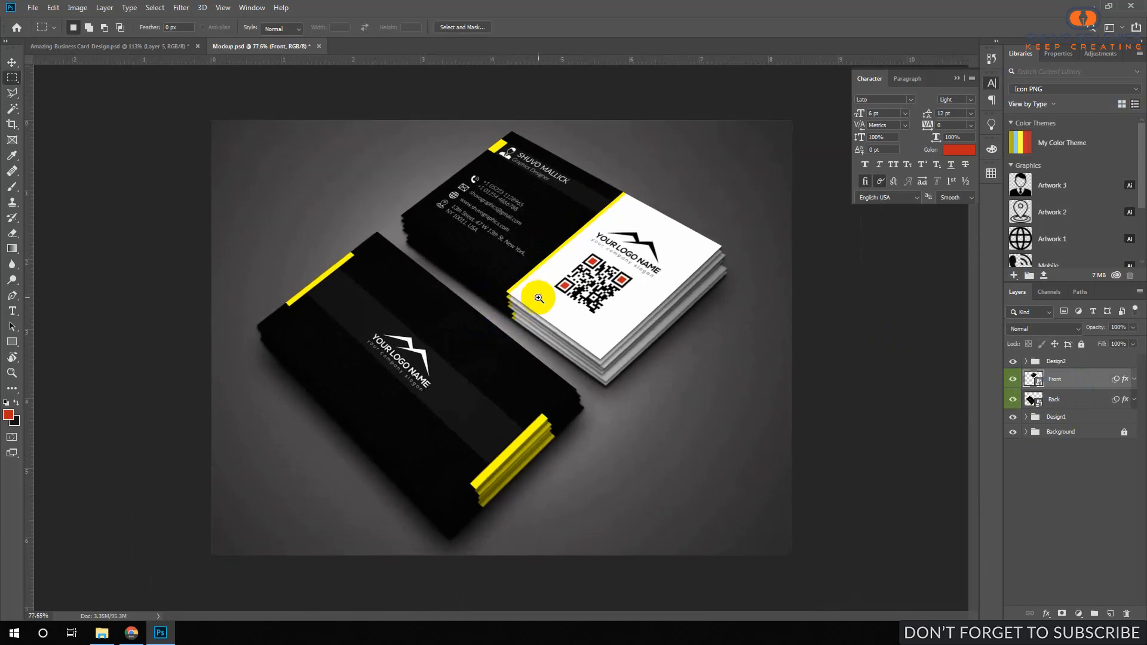
# Reopen the Front smart object and magnify the name on the front card.
pyautogui.doubleClick(1034, 382)
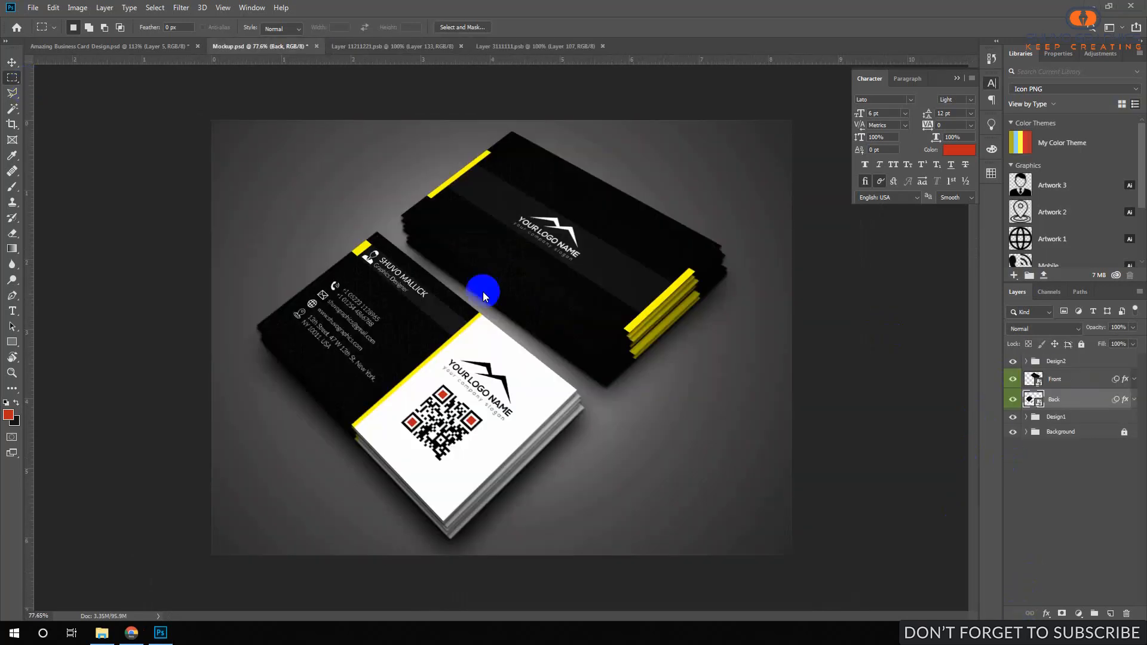
pyautogui.moveTo(538, 269)
pyautogui.mouseDown()
pyautogui.moveTo(494, 192)
pyautogui.moveTo(515, 266)
pyautogui.mouseUp()
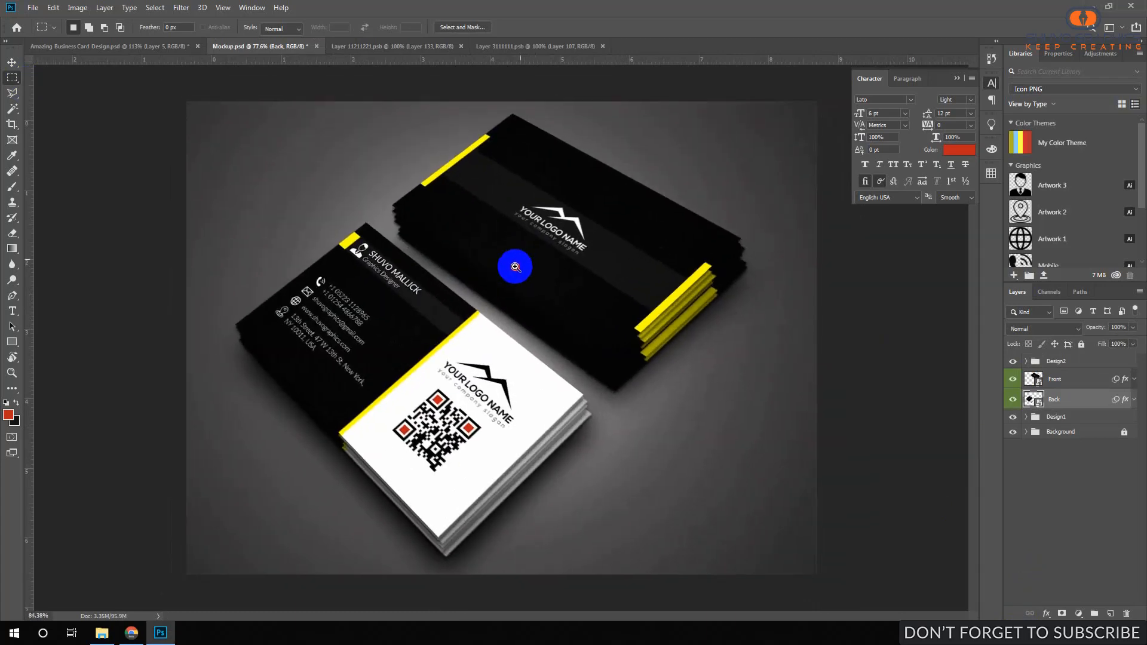
pyautogui.moveTo(376, 282)
pyautogui.mouseDown()
pyautogui.moveTo(434, 287)
pyautogui.moveTo(391, 283)
pyautogui.mouseUp()
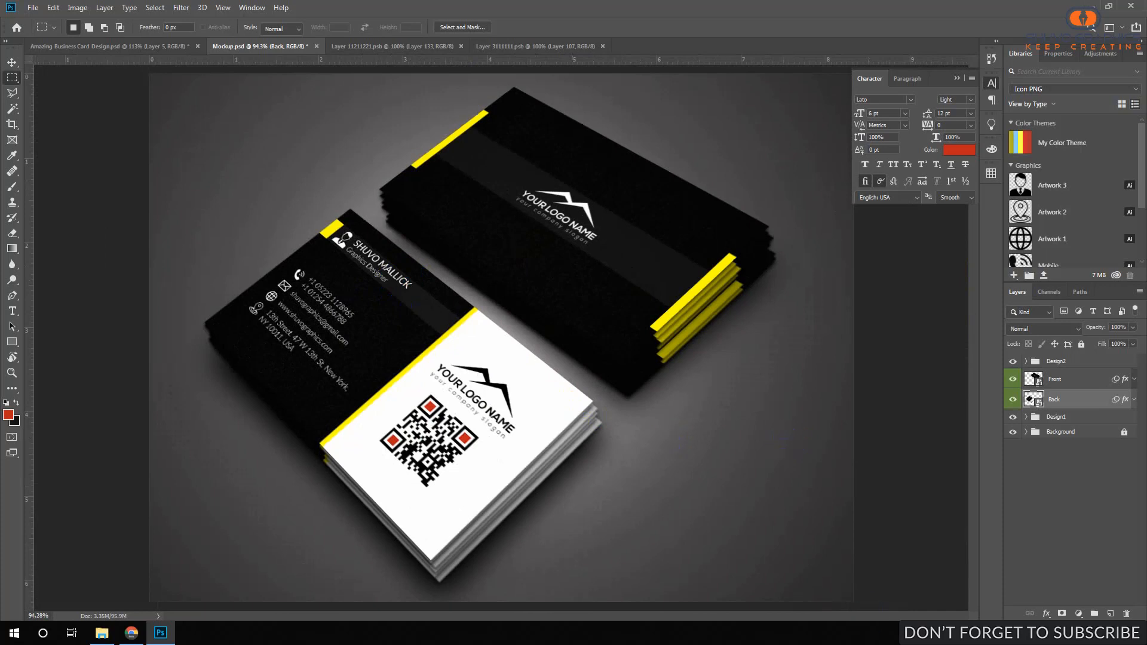